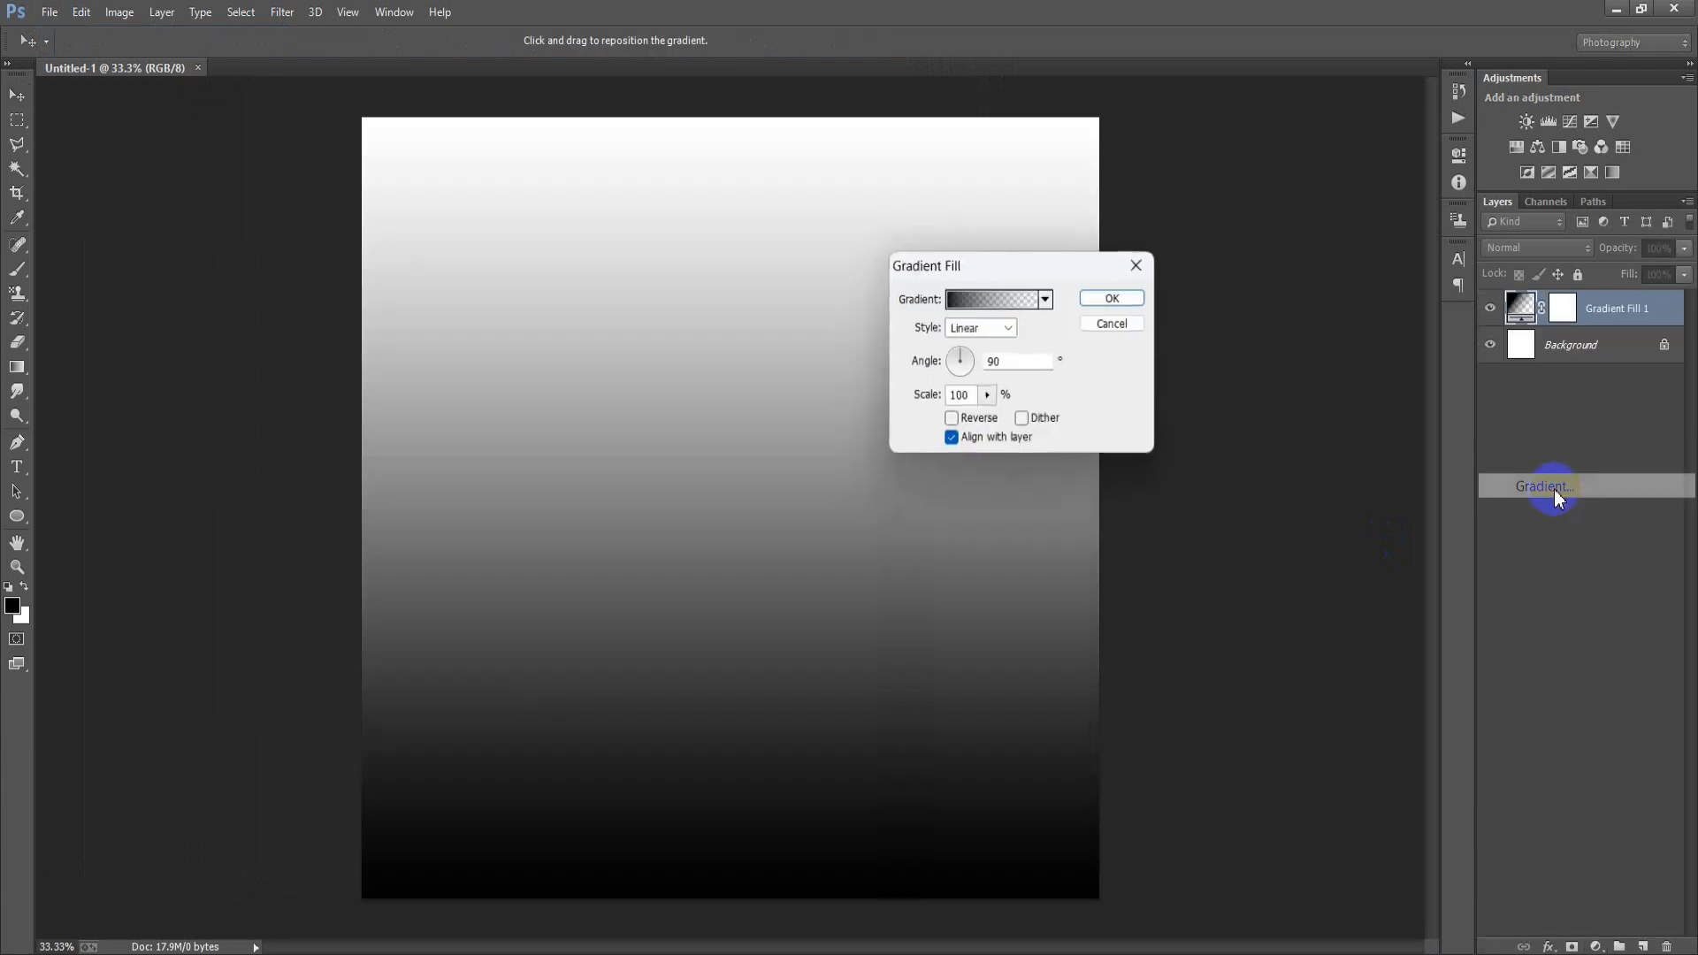
- Base the gradient fill on the violet-to-orange preset and recolour its 100% stop to FFE27C
click(1001, 293)
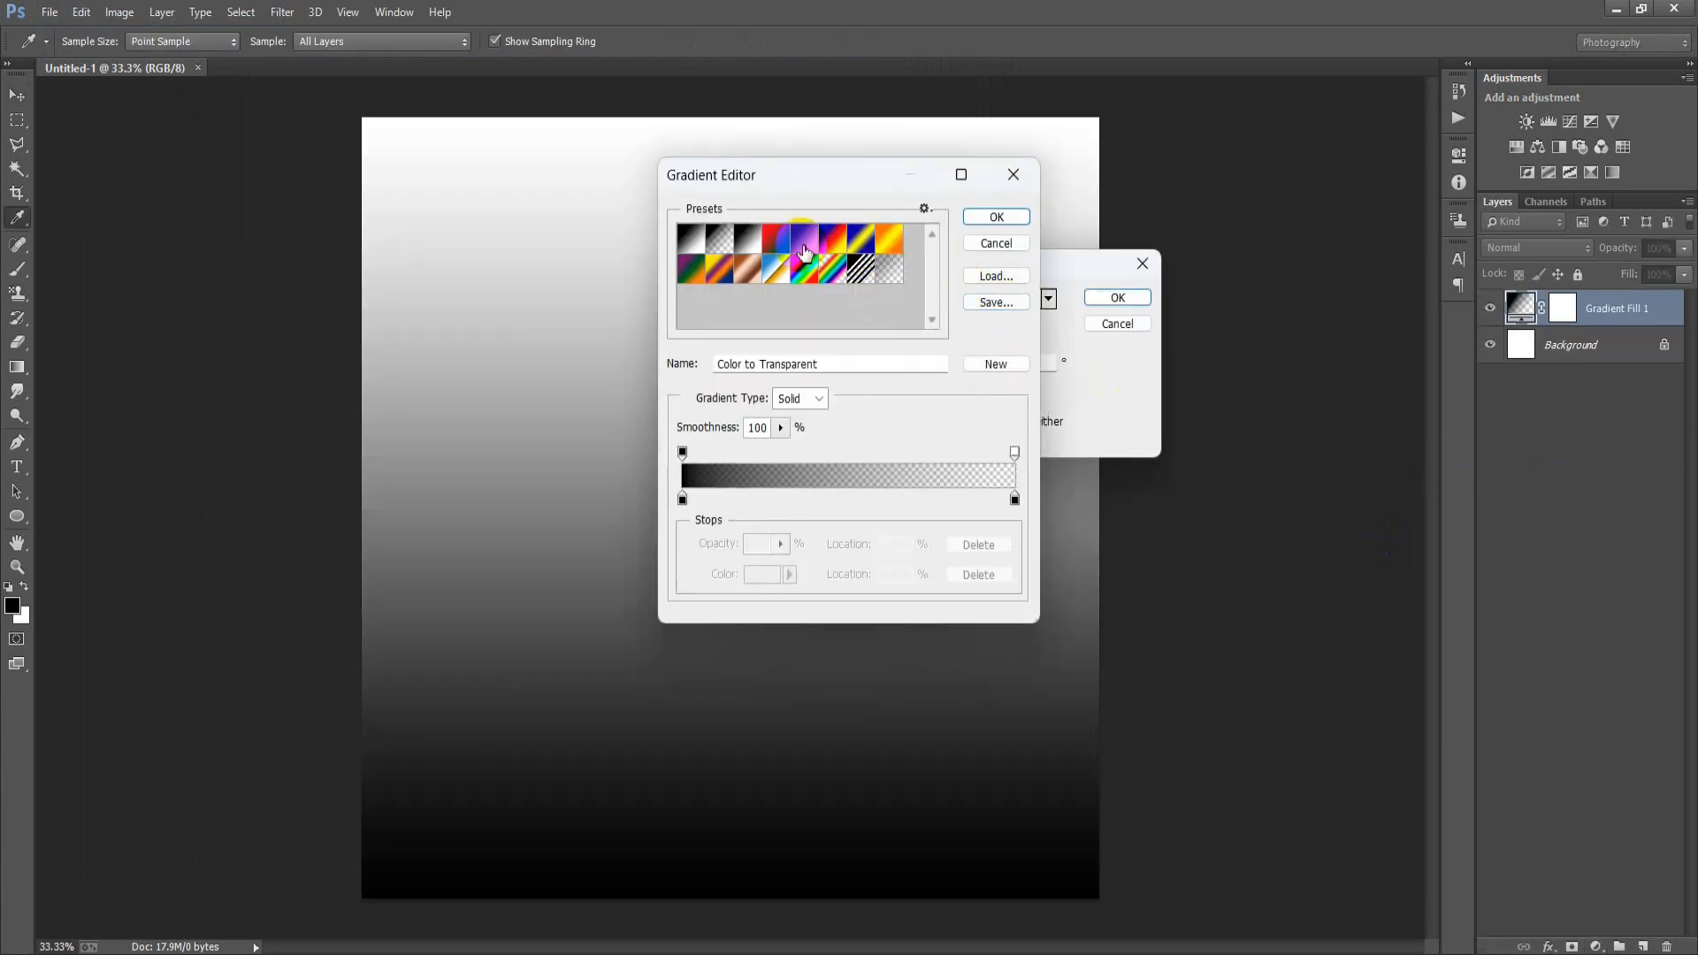
click(803, 238)
click(1014, 499)
click(780, 575)
double_click(1323, 486)
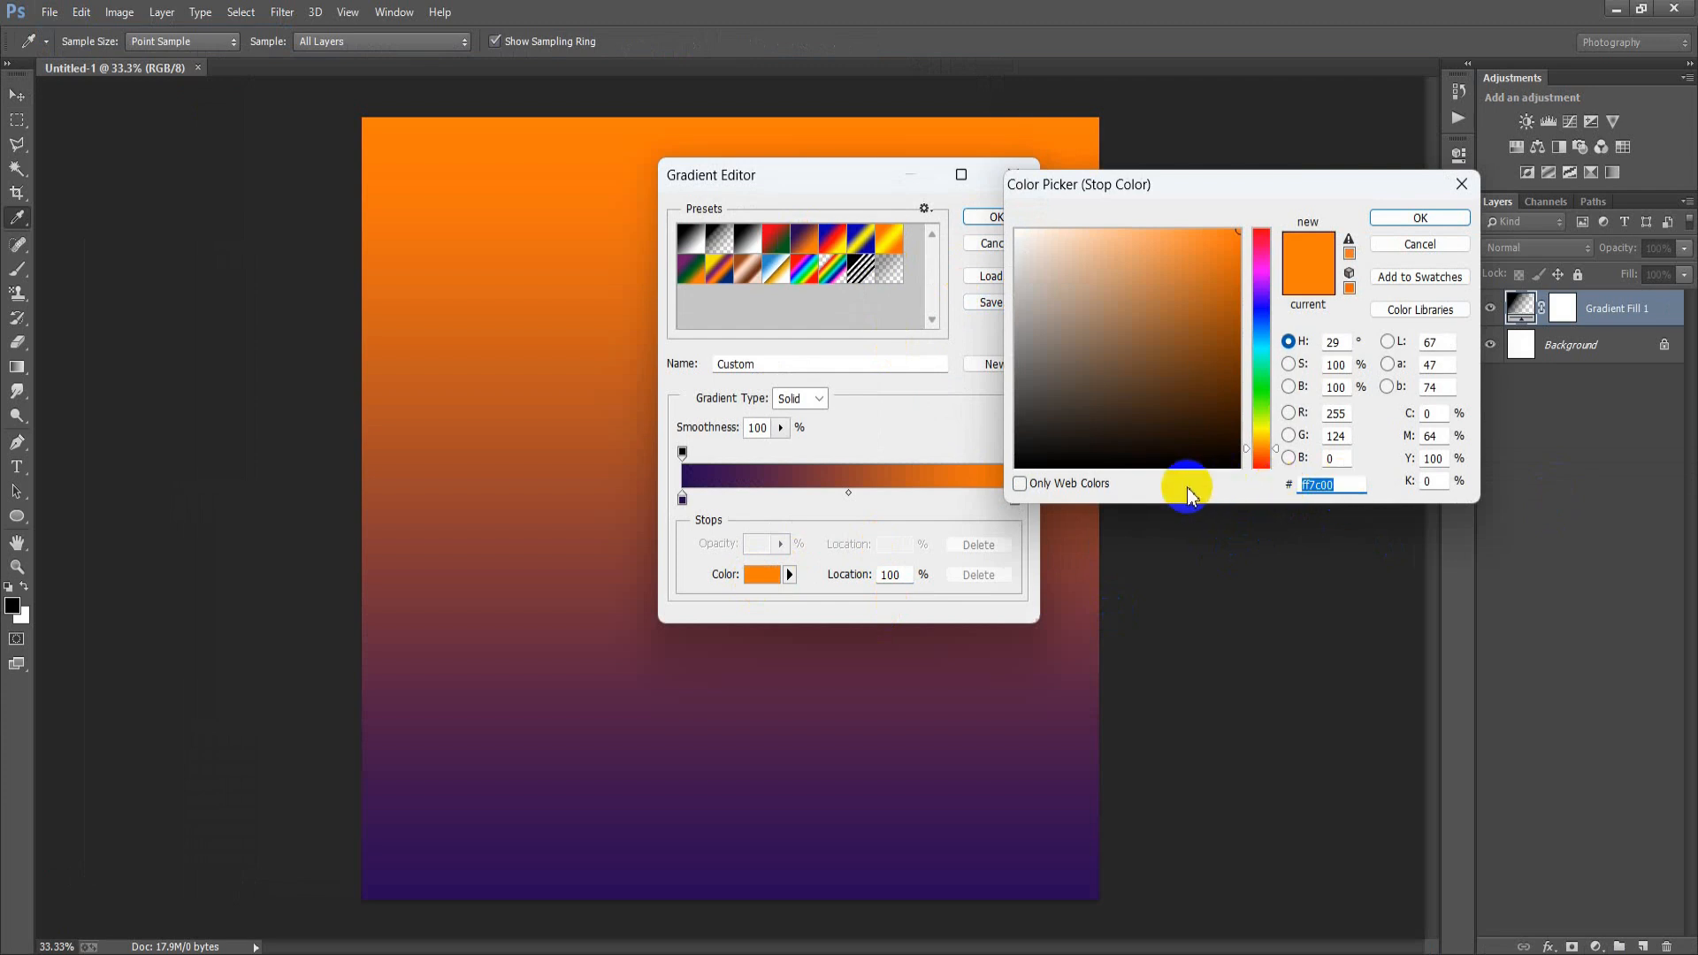
text(FF)
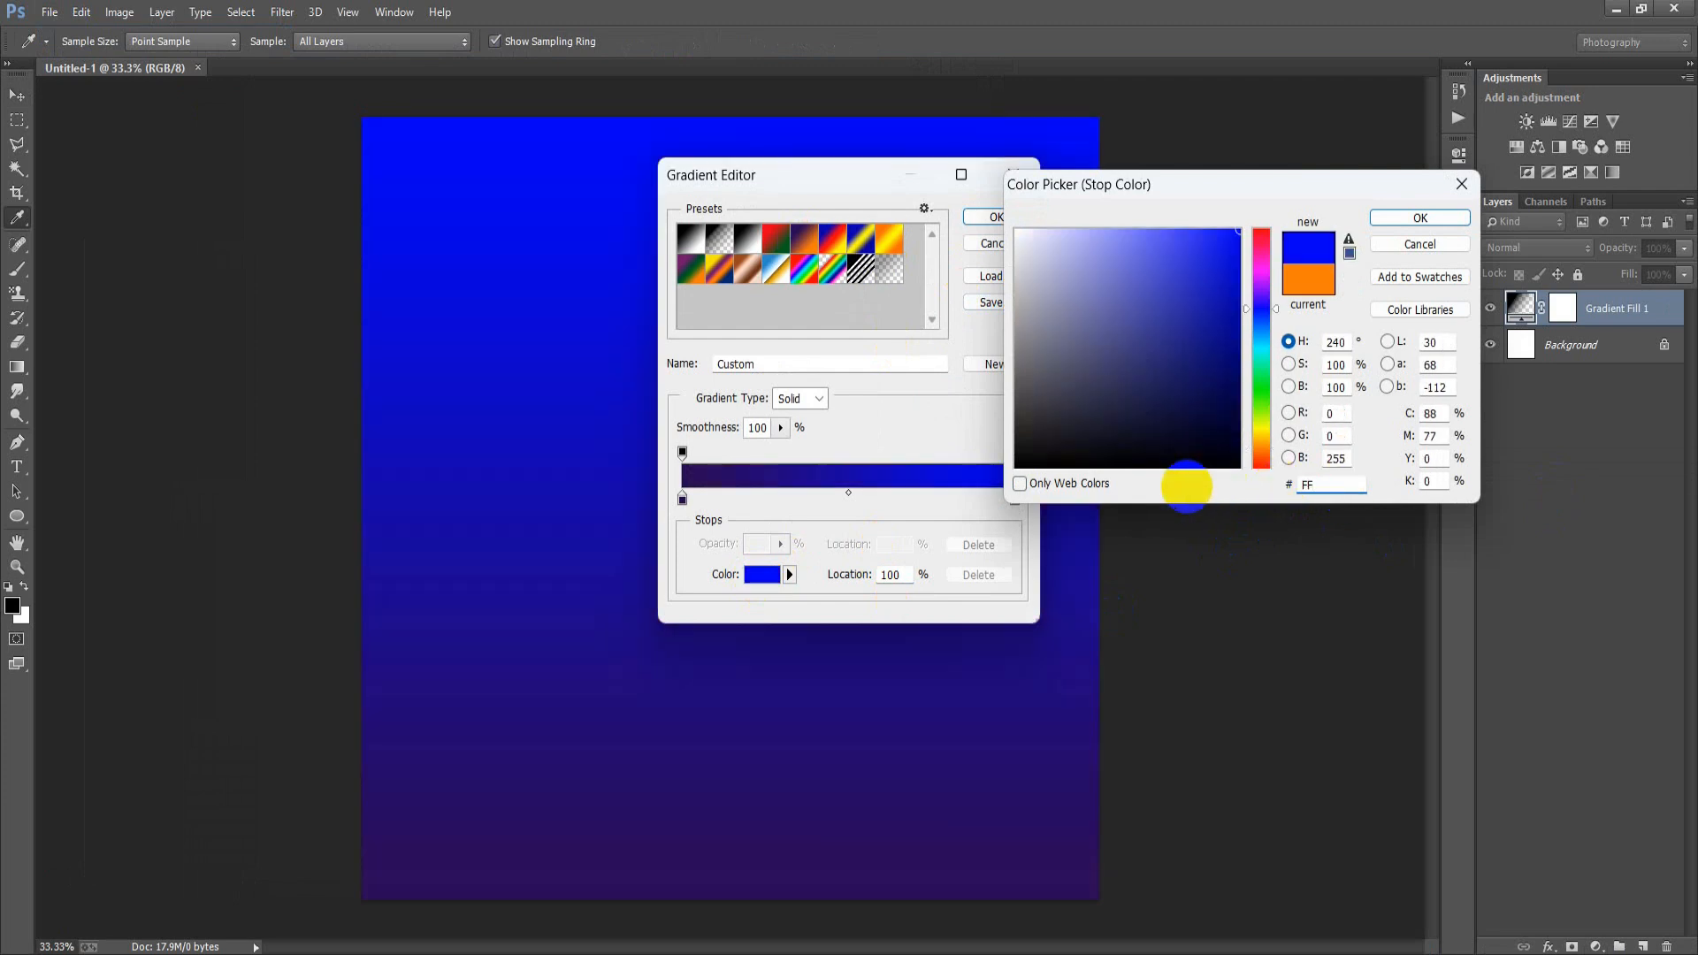
text(E27)
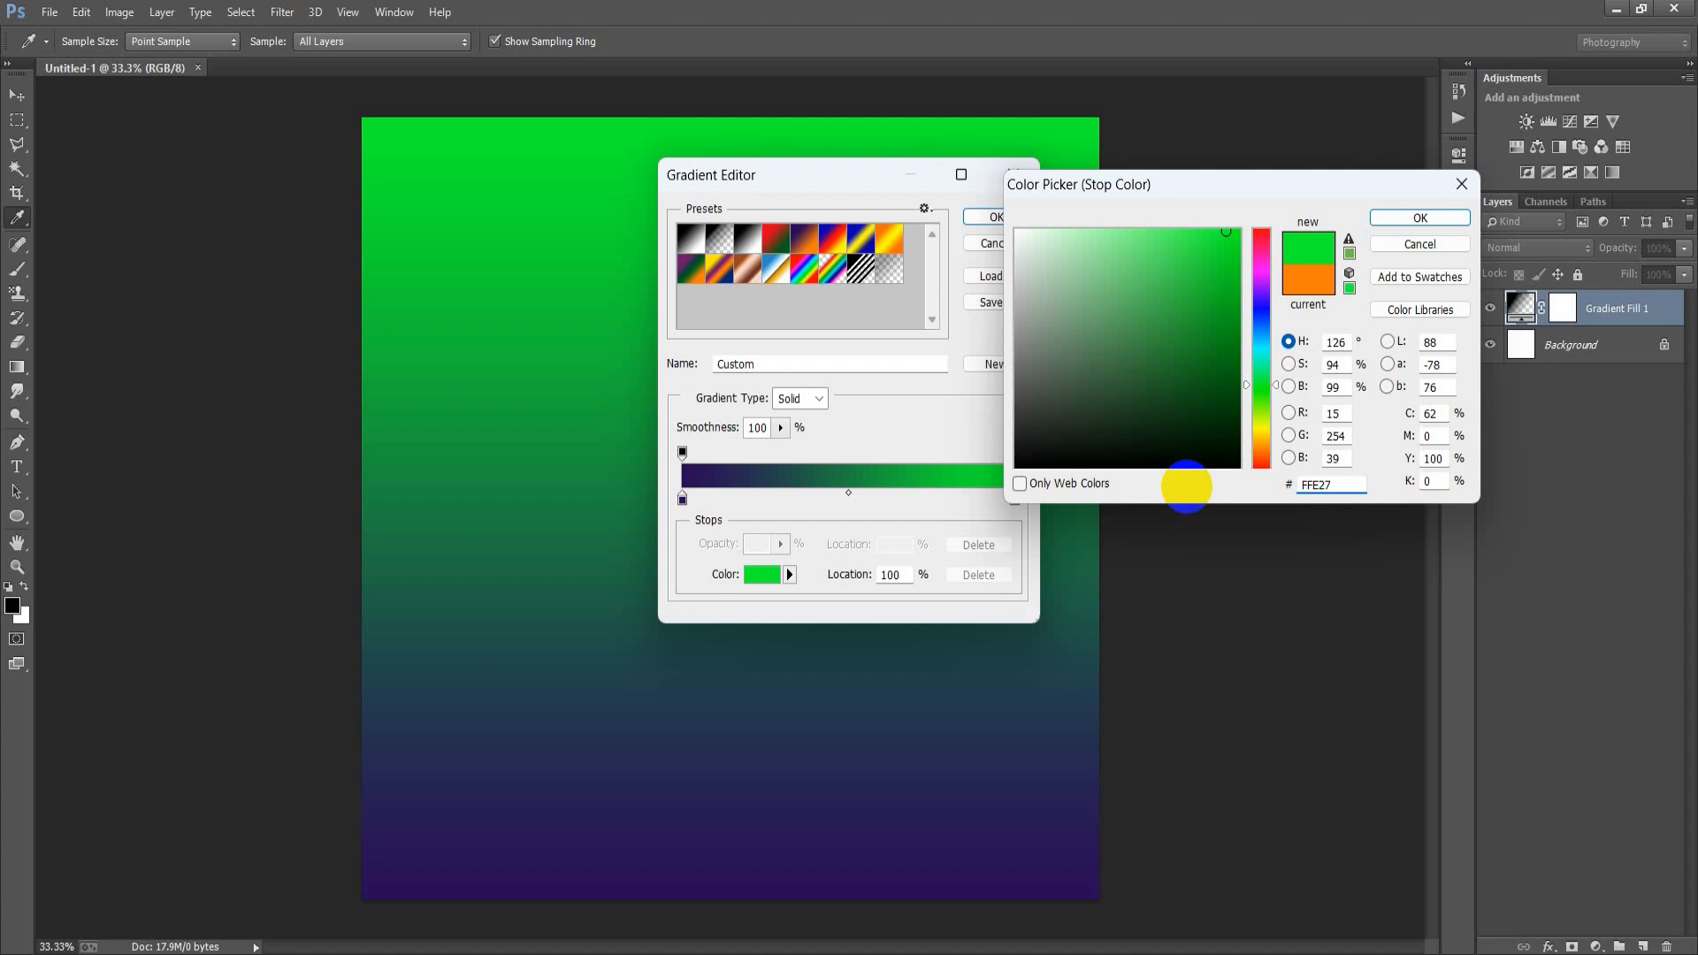
text(C)
click(1413, 219)
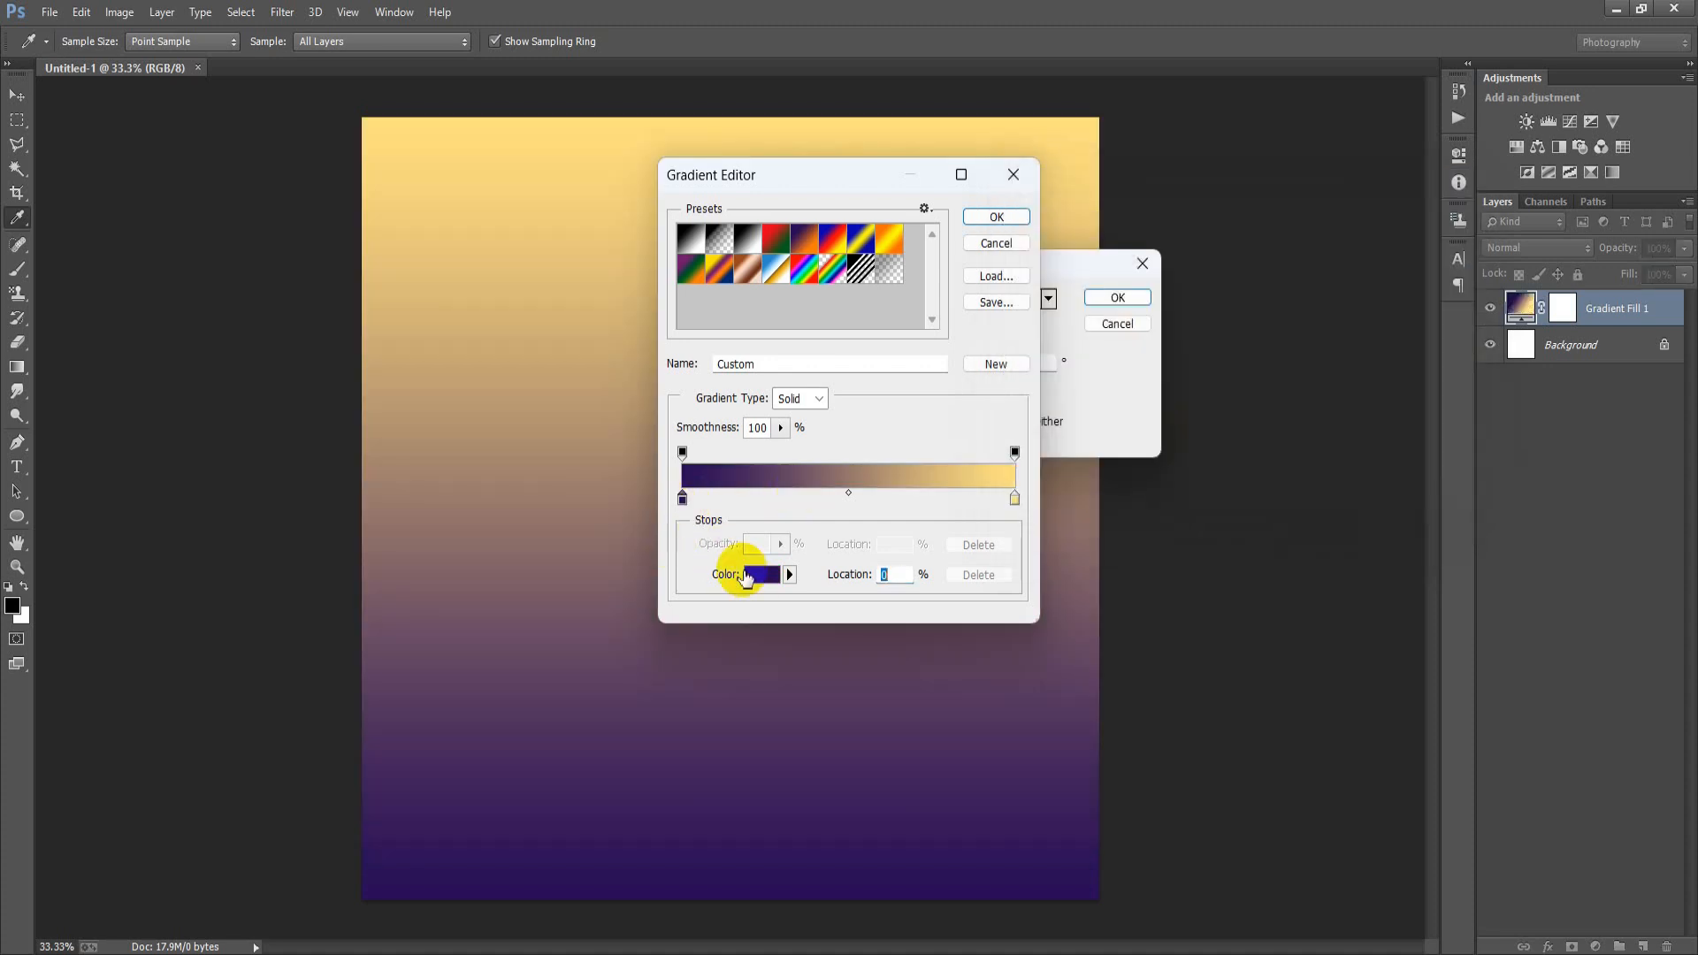
- Recolour the gradient's 0% stop to BA8F31 and accept the edited gradient
click(761, 590)
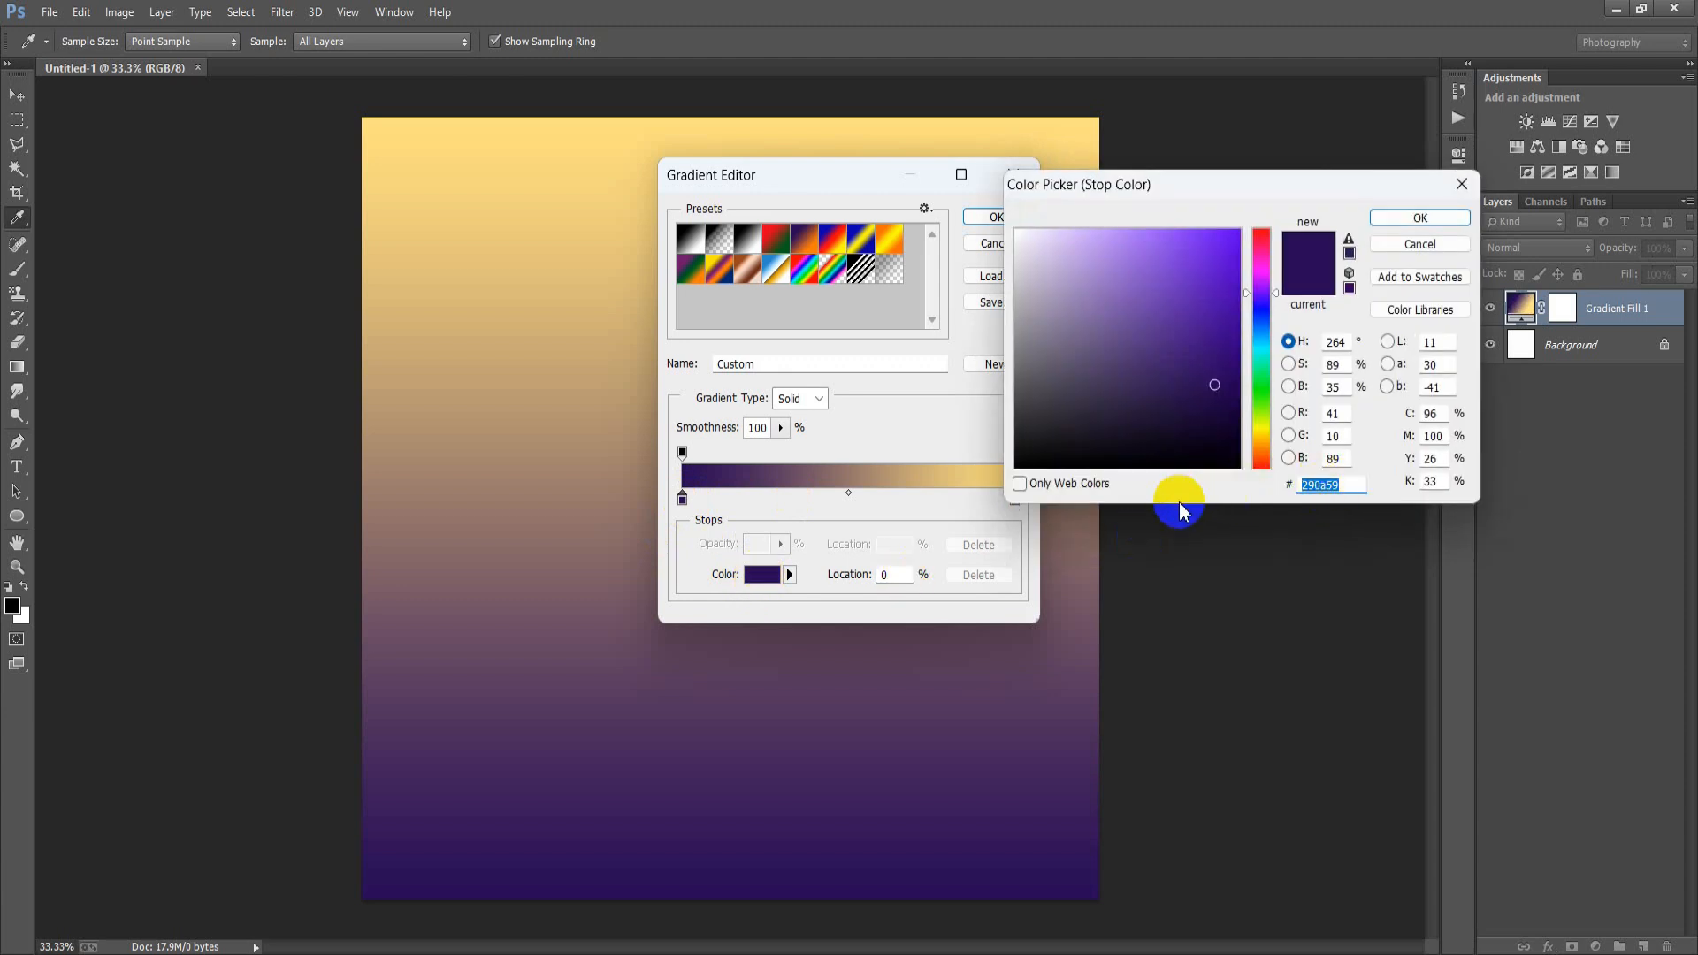
text(BA)
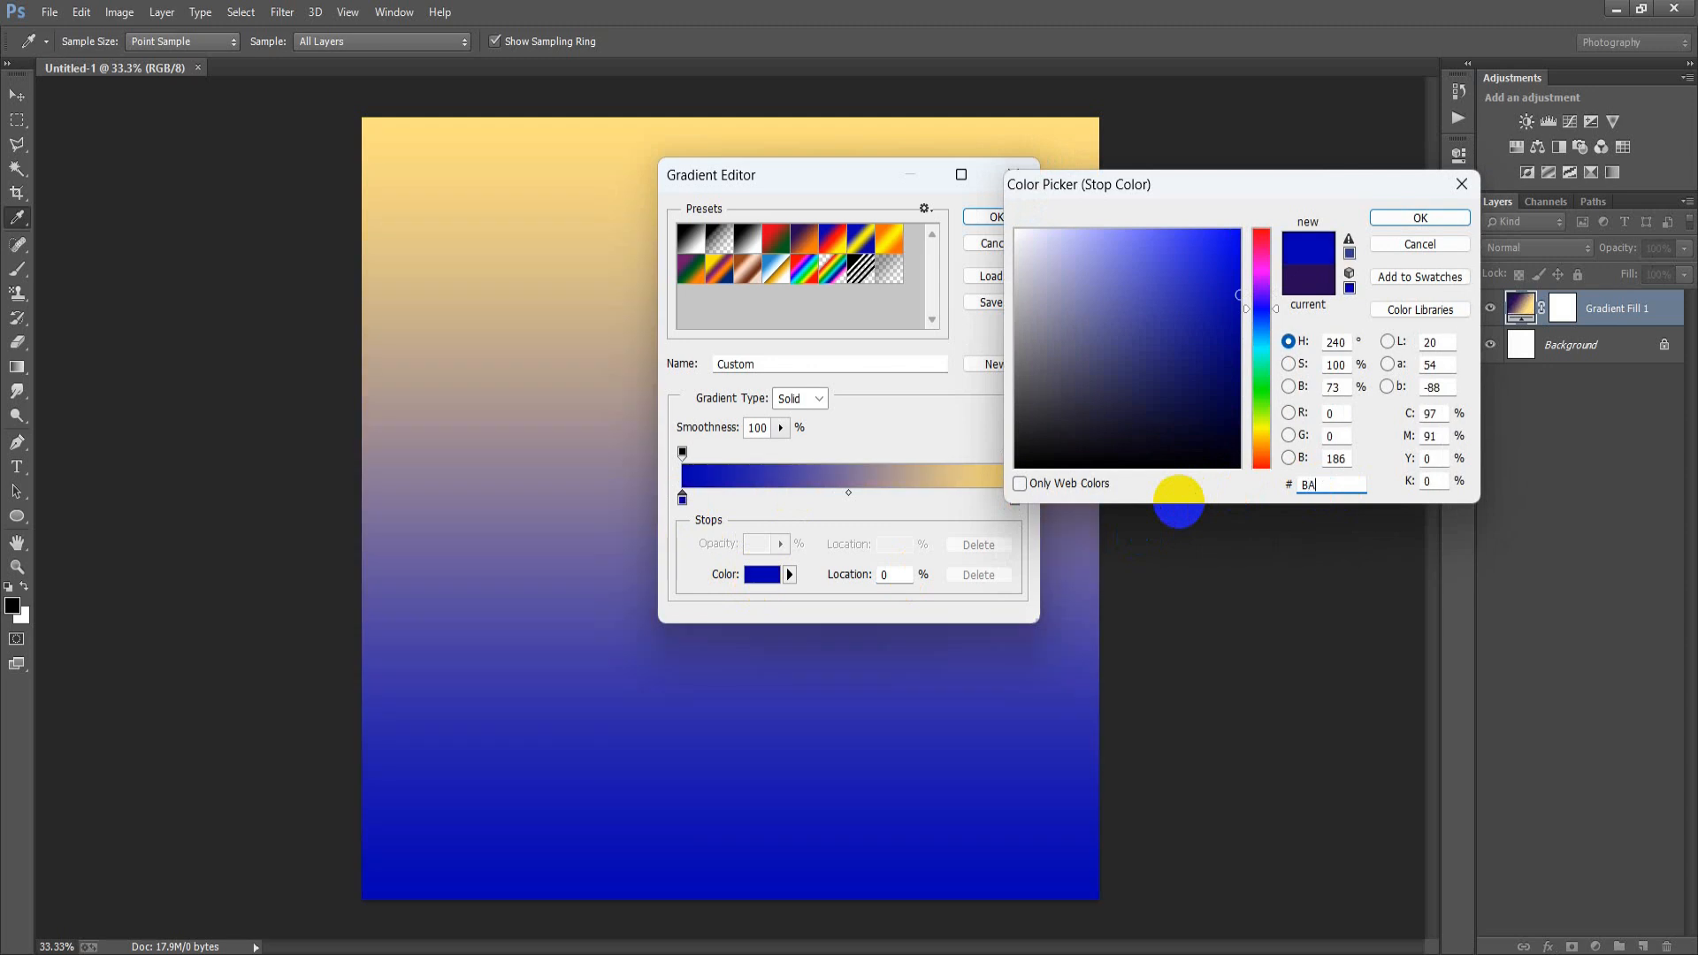
text(8F31)
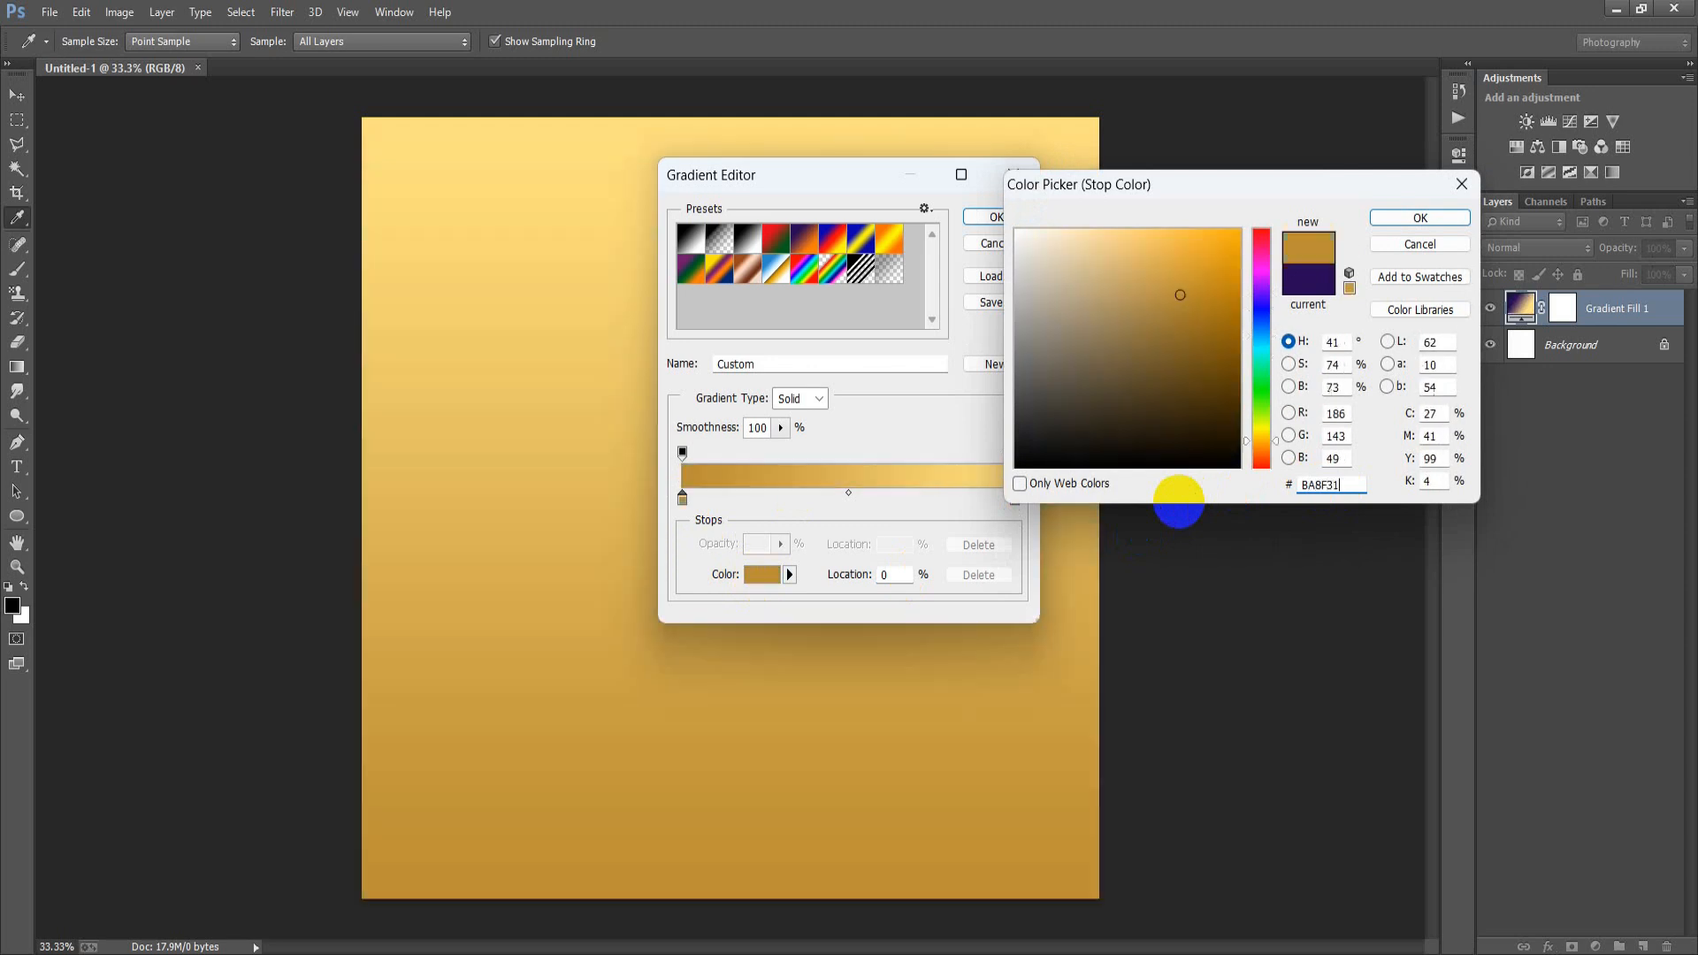
click(1414, 217)
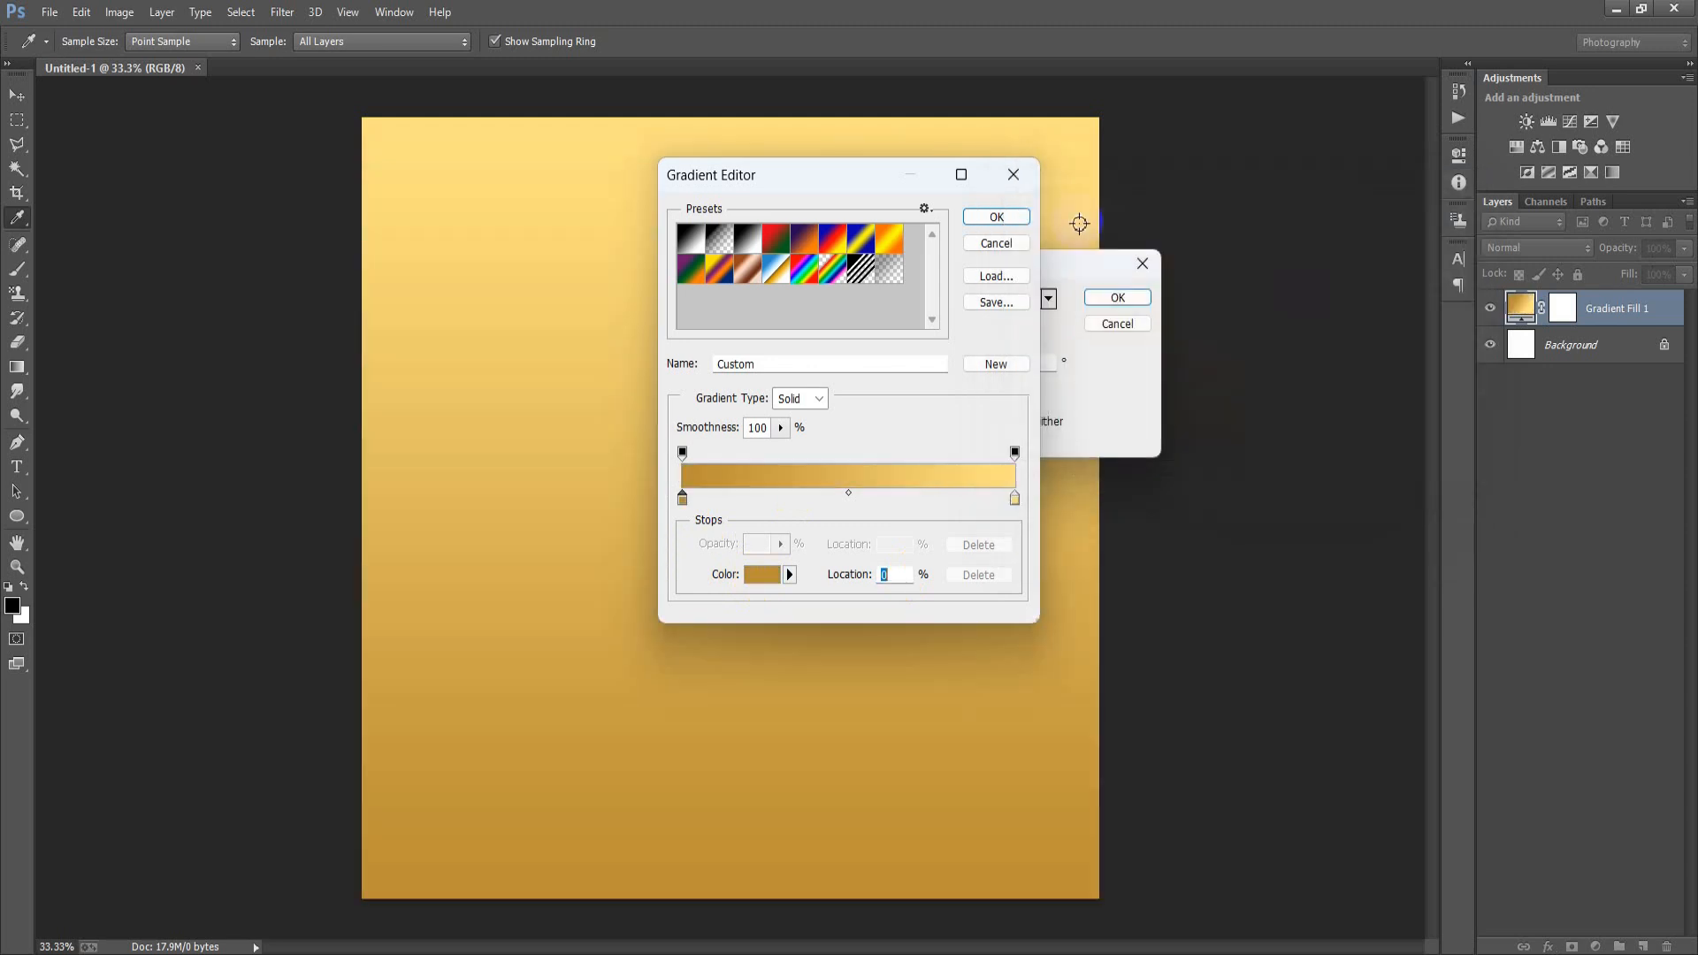
click(999, 221)
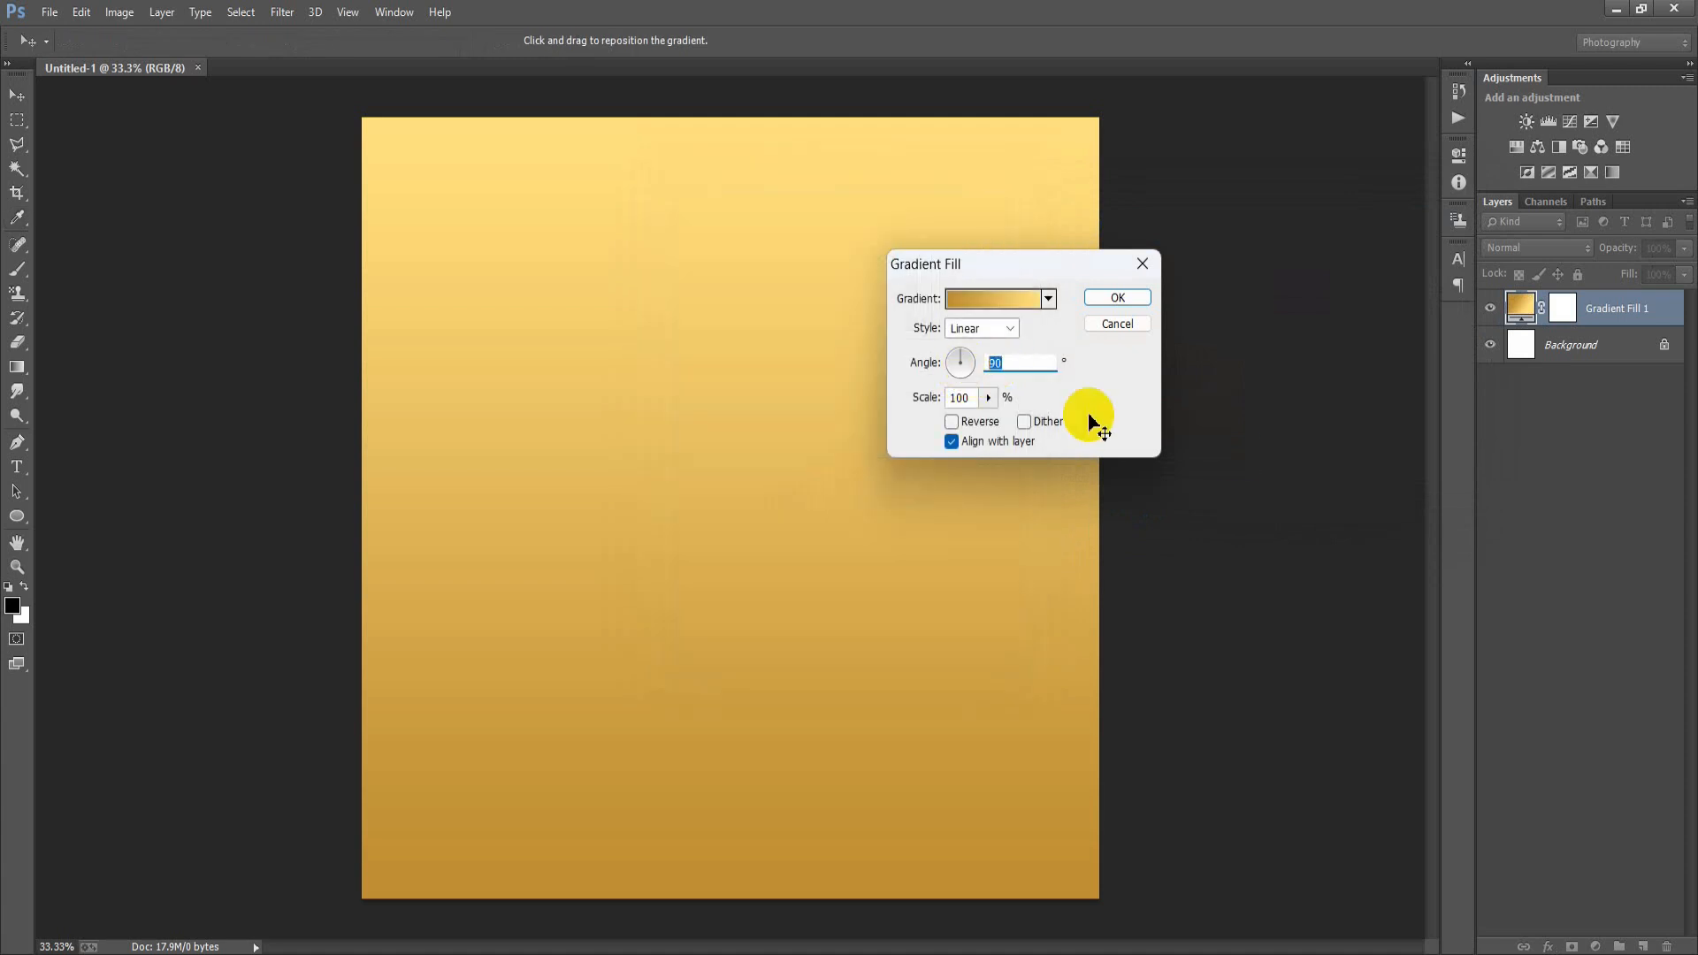
- Set the gradient fill's angle to 103.3° and put its layer into a group
text(103.3)
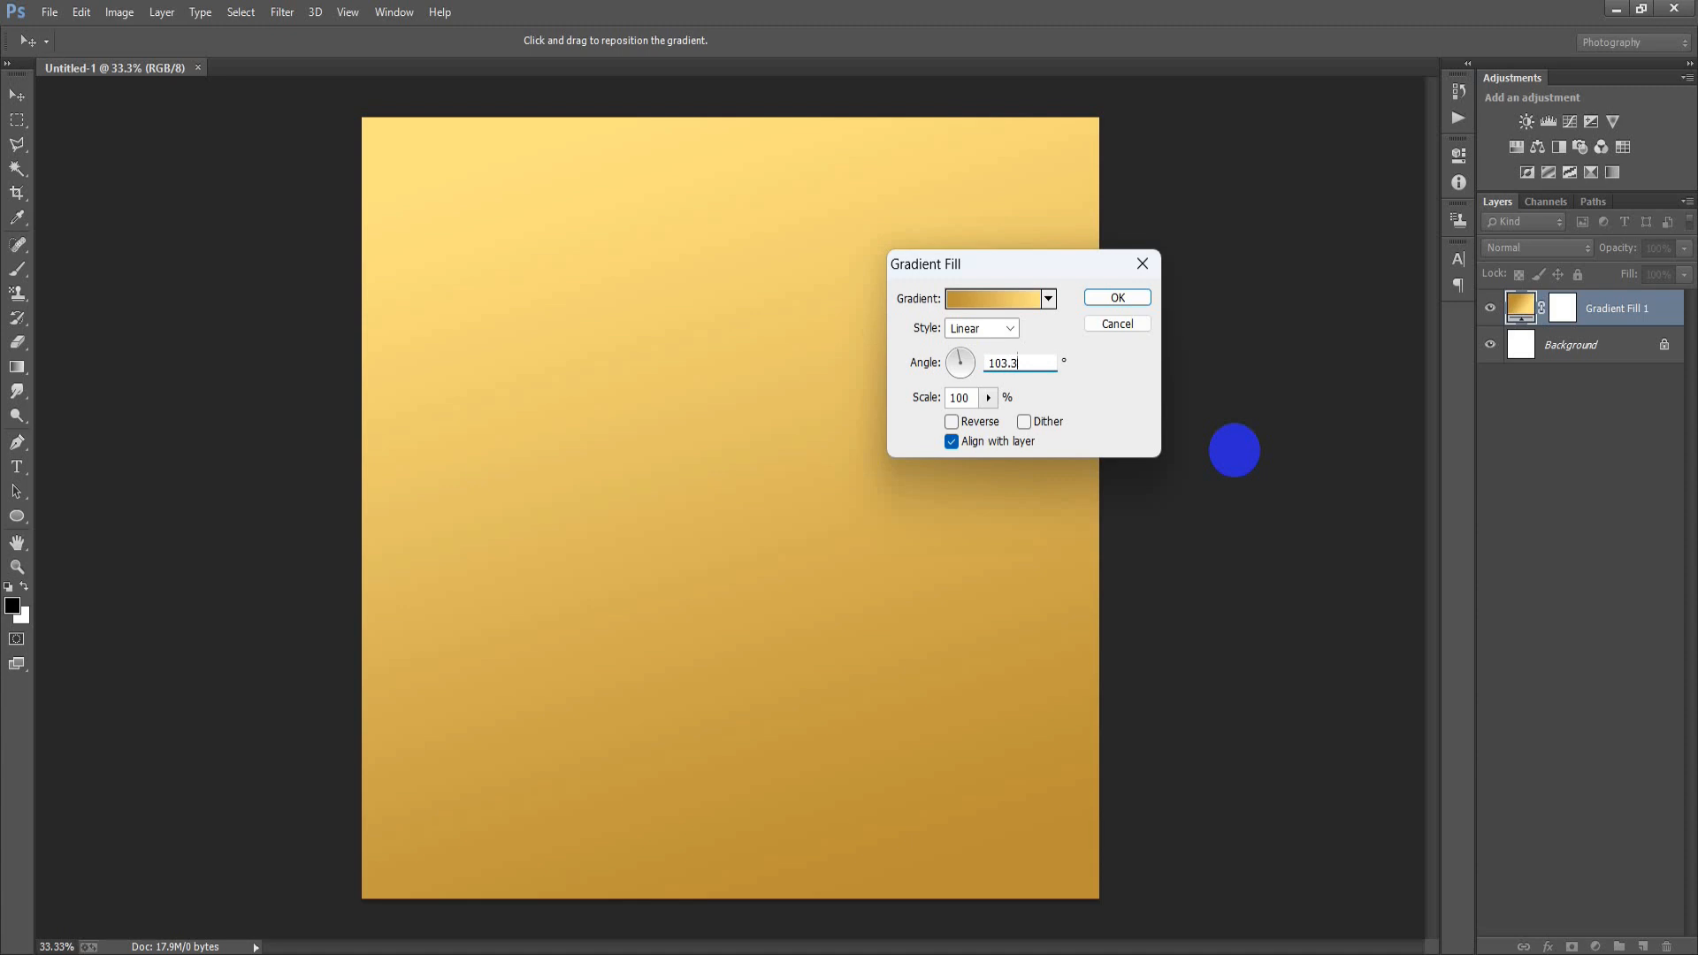
click(1116, 298)
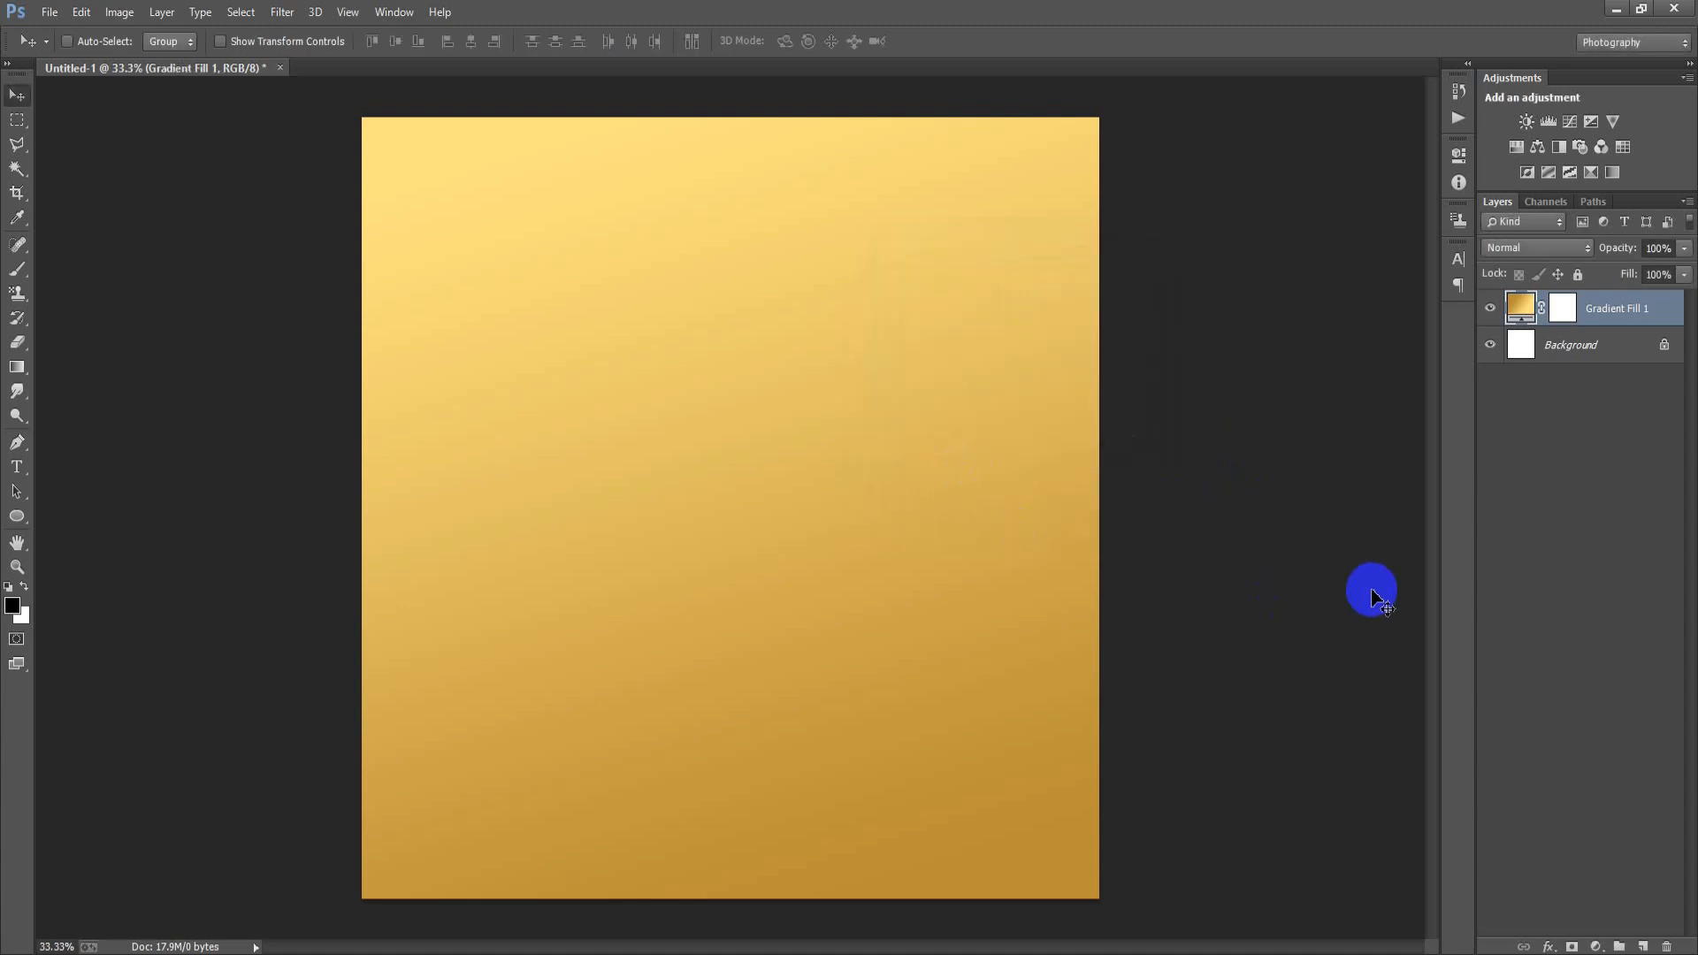
key(ctrl+g)
click(1512, 301)
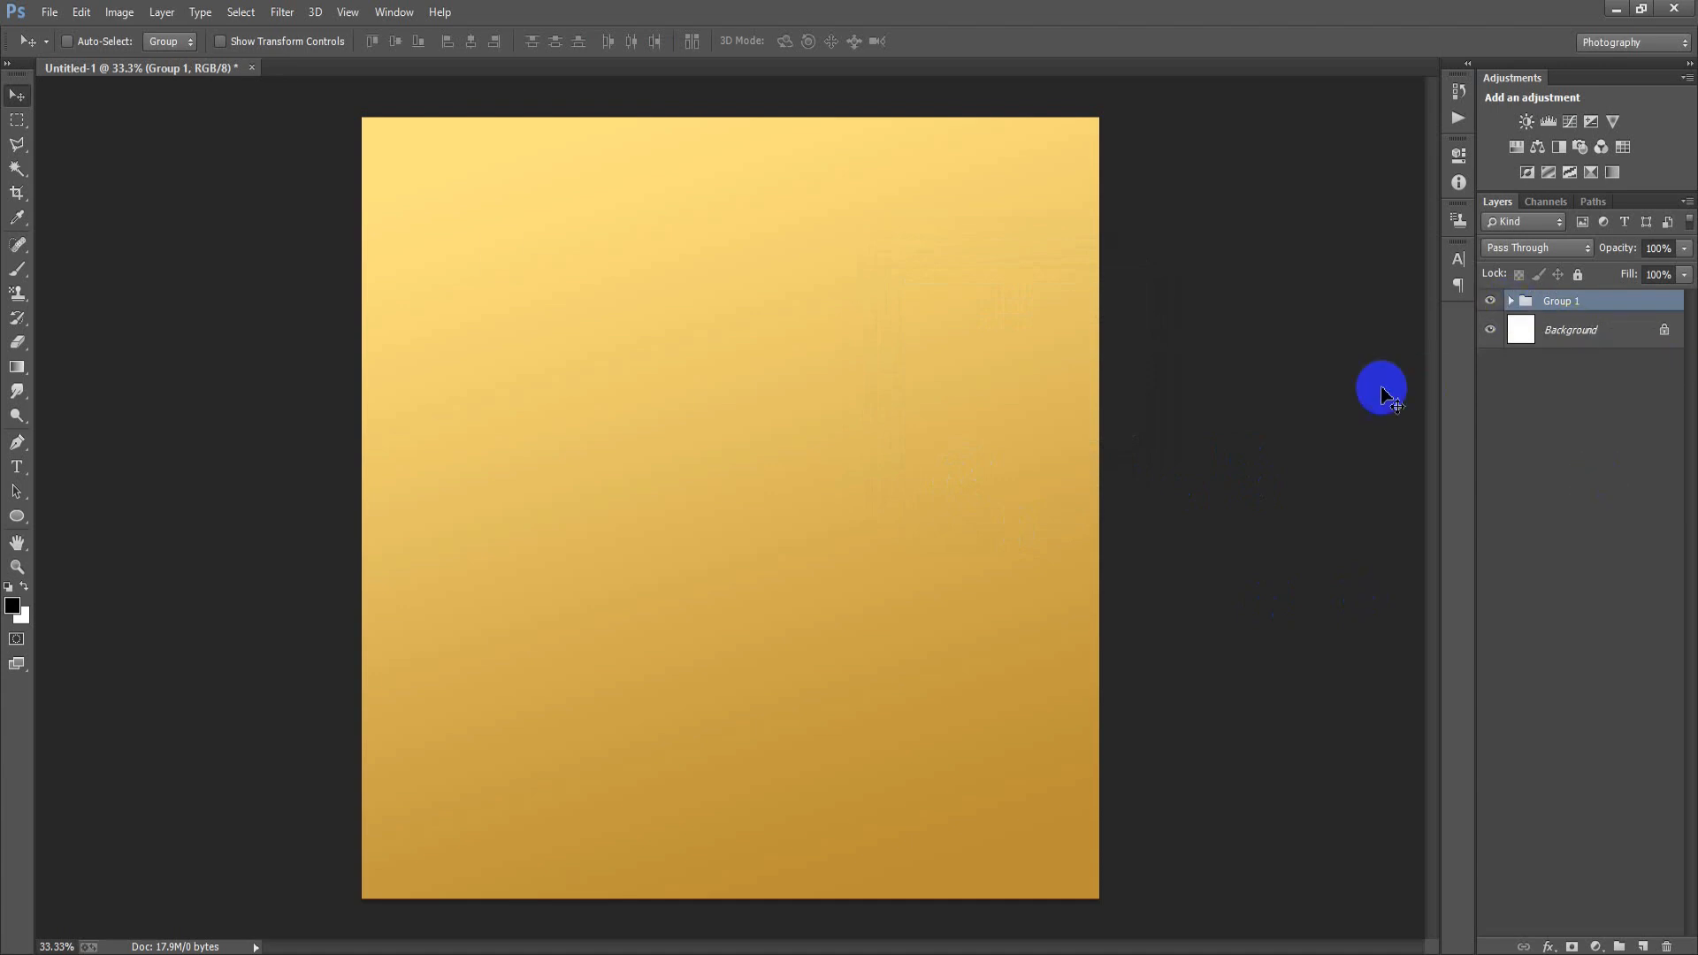
- Place the city sketch 00003 as a linked file, scaled to about 47%, in the canvas's upper part and centred horizontally on the background
click(54, 19)
click(173, 375)
double_click(662, 229)
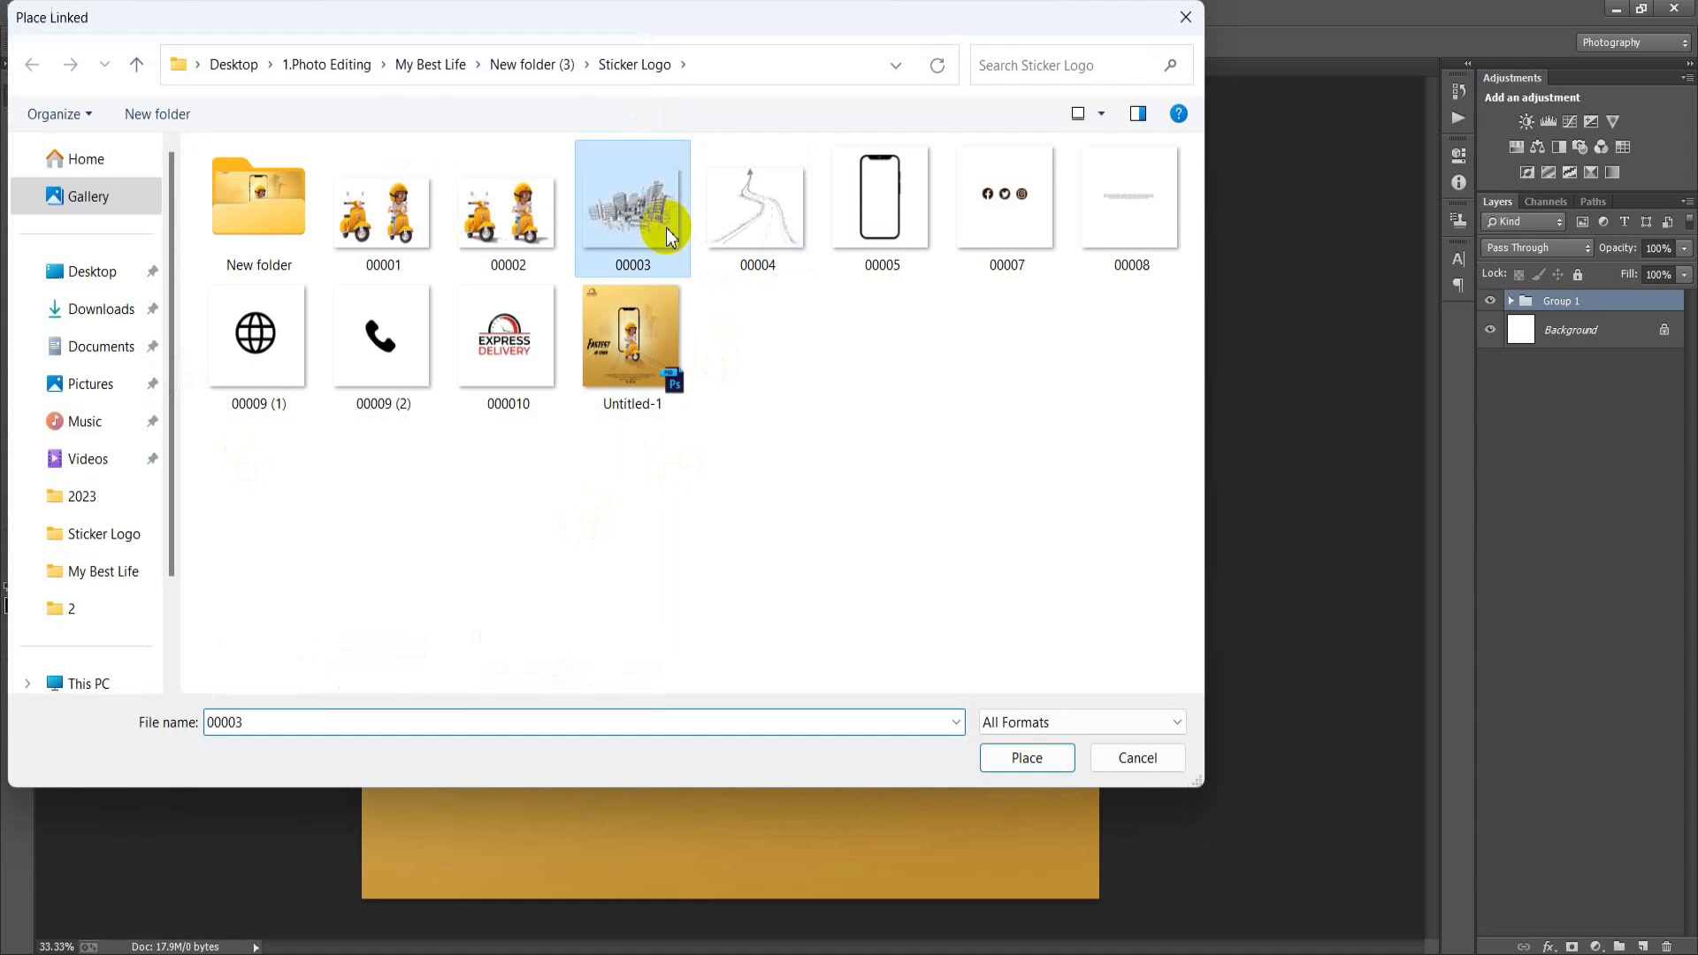
mouse_move(1094, 805)
mouse_down()
mouse_move(1023, 719)
mouse_move(1011, 735)
mouse_up()
drag(937, 579, 939, 458)
drag(1009, 616, 1018, 620)
drag(940, 492, 939, 482)
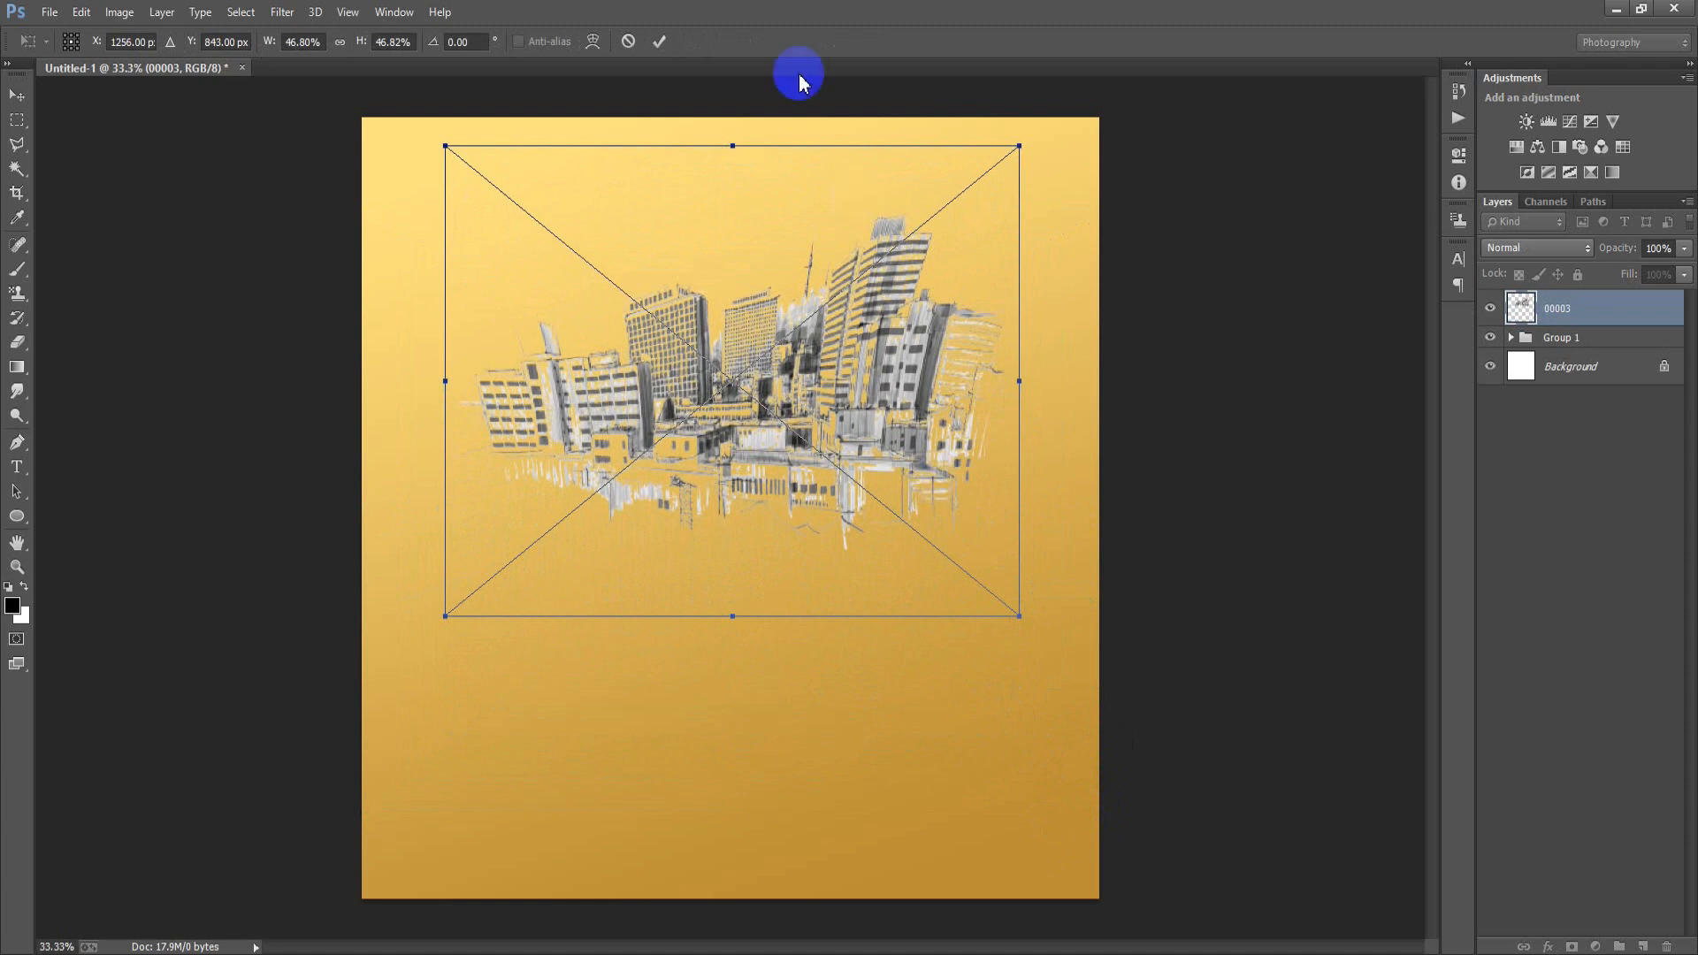
click(659, 41)
ctrl+click(1554, 366)
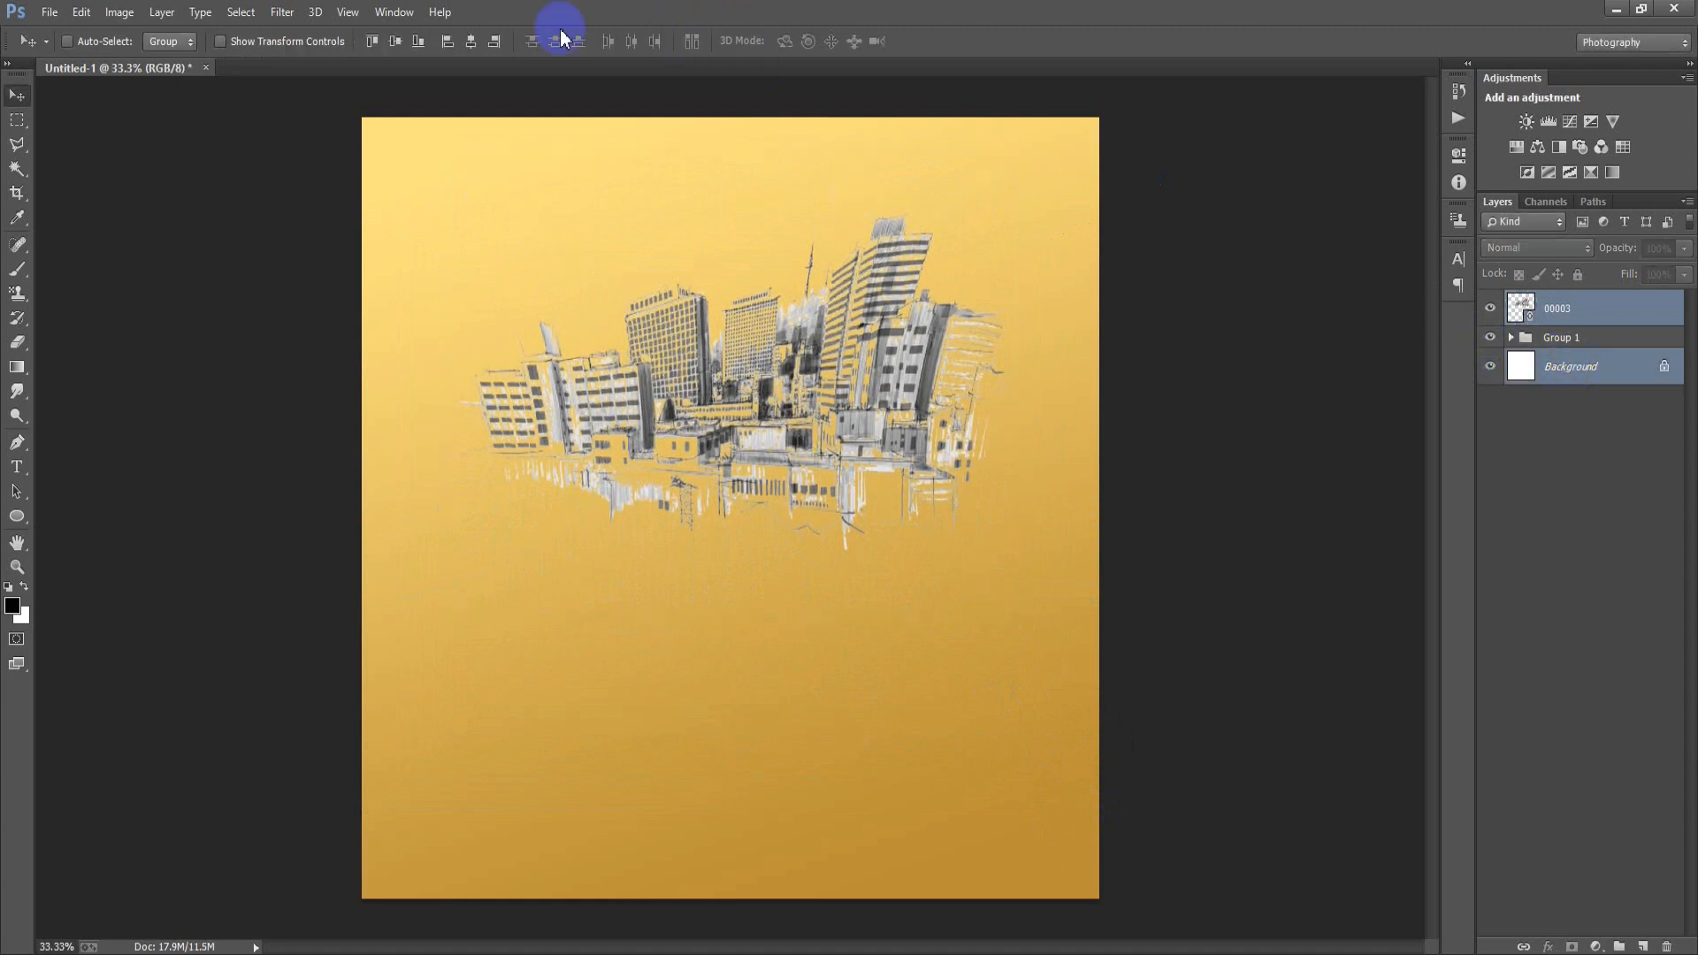
click(472, 42)
- Rasterize the city sketch layer and fill its non-transparent pixels with black
click(1579, 314)
right_click(1579, 314)
click(1229, 424)
ctrl+click(1514, 309)
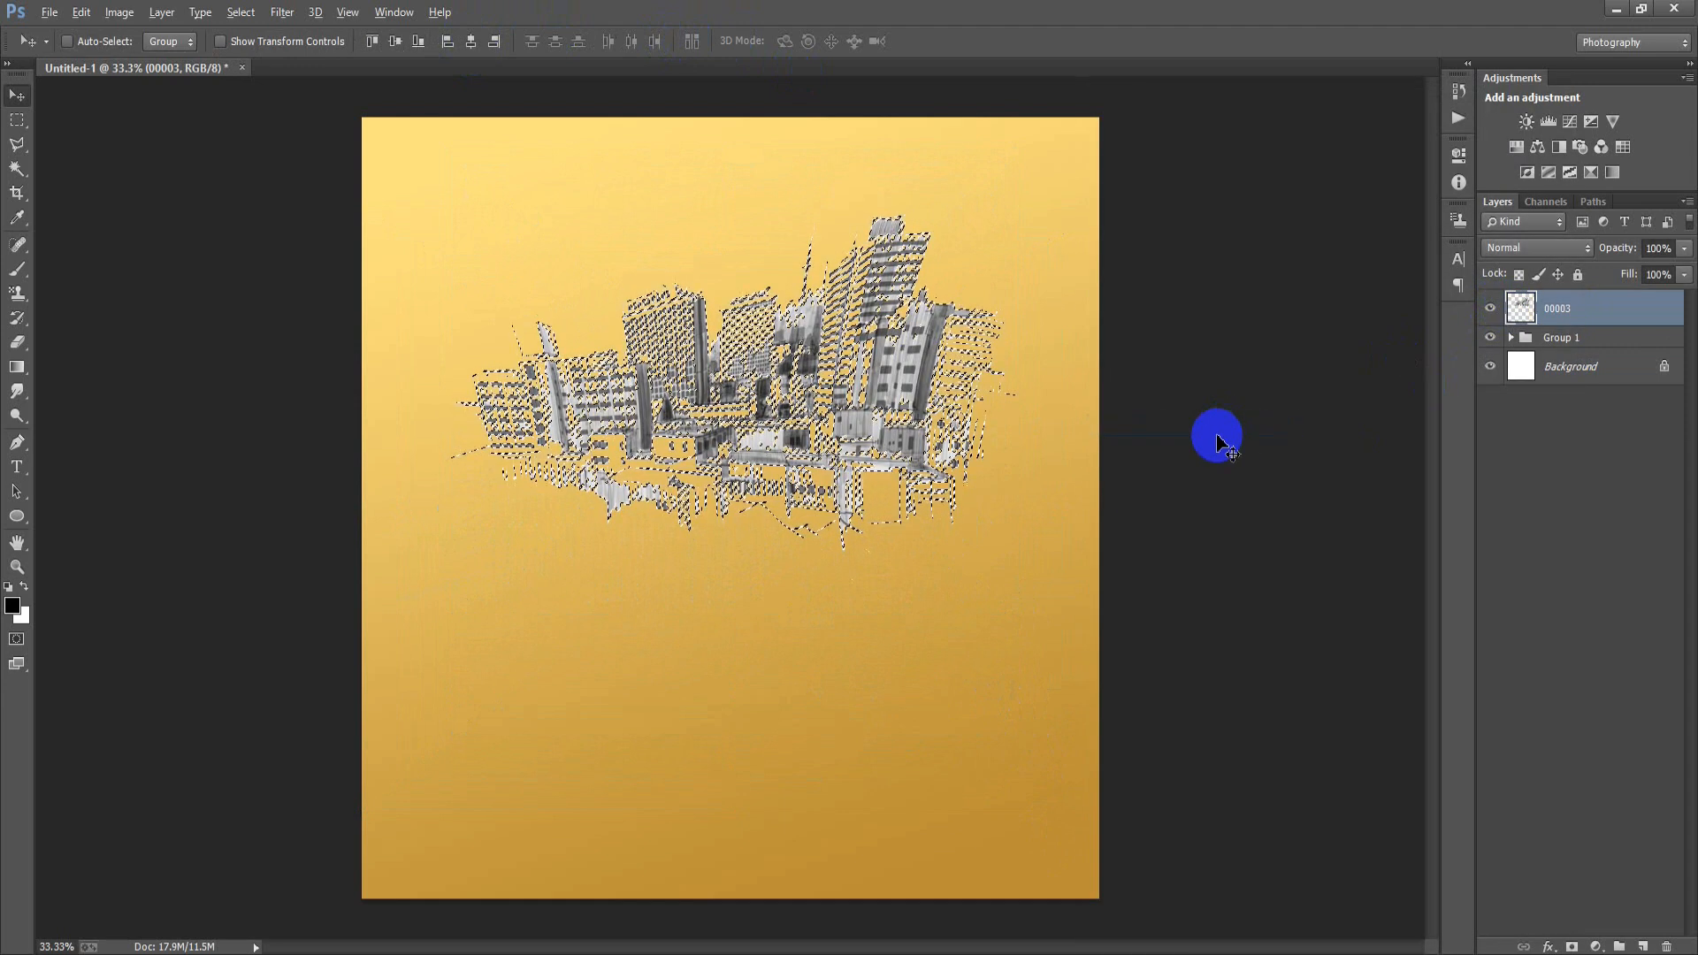
key(alt+BackSpace)
key(ctrl+d)
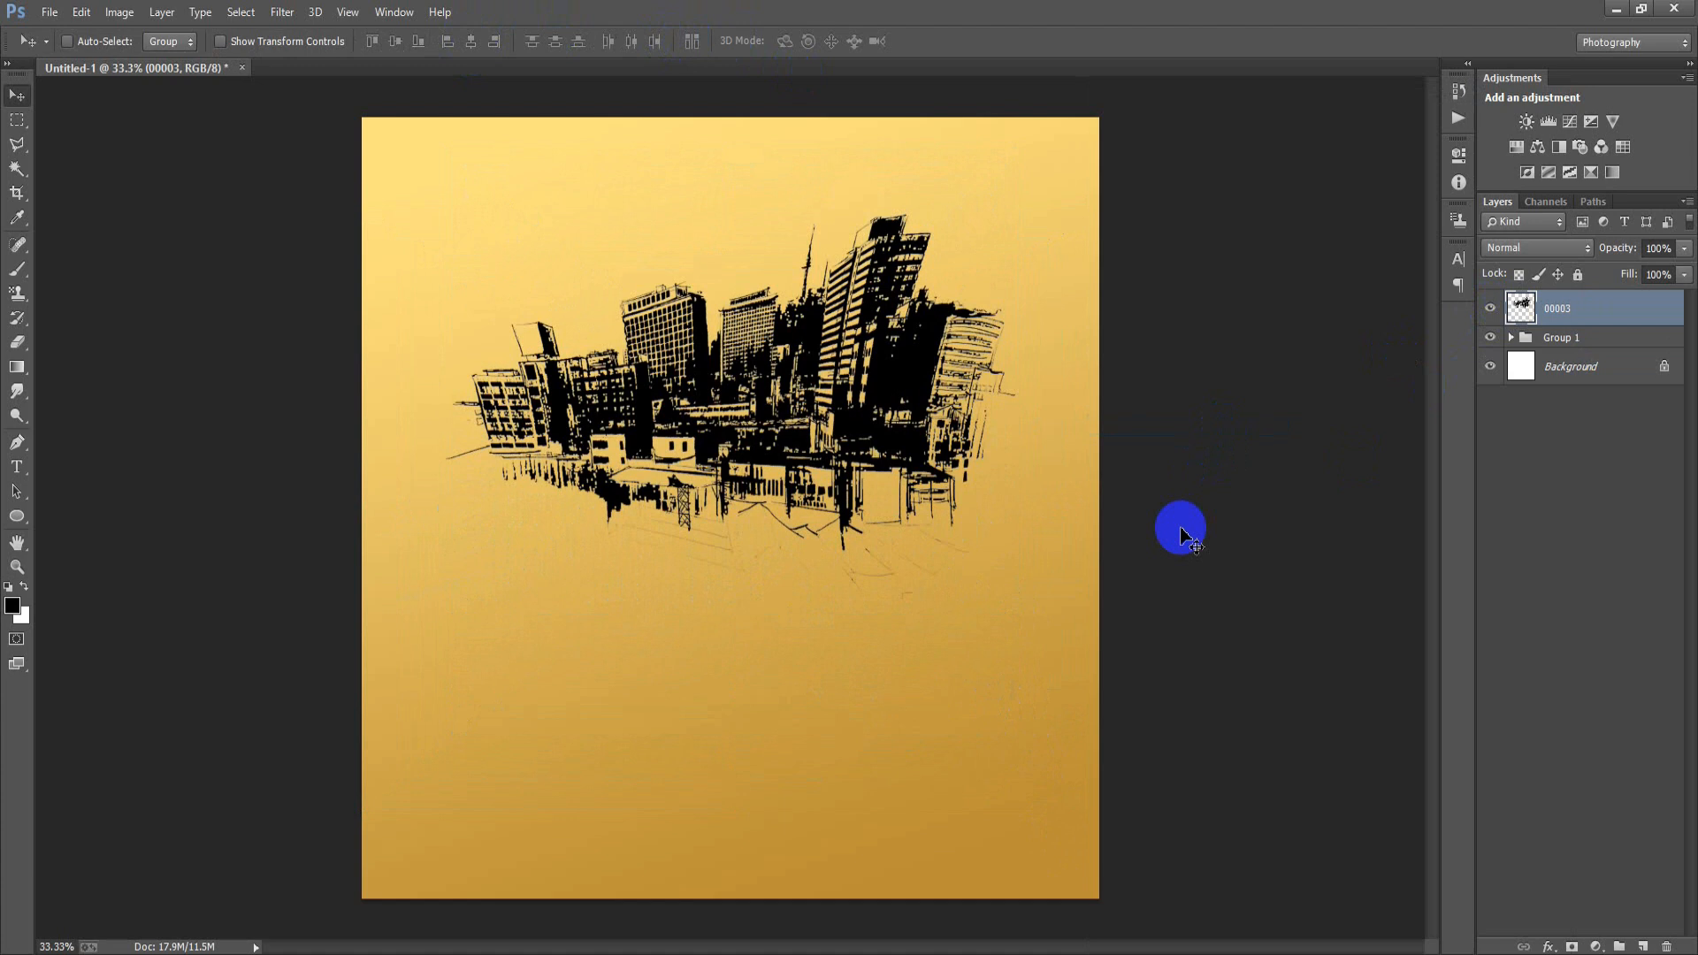
- Set the city sketch layer's blend mode to Overlay and its opacity to 56%
click(1514, 247)
click(1512, 549)
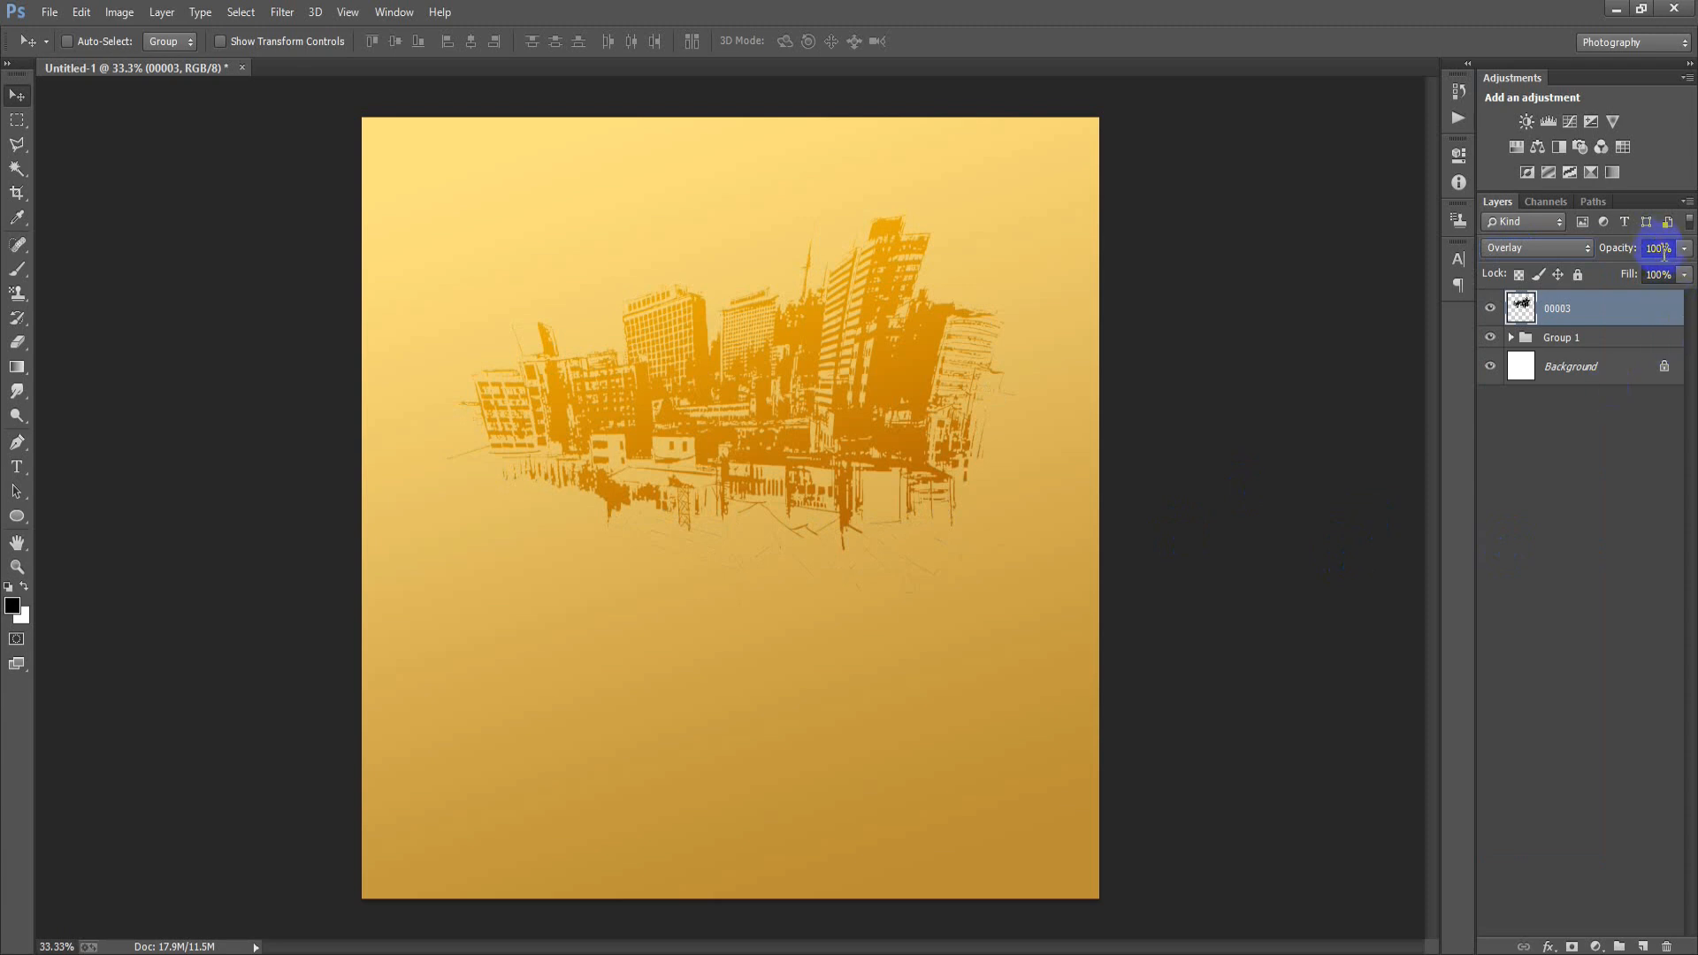
text(56)
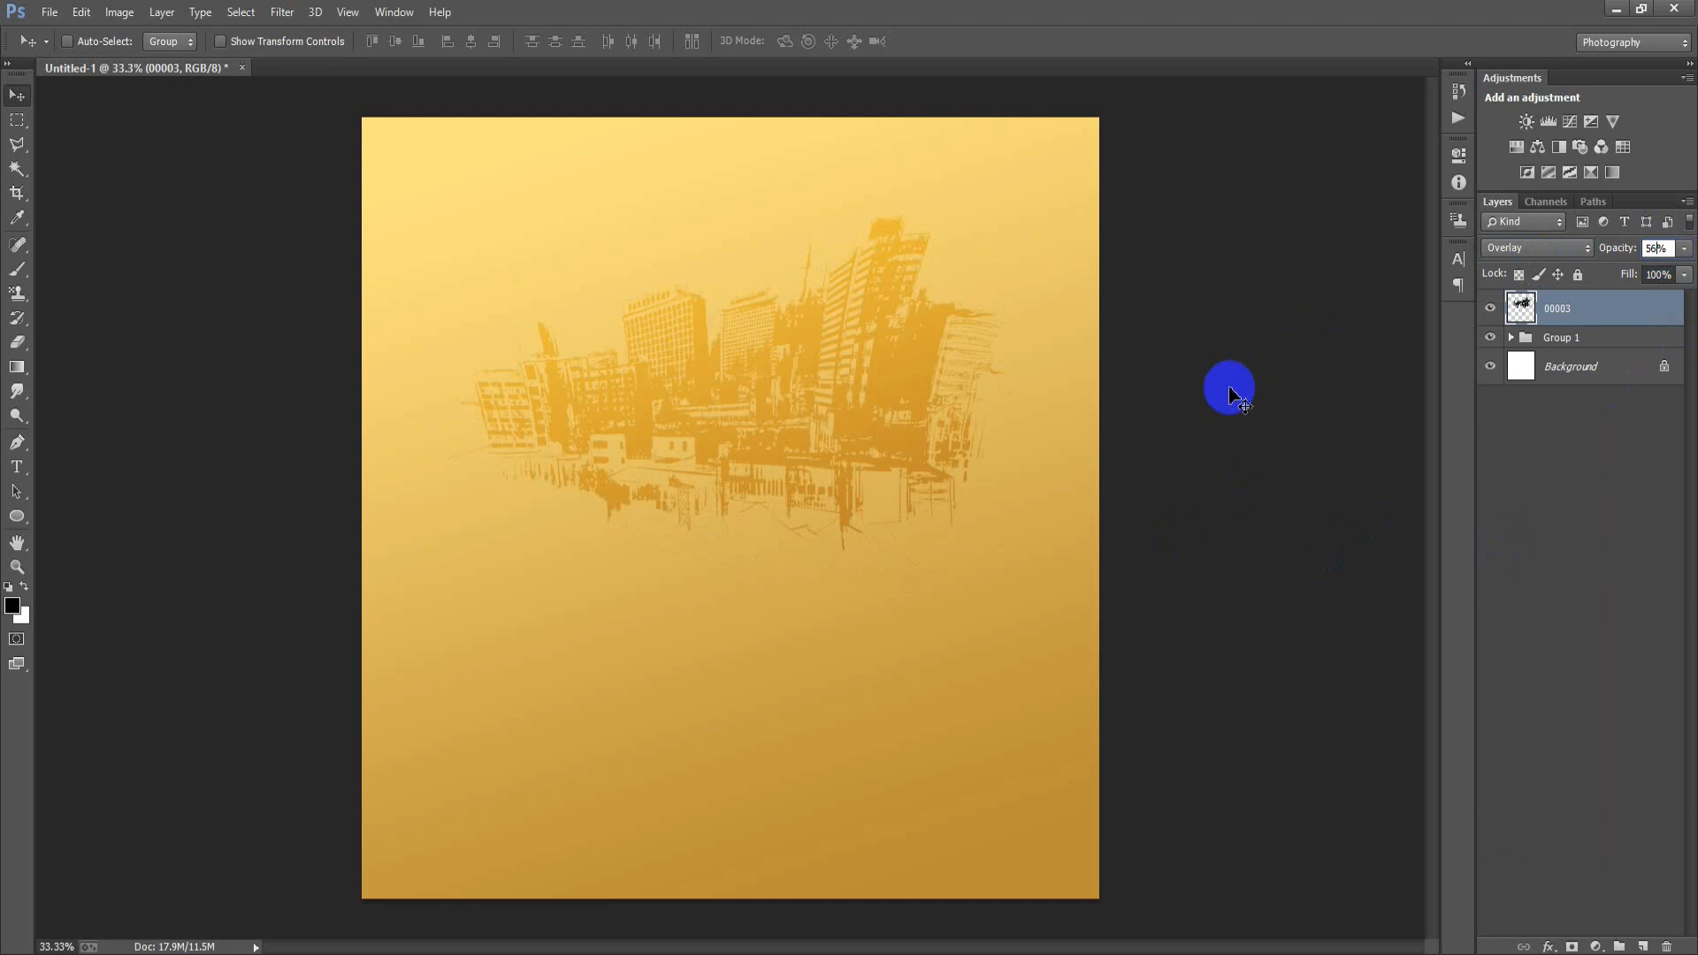
- Add a layer mask to the city sketch and fade out its lower edge with upward black-to-transparent gradients
click(1572, 945)
click(1561, 308)
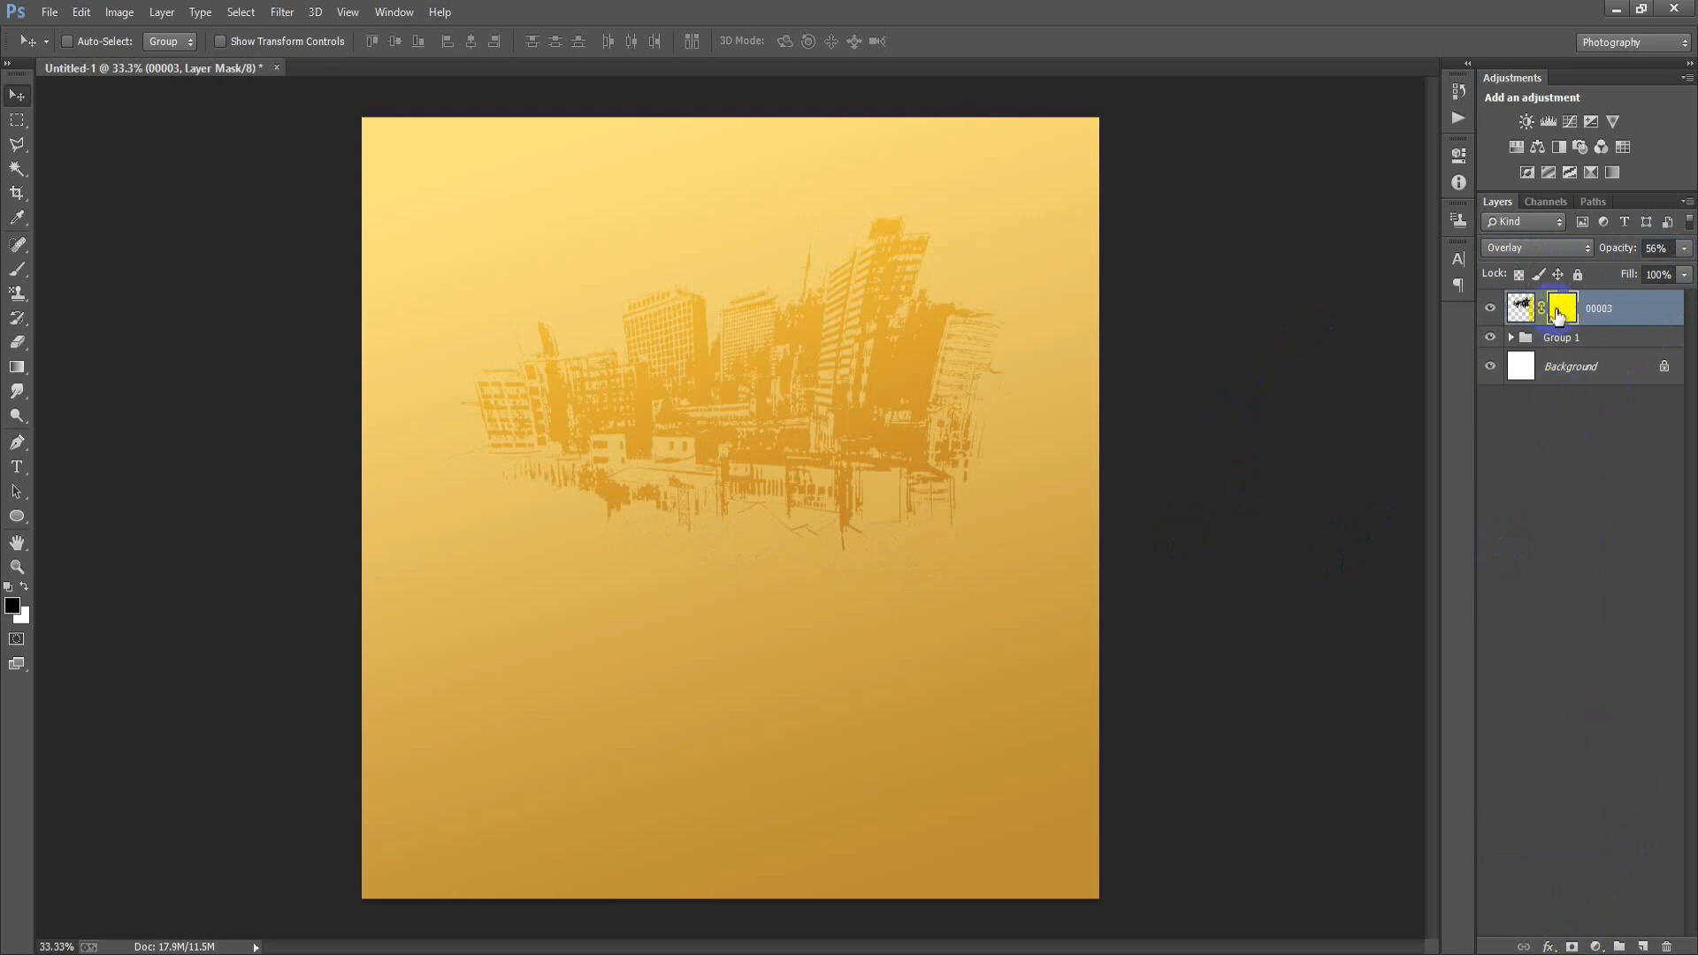
click(18, 367)
drag(18, 367, 67, 365)
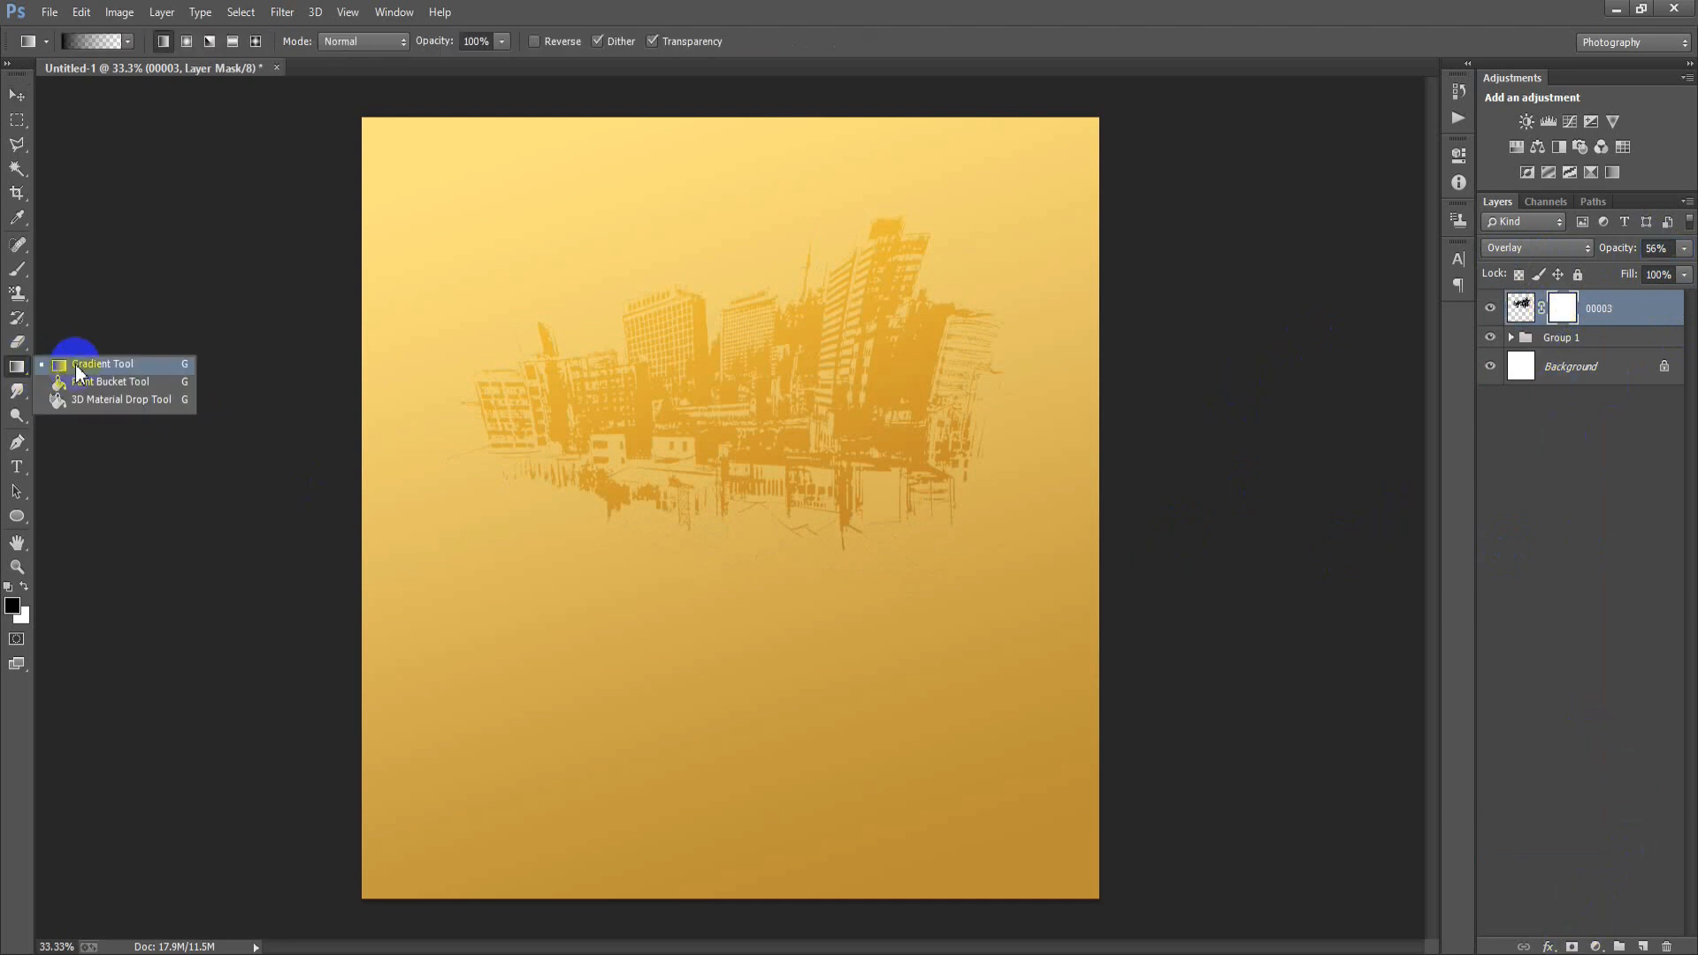
drag(782, 562, 784, 447)
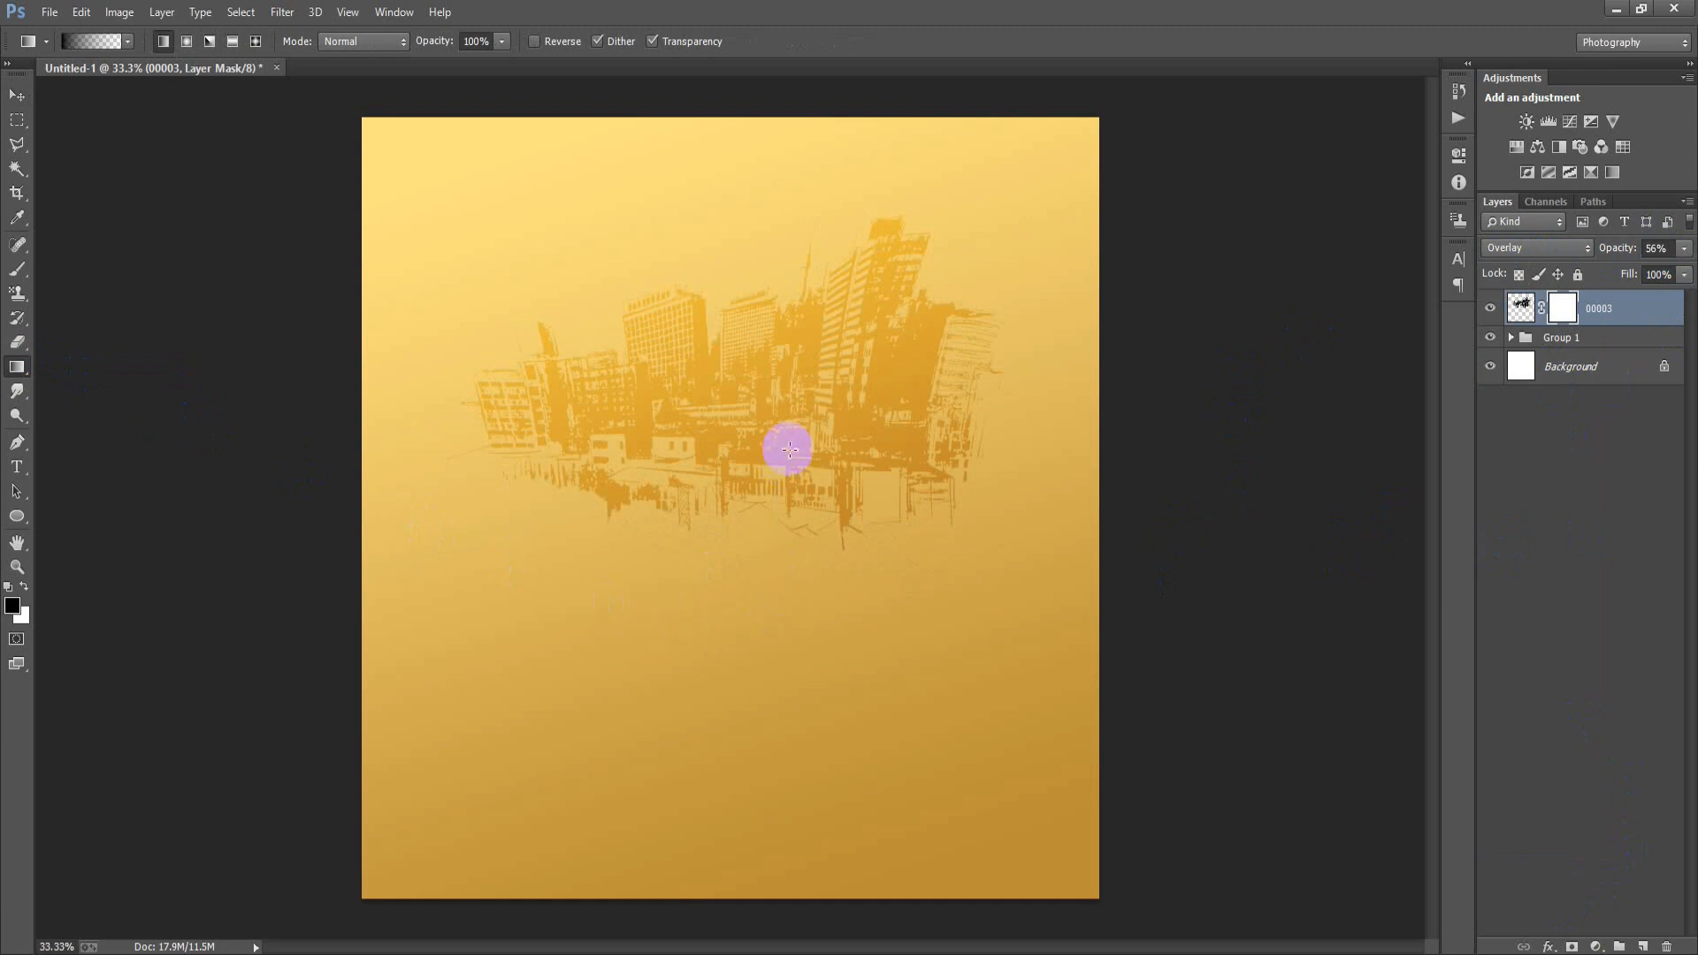
drag(690, 532, 695, 489)
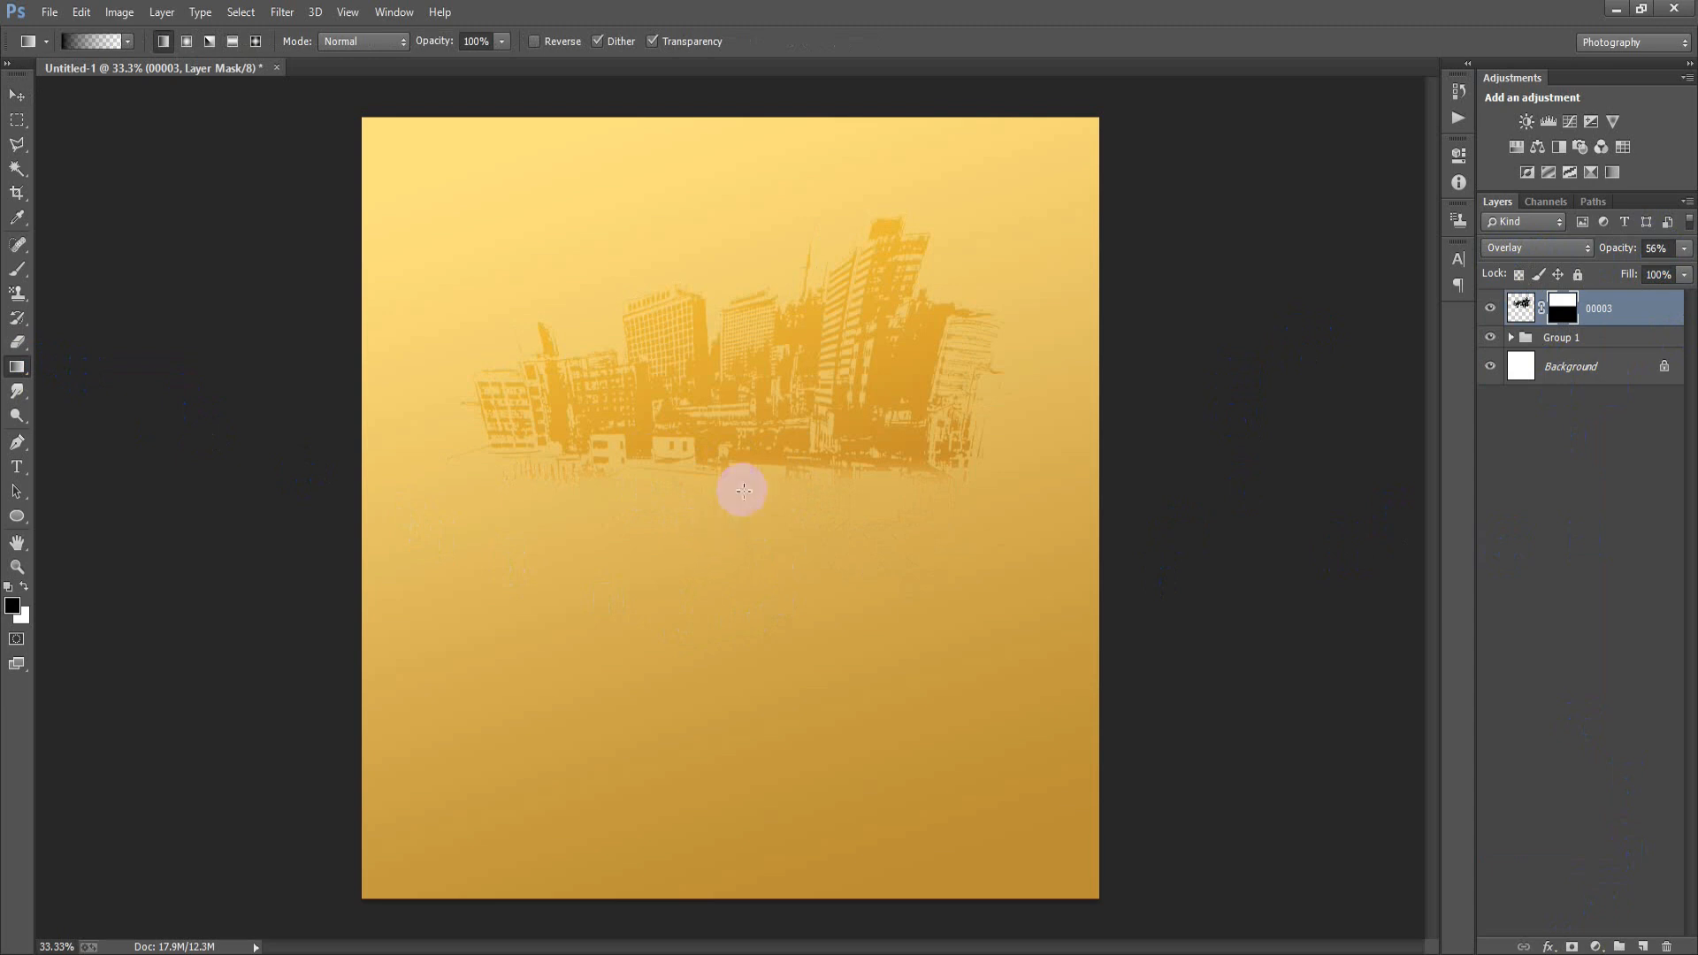
drag(619, 442, 659, 393)
drag(760, 535, 735, 471)
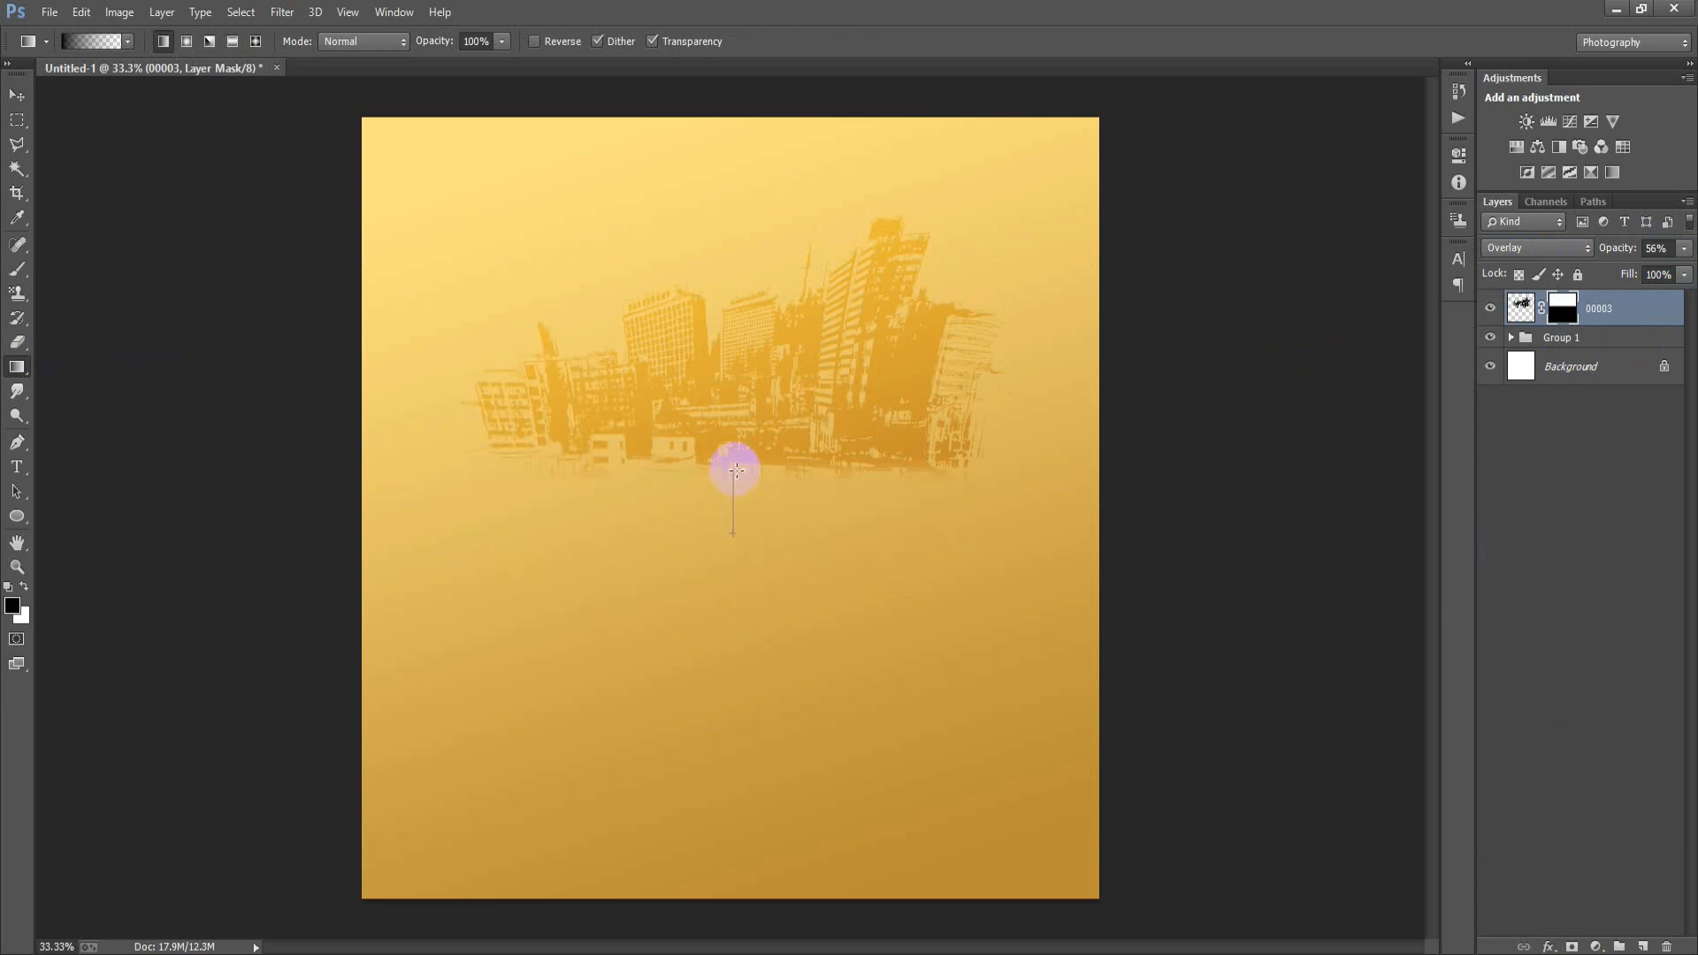
- Enlarge the masked city sketch to about 105% and move it down about 33 px
click(18, 94)
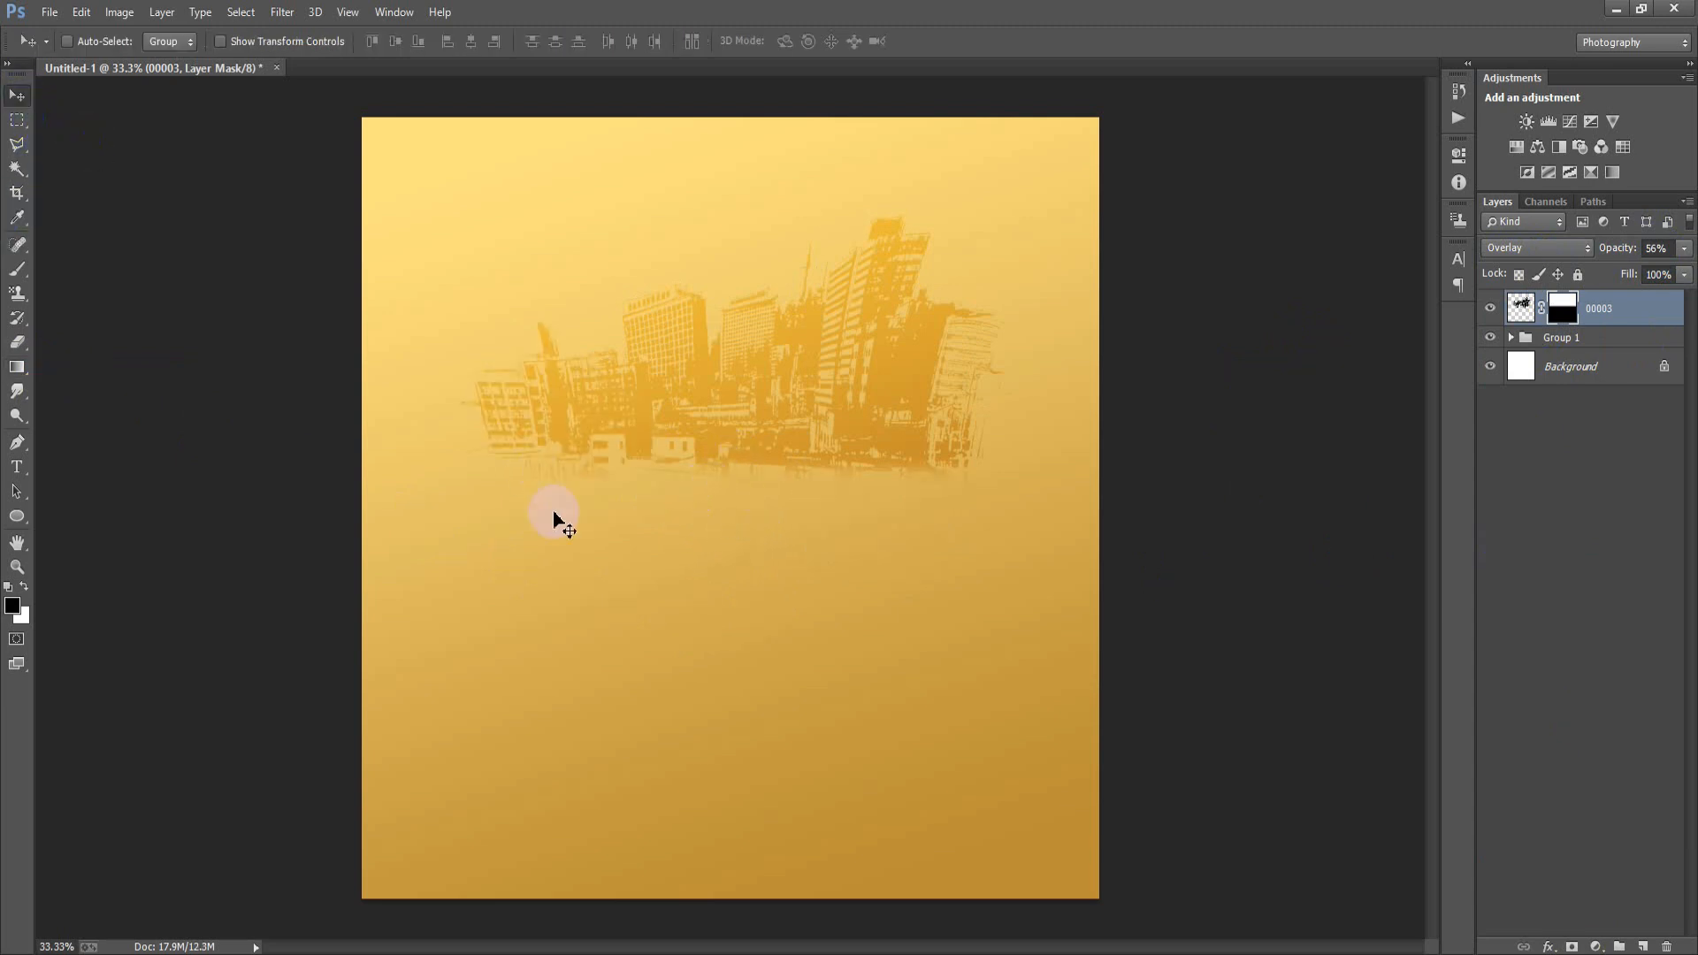
key(ctrl+t)
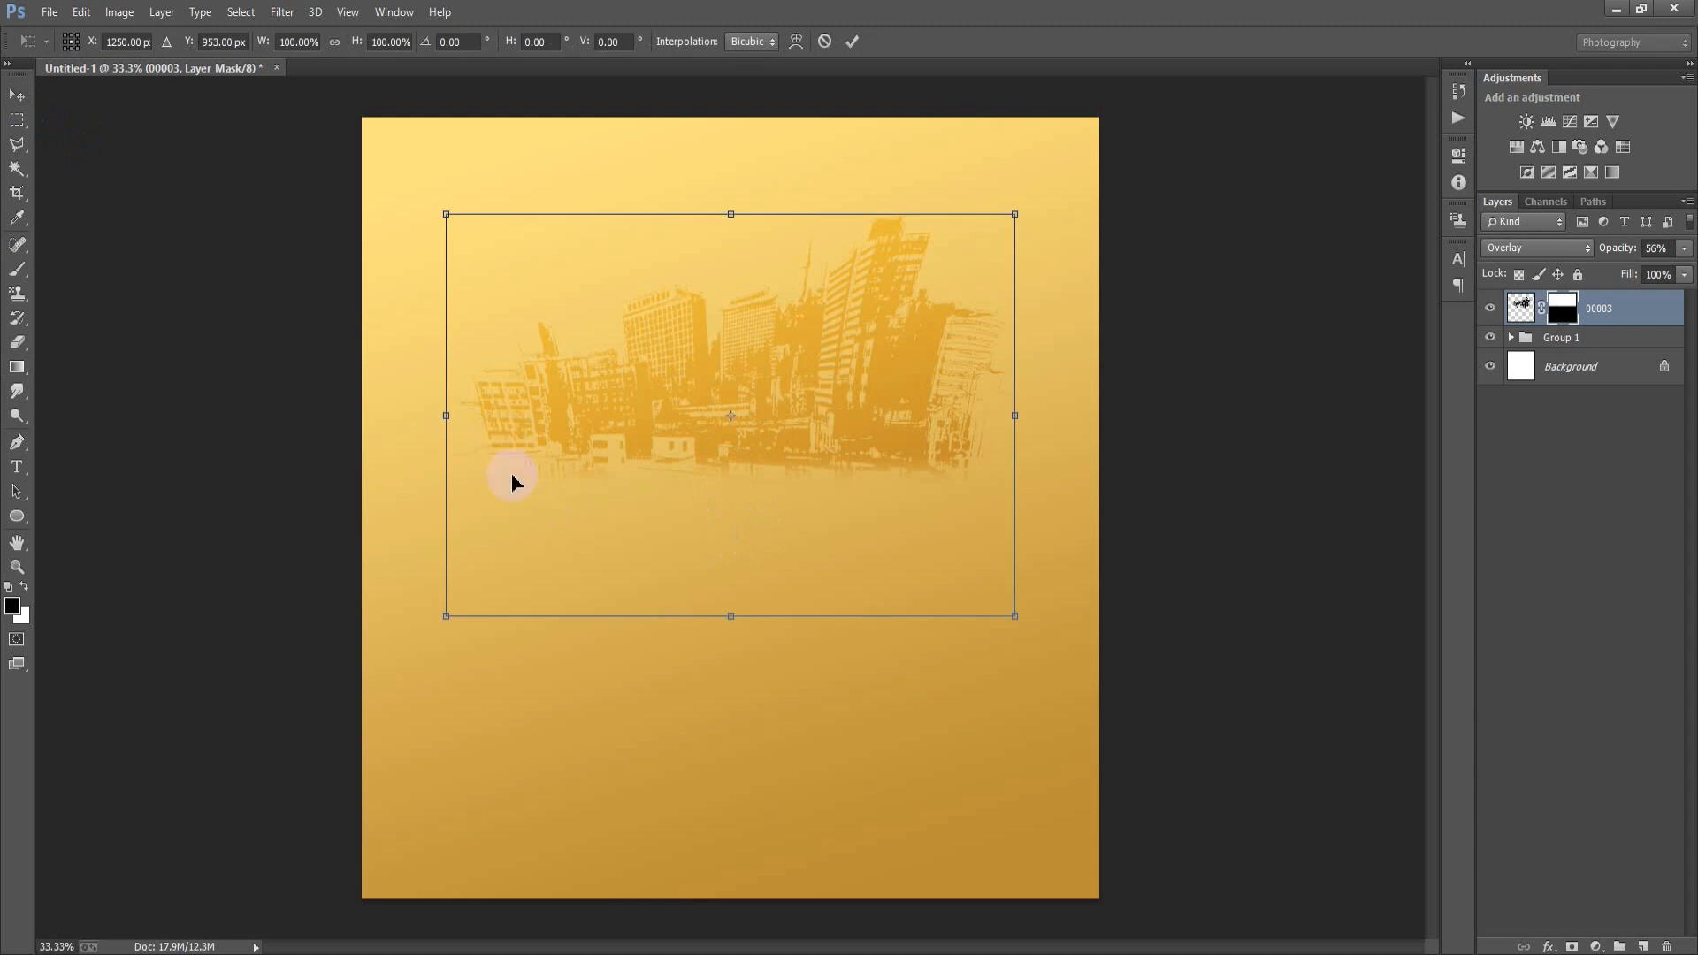
drag(1014, 617, 1028, 626)
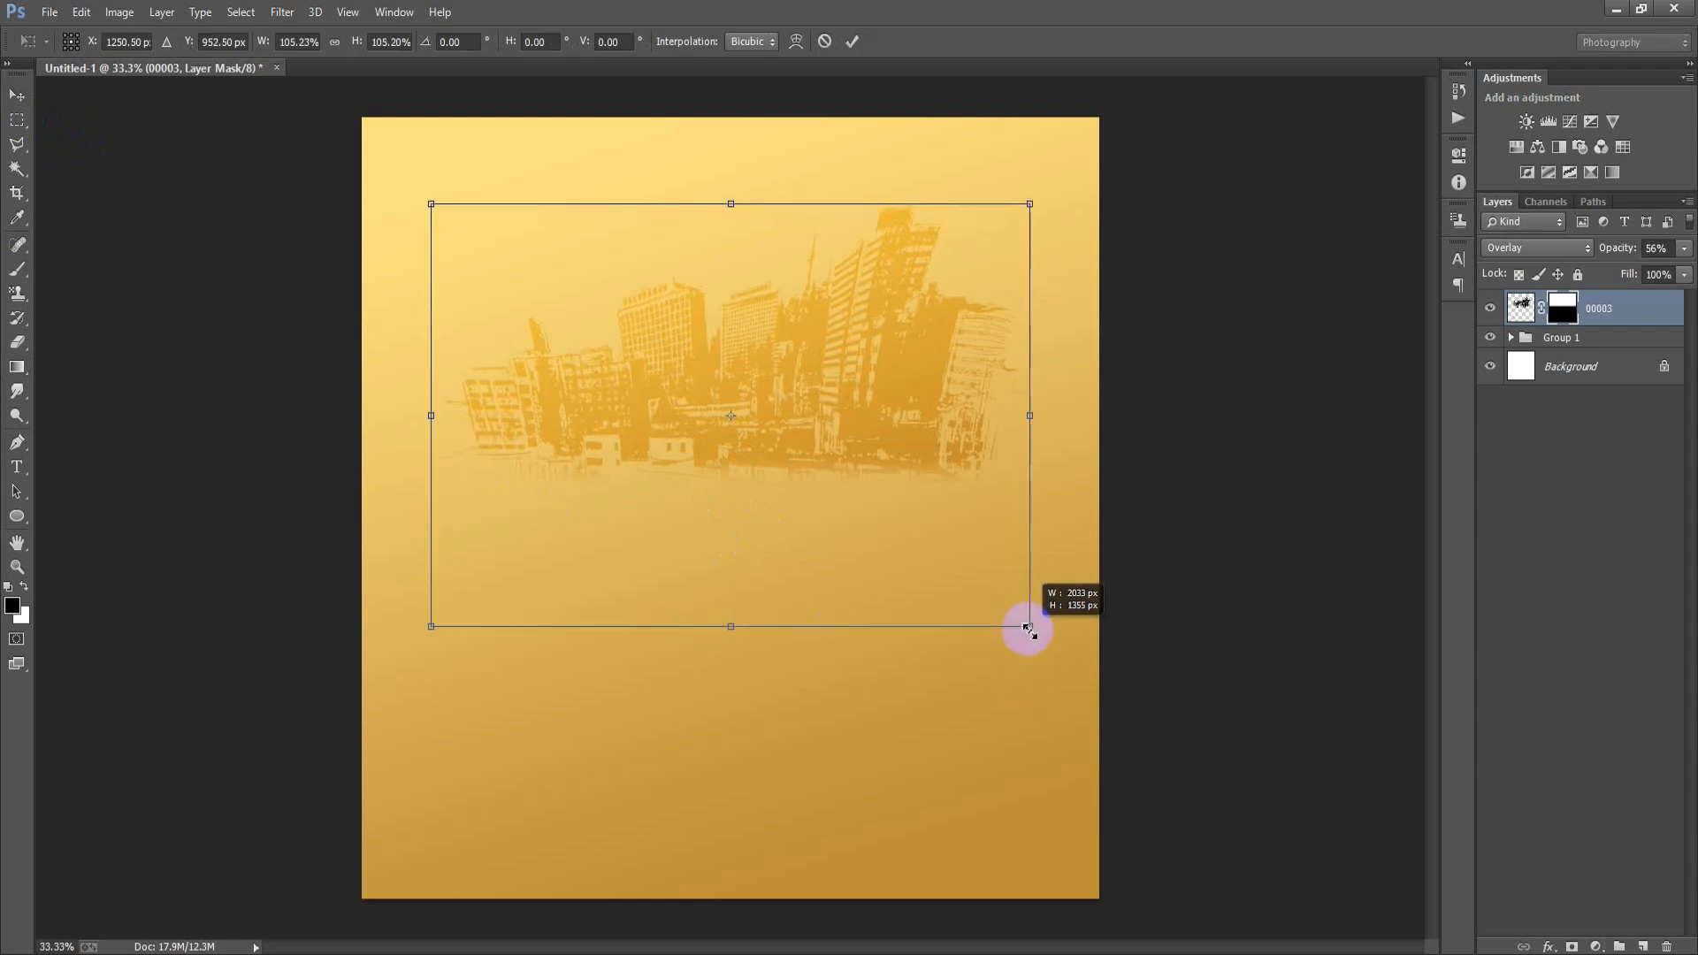
drag(836, 380, 836, 390)
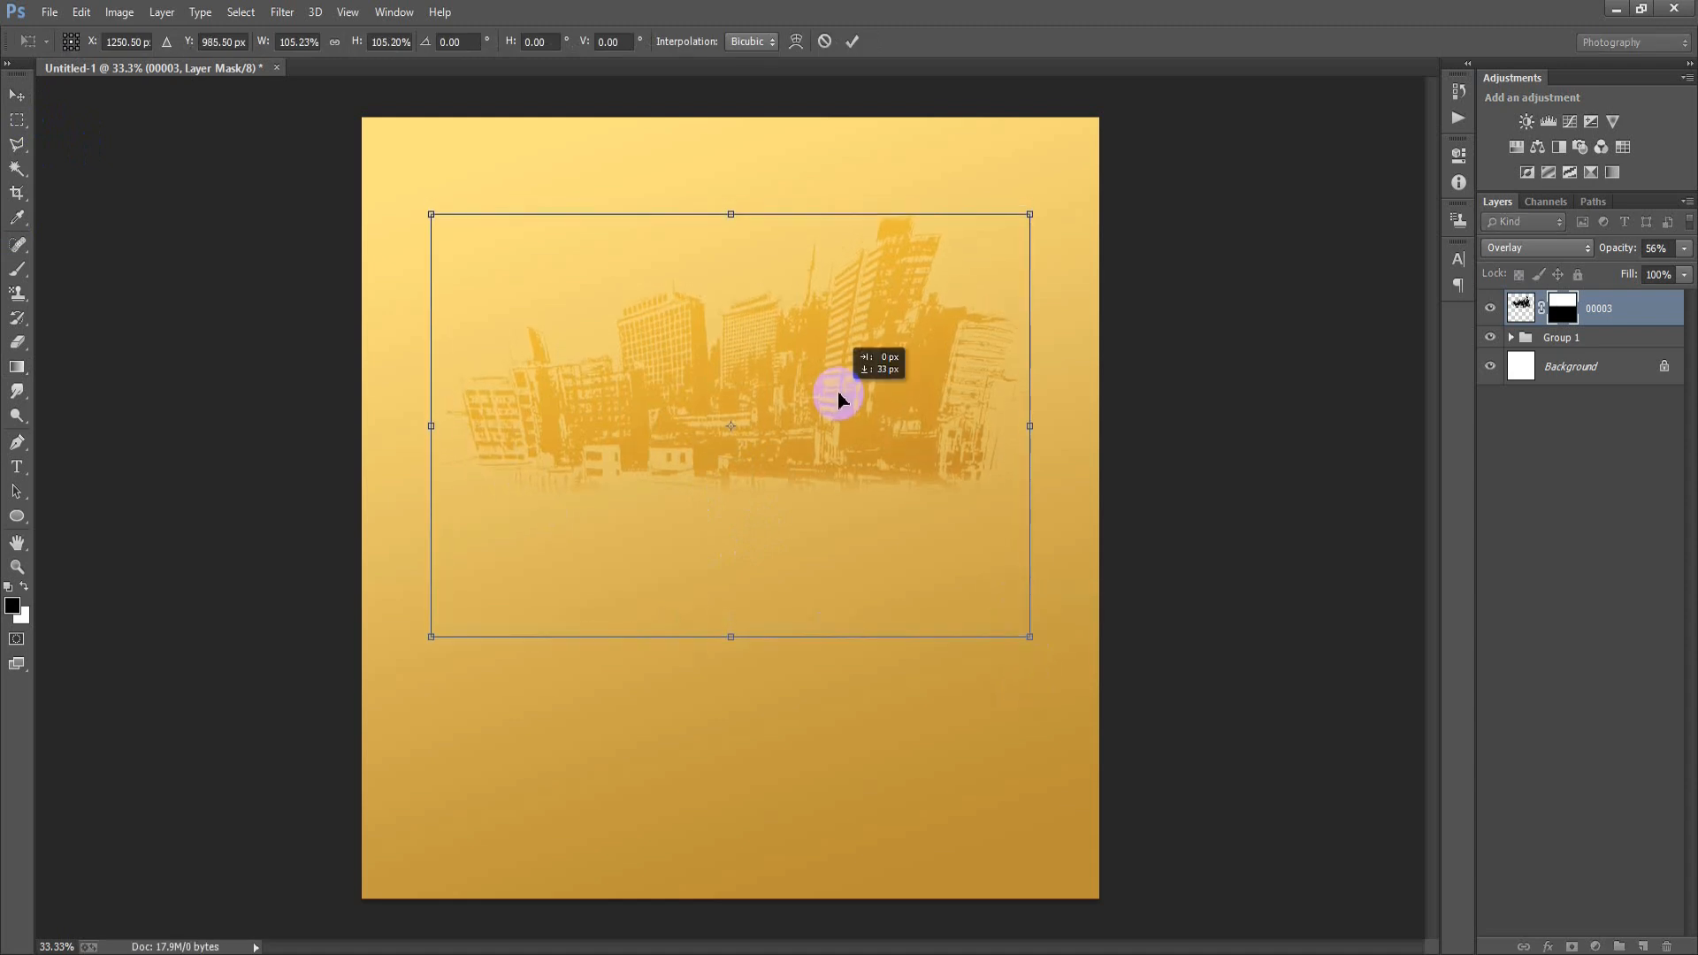
click(851, 41)
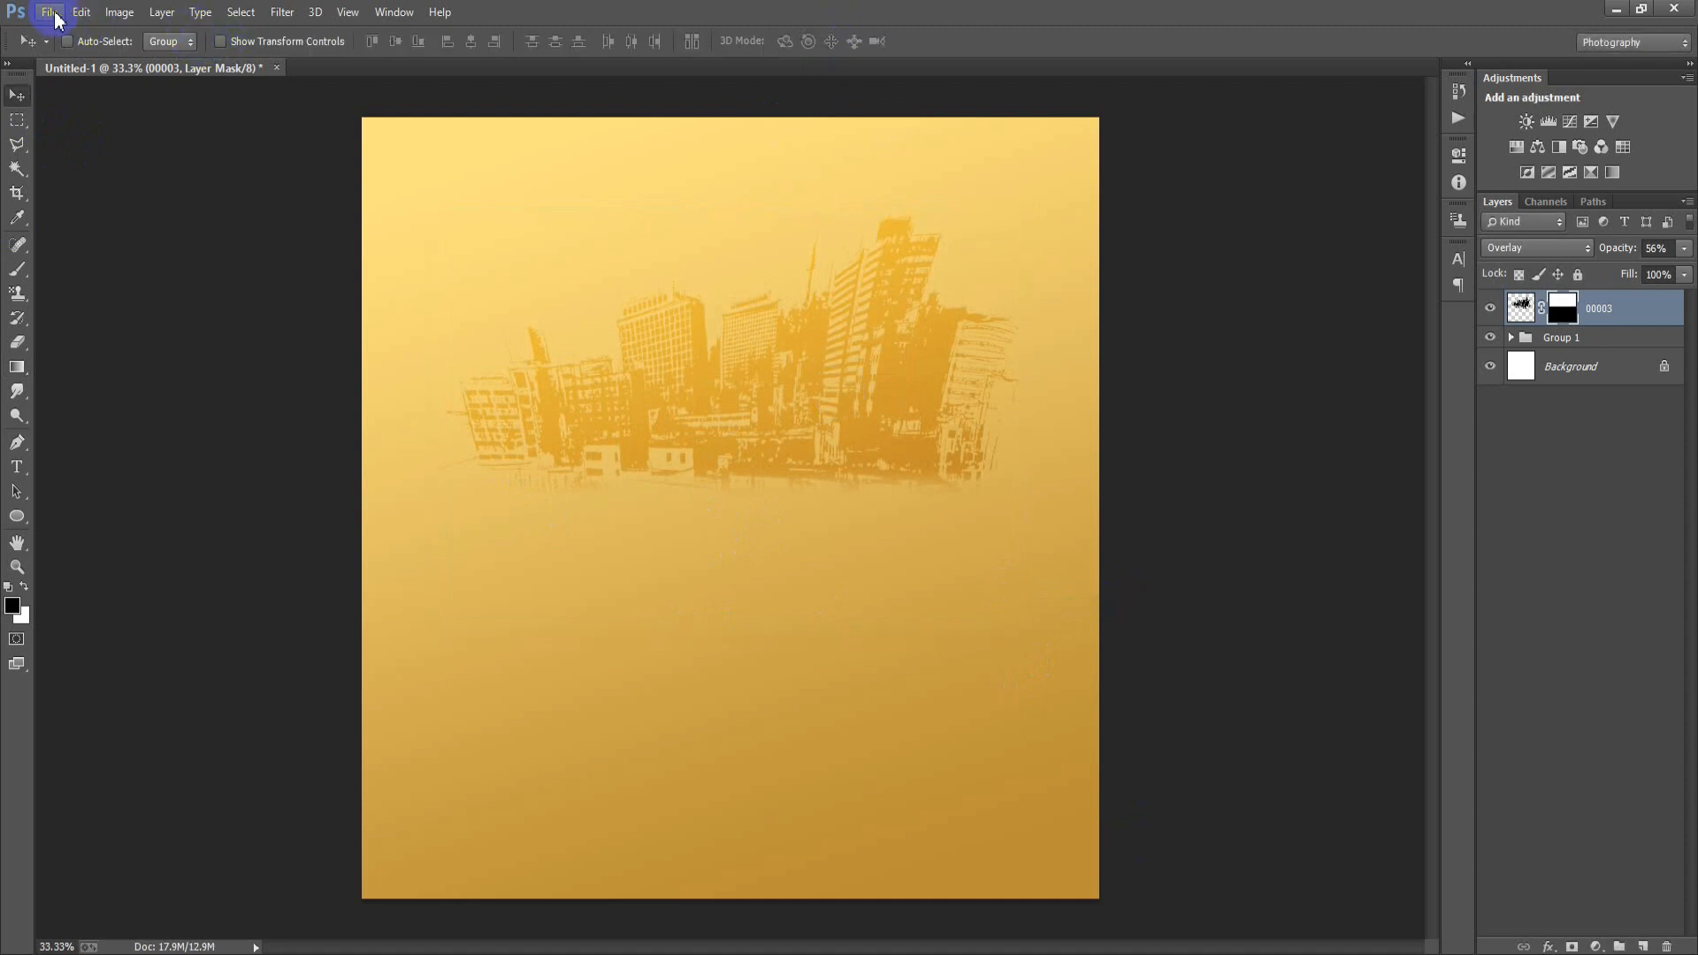
- Place the road sketch 00004 as a linked file and flip it horizontally
click(50, 12)
click(177, 370)
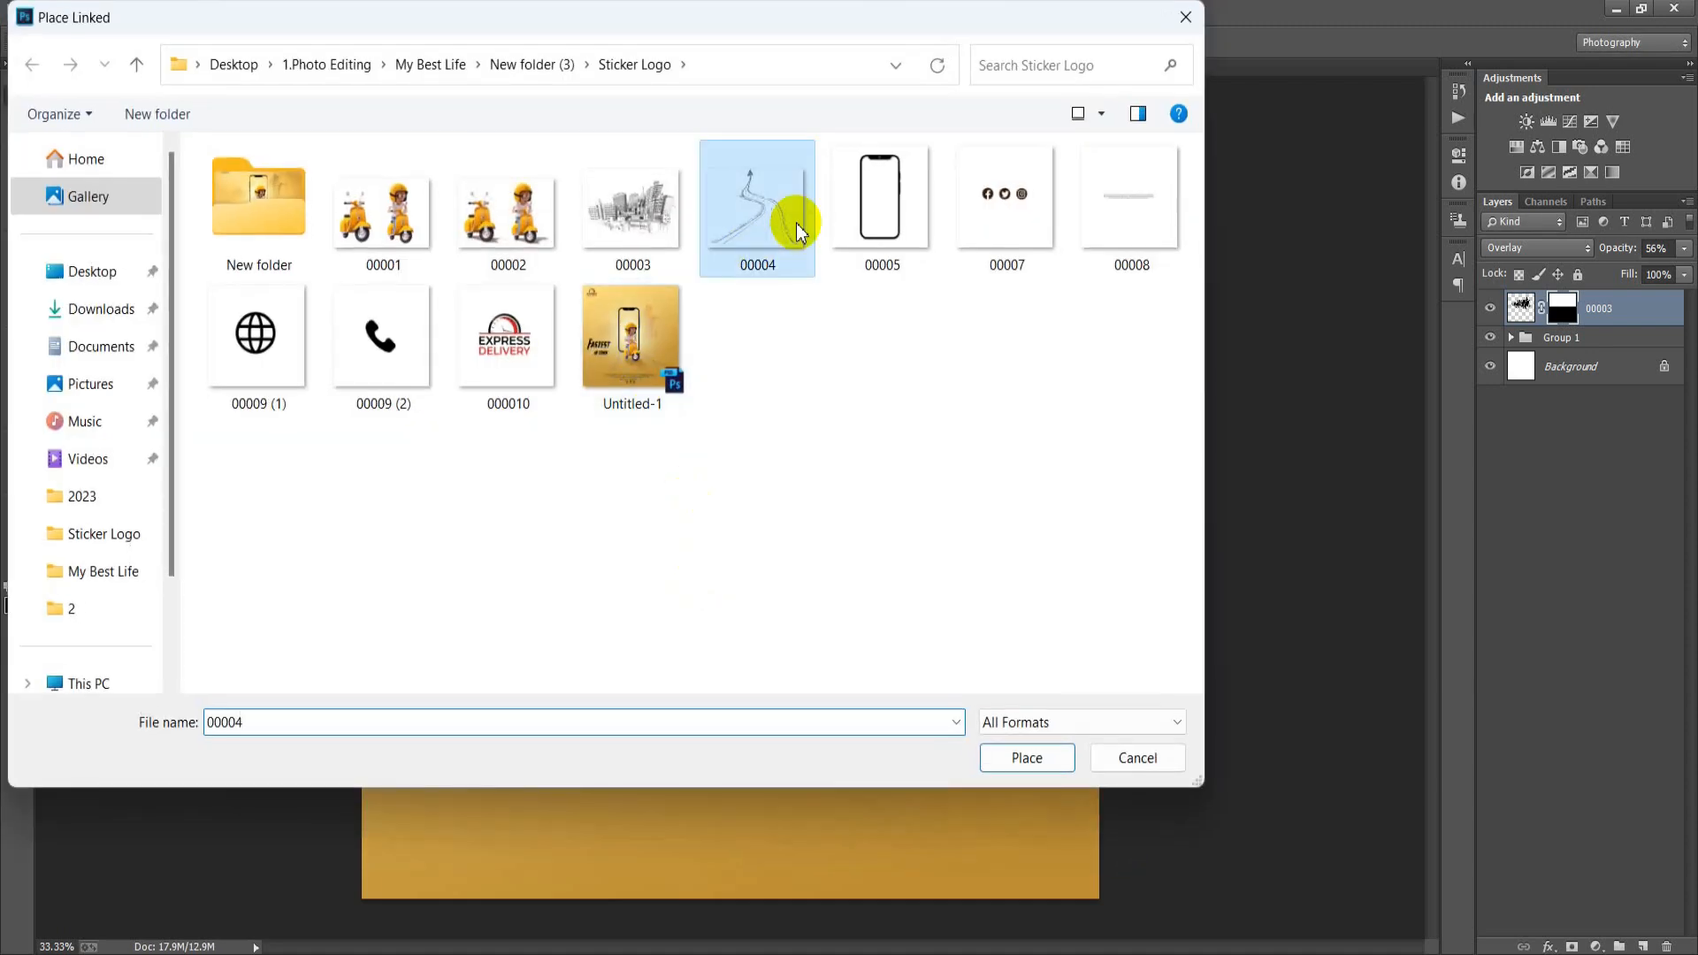
double_click(796, 223)
right_click(778, 475)
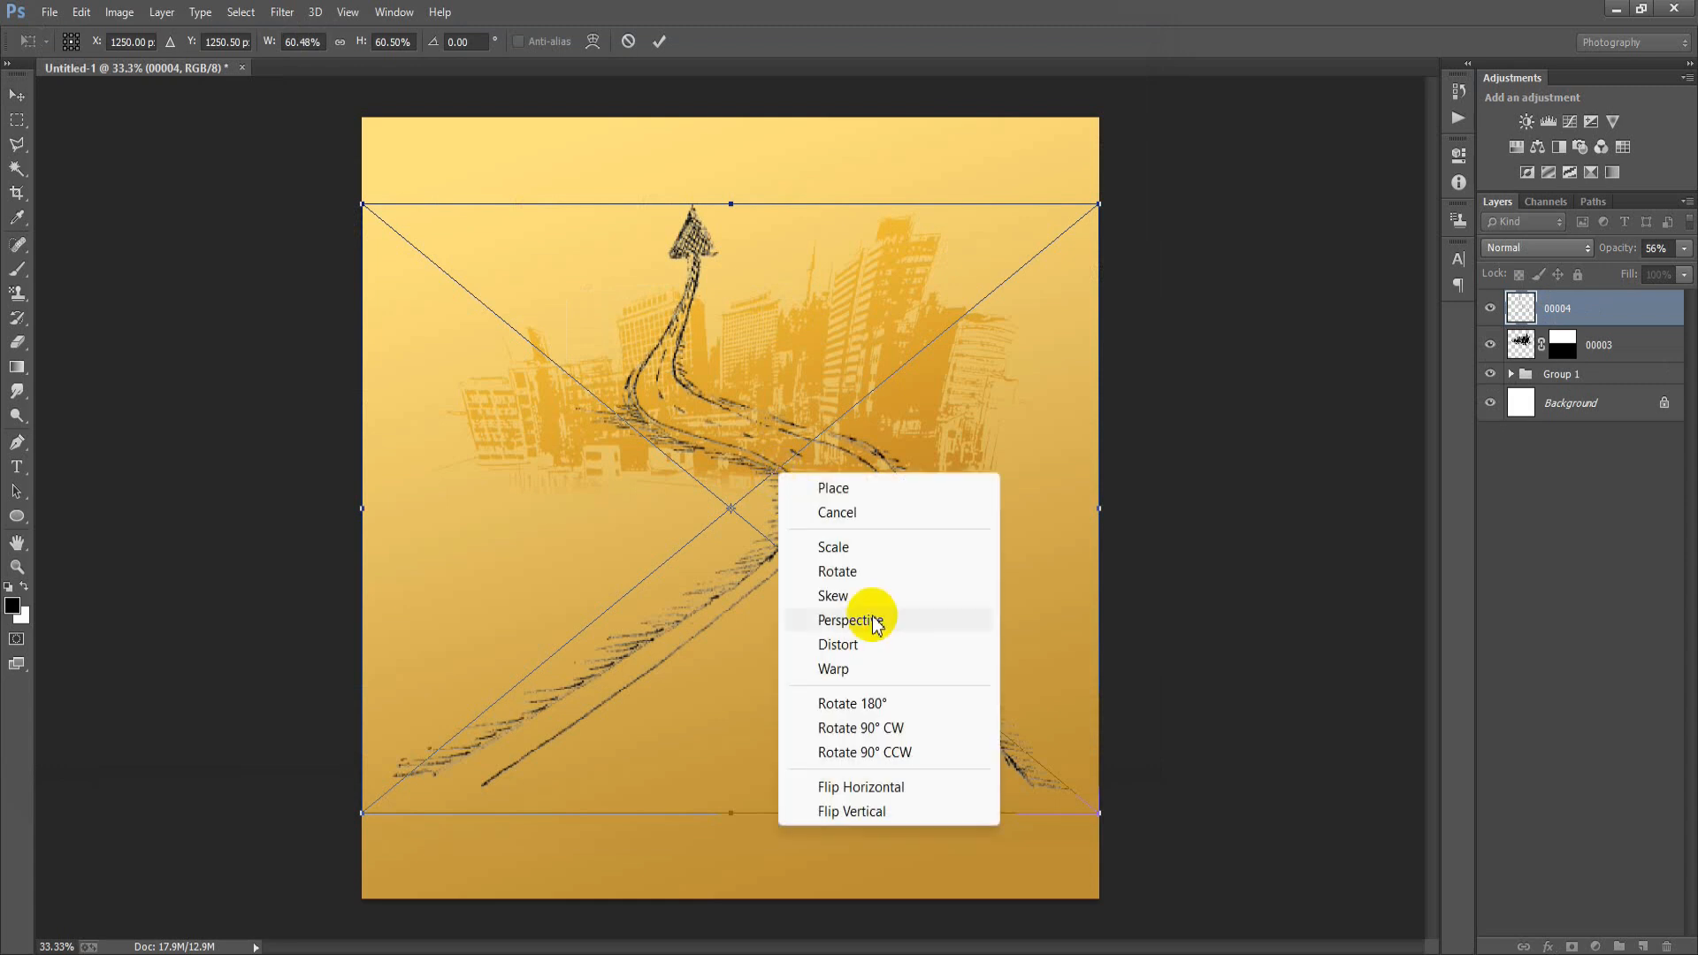
click(933, 786)
- Scale the road sketch to about 35% and position it so its arrow tip overlaps the middle of the city
drag(1095, 818, 963, 637)
drag(856, 544, 871, 573)
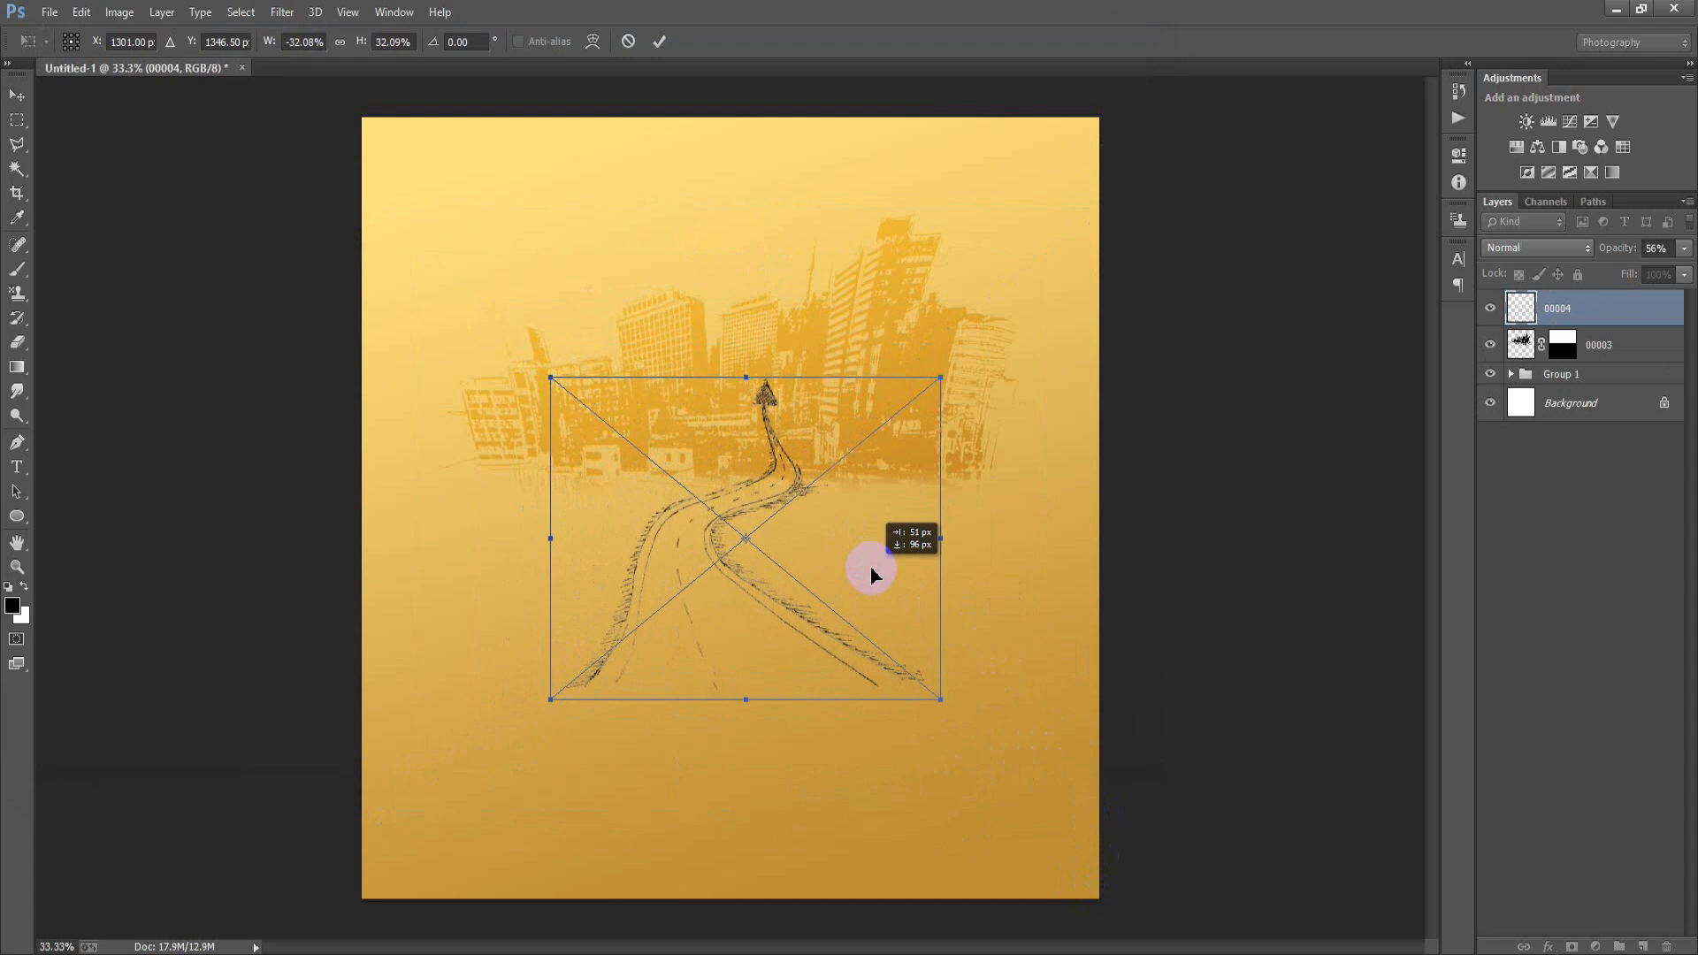
drag(938, 699, 959, 720)
drag(902, 624, 911, 634)
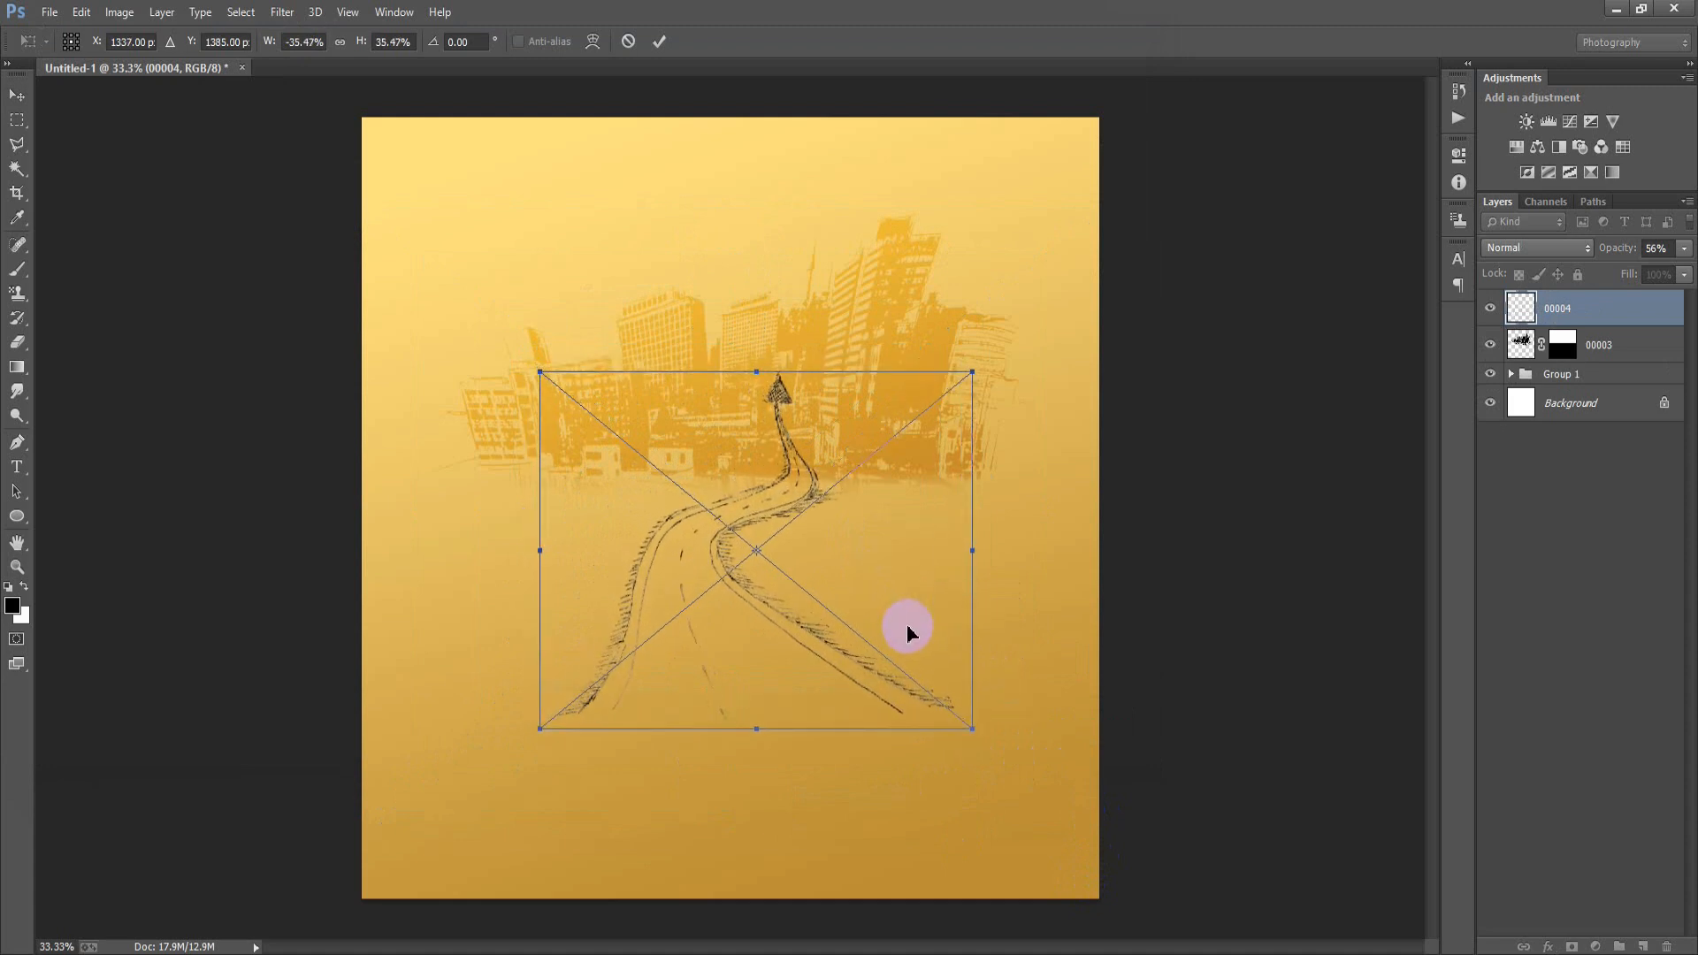
click(659, 41)
- Rasterize the road sketch layer 00004 and center it horizontally on the background
right_click(1556, 309)
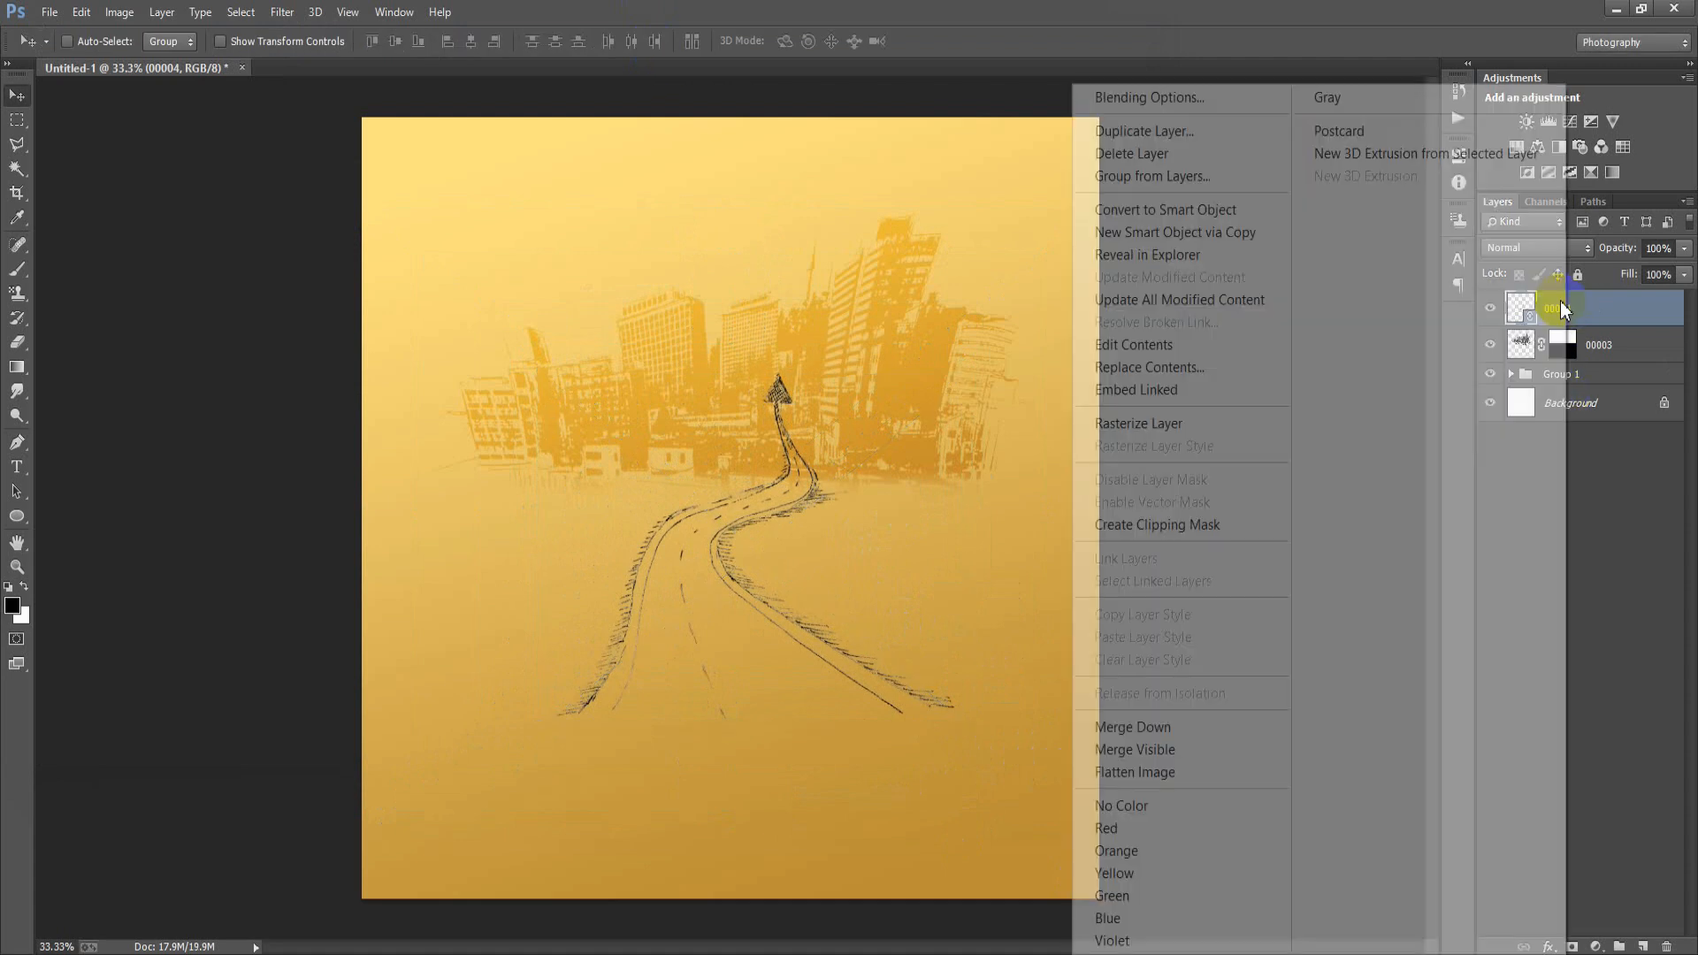
click(1176, 417)
ctrl+click(1583, 405)
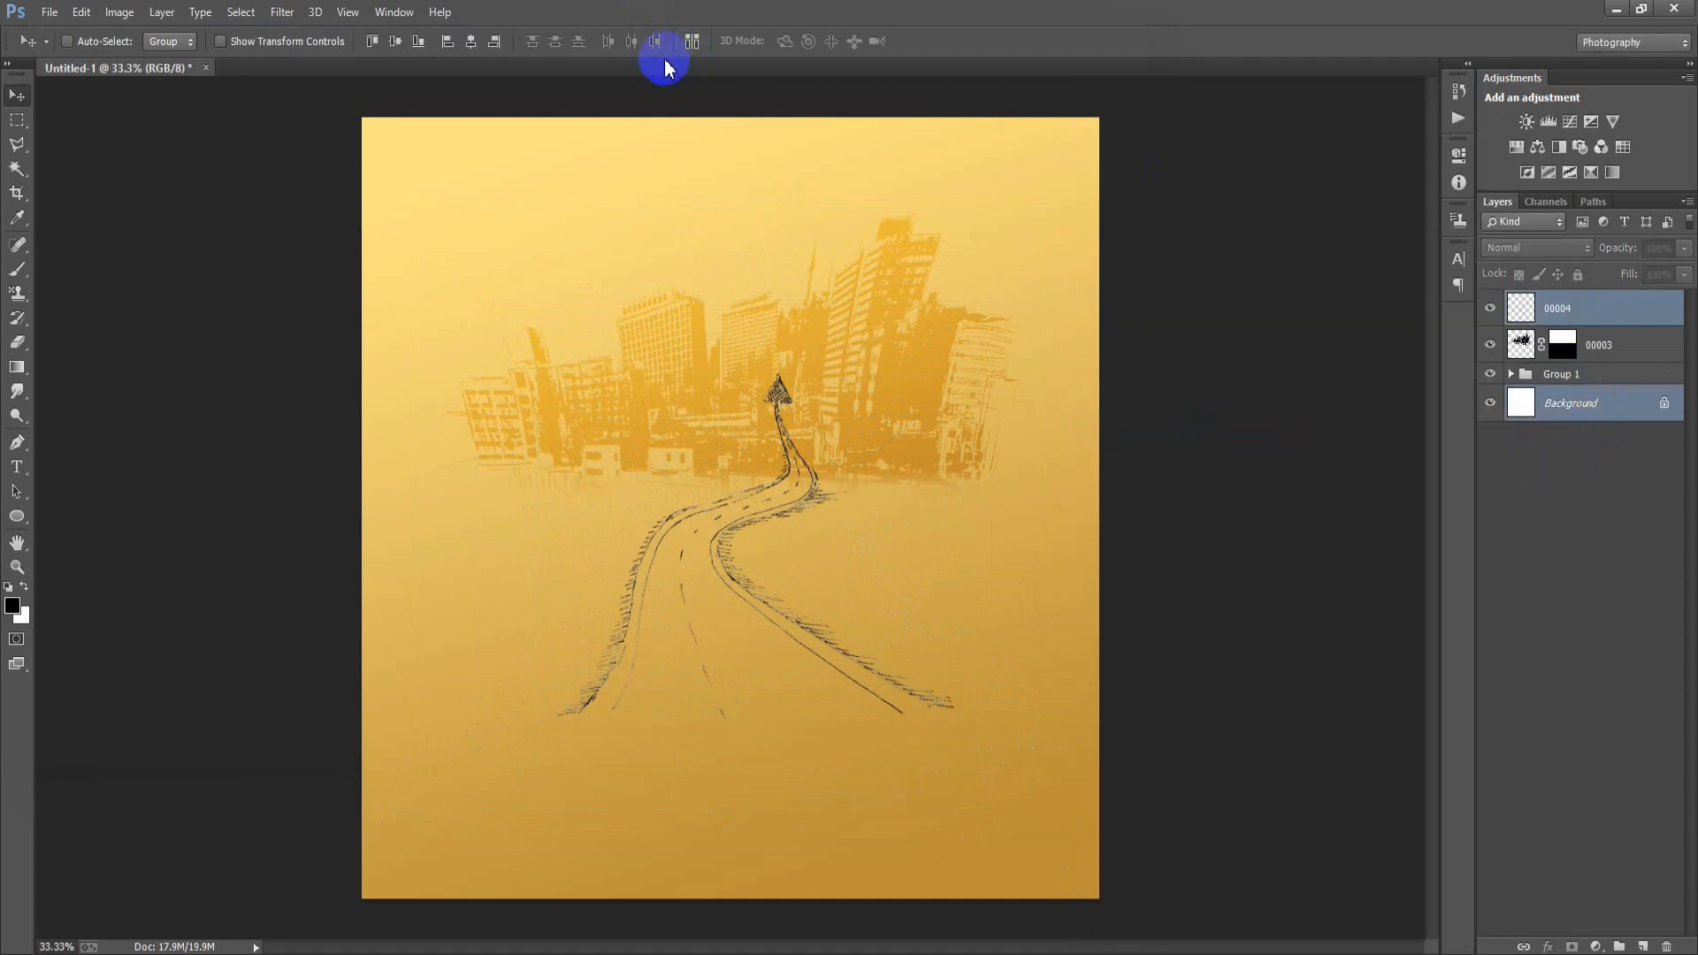
click(472, 42)
click(1543, 309)
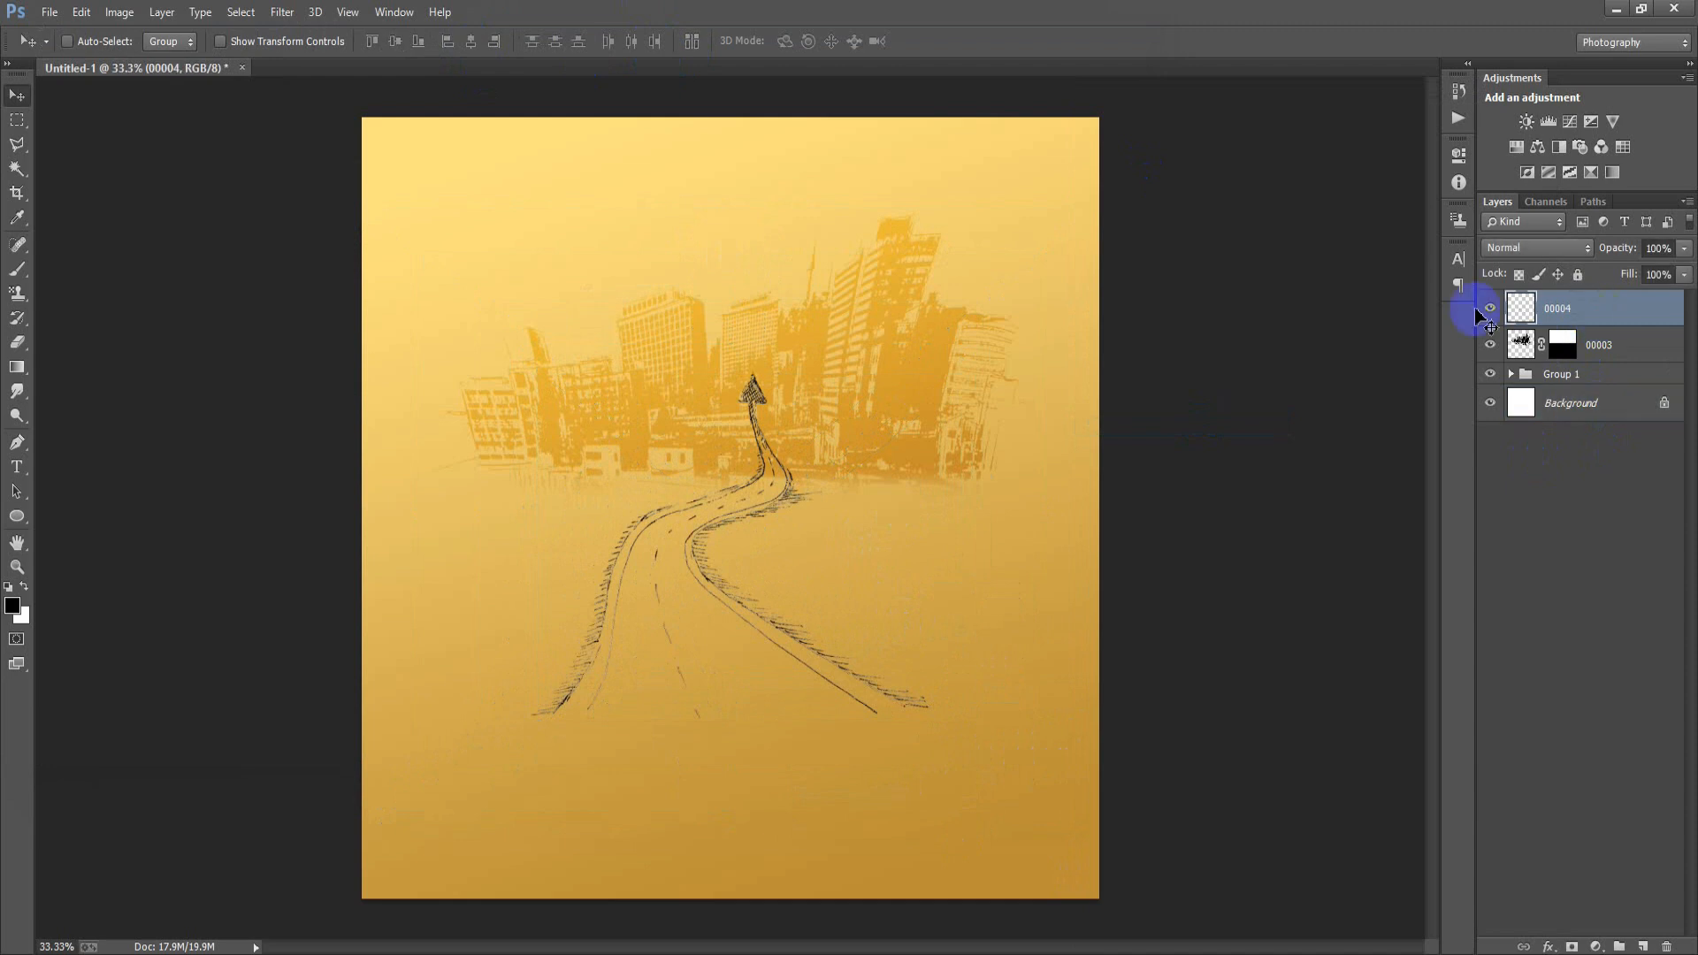
- Add a layer mask to the road sketch and fade out its arrow and upper end with downward black-to-transparent gradients
click(1573, 946)
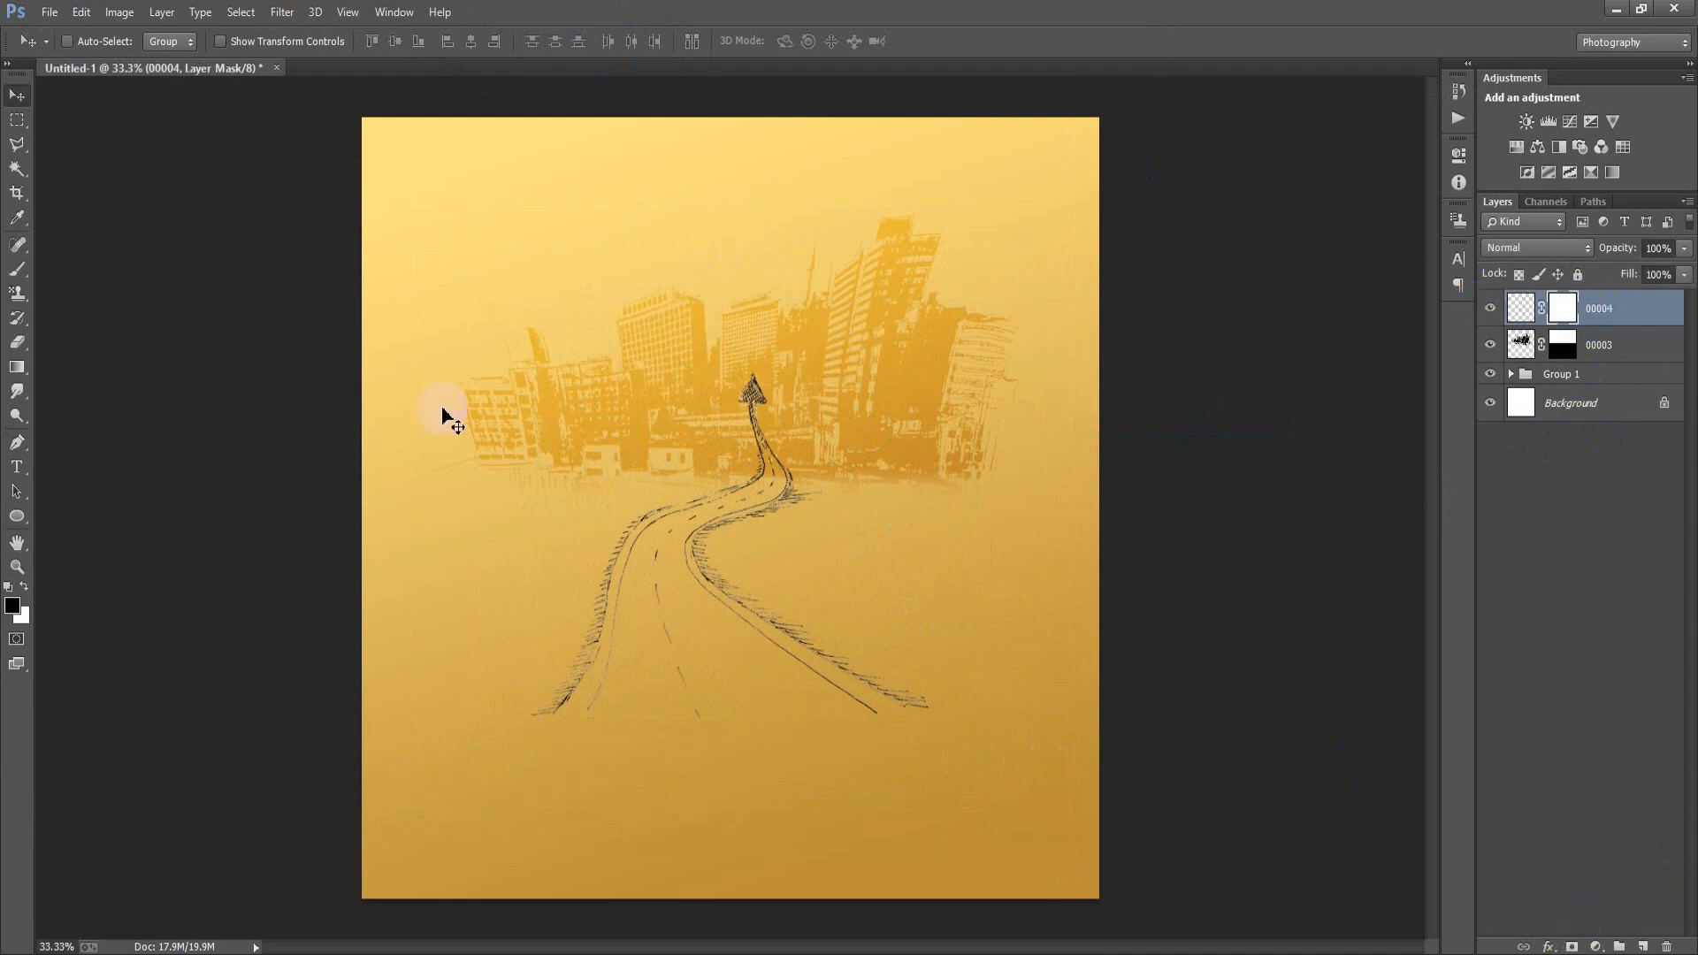
click(16, 367)
drag(746, 292, 758, 474)
mouse_move(747, 401)
mouse_down()
mouse_move(777, 455)
mouse_move(777, 504)
mouse_up()
drag(786, 400, 793, 498)
mouse_move(782, 401)
mouse_down()
mouse_move(776, 500)
mouse_move(798, 504)
mouse_up()
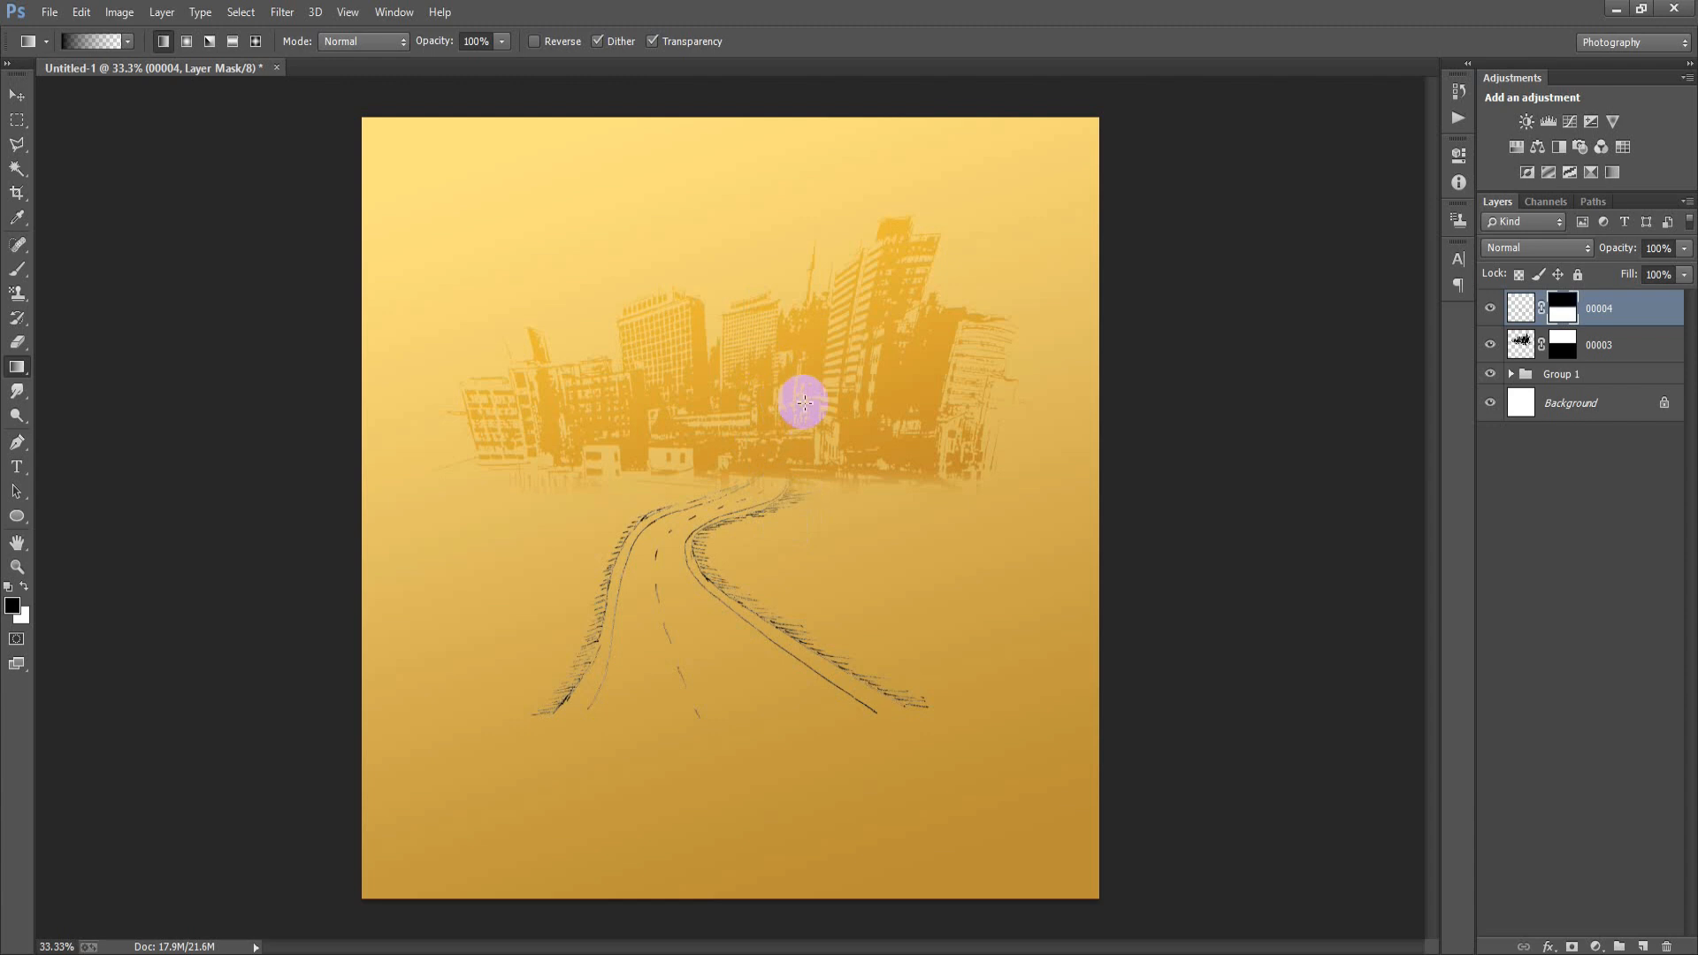
drag(804, 406, 809, 470)
- Place the phone frame 00005 as a linked file, scaled to about 28% and positioned over the left-center of the city
click(21, 95)
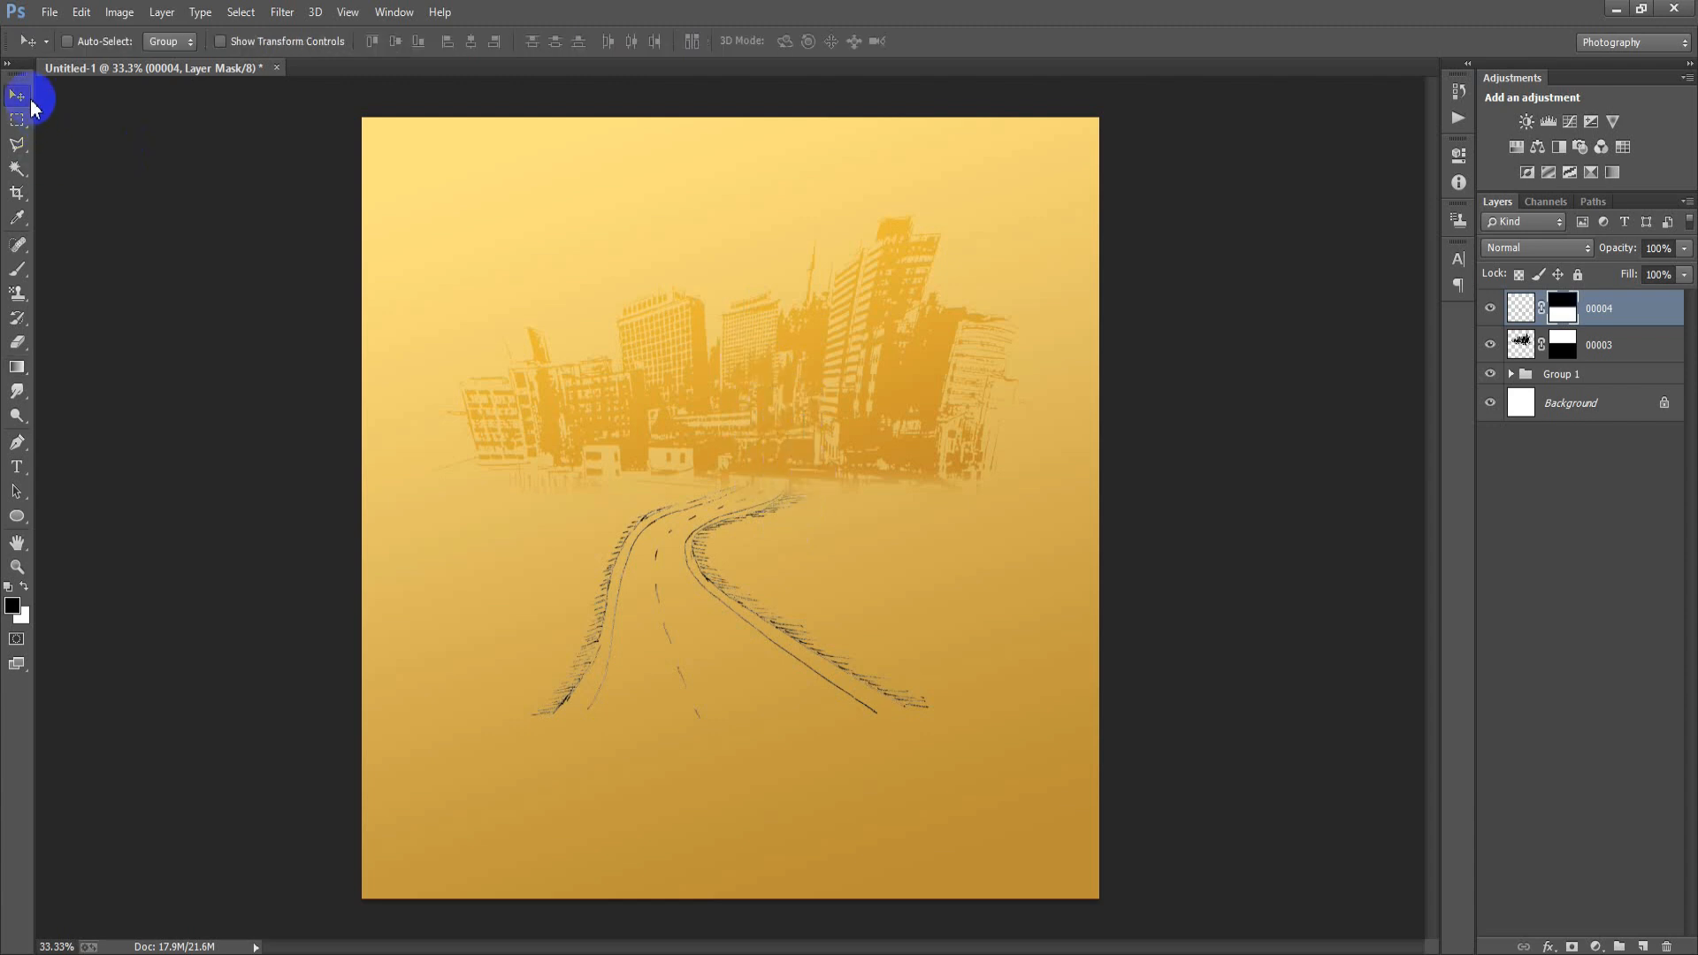
click(53, 12)
click(164, 362)
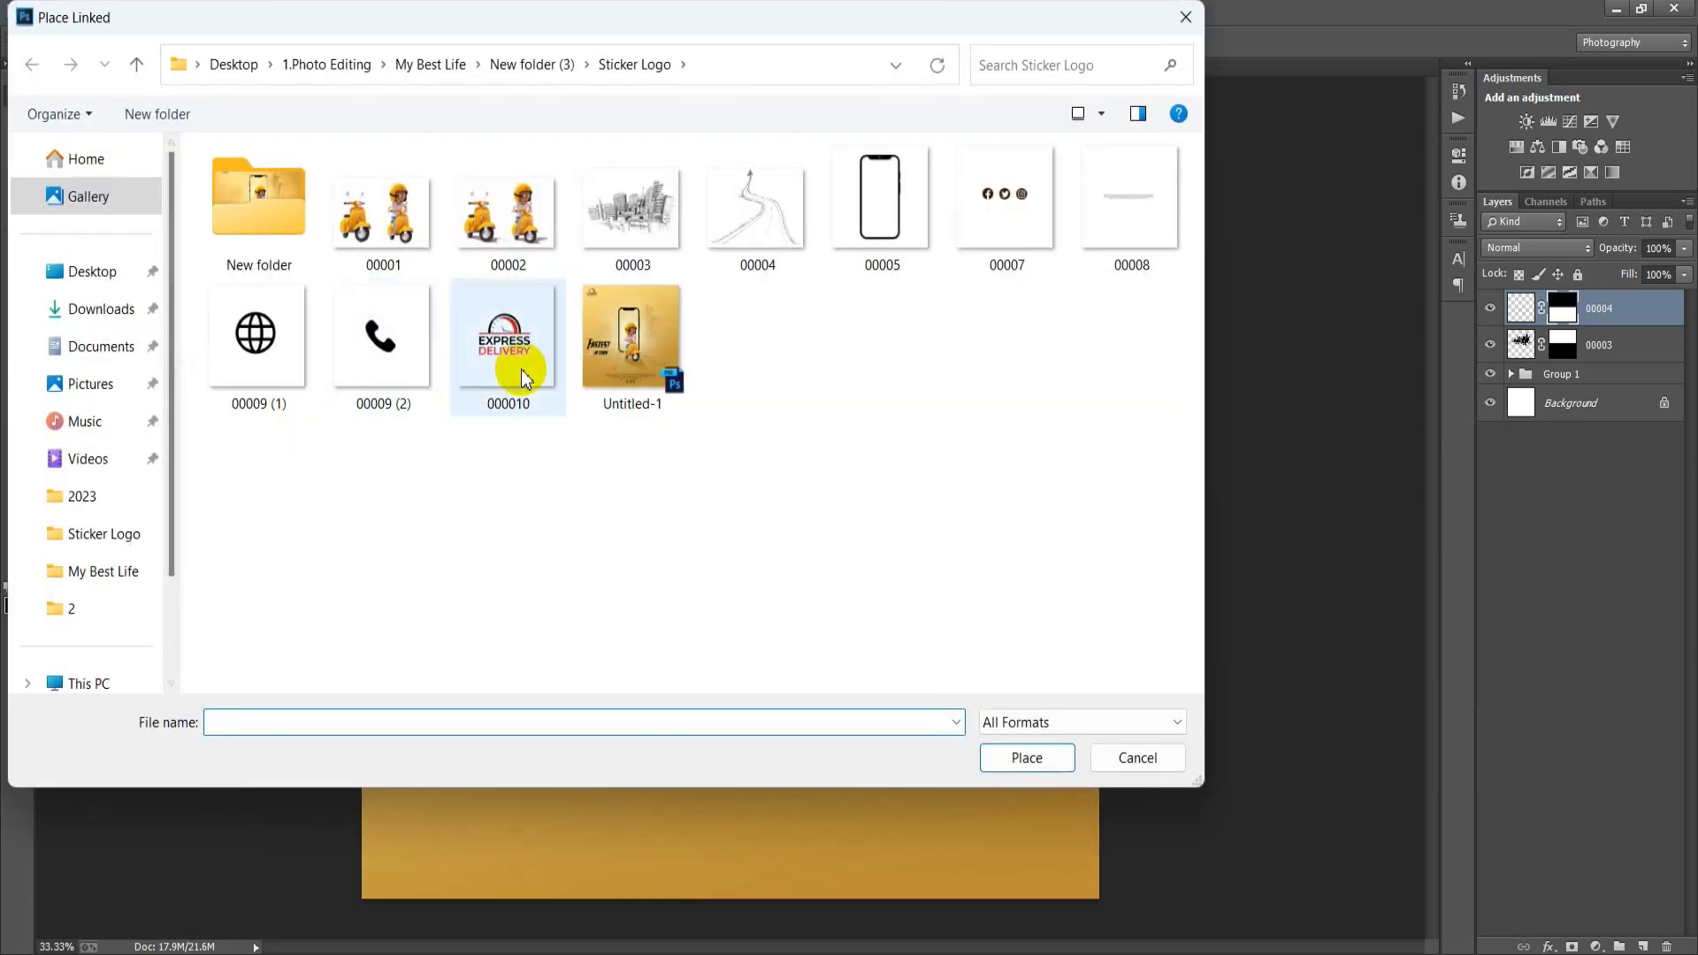
double_click(840, 190)
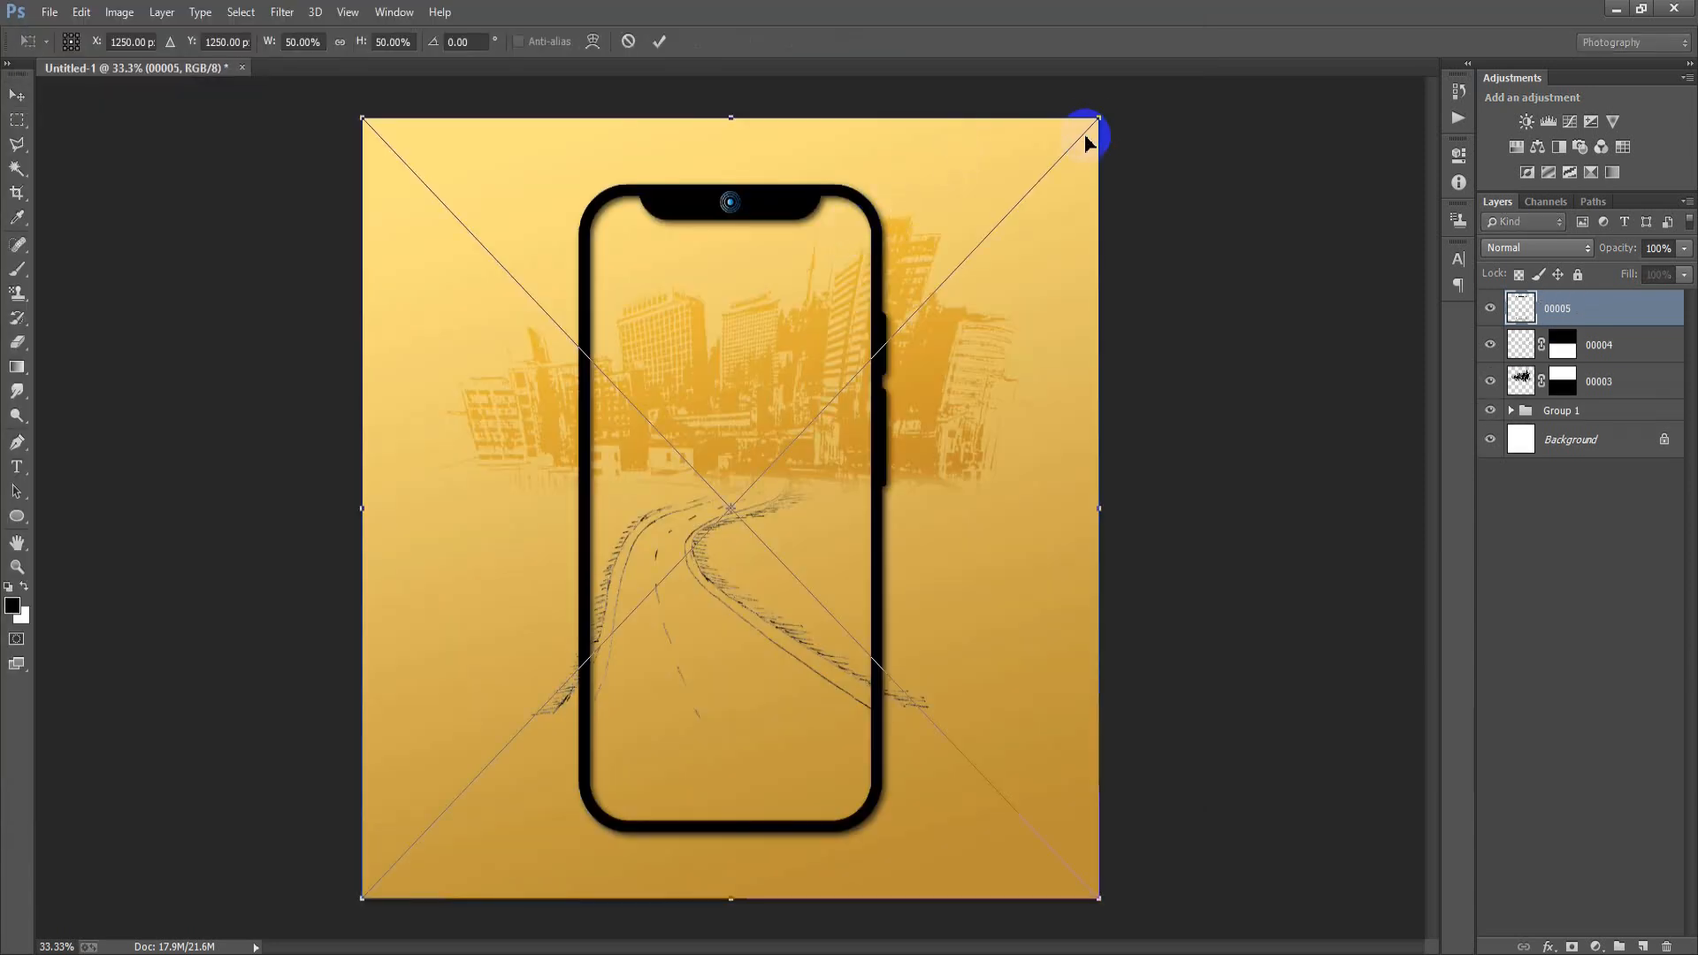
drag(1101, 115, 950, 318)
drag(828, 498, 780, 415)
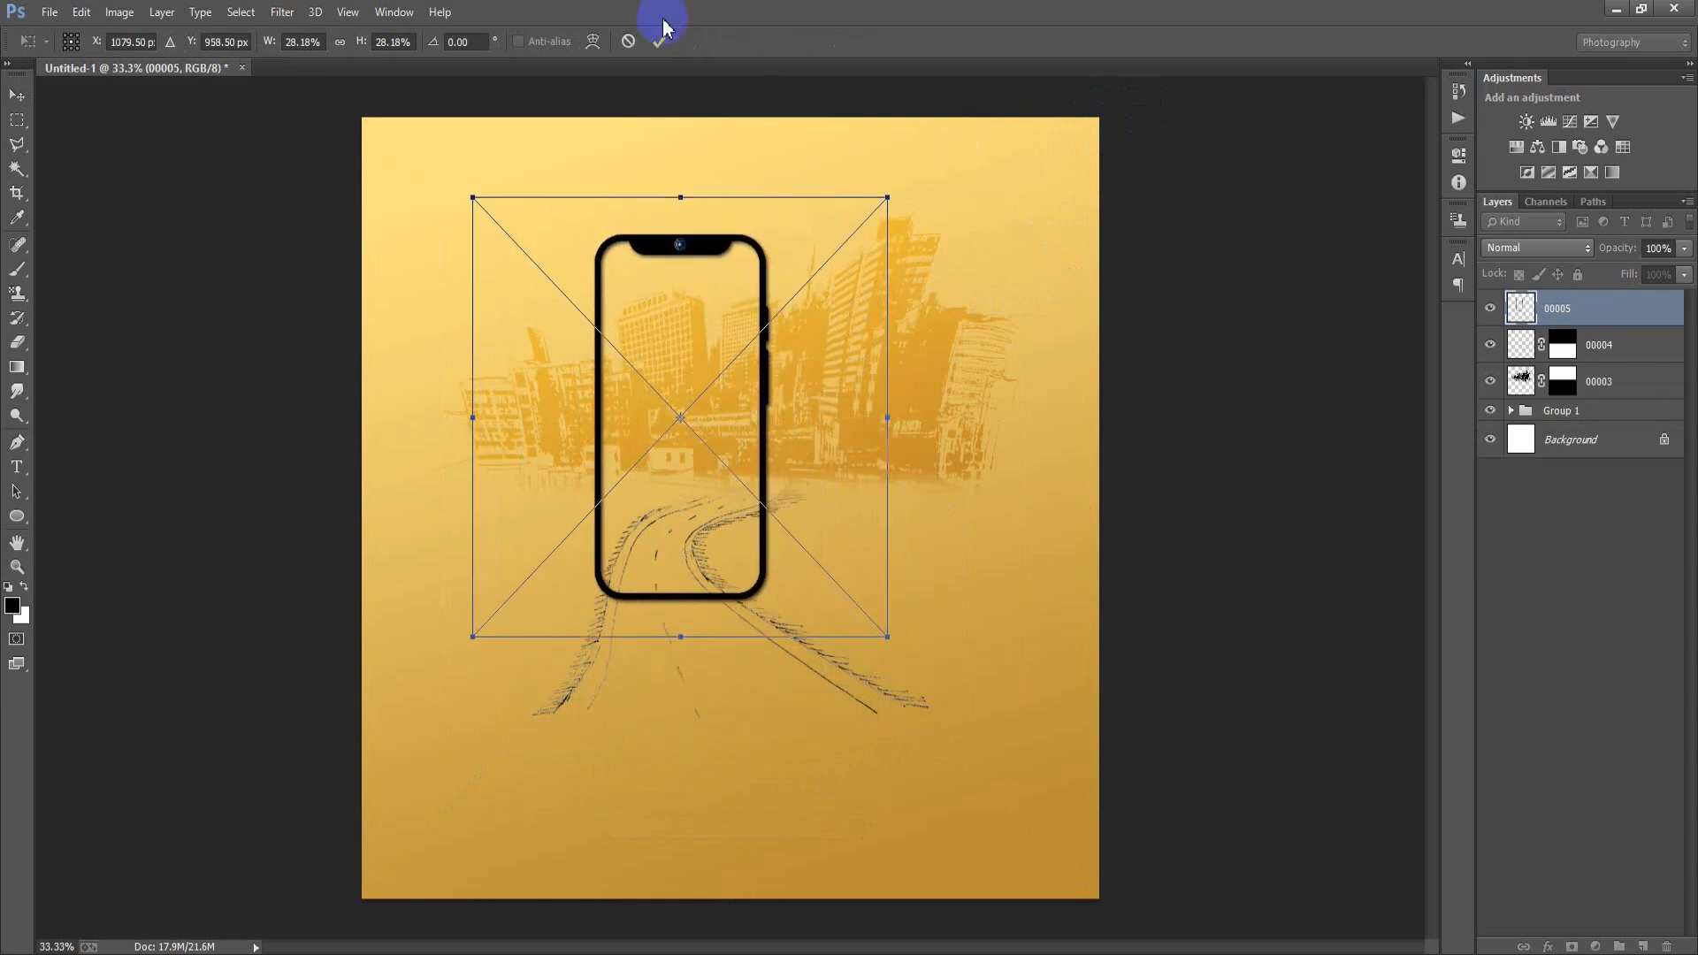
click(660, 42)
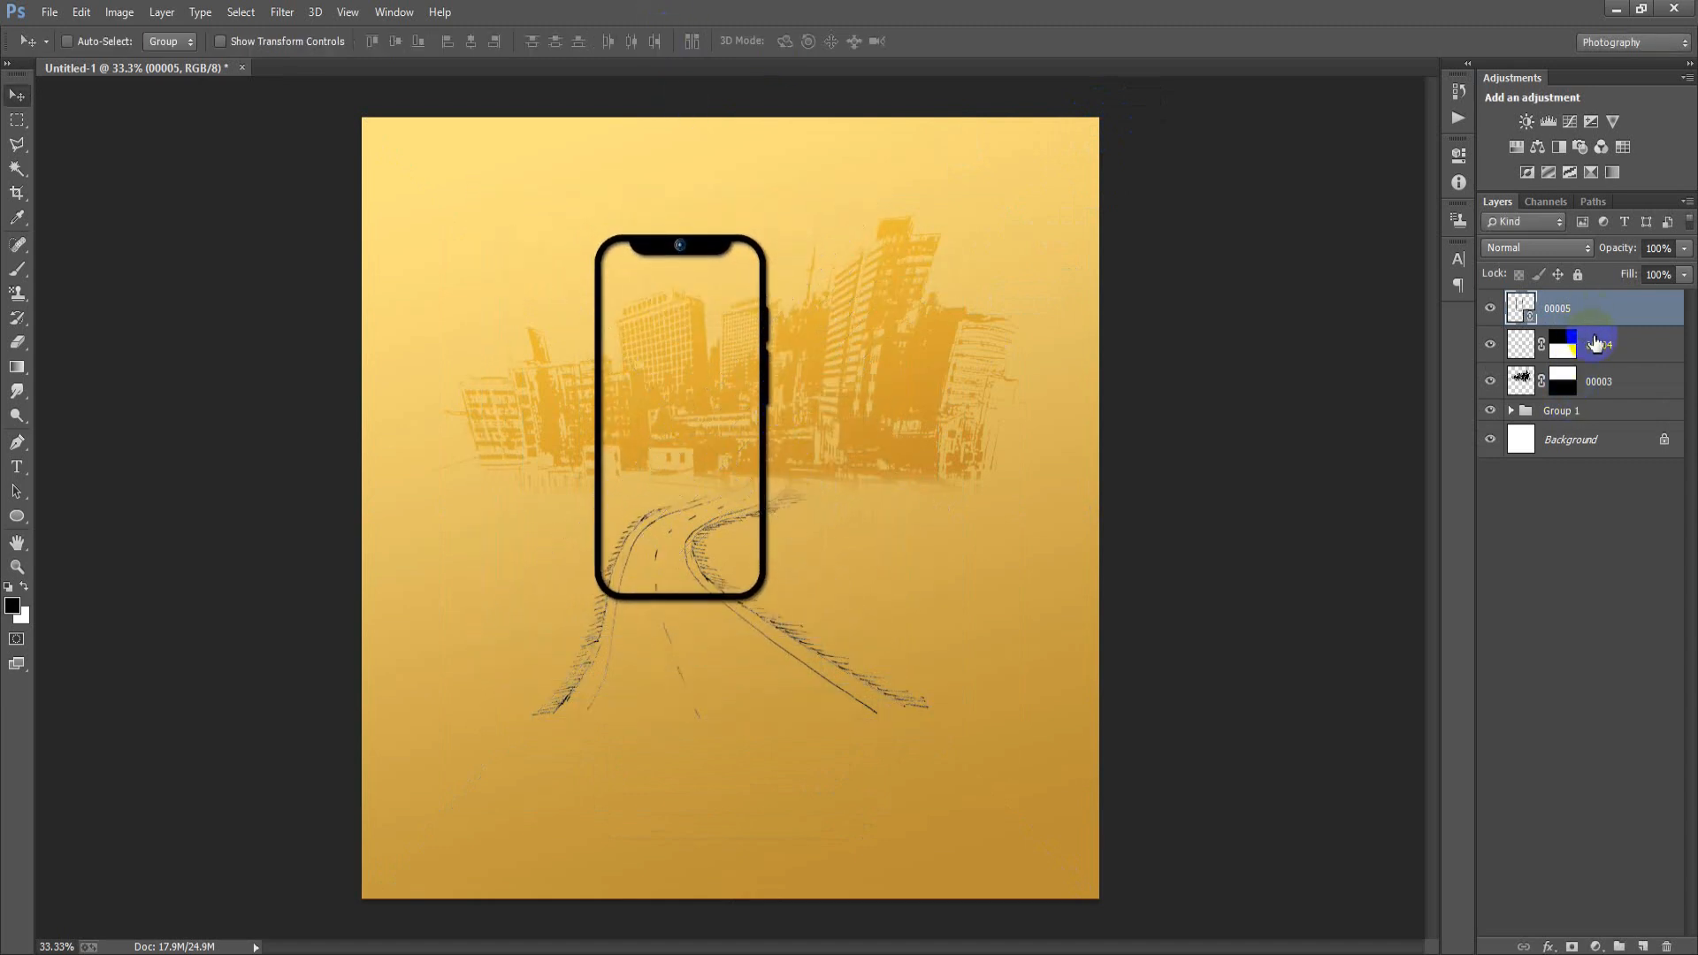
- Rotate the road sketch slightly counterclockwise and shift it a little to the right
click(1607, 355)
key(ctrl+t)
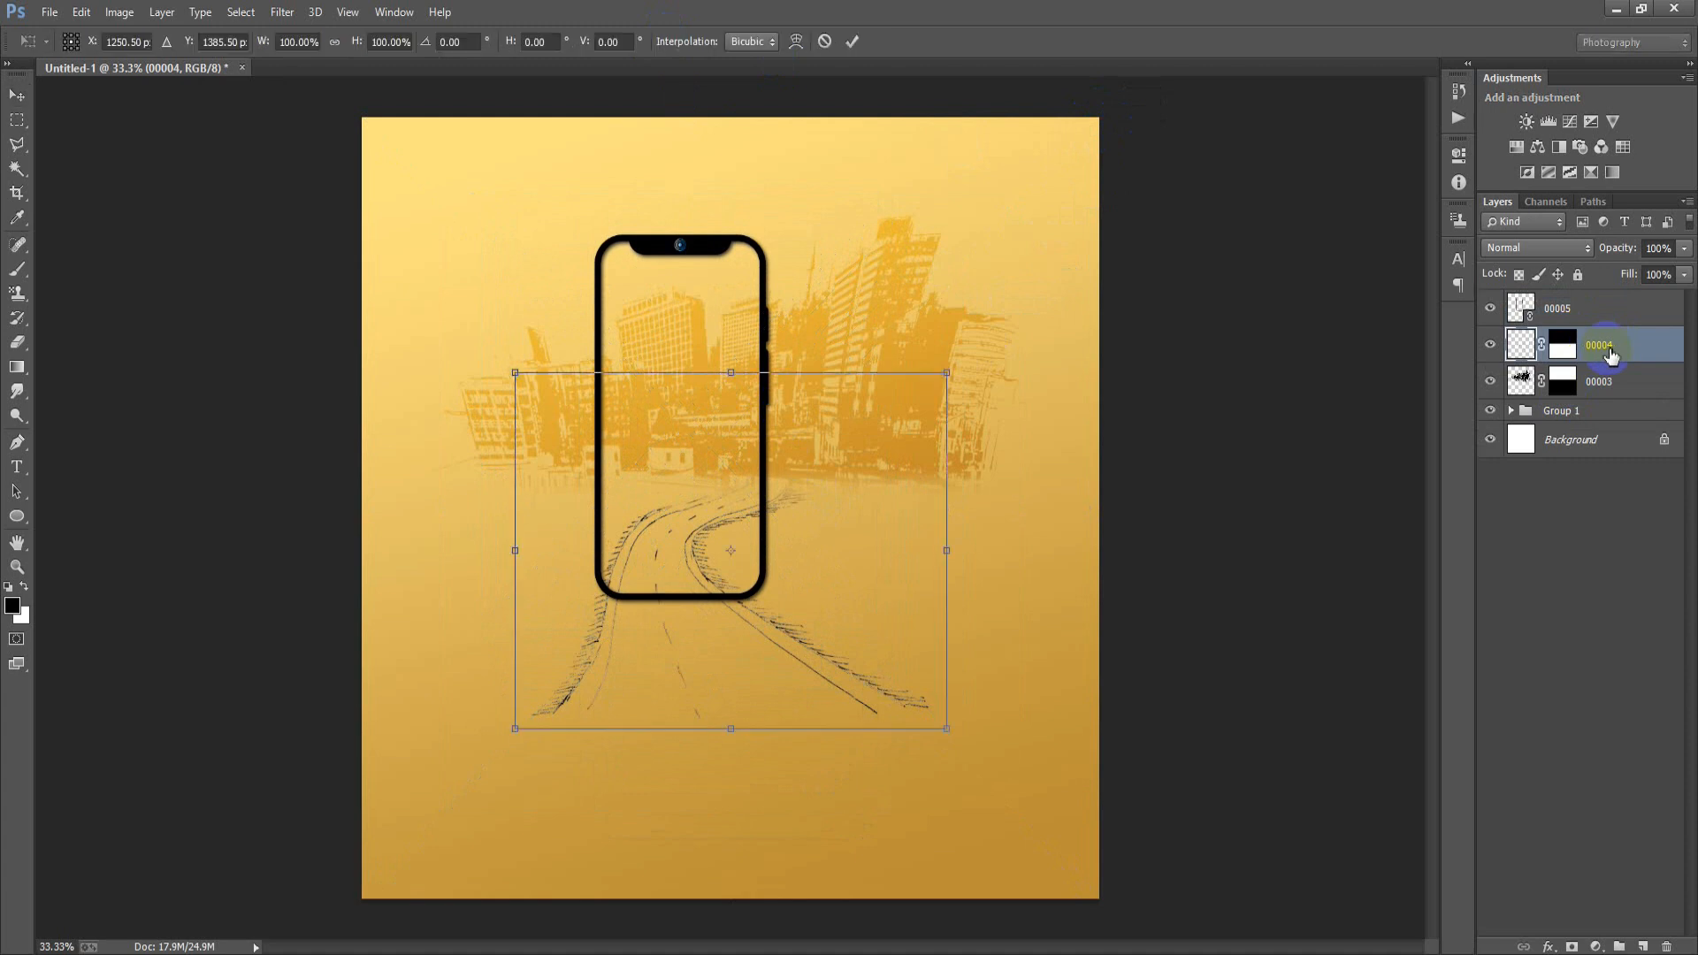
drag(940, 762, 978, 784)
drag(795, 686, 822, 683)
click(852, 41)
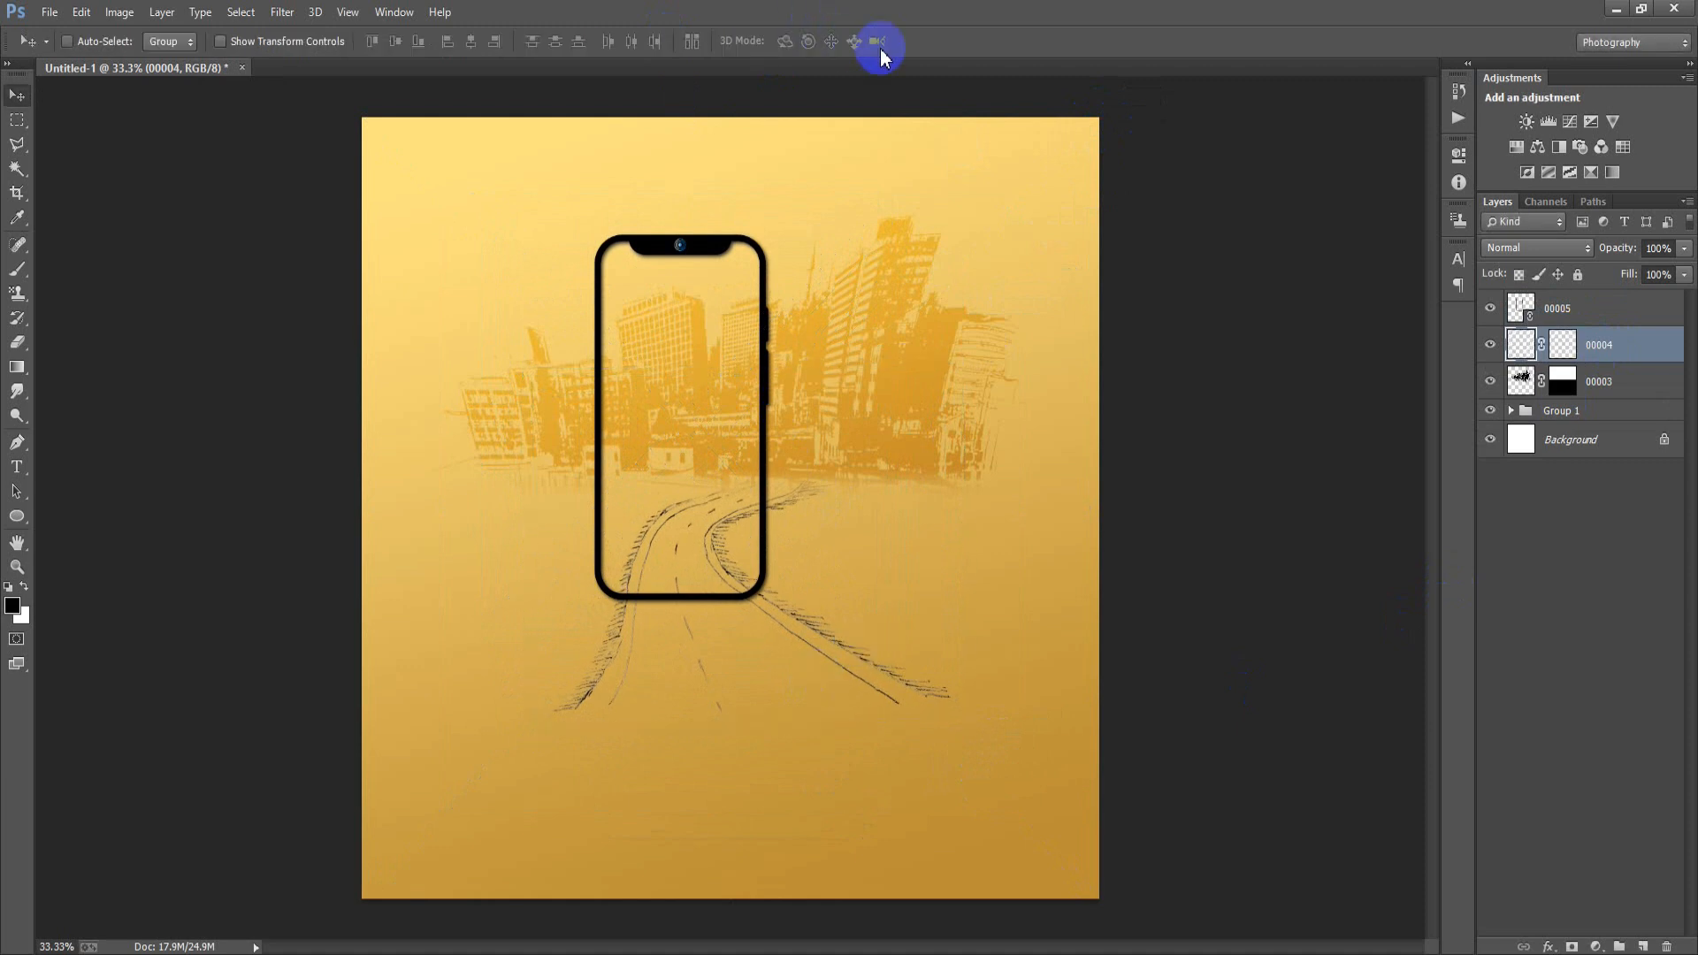
- Move the phone frame slightly up and center it horizontally on the background
click(1543, 307)
drag(676, 447, 693, 429)
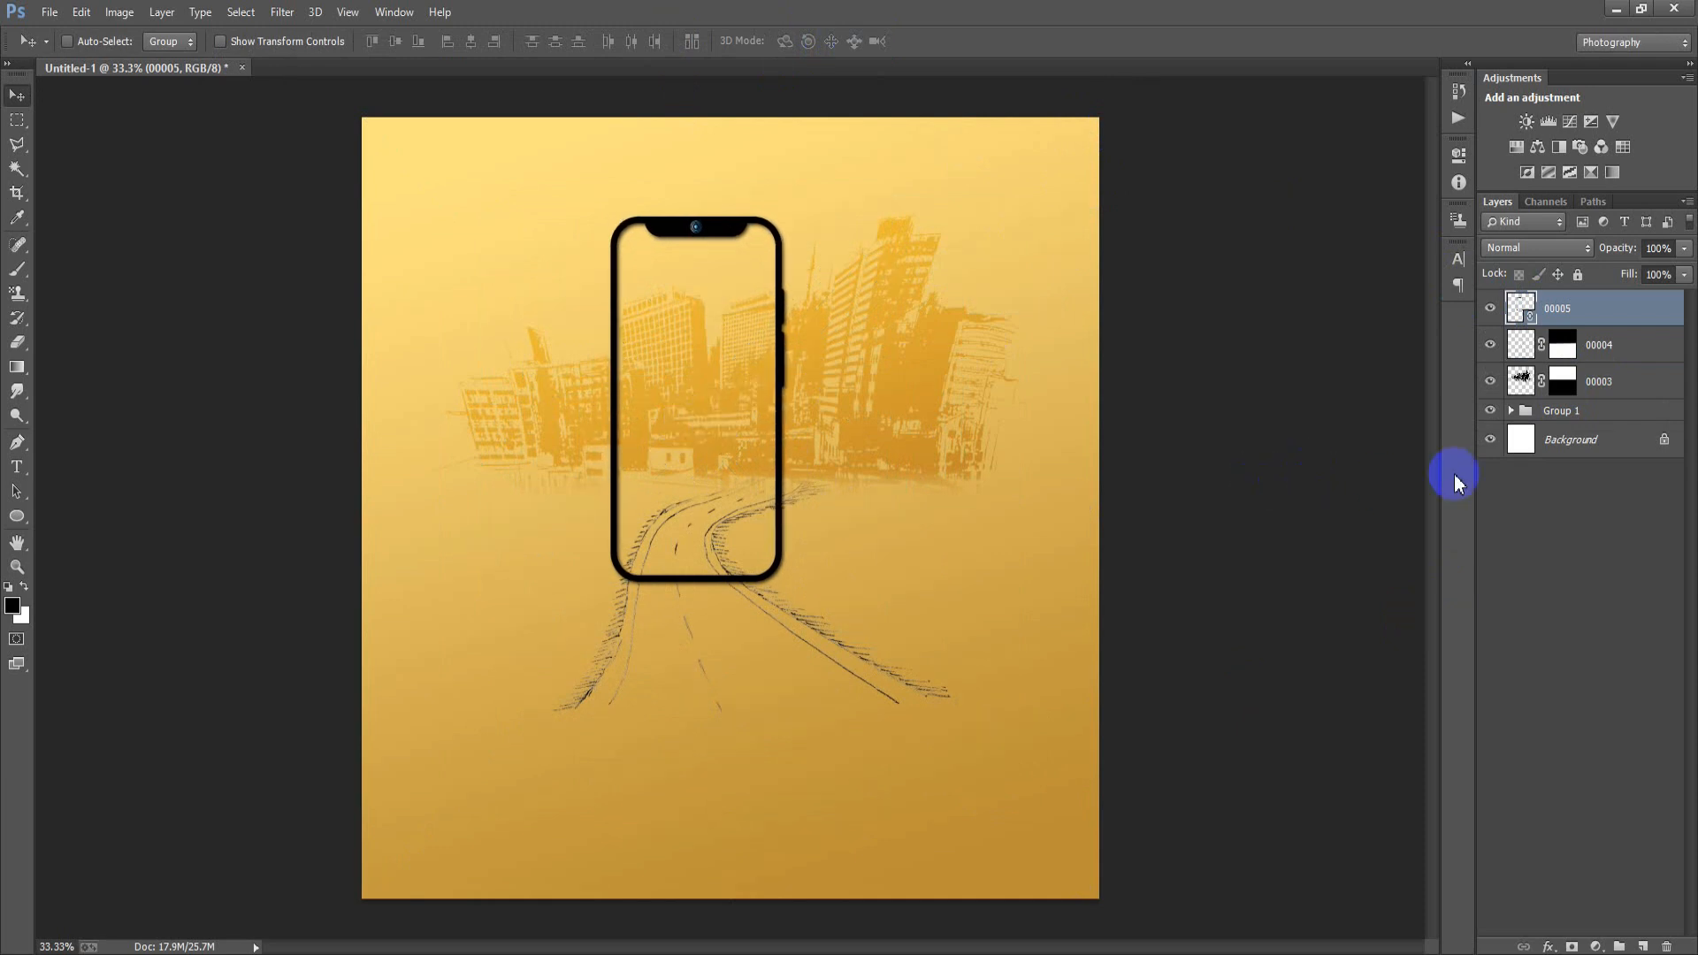
ctrl+click(1570, 452)
click(471, 42)
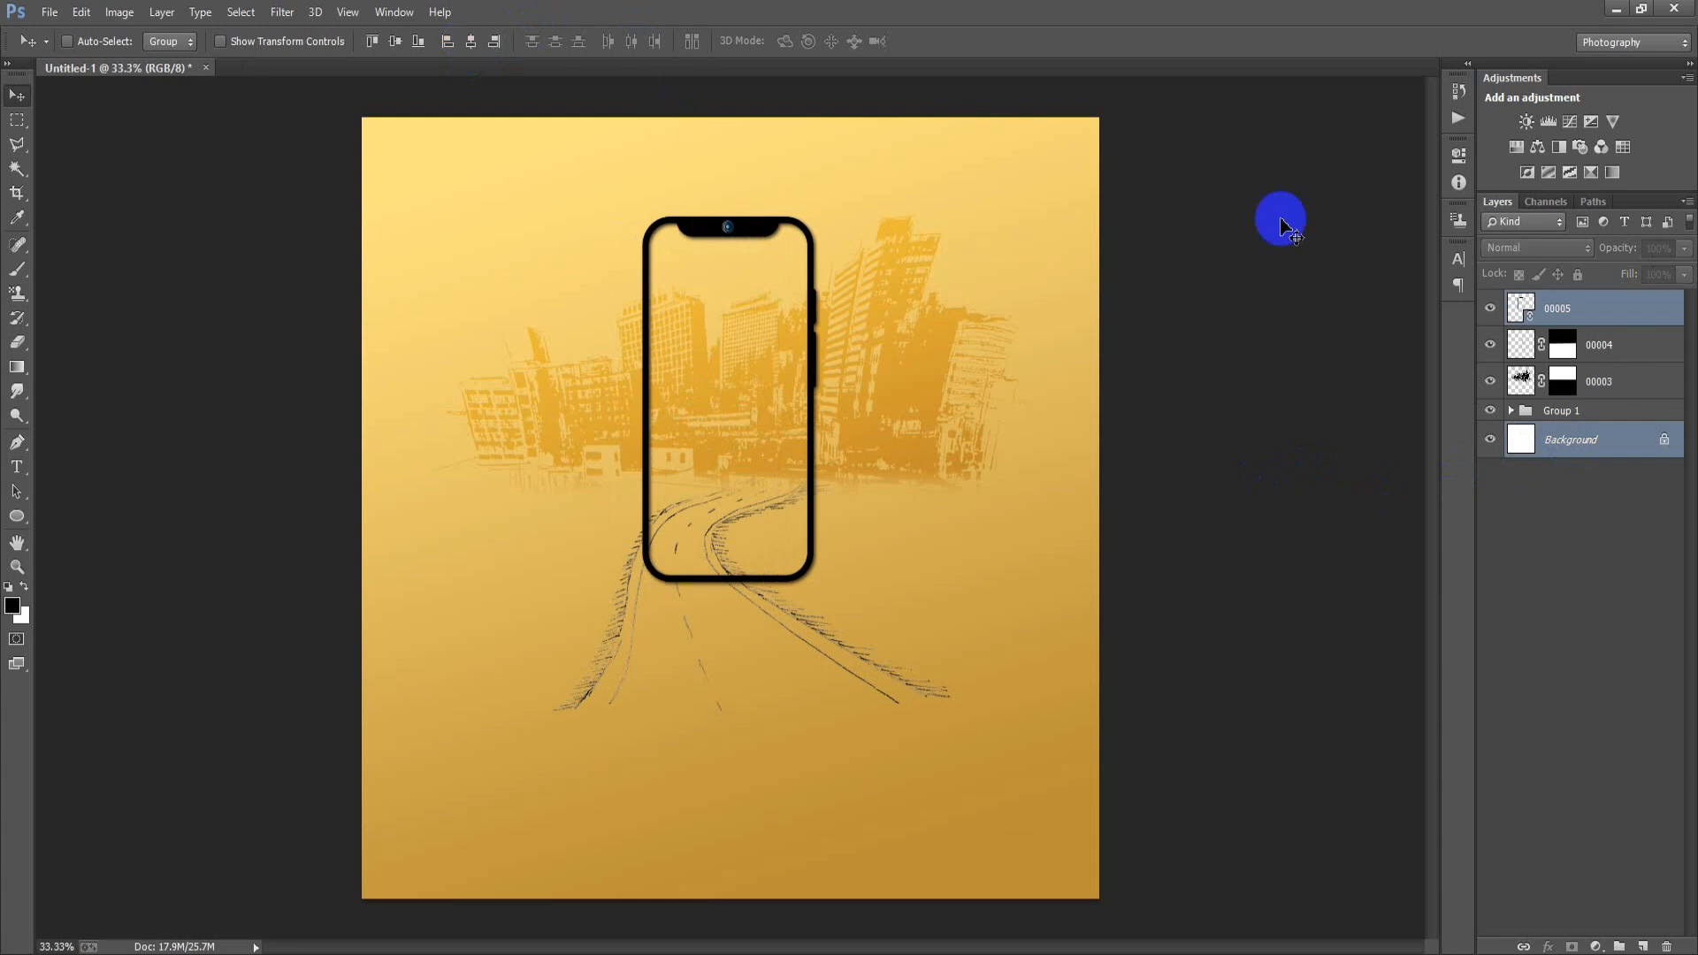
click(1560, 302)
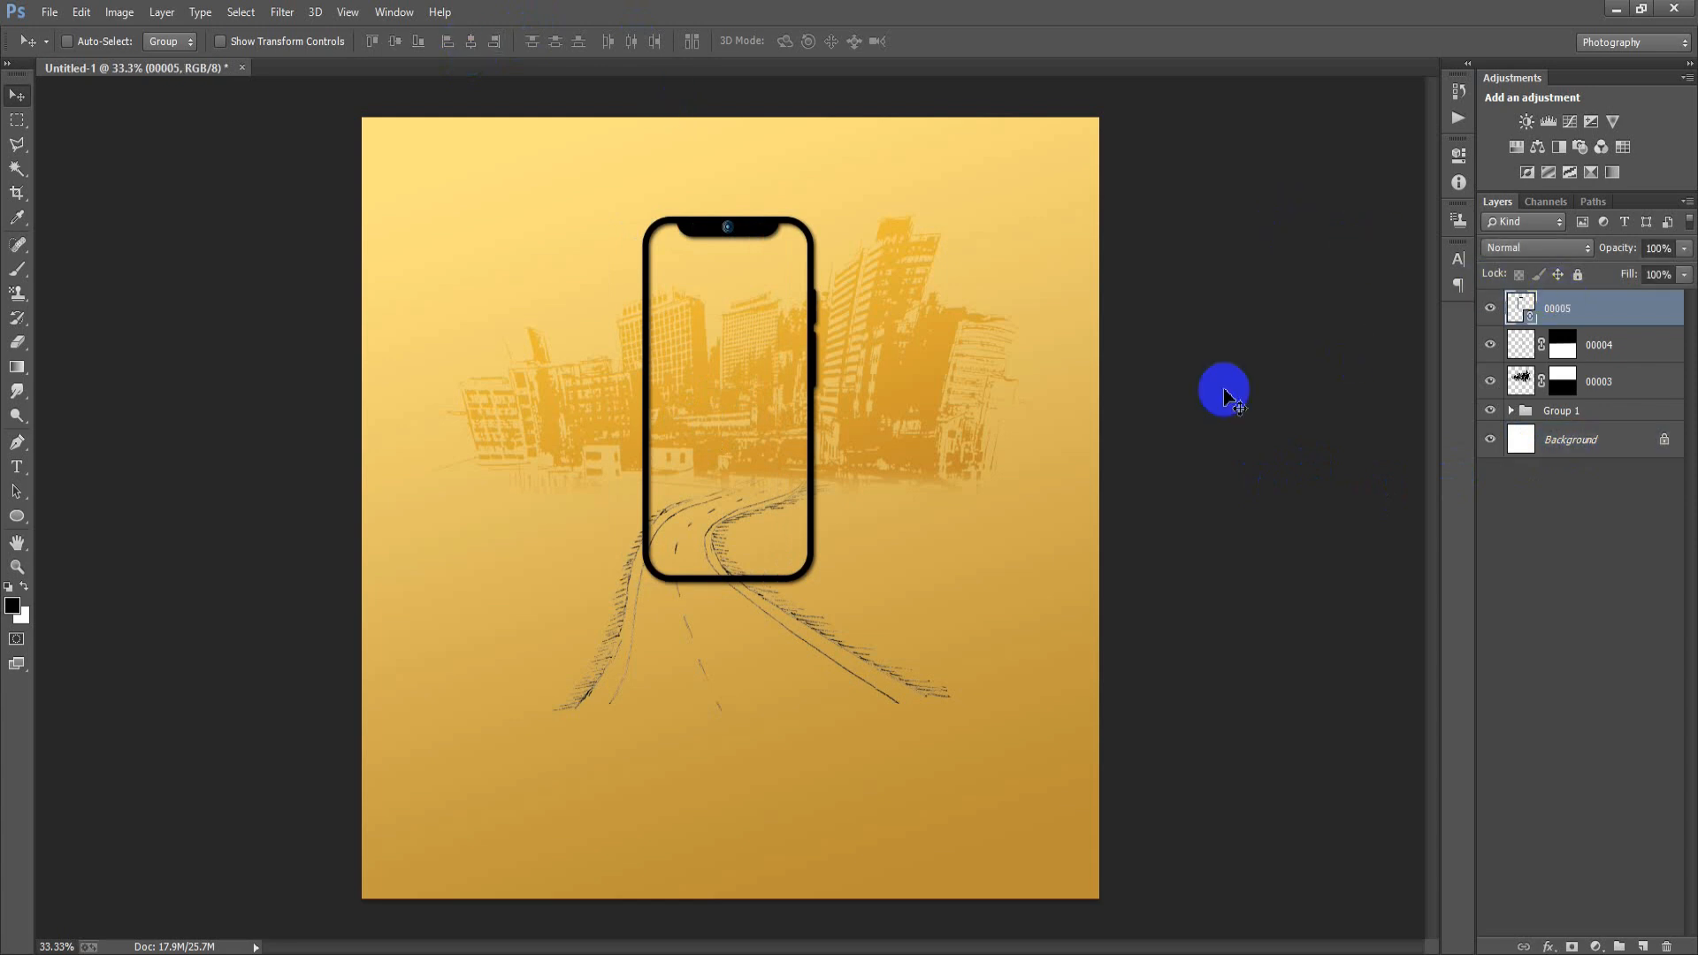
- Nudge the road sketch 80 px to the right so it runs into the phone frame
click(1649, 349)
key(shift+Right)
key(shift+Right)
key(shift+Right)
key(shift+Right)
key(shift+Right)
key(shift+Right)
key(shift+Right)
key(shift+Right)
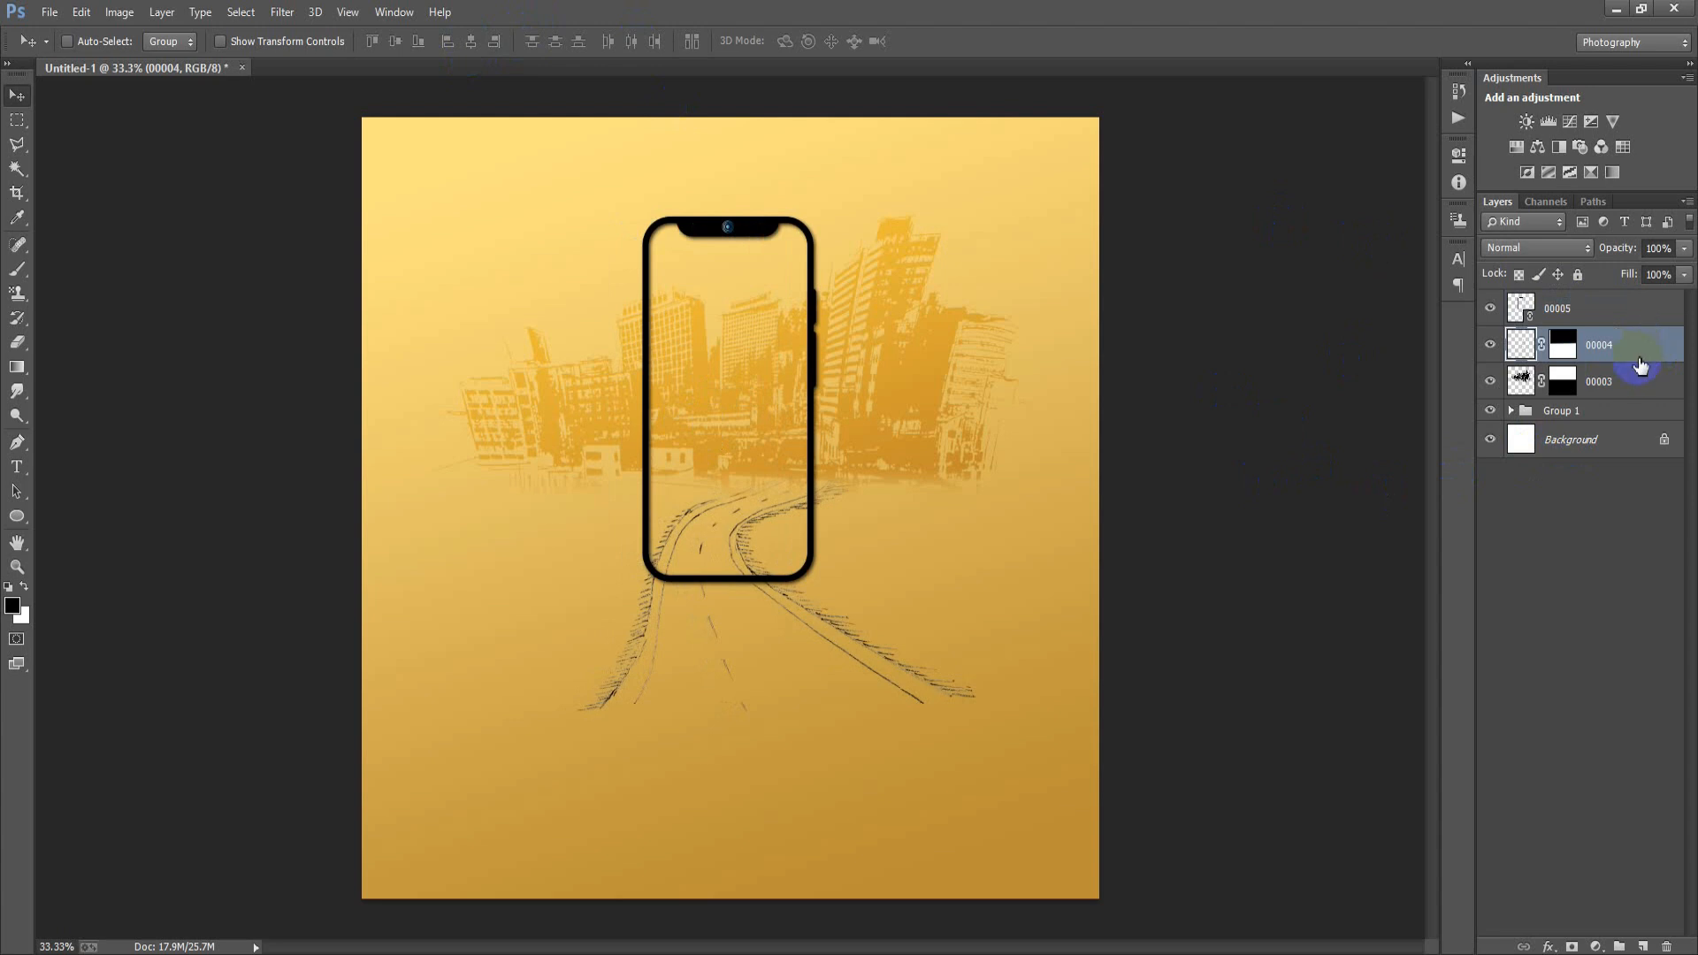
- Rasterize the phone frame layer 00005 and align its horizontal center with the background
click(1581, 311)
right_click(1579, 308)
click(1150, 424)
ctrl+click(1583, 441)
click(472, 42)
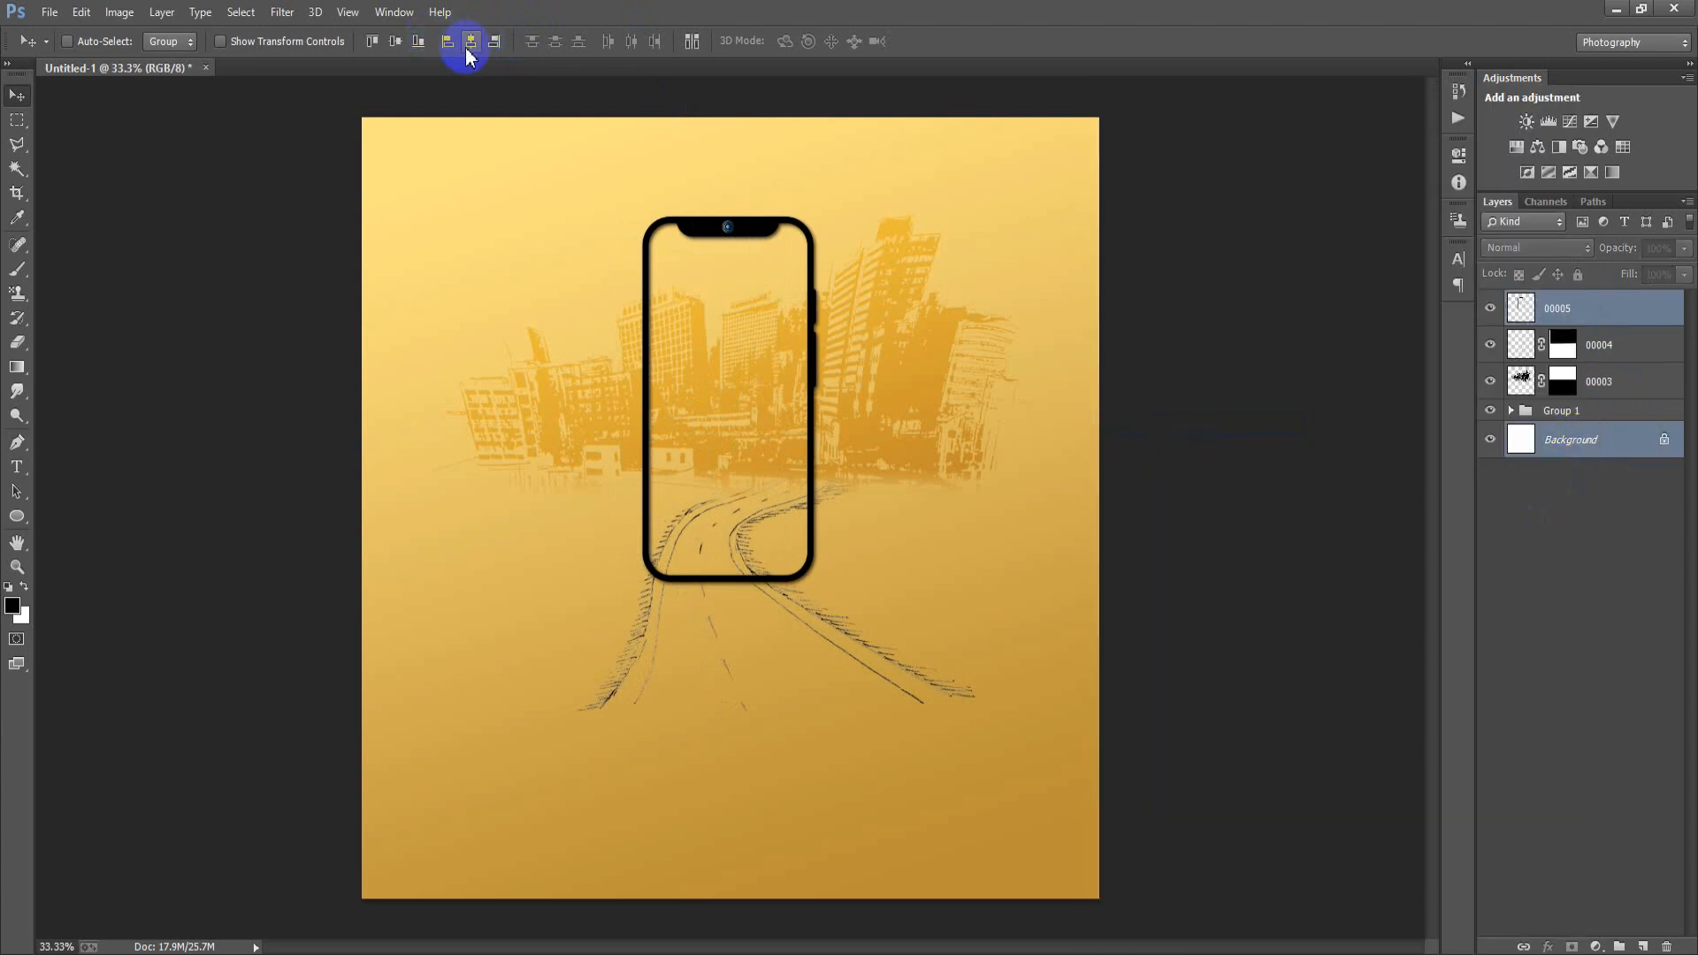
- Nudge the phone frame up by 10 px
click(1503, 308)
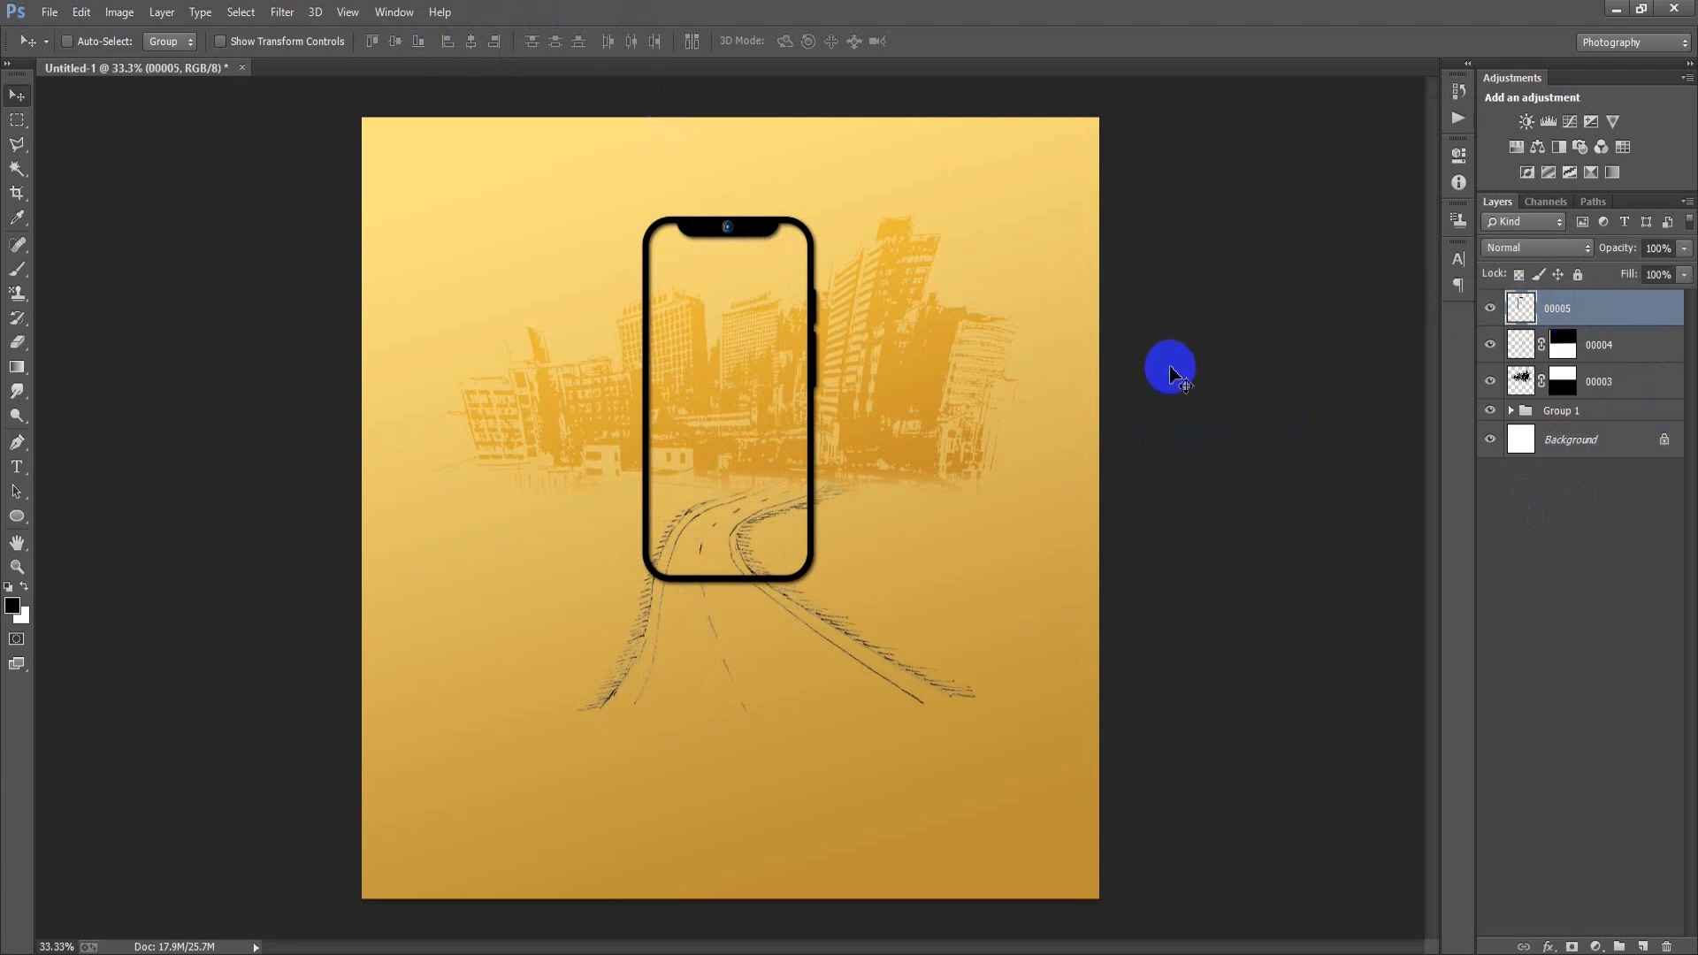
key(Up)
key(Up)
key(Up)
key(Up)
key(Up)
key(Up)
key(Up)
key(Up)
key(Up)
key(Up)
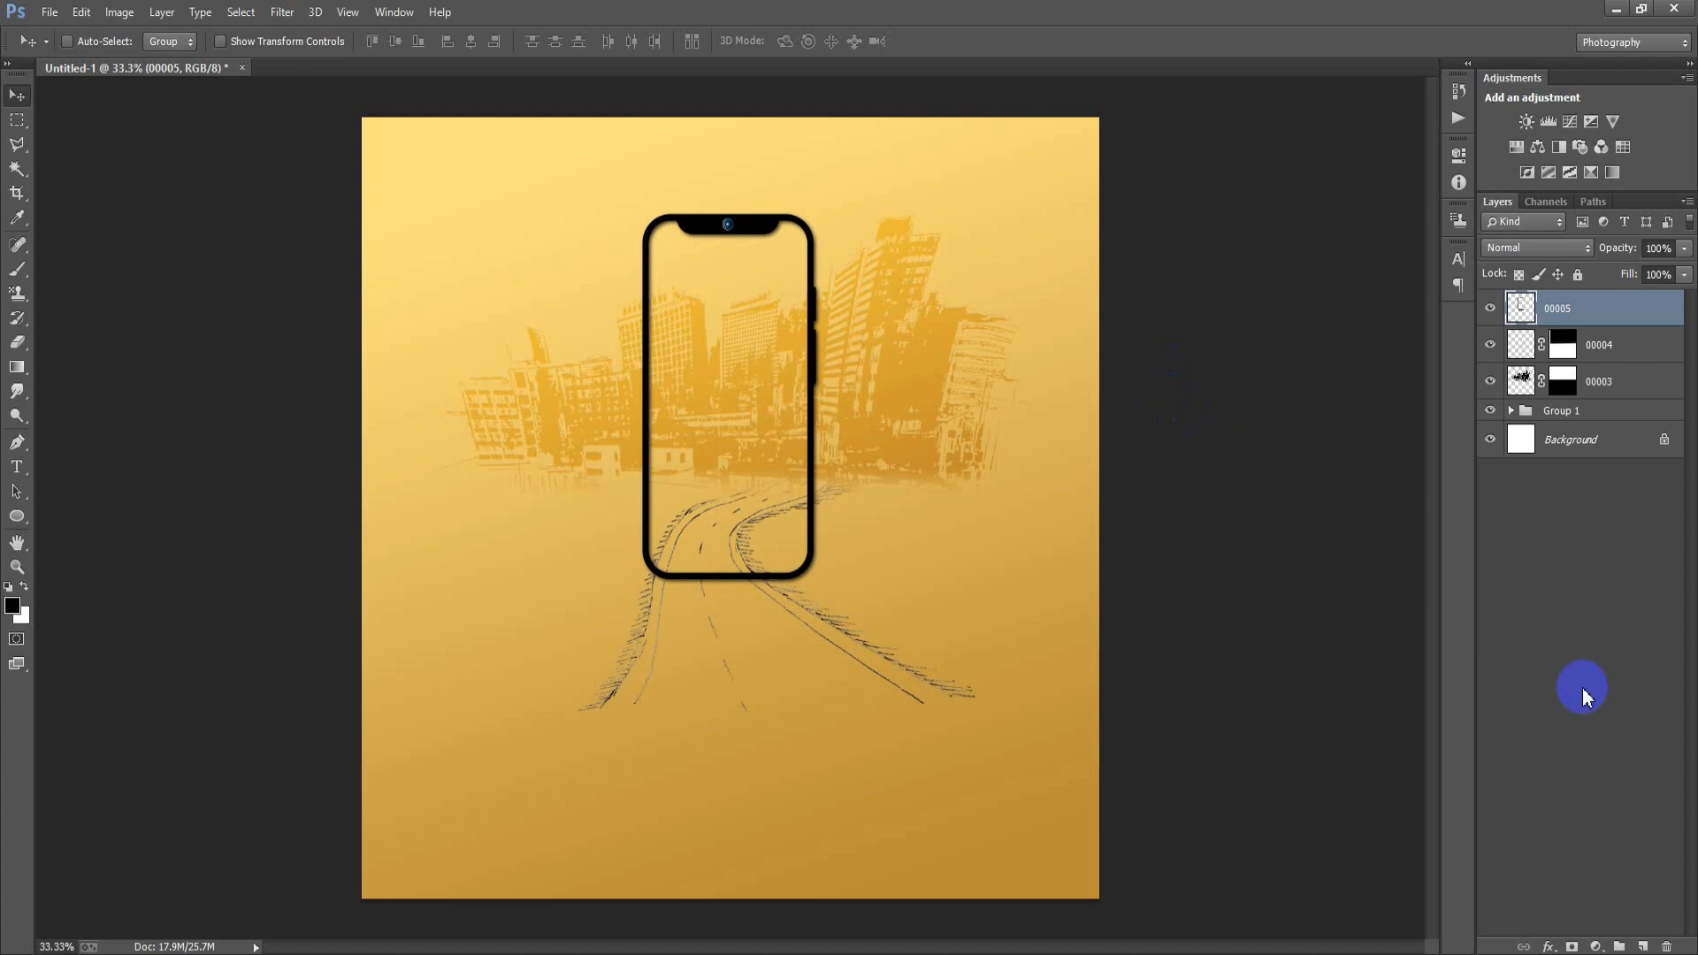
- Add a new empty layer above the phone frame and choose a soft round brush at 131 px
click(1643, 946)
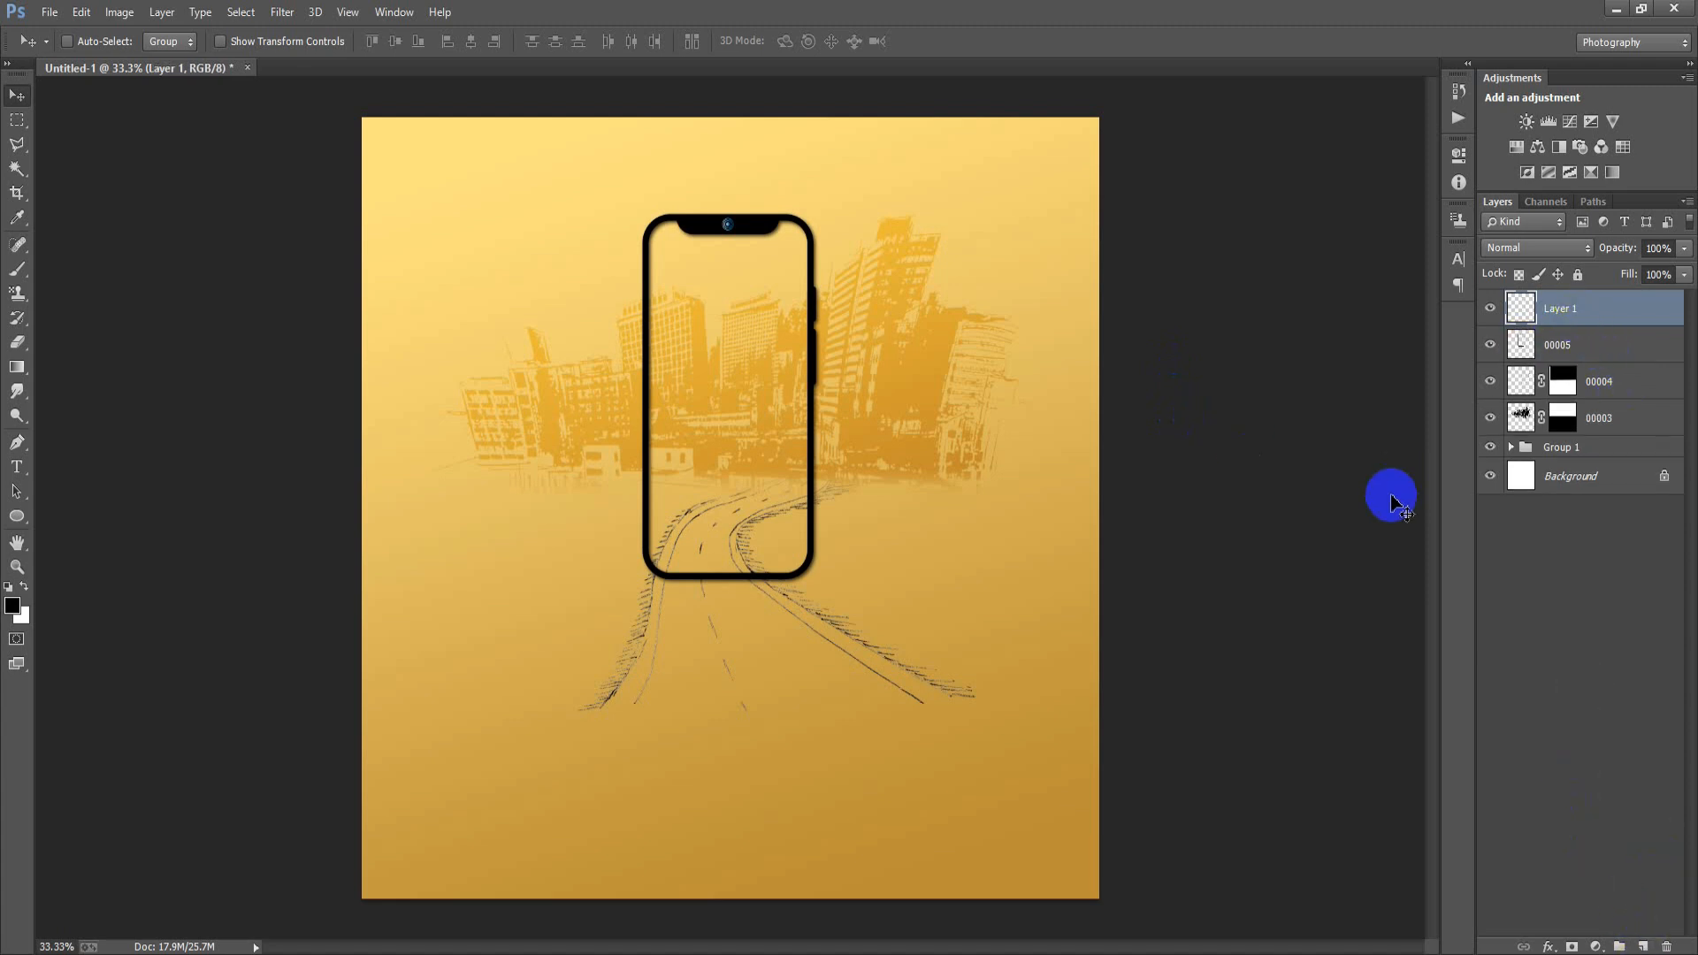
right_click(19, 267)
click(76, 250)
right_click(487, 264)
click(517, 396)
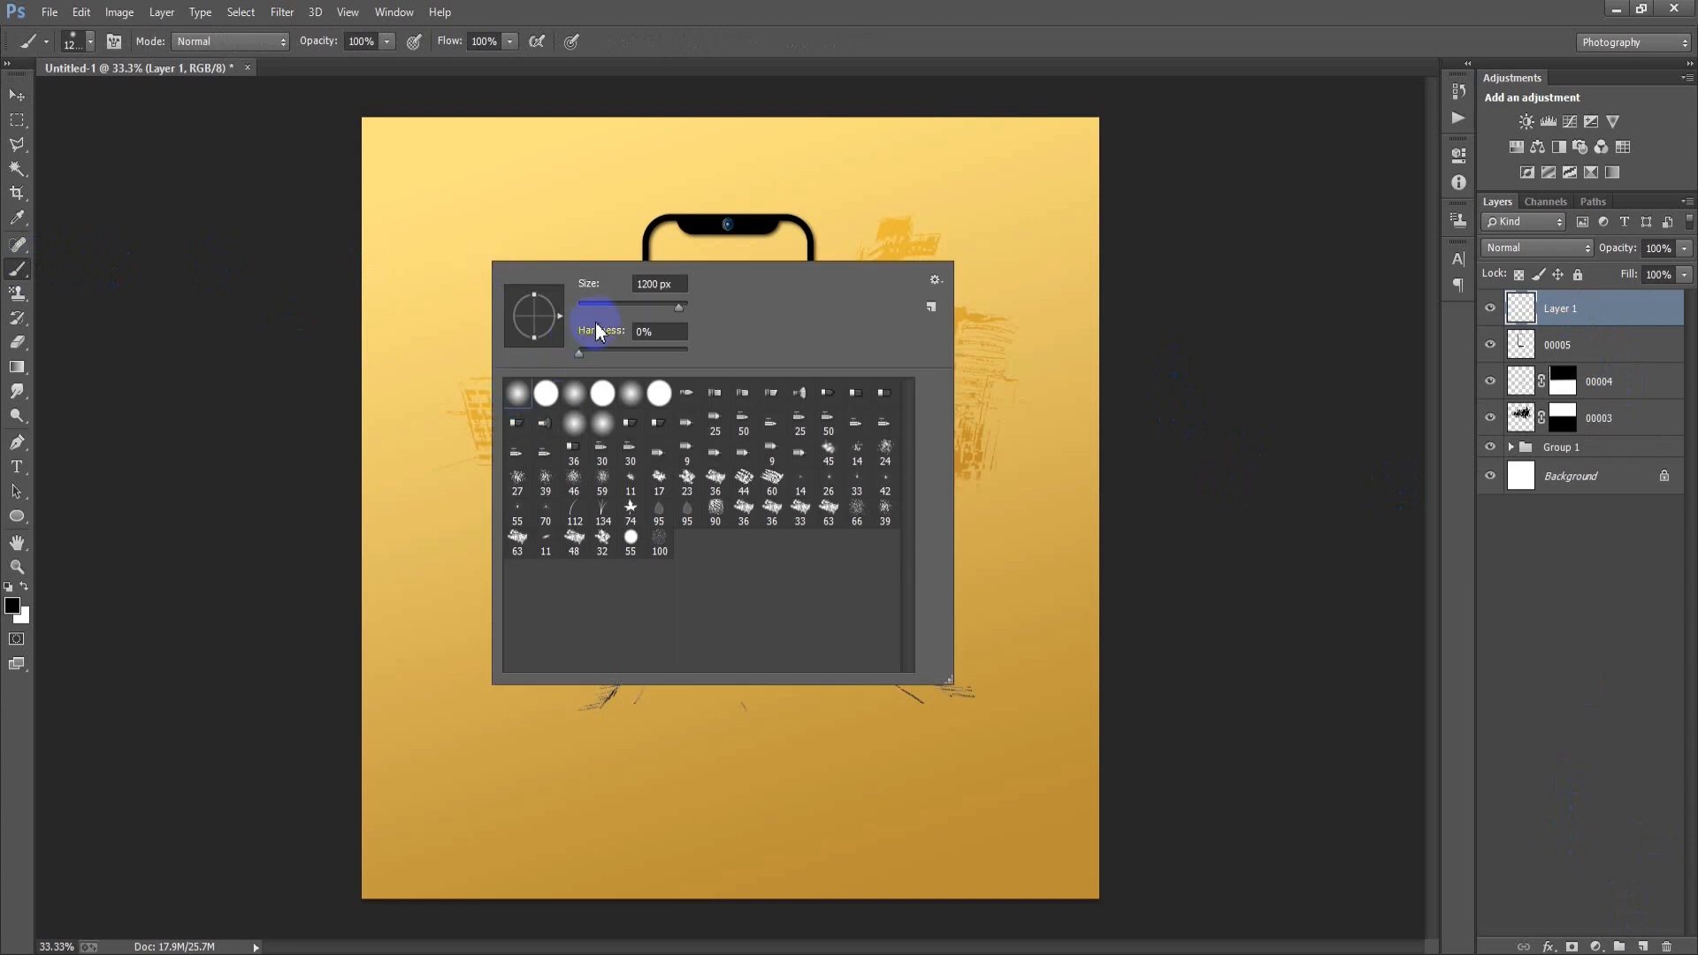
click(720, 15)
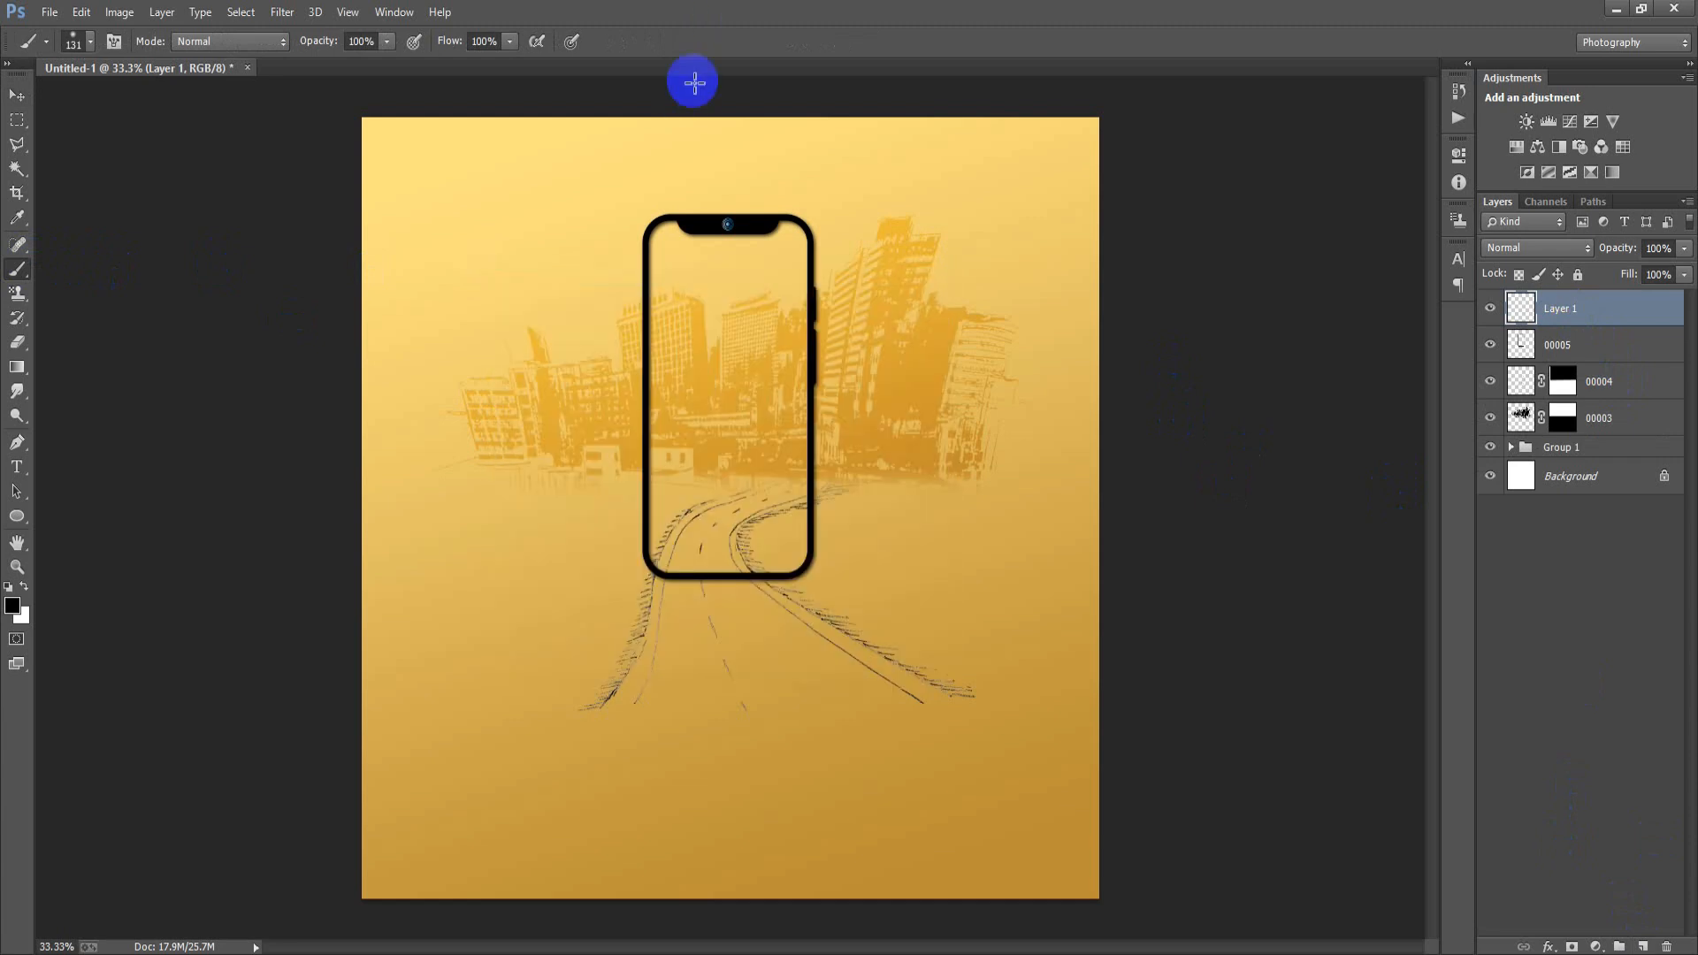
- Set the foreground color to pale cream FAFEDB
click(13, 604)
click(1330, 501)
drag(1350, 490, 1225, 491)
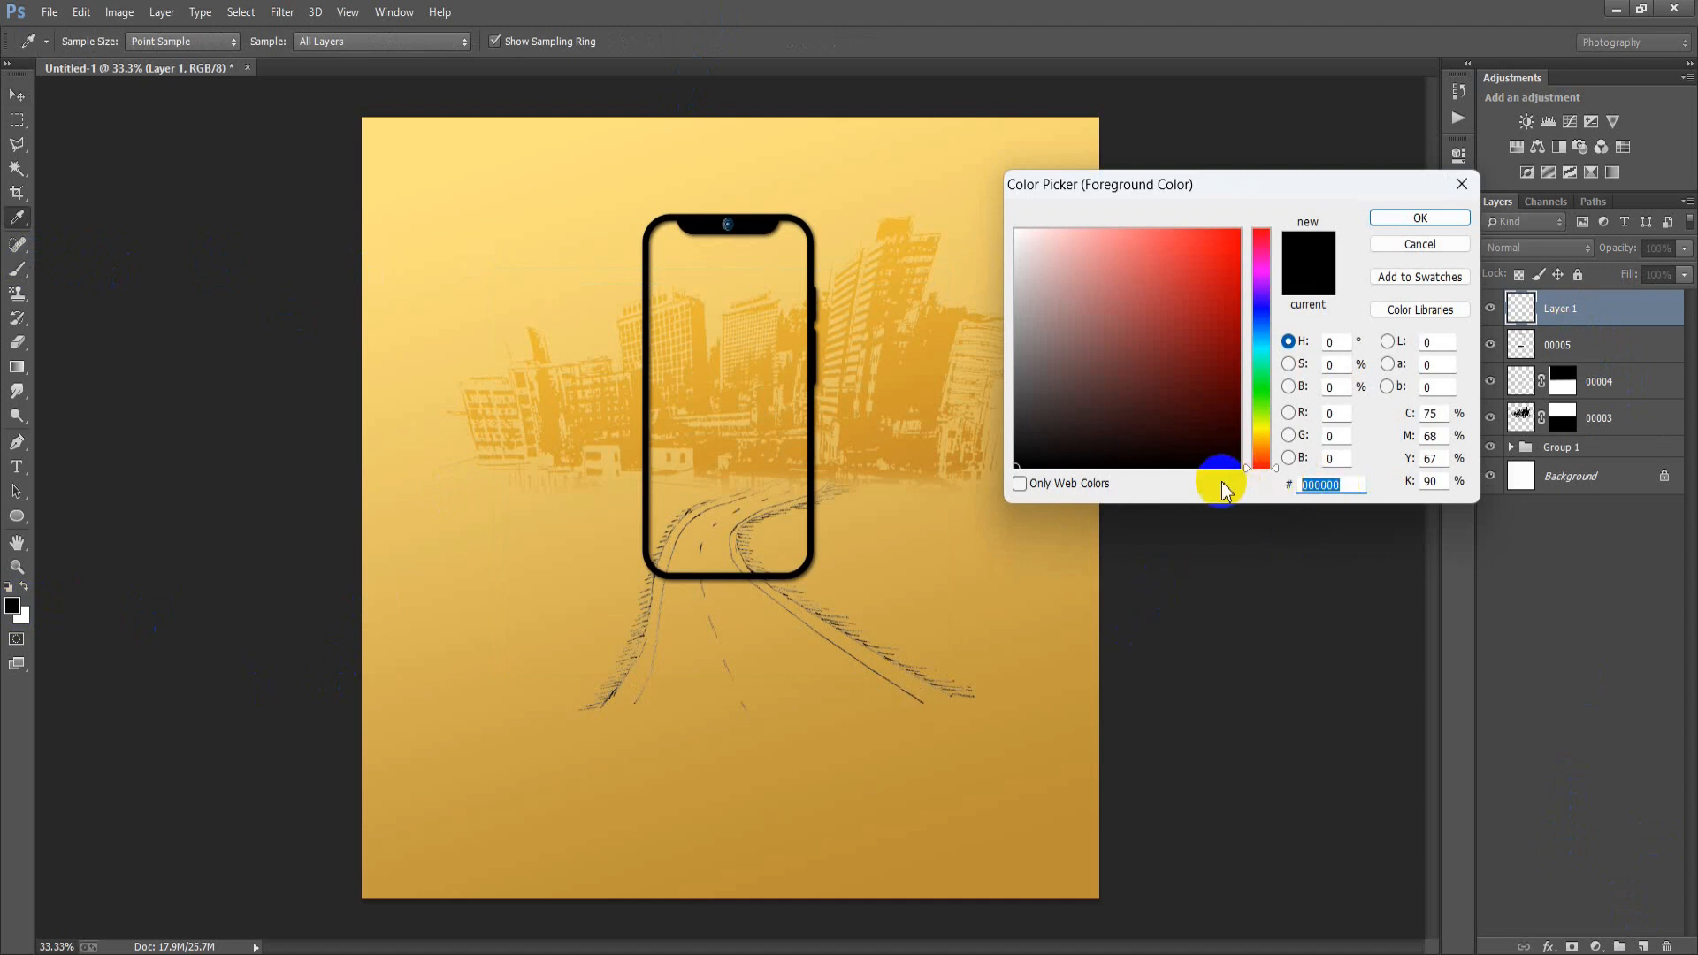
text(F)
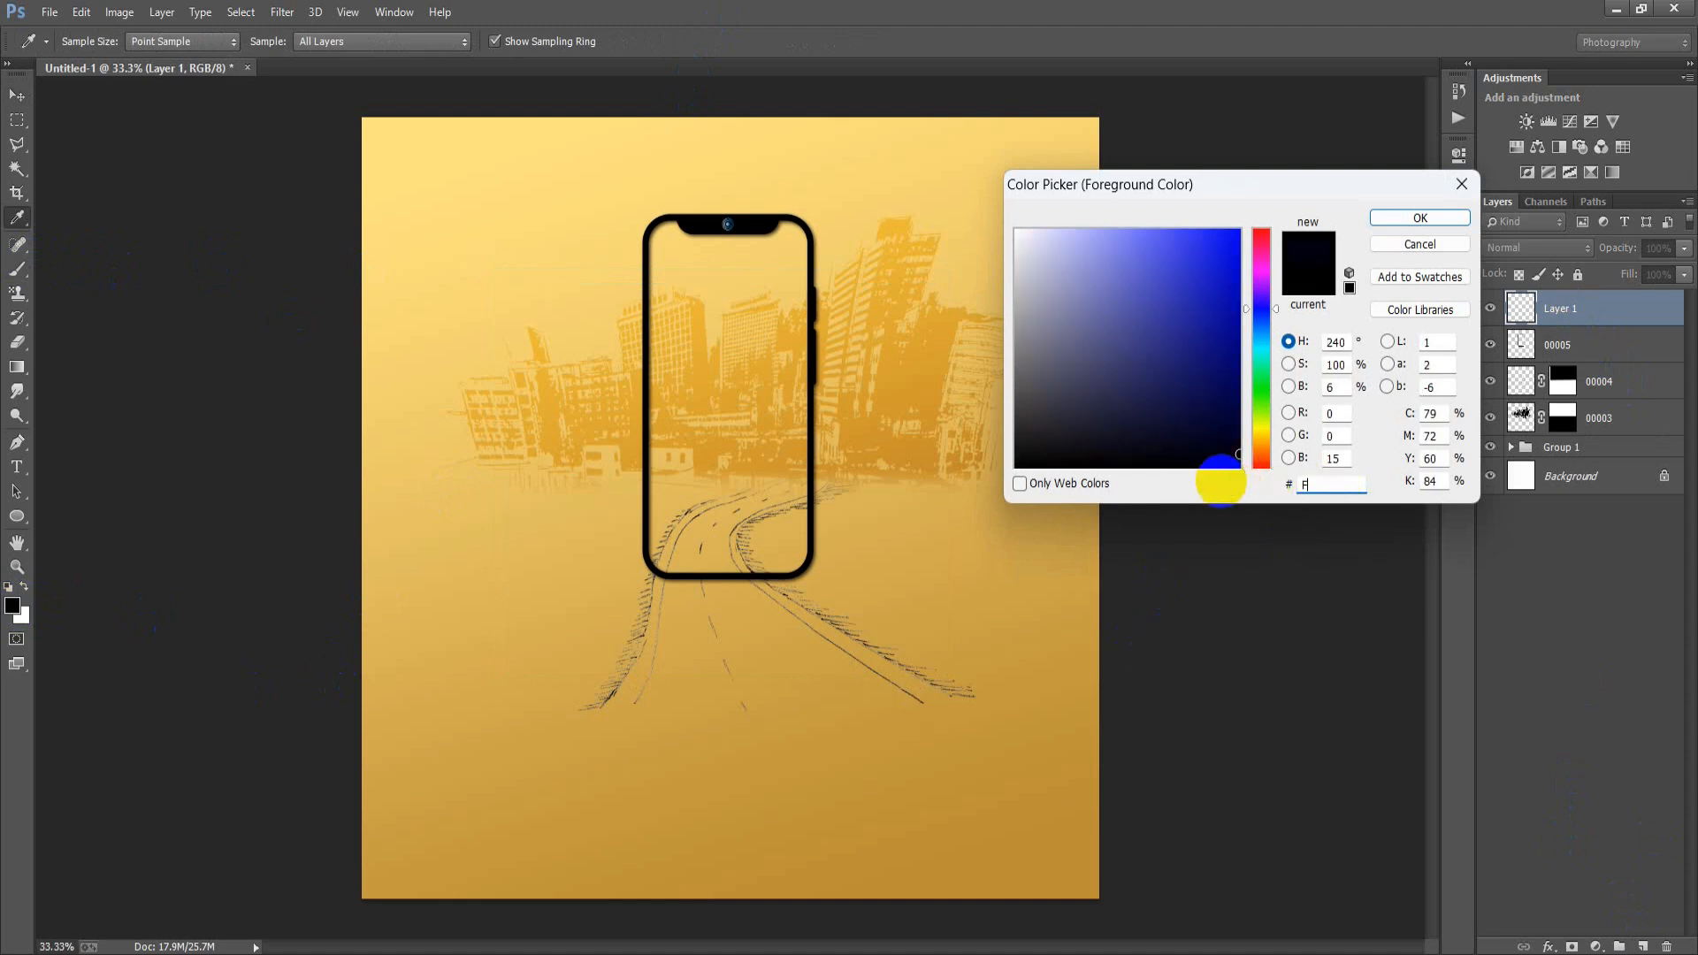
text(AFE)
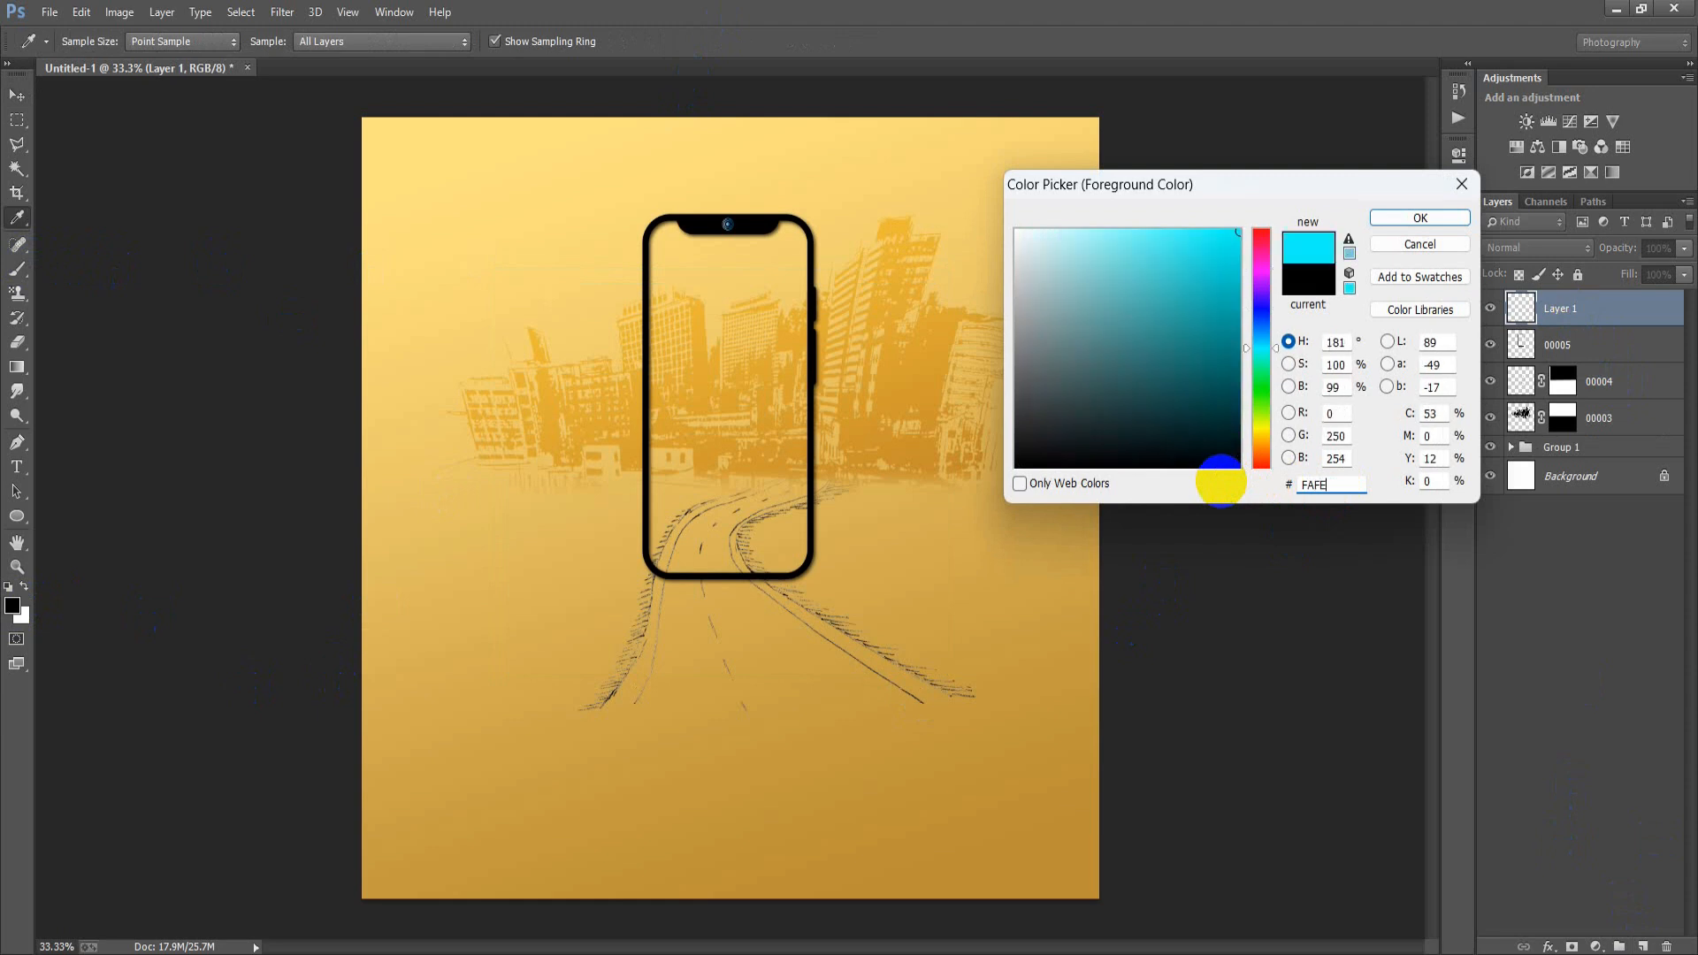
text(DB)
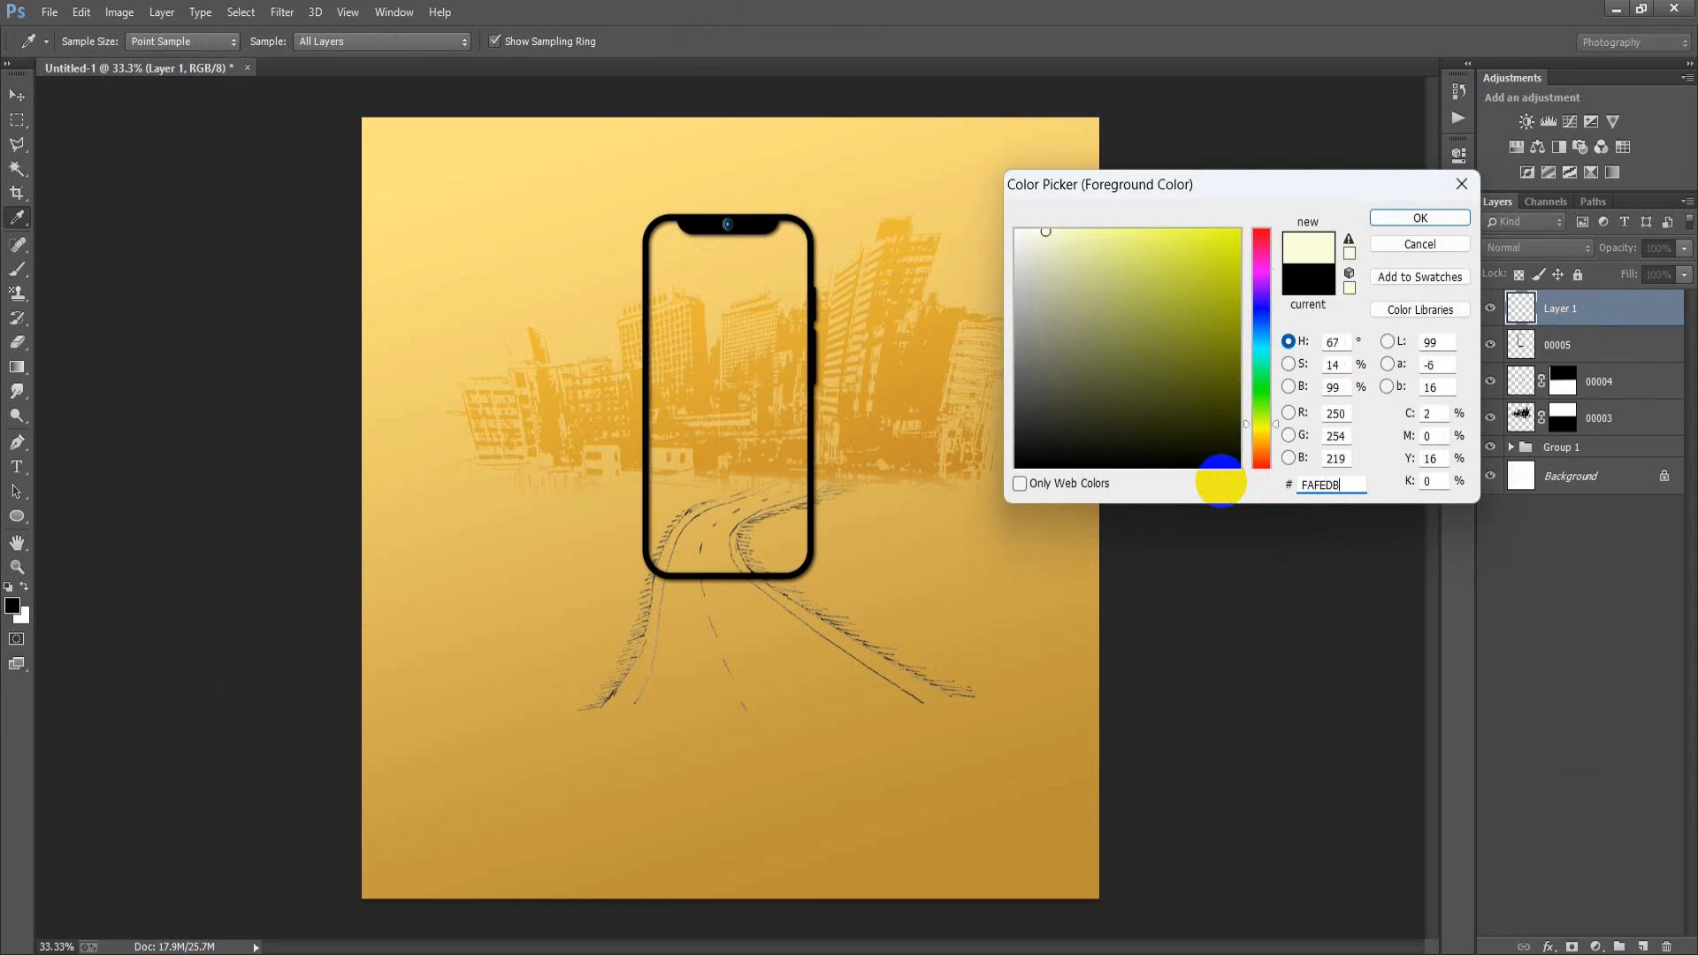
click(1420, 217)
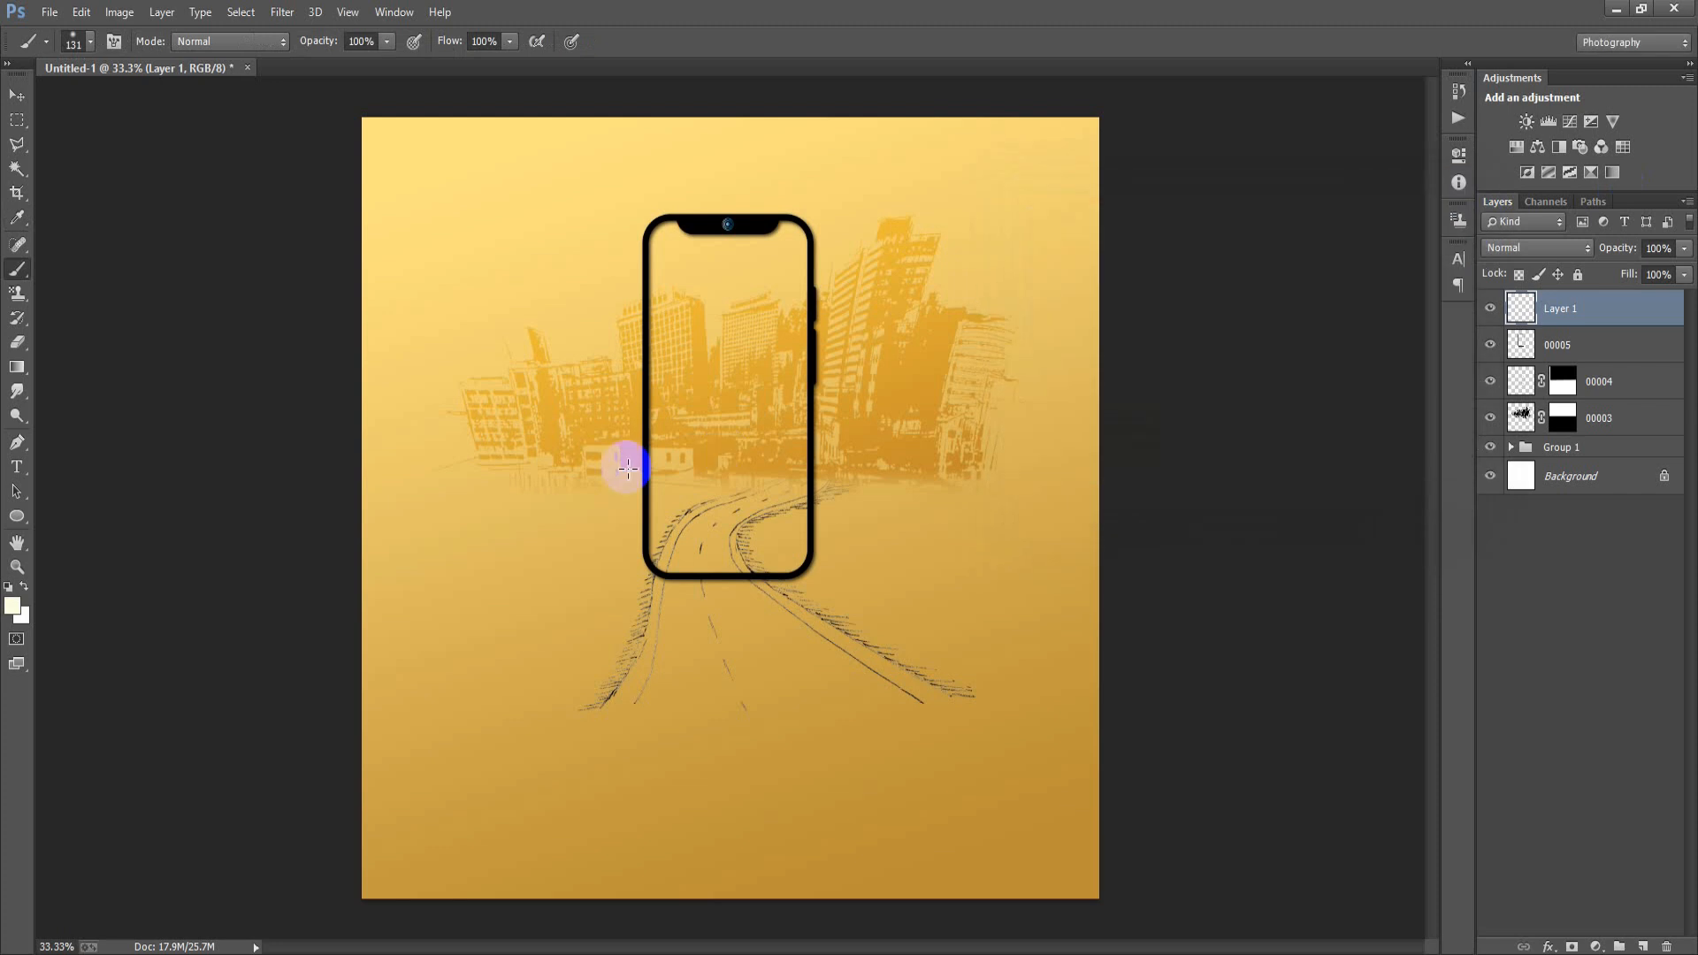
- Move the new layer beneath the city sketch and paint a single cream light spot inside the phone frame
drag(1623, 314, 1622, 433)
click(721, 428)
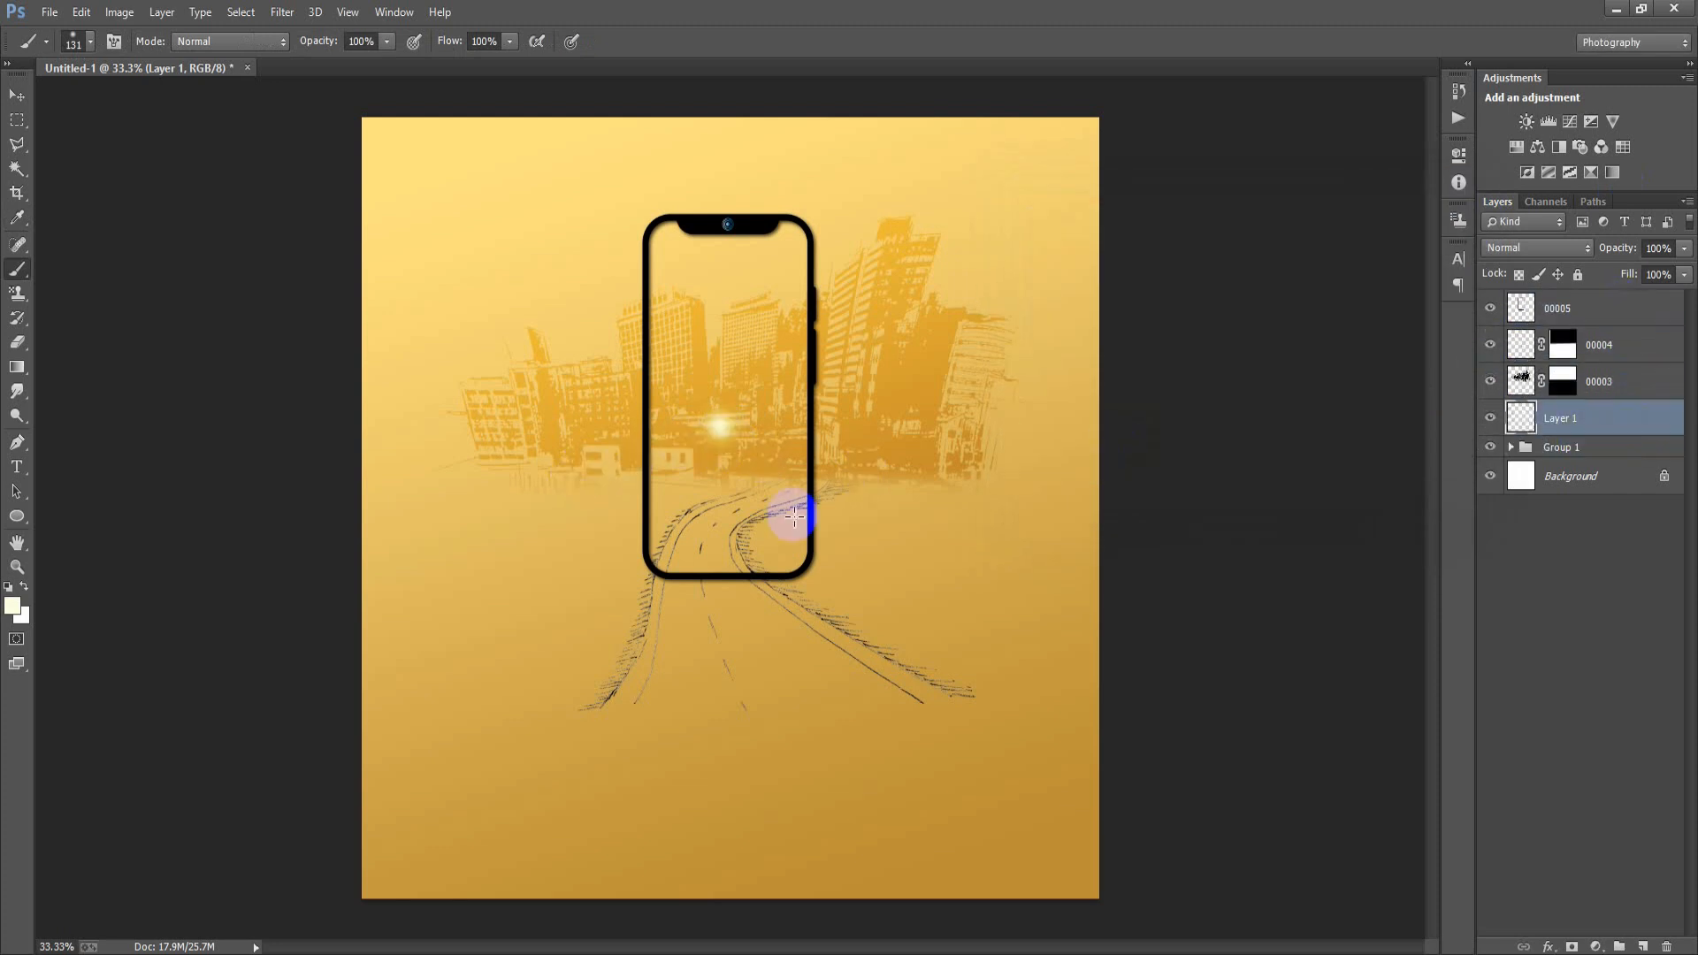
- Enlarge the cream light spot to about 1578% so it forms a wide glow behind the phone
click(14, 94)
key(ctrl+t)
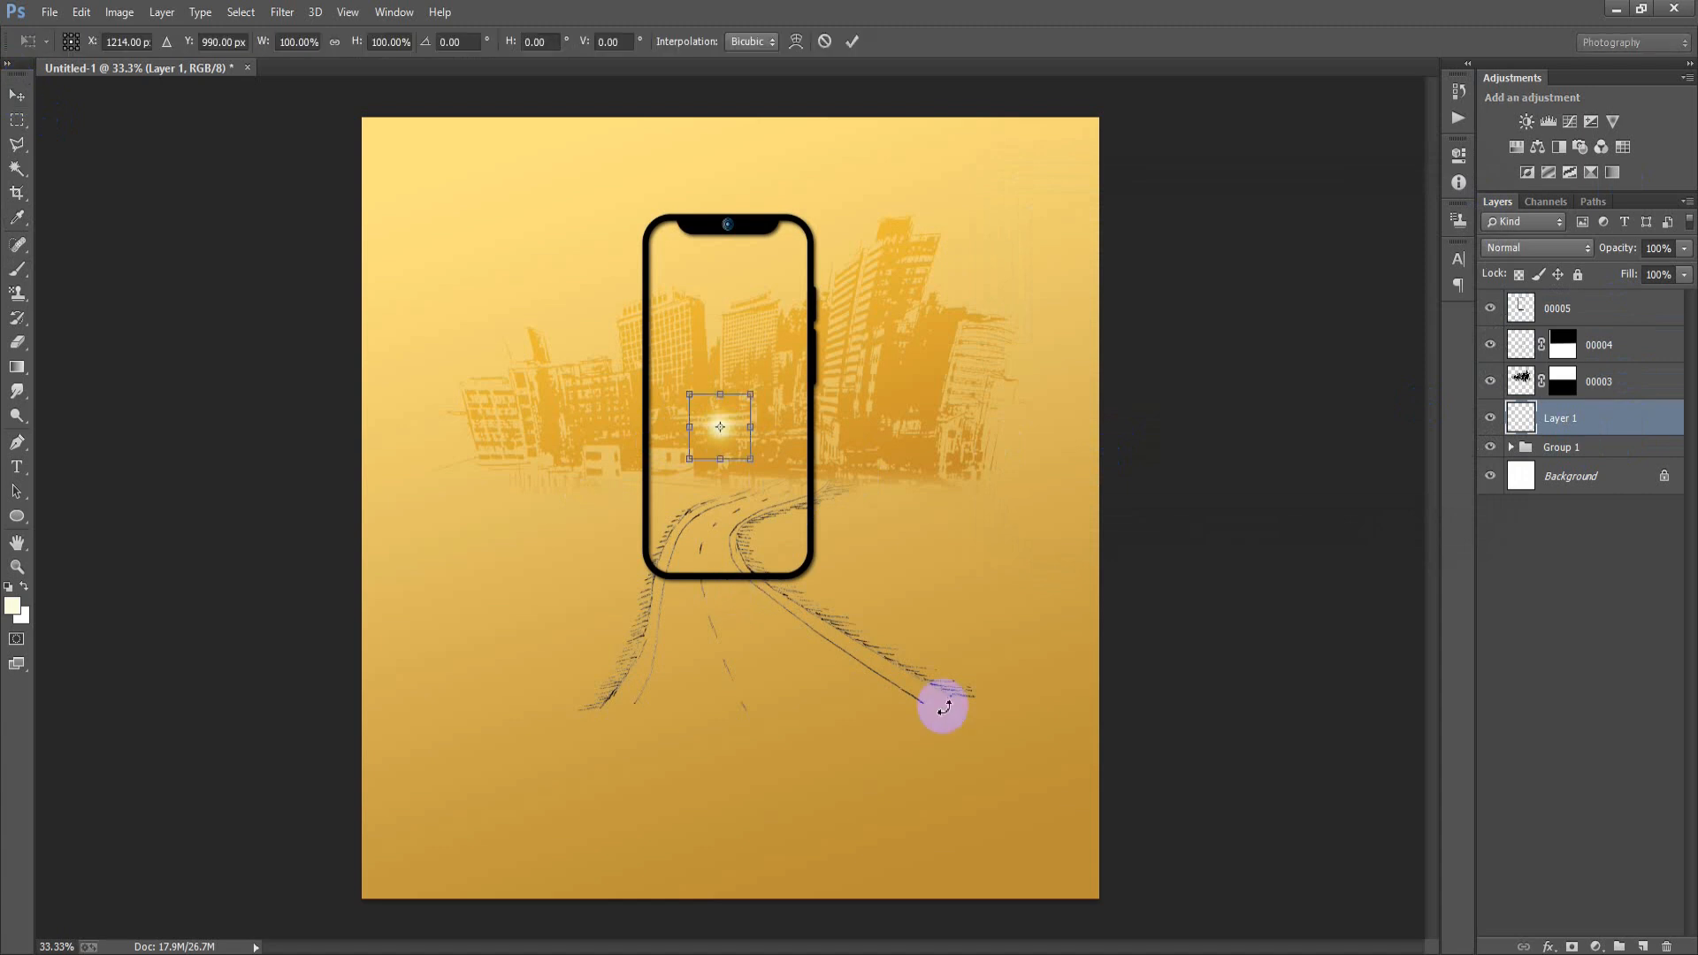
drag(749, 461, 1008, 884)
drag(733, 422, 745, 441)
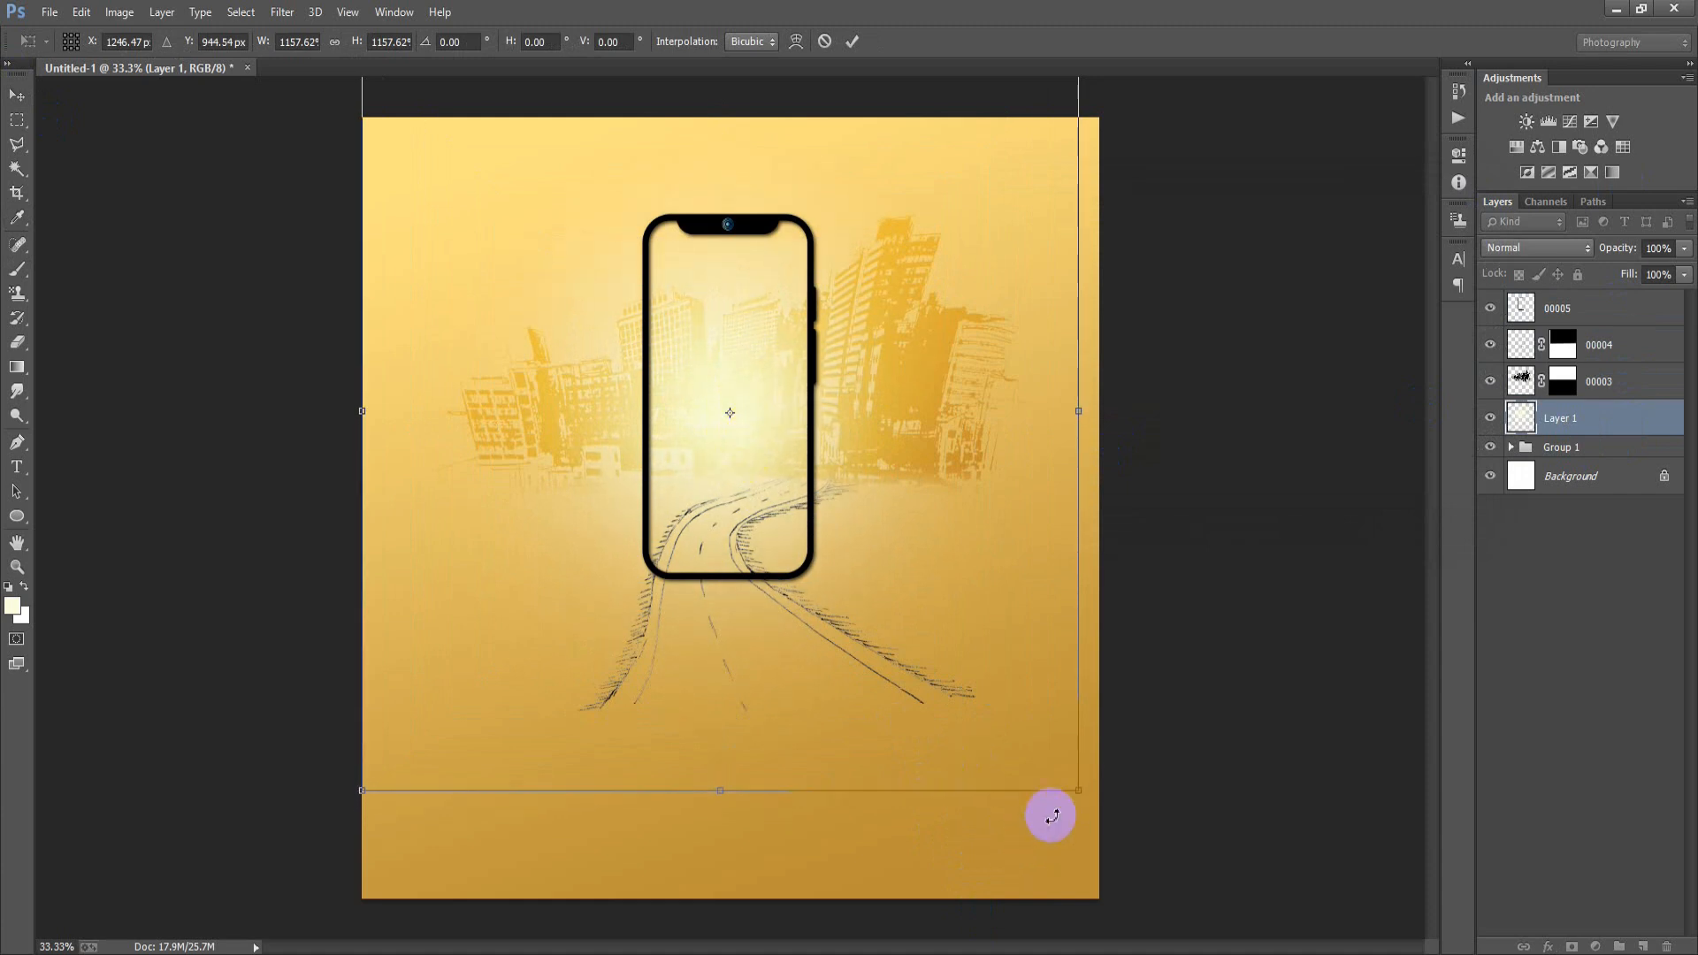
drag(1077, 790, 1204, 927)
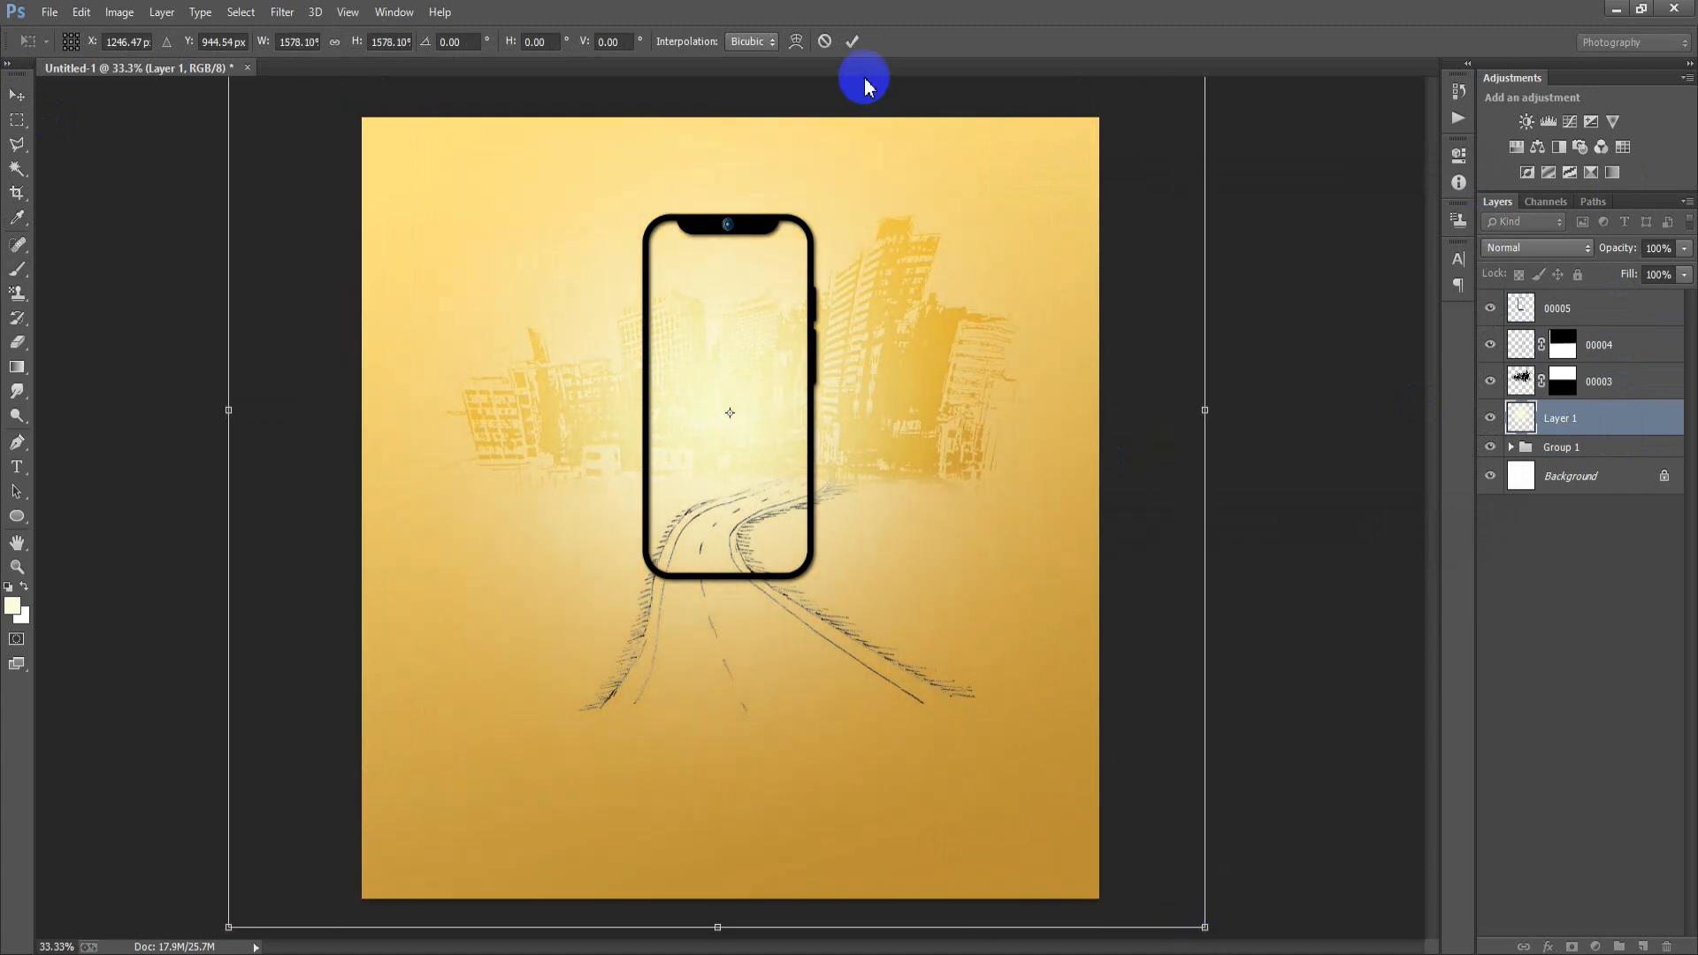
click(853, 43)
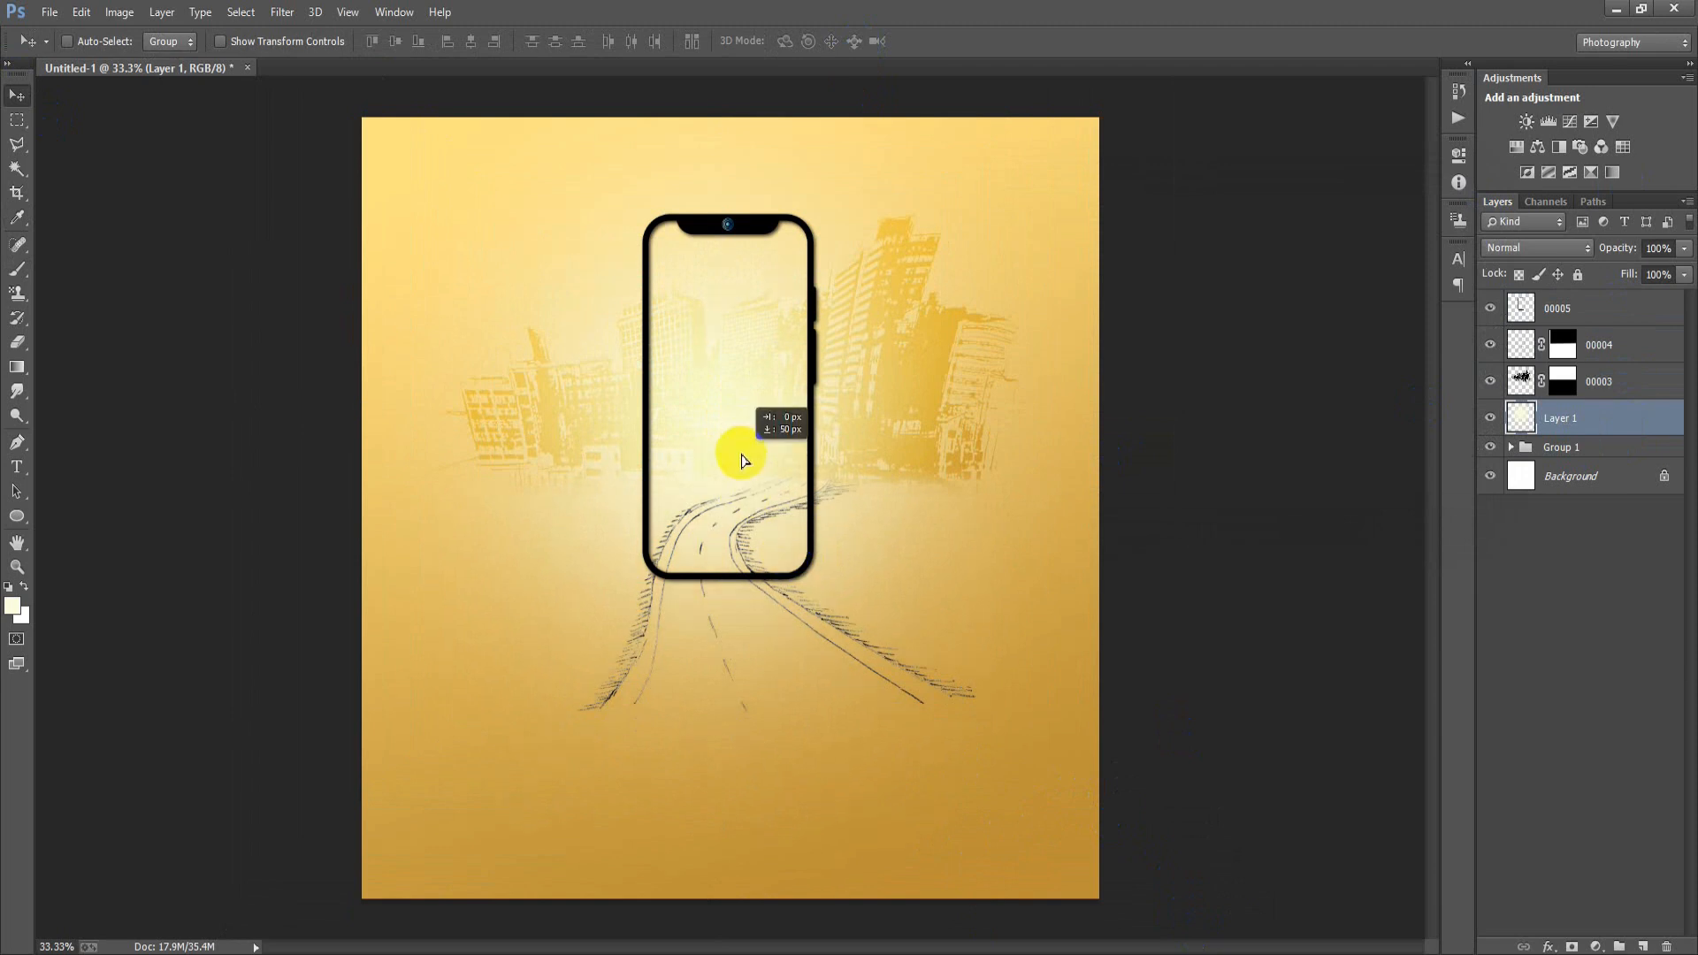
- Scale the glow down to about 79% and reposition it behind the lower half of the phone frame
key(ctrl+t)
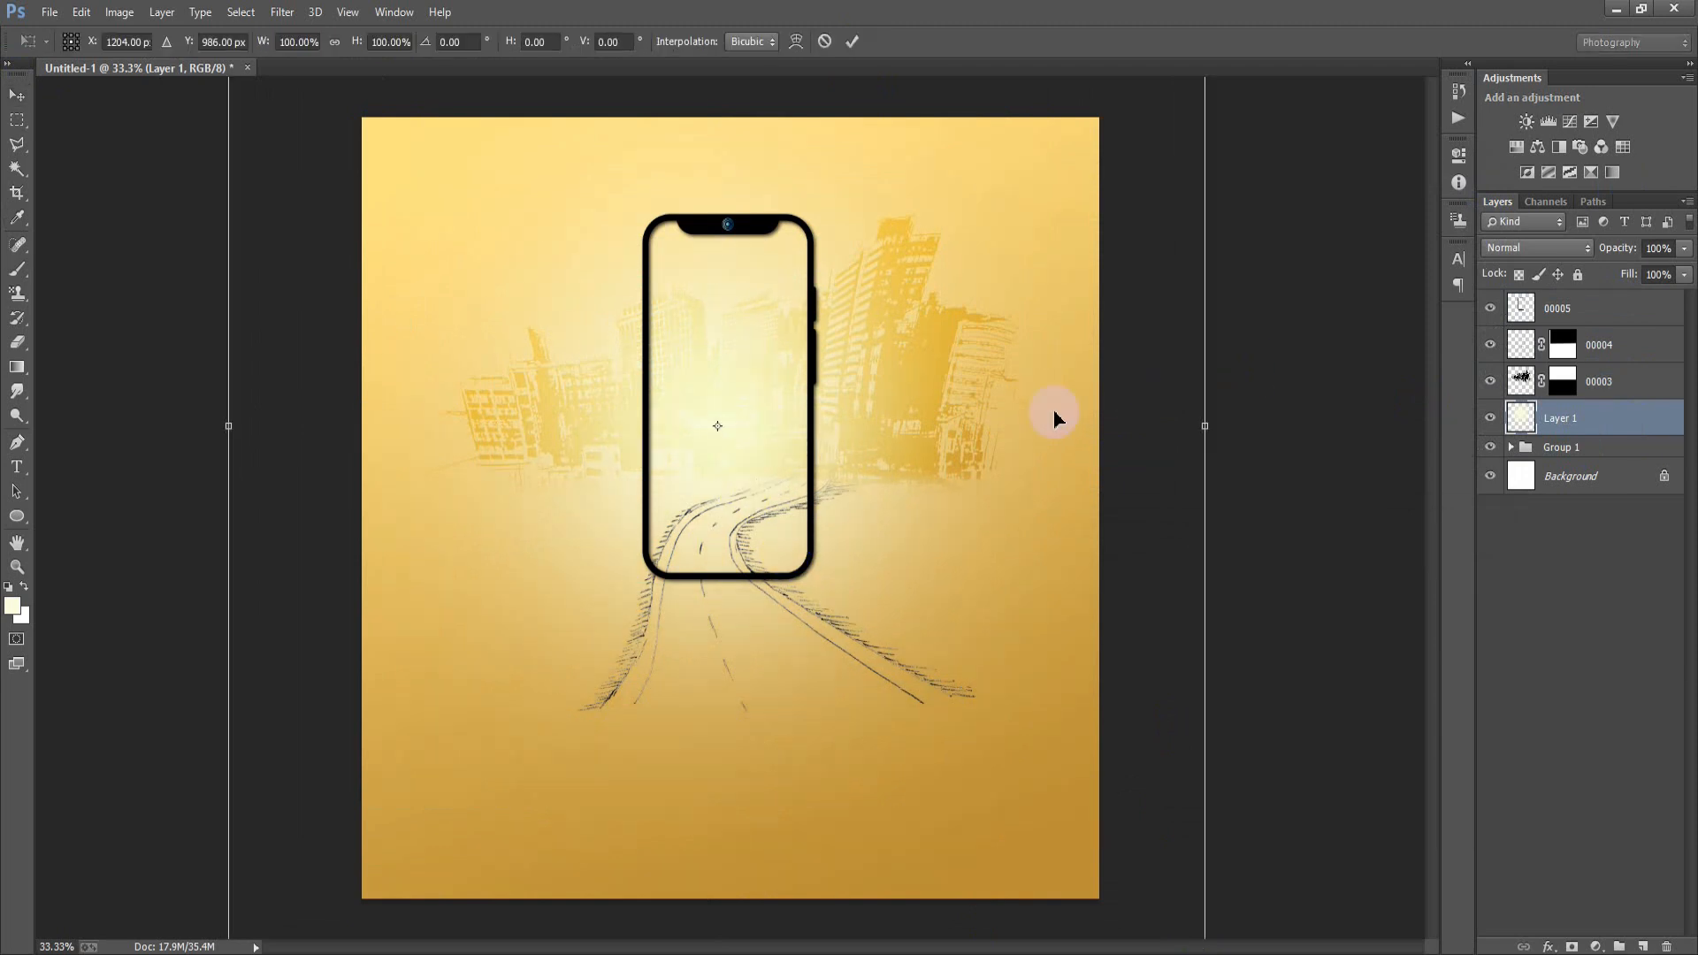
drag(904, 344, 909, 587)
drag(1204, 157, 1104, 261)
drag(1010, 591, 916, 457)
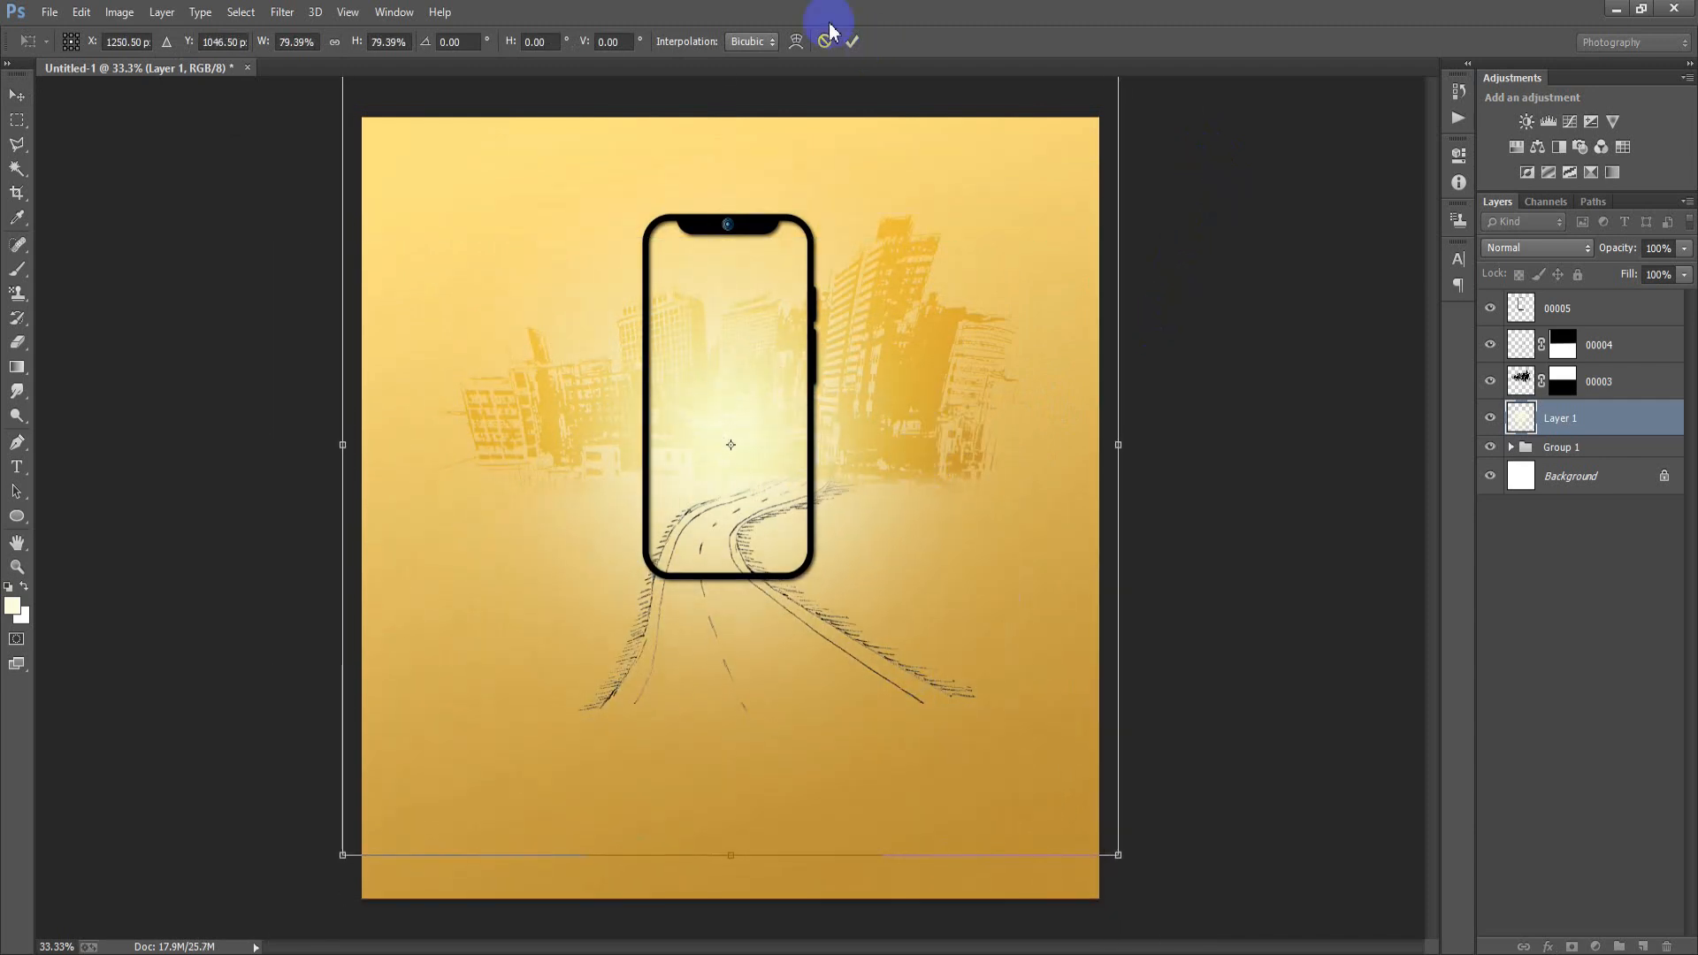
click(852, 42)
mouse_move(747, 416)
mouse_down()
mouse_move(749, 400)
mouse_move(708, 409)
mouse_move(728, 425)
mouse_up()
- Apply the glow transform, then restore the default black and white colors with the phone frame layer 00005 selected
click(1491, 308)
click(1521, 308)
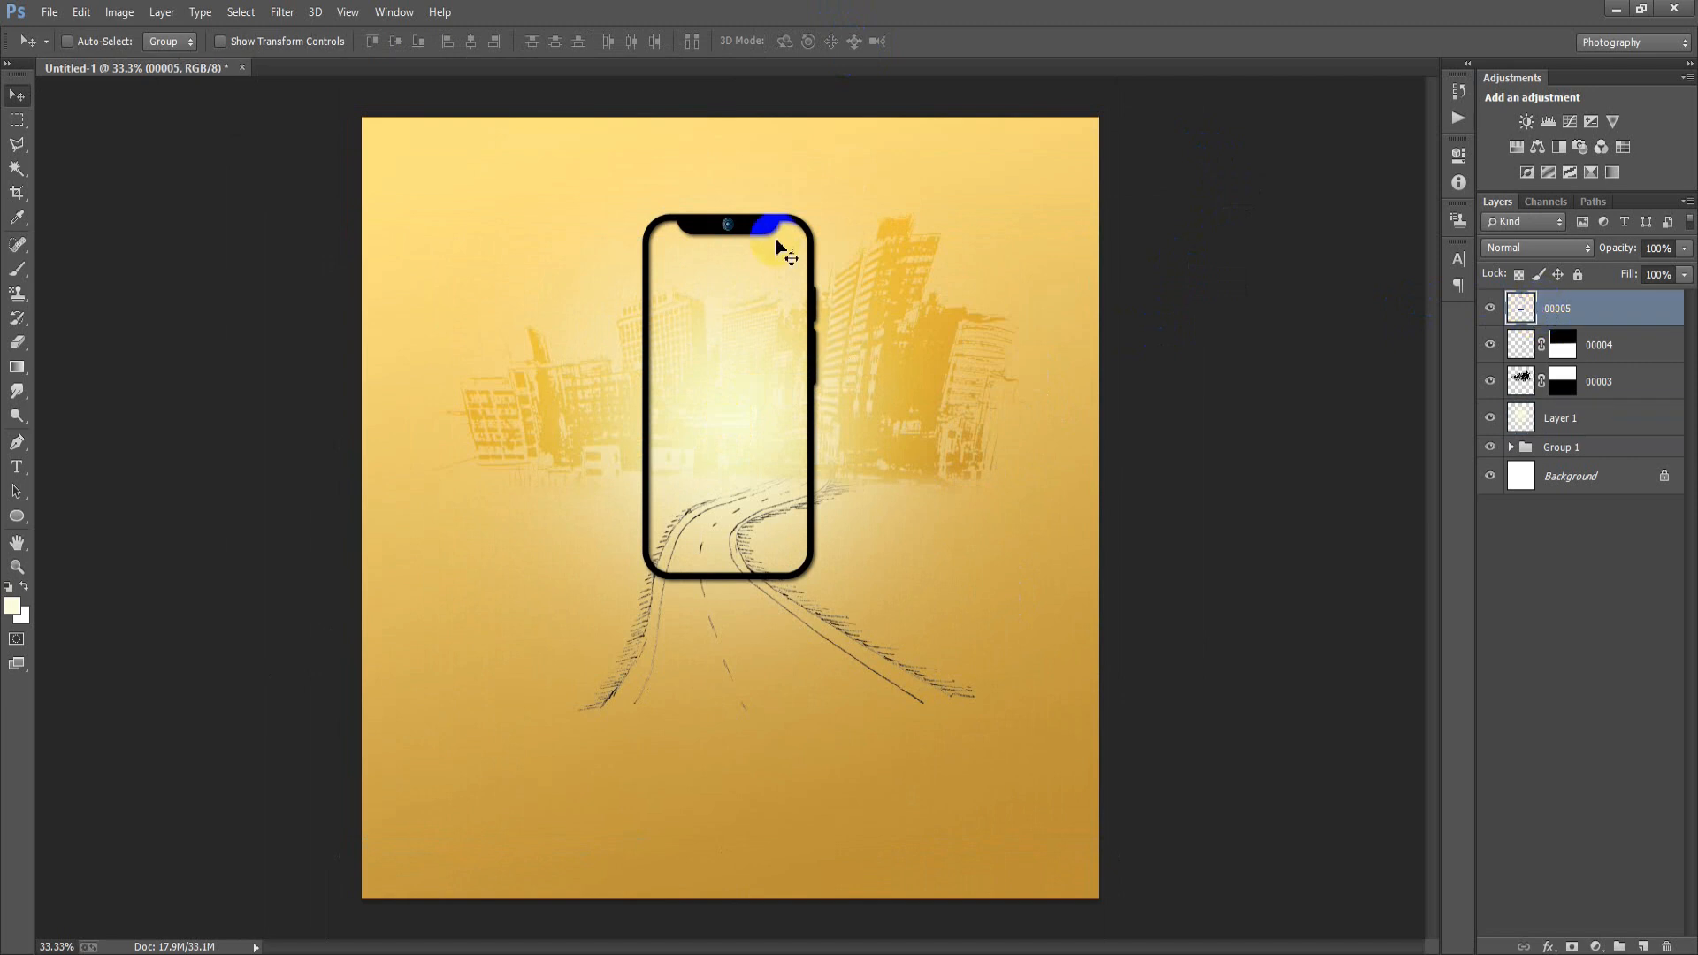
click(9, 586)
click(49, 12)
click(92, 373)
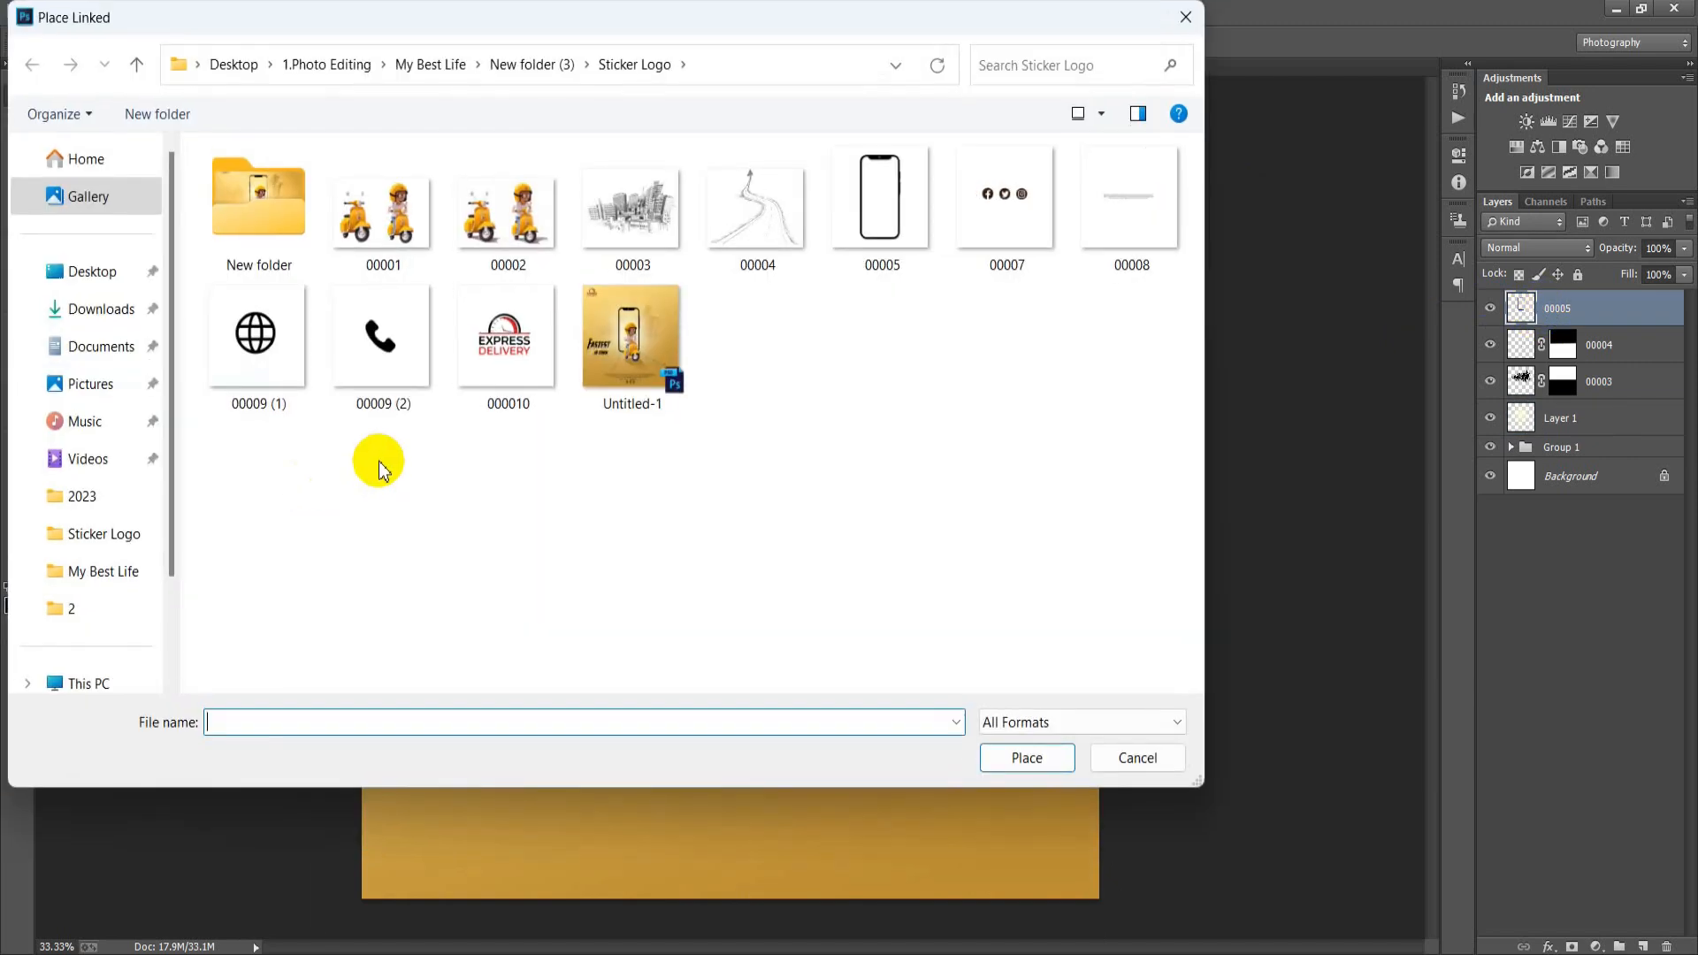
click(1164, 771)
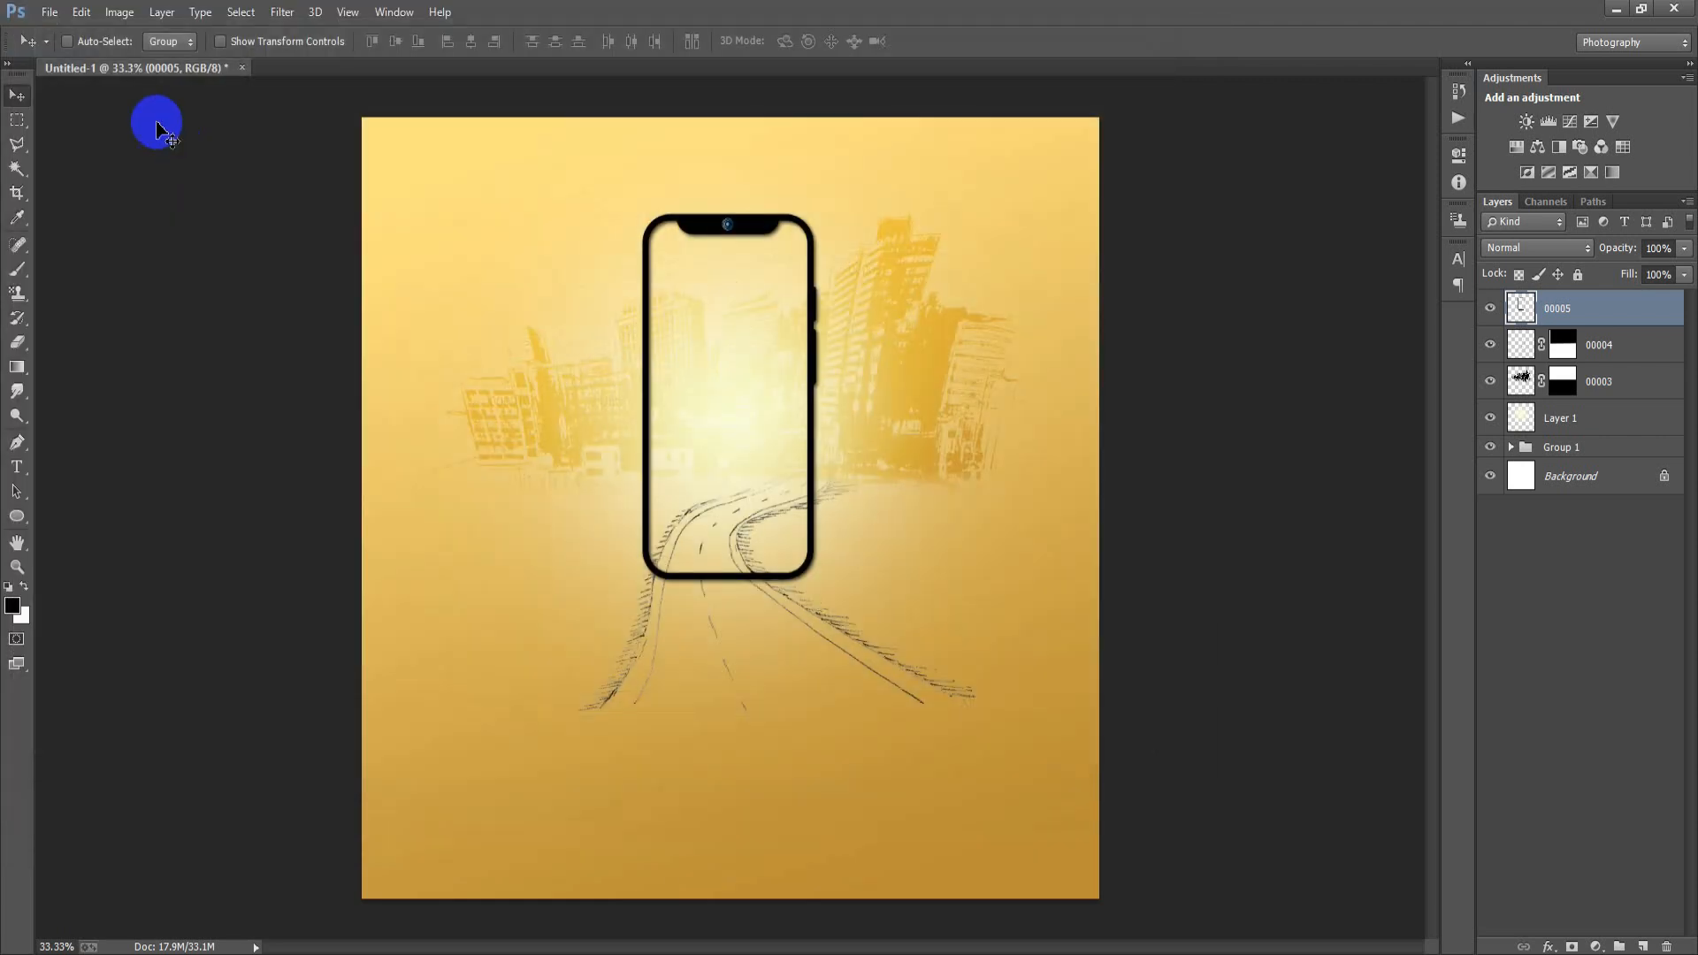
- Open the scooter image 00001 and make a rectangular selection of about 520 by 678 px around the scooter with the rider
click(49, 12)
click(53, 50)
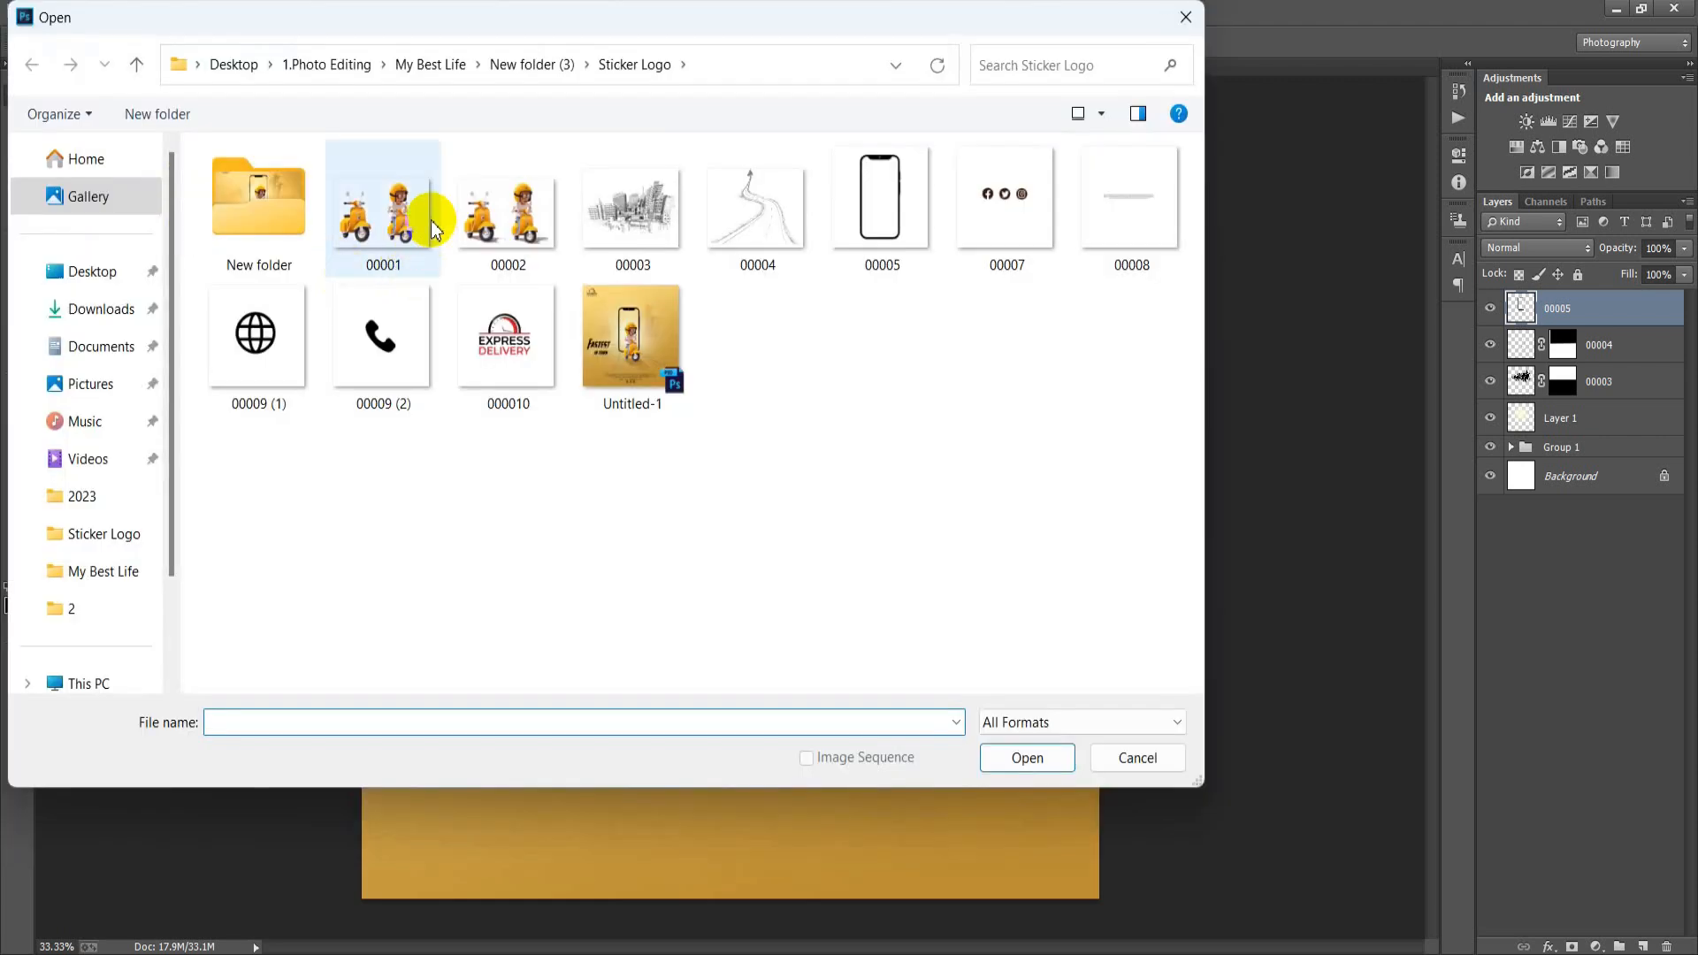
double_click(384, 212)
drag(561, 83, 672, 65)
click(18, 119)
drag(713, 176, 1186, 815)
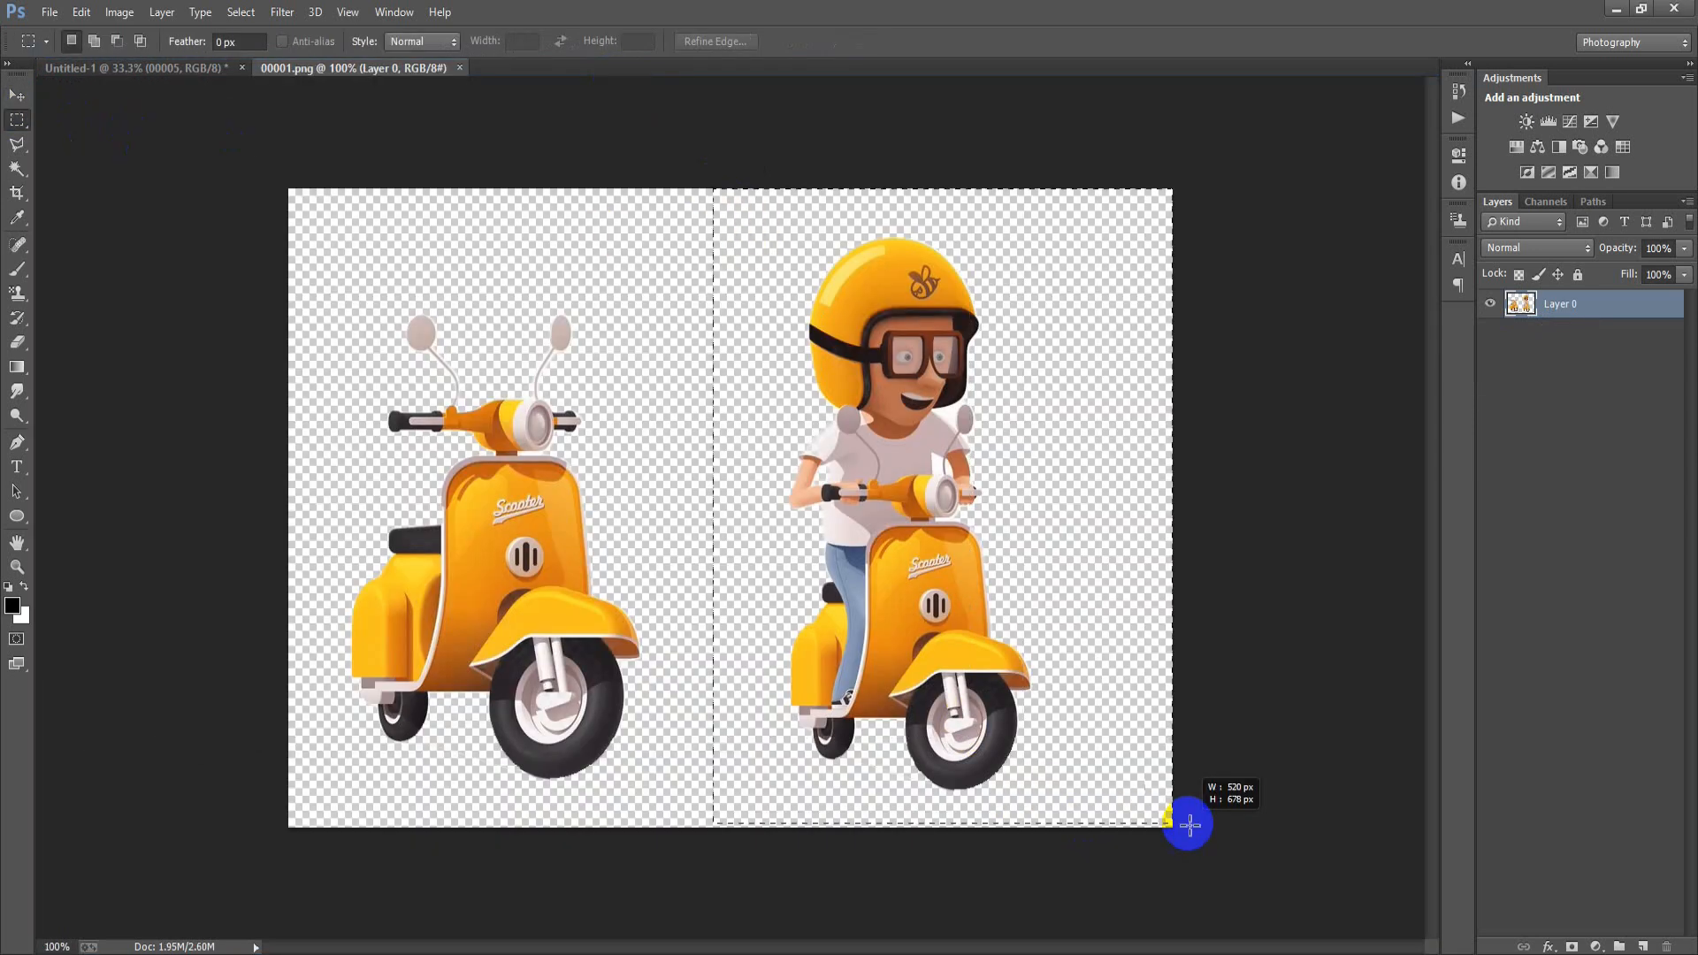
- Bring the selected rider into the poster, close the source image and place the rider at the phone frame's lower edge
click(17, 95)
drag(972, 442, 610, 518)
click(466, 68)
drag(610, 579, 735, 590)
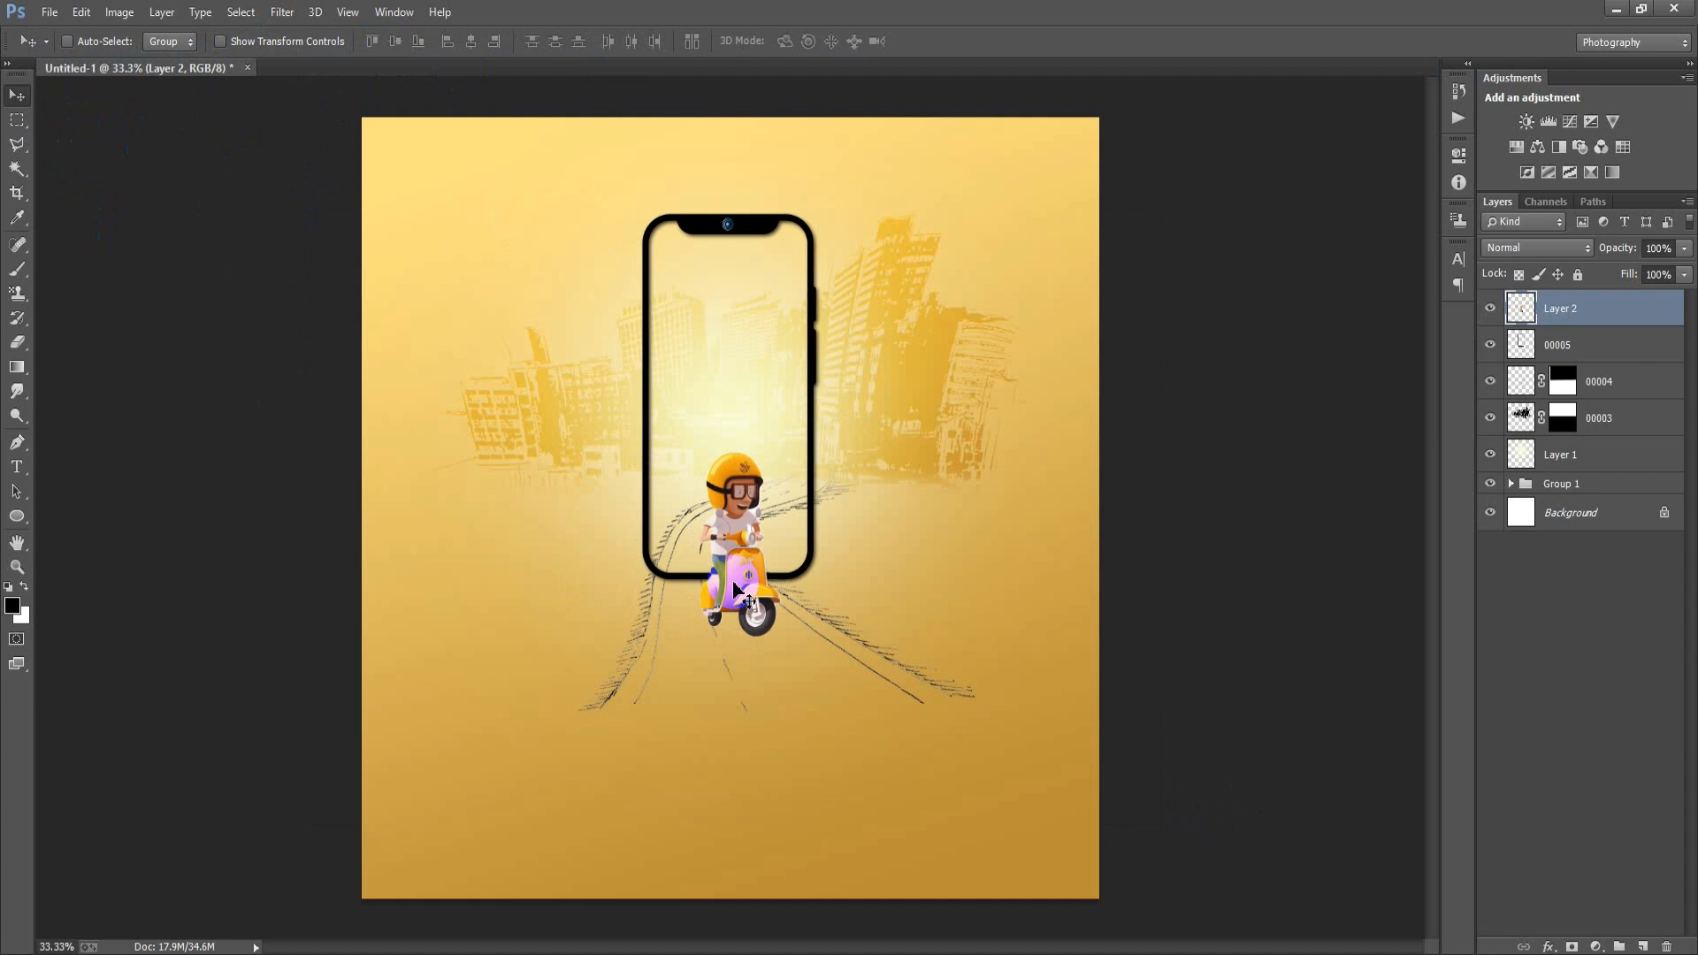
- Enlarge the scooter rider to roughly double size and position it in front of the lower half of the phone frame
key(ctrl+t)
drag(808, 648, 890, 745)
drag(728, 549, 760, 613)
drag(923, 682, 867, 649)
drag(780, 588, 778, 601)
click(852, 41)
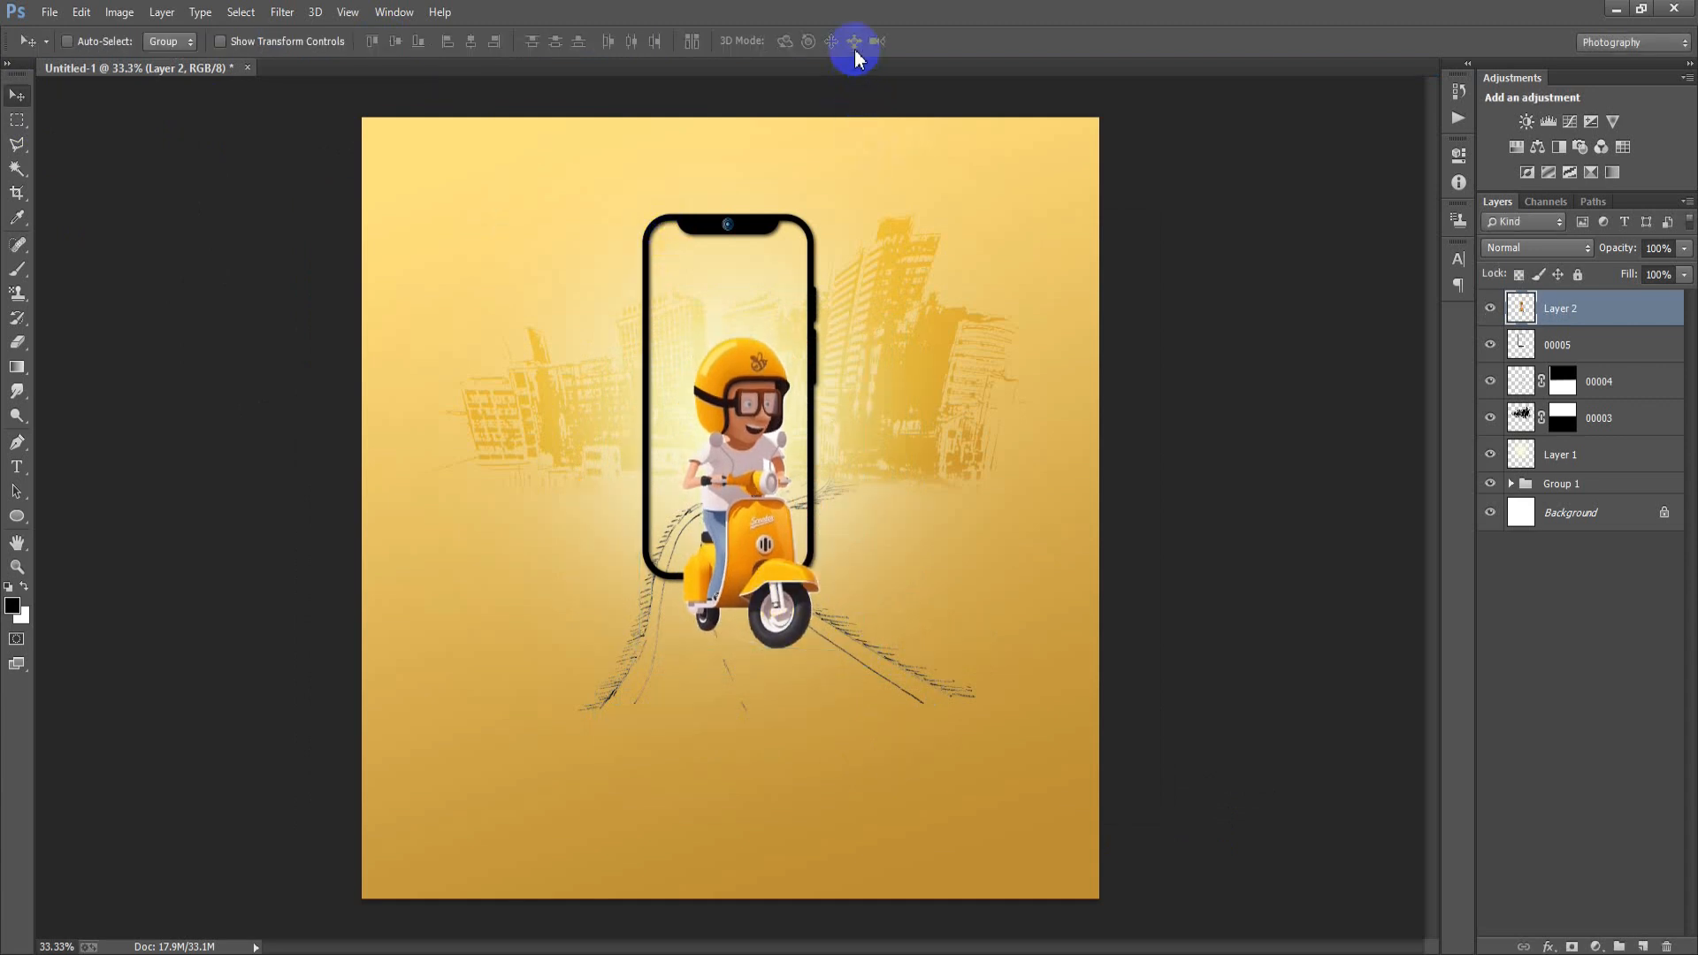
- Add a layer above the phone frame and paint one soft black spot beside it with a 131 px, 0% hardness brush
click(1614, 351)
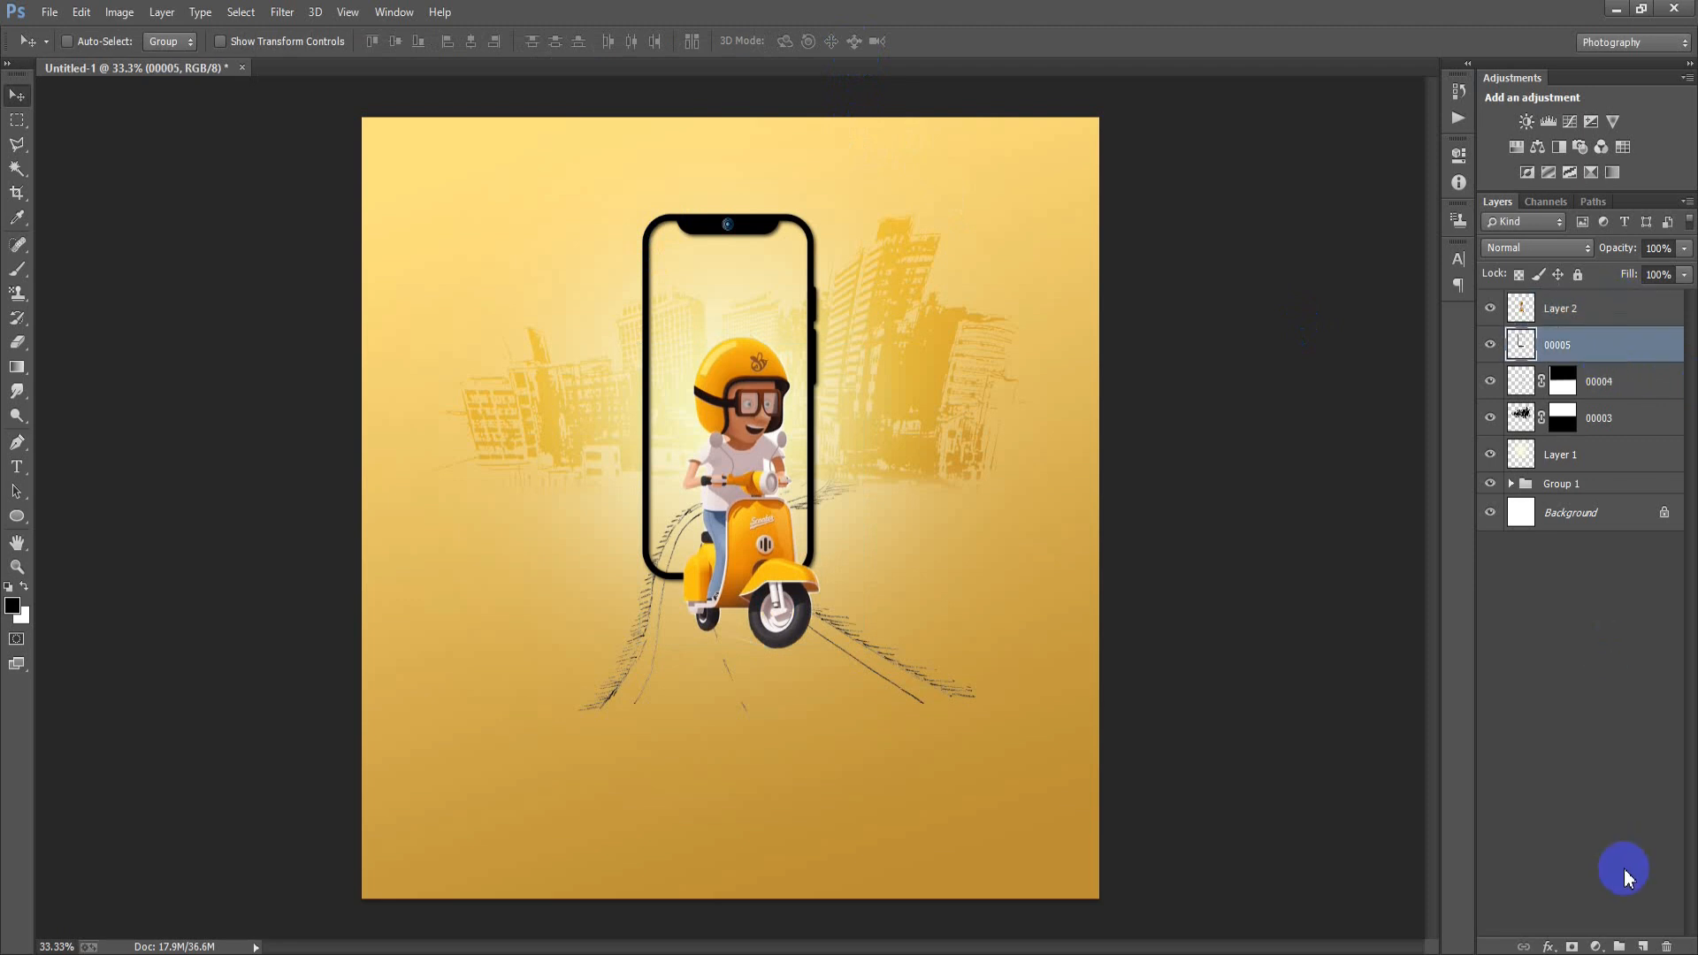
click(1643, 947)
click(16, 272)
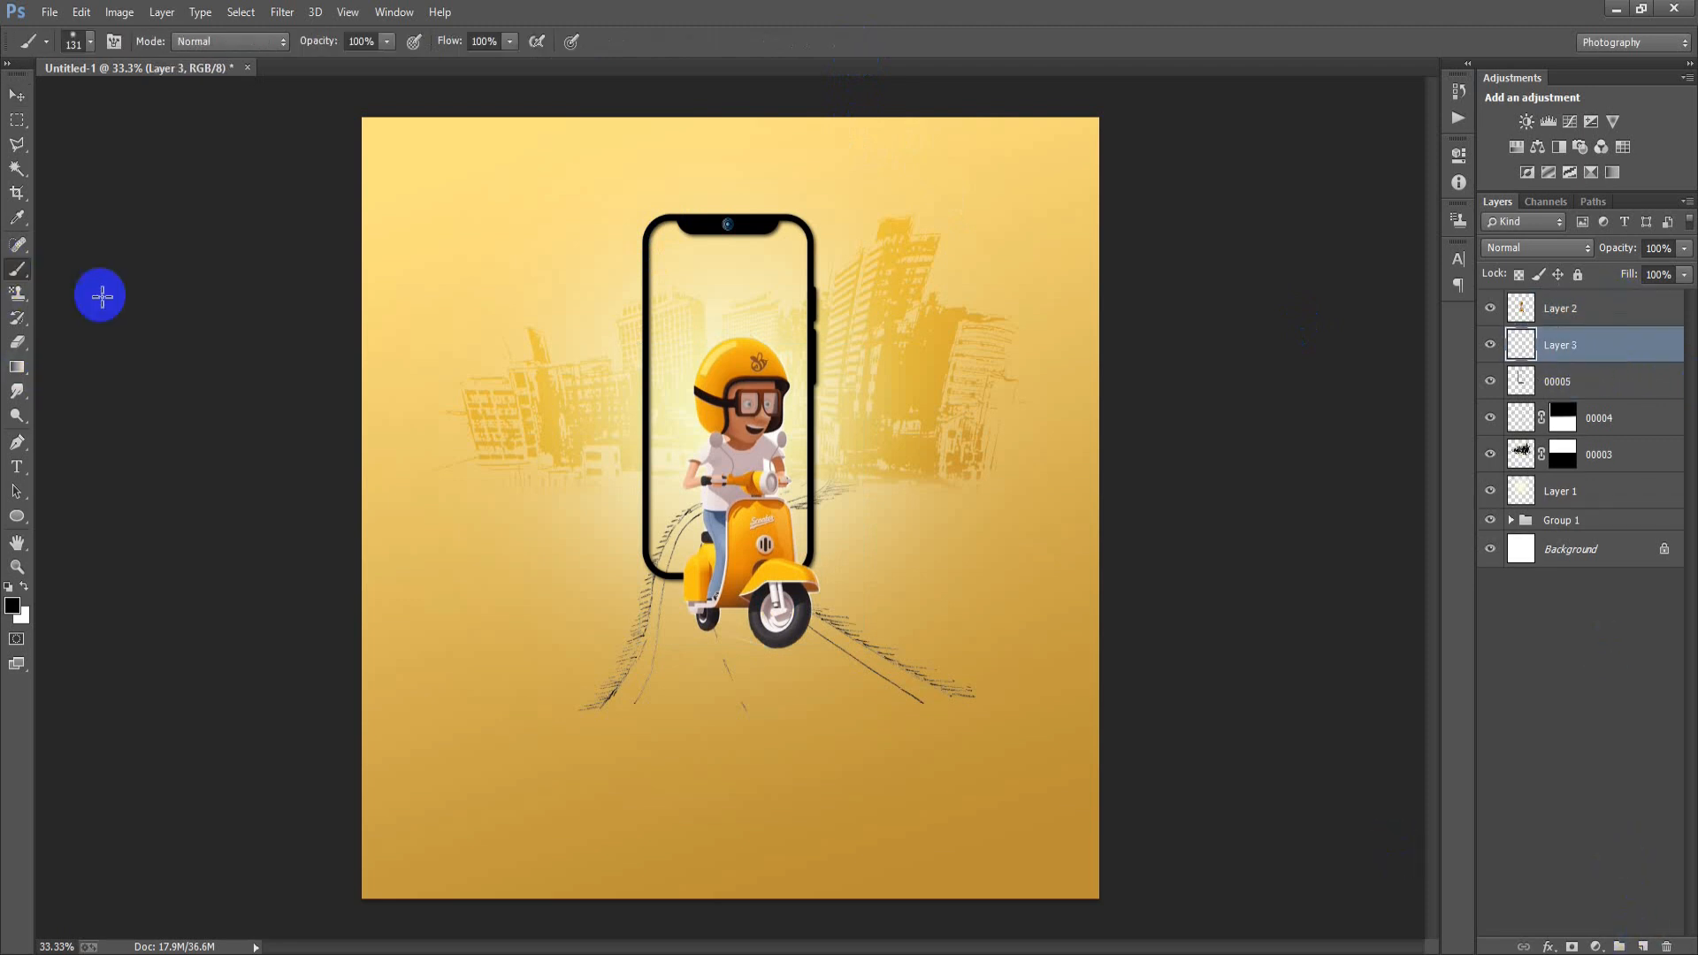
right_click(507, 329)
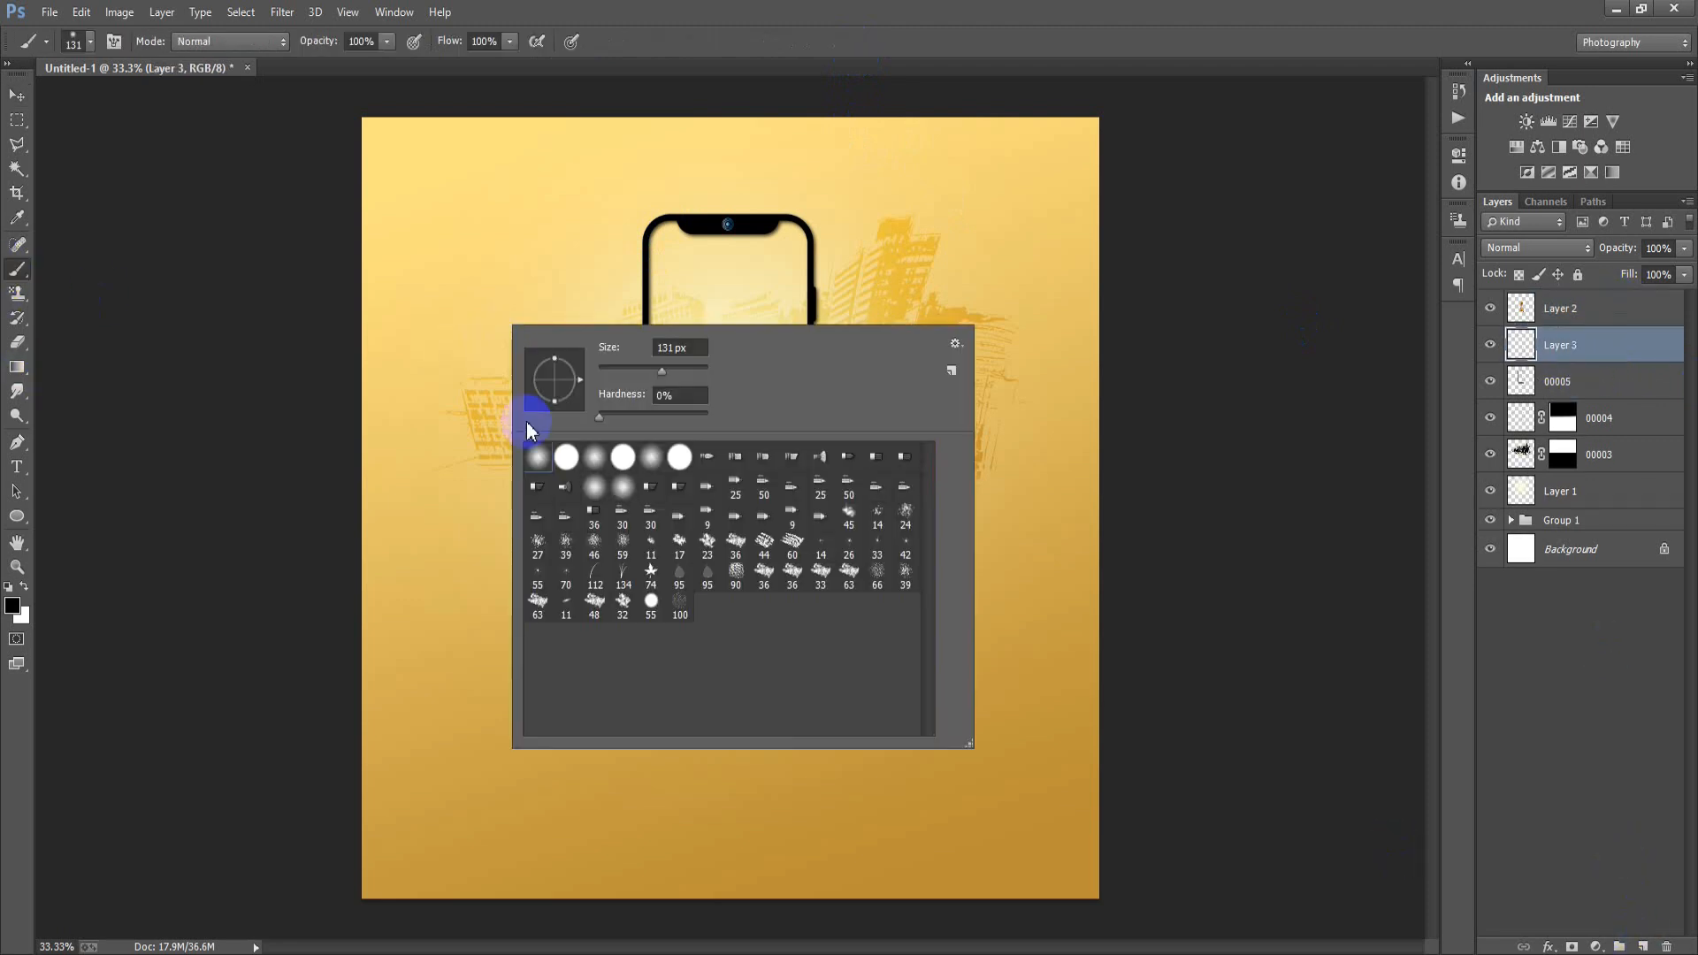
click(429, 296)
click(16, 93)
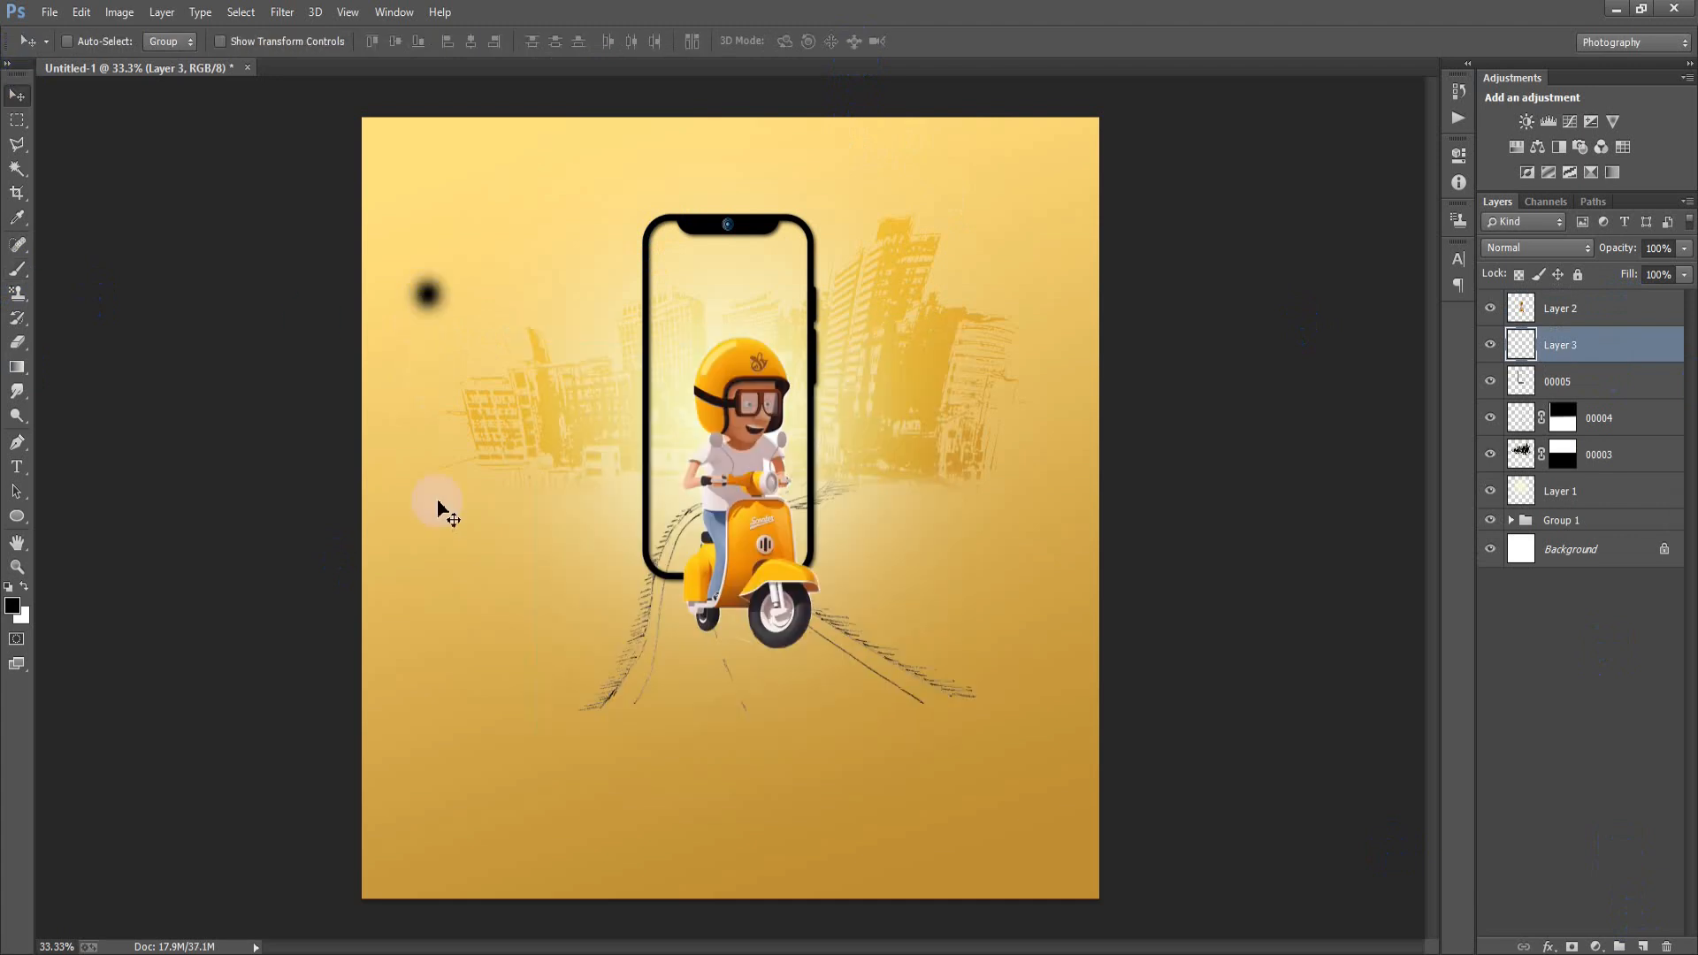
- Flatten the black spot to about 18% of its height and place it as a shadow under the scooter's front wheel
key(ctrl+t)
drag(428, 327, 431, 305)
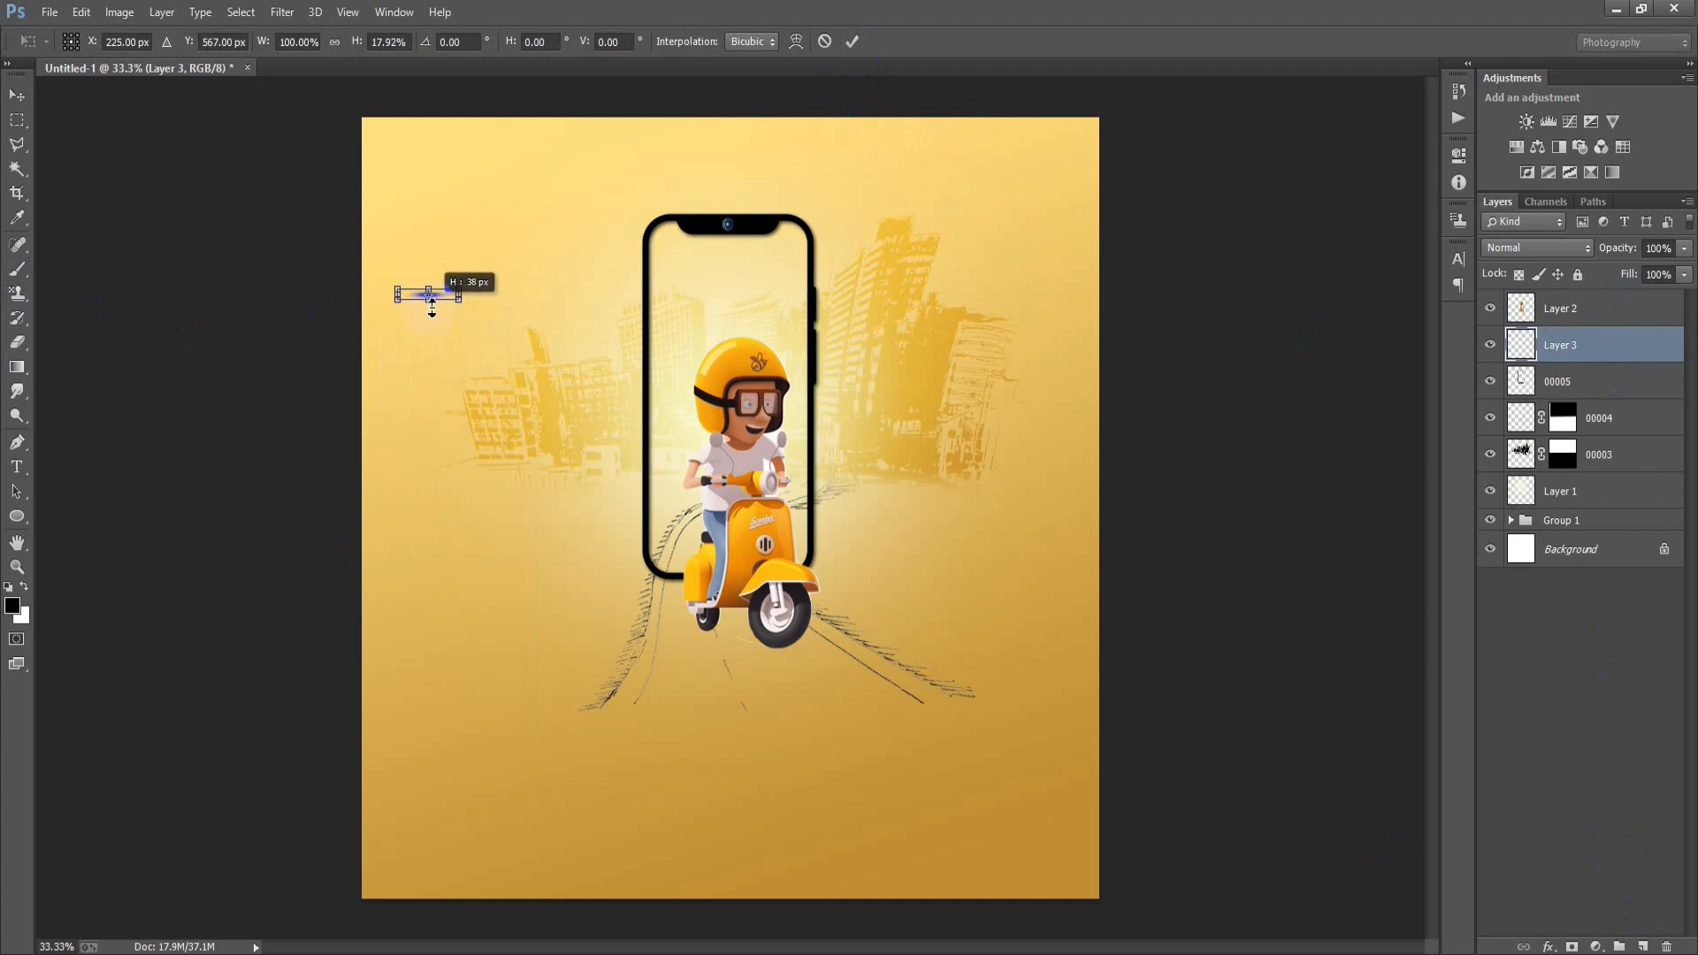
click(852, 40)
drag(443, 301, 720, 627)
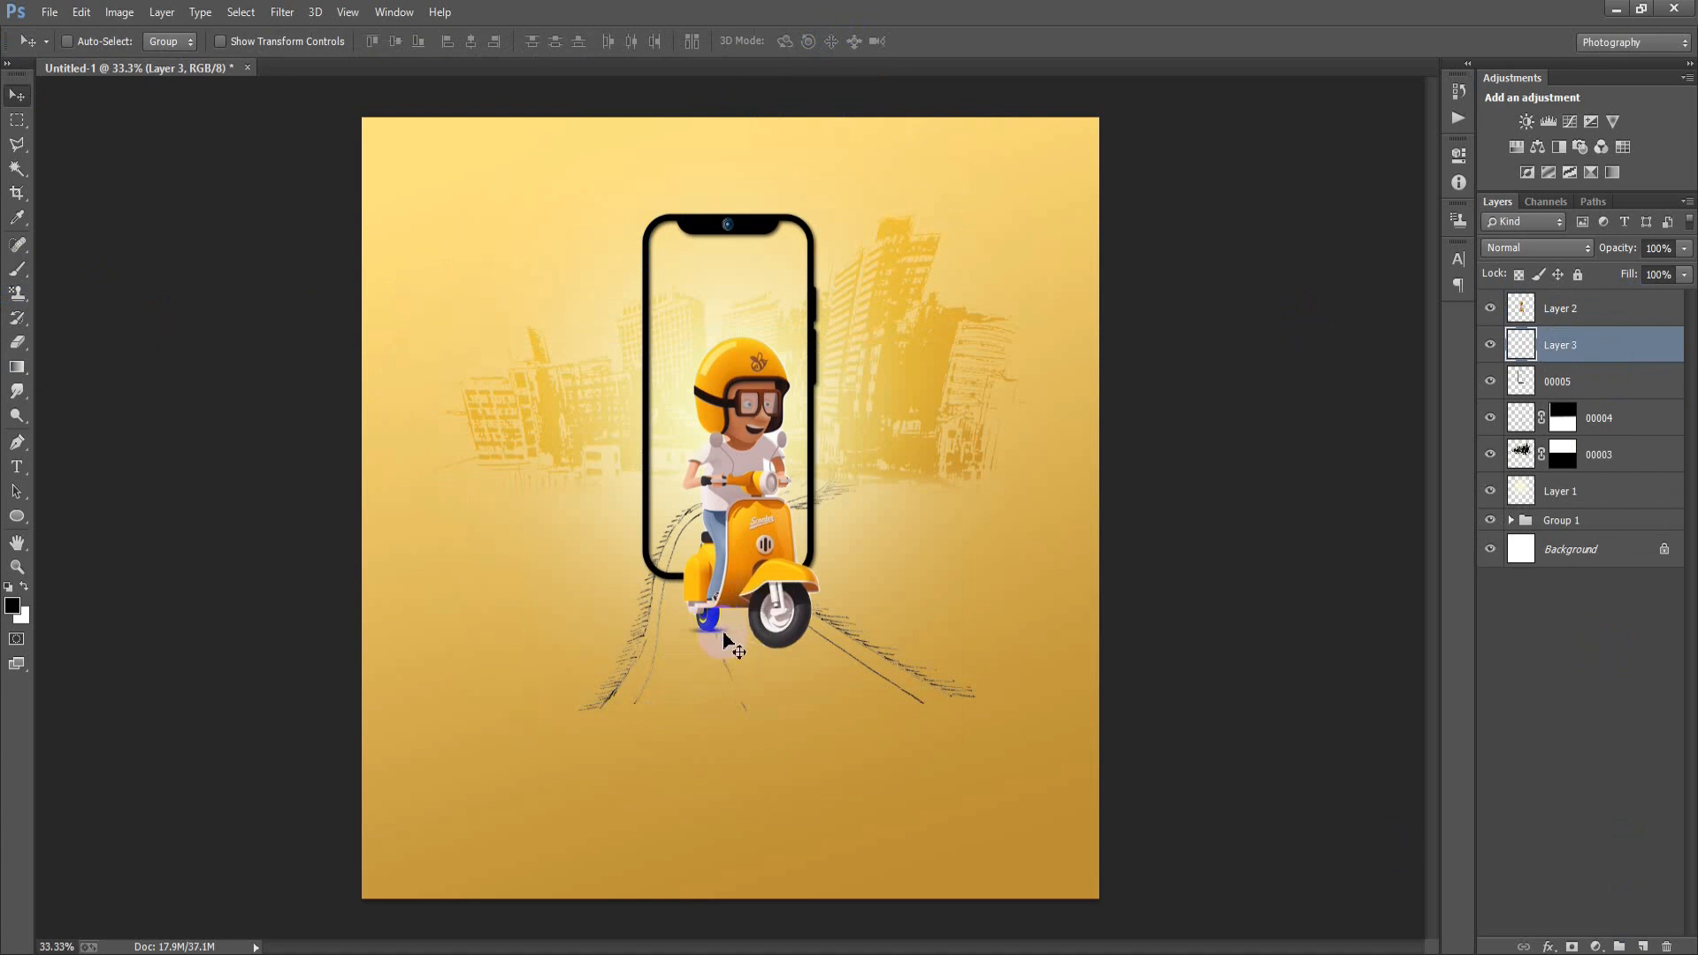
drag(707, 649, 791, 650)
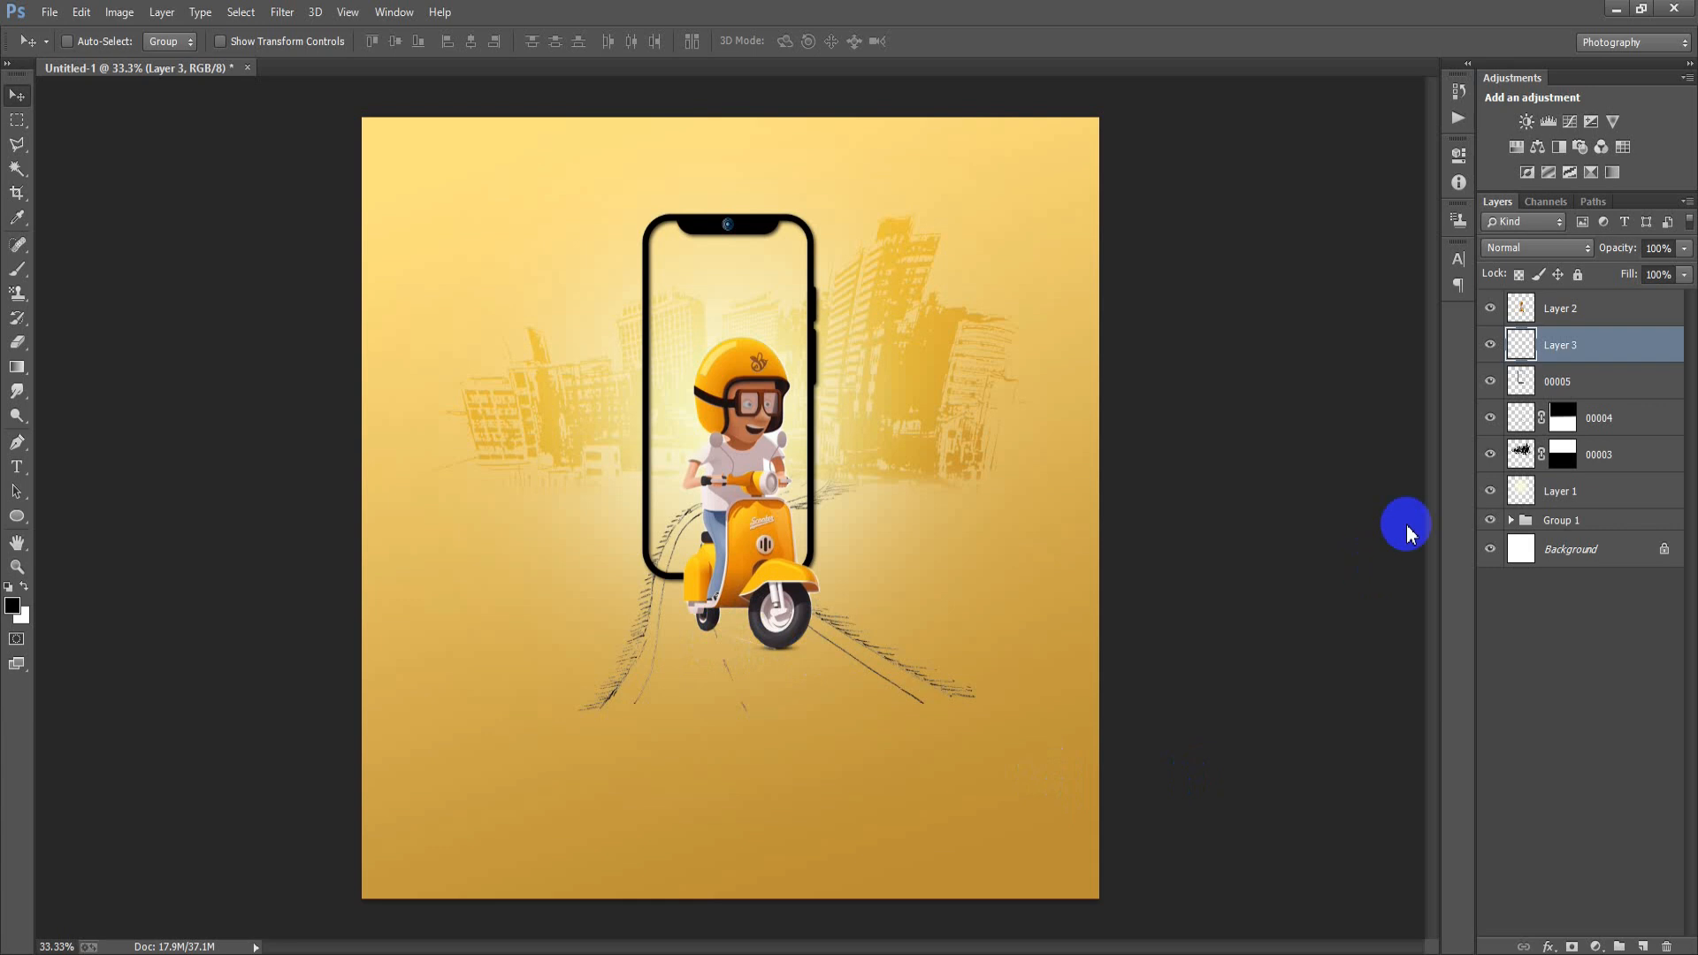
- Duplicate the wheel shadow under the scooter's rear wheel and reduce the shadow opacity, with the original Layer 3 at about 63%
click(1490, 347)
click(1490, 346)
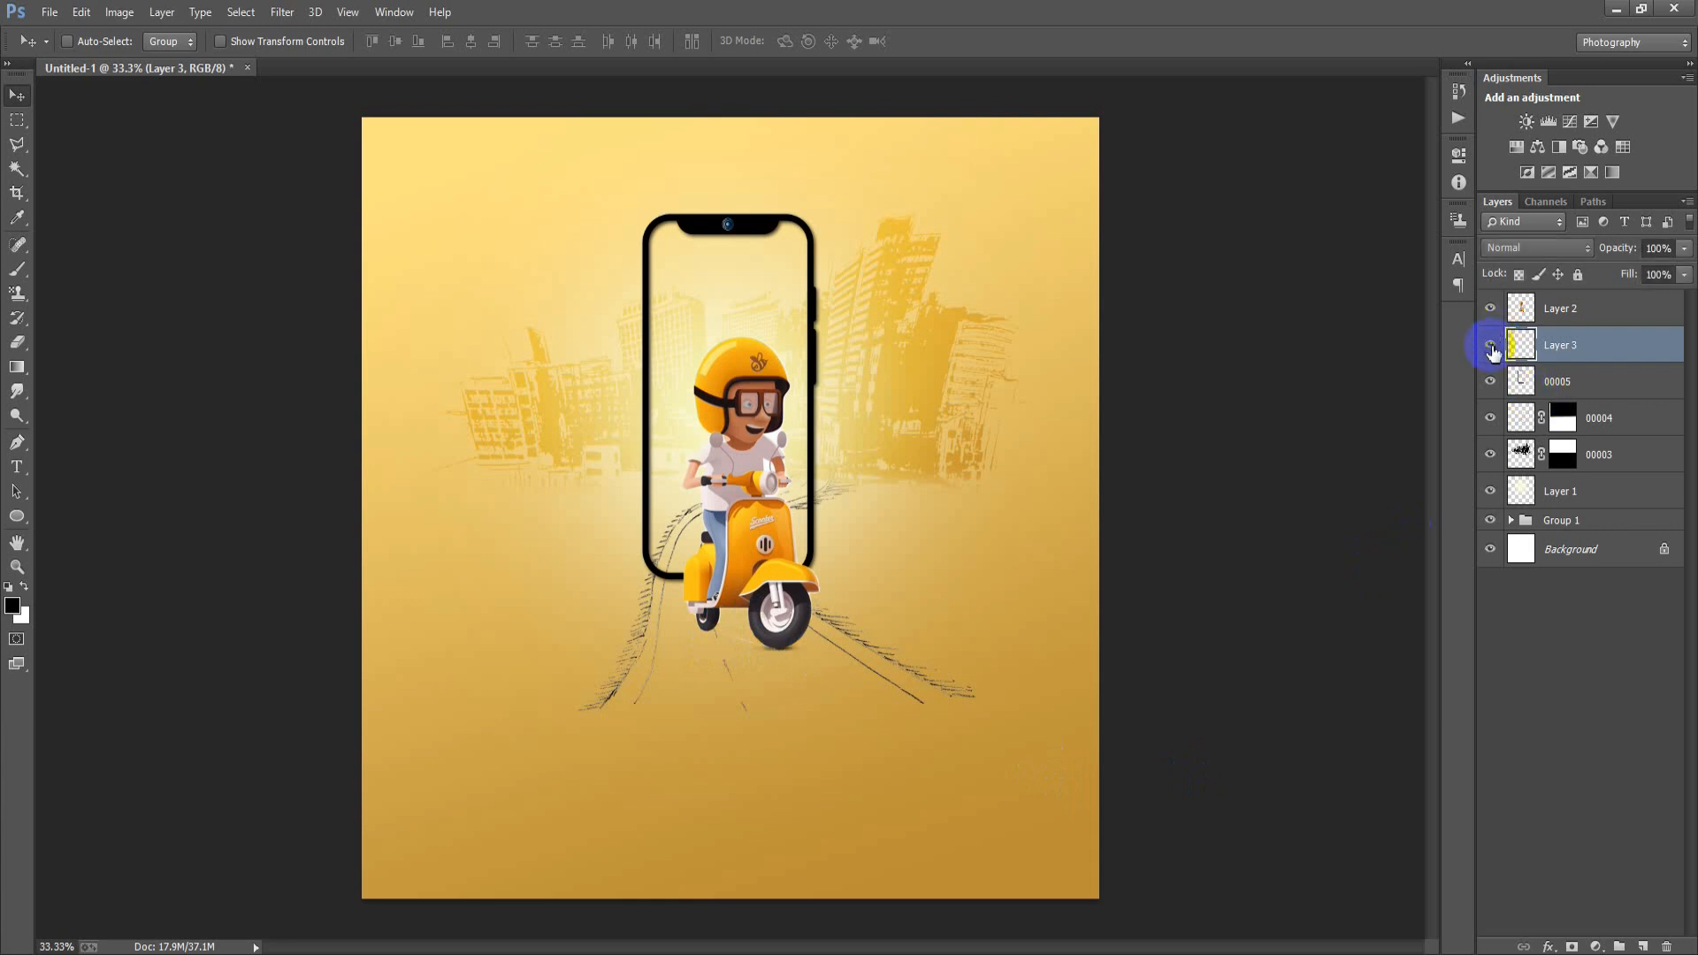
drag(778, 657, 765, 707)
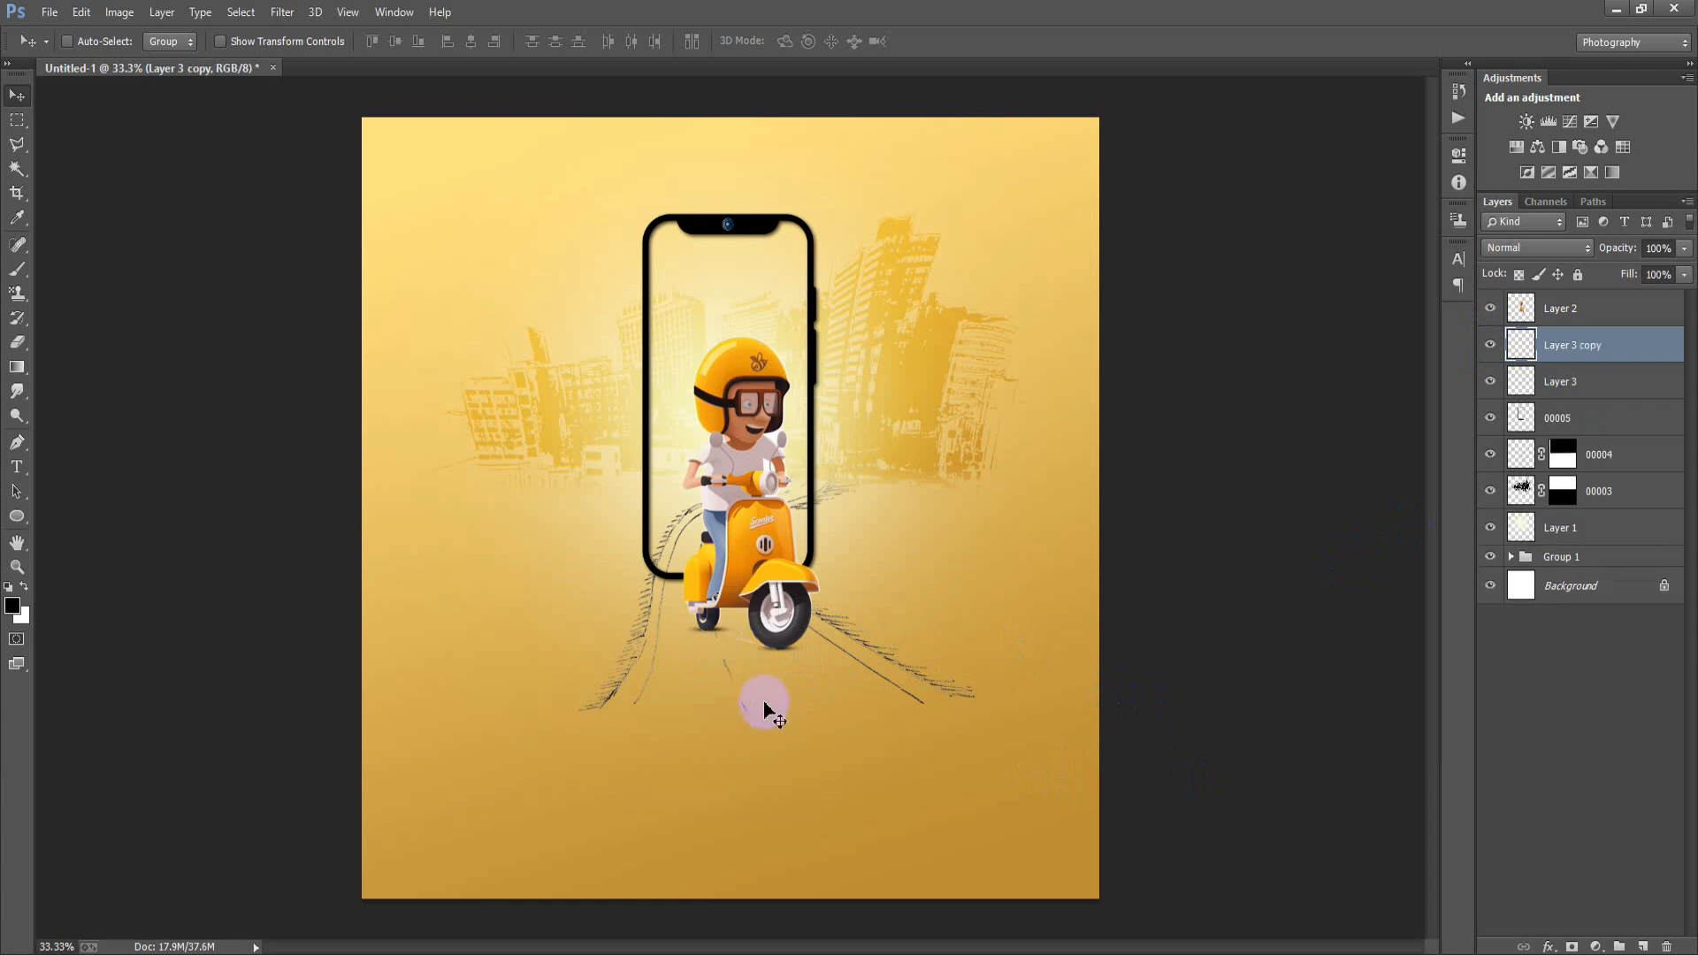
click(1685, 249)
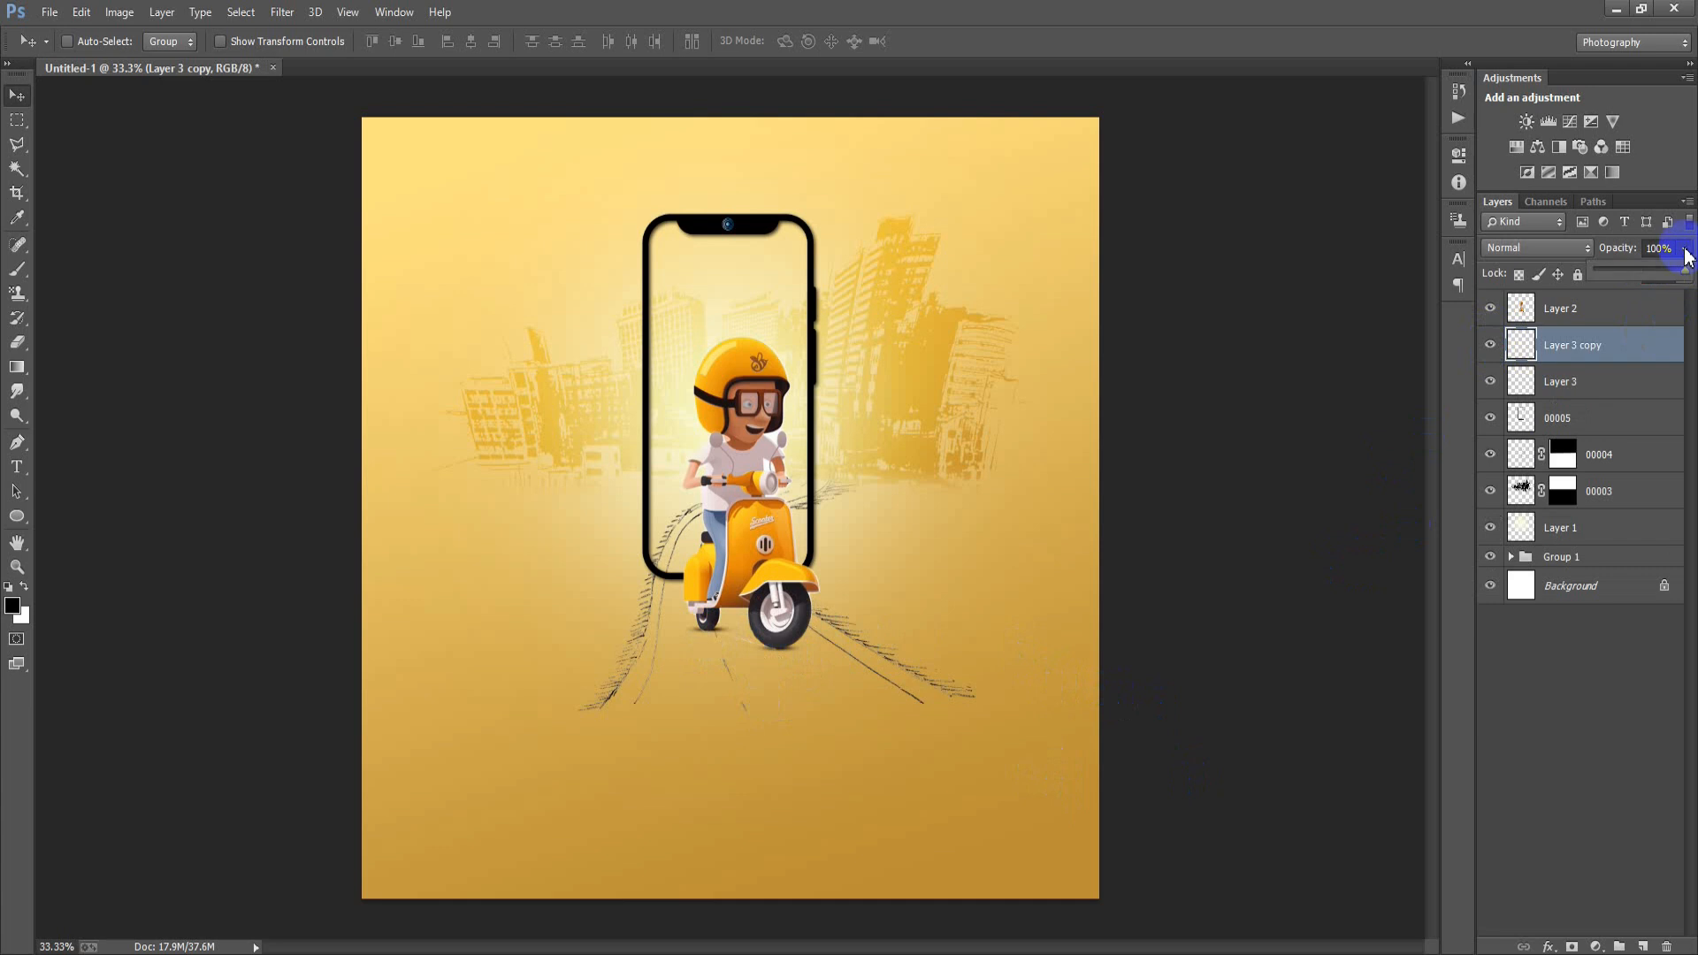
click(1636, 380)
click(1683, 250)
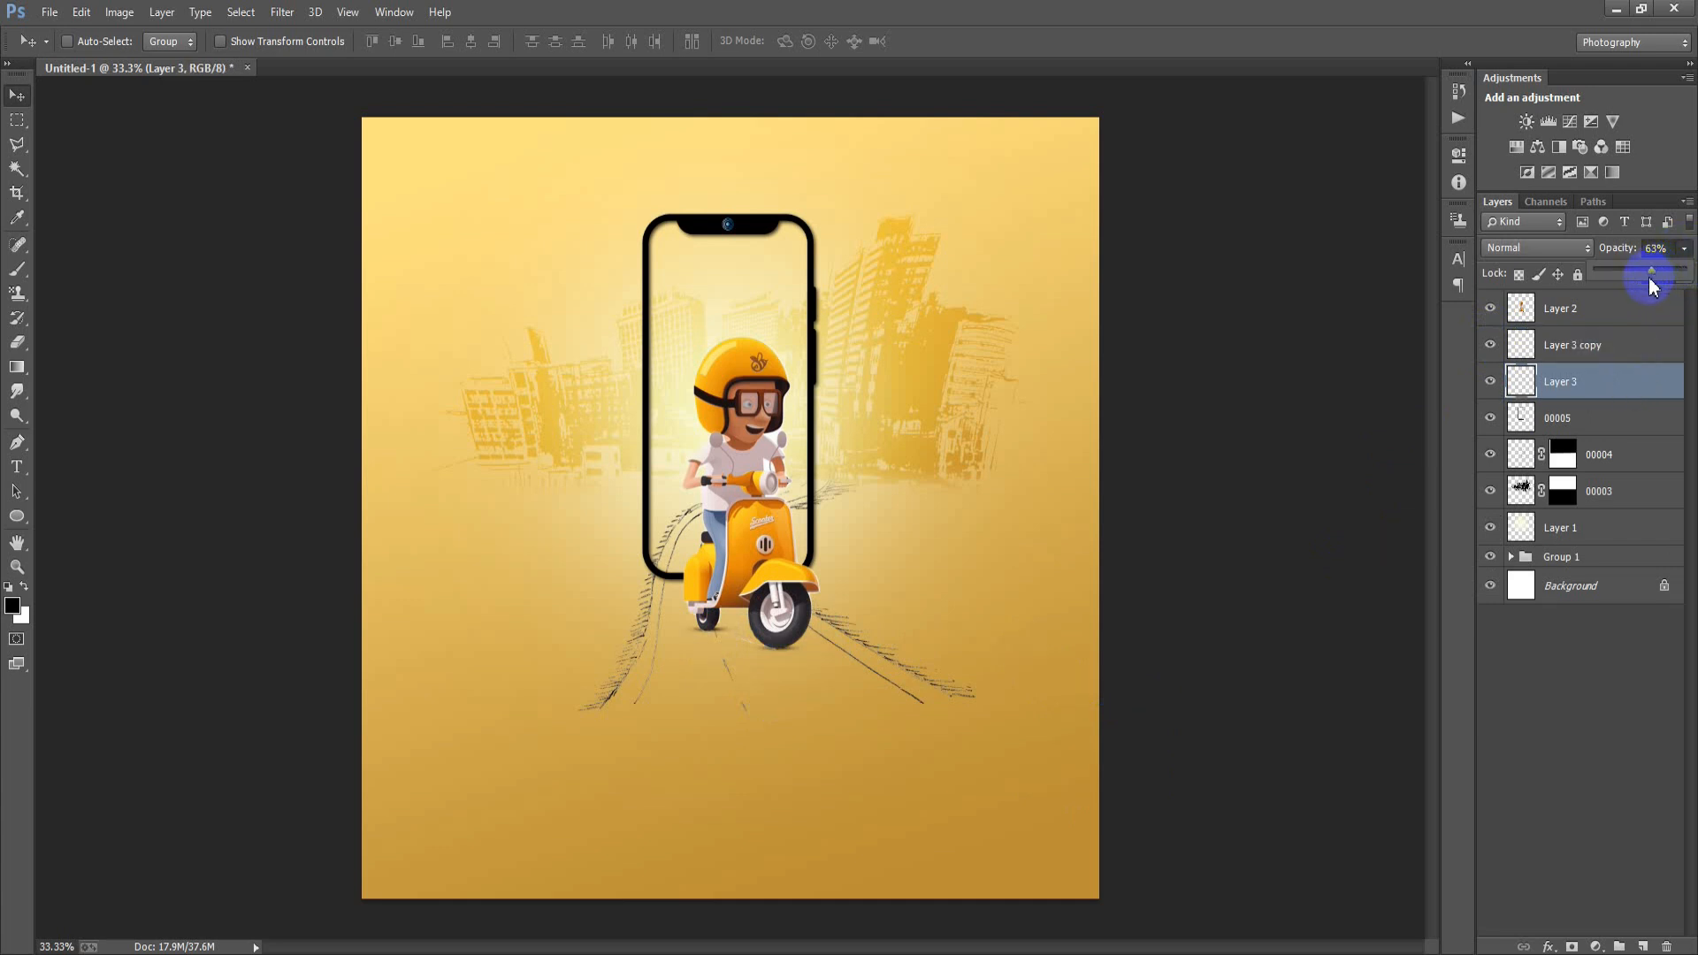
- Add a new layer directly above the phone frame layer and set the soft brush size to 160 px
click(1627, 420)
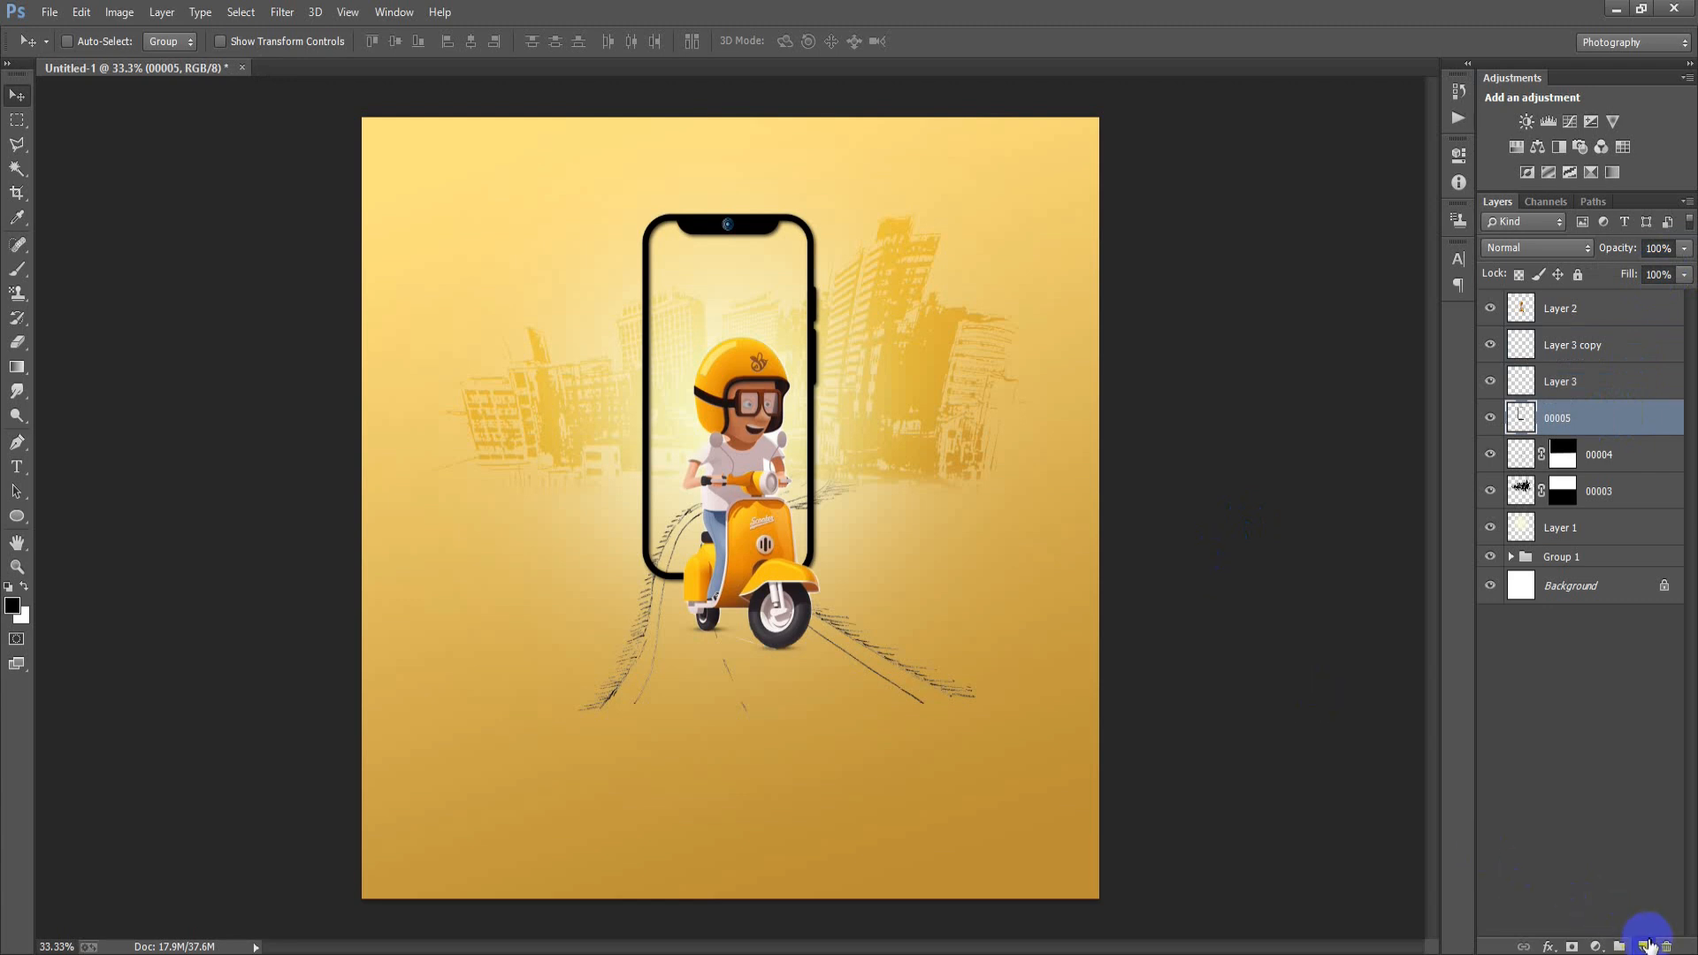
click(1645, 946)
click(28, 265)
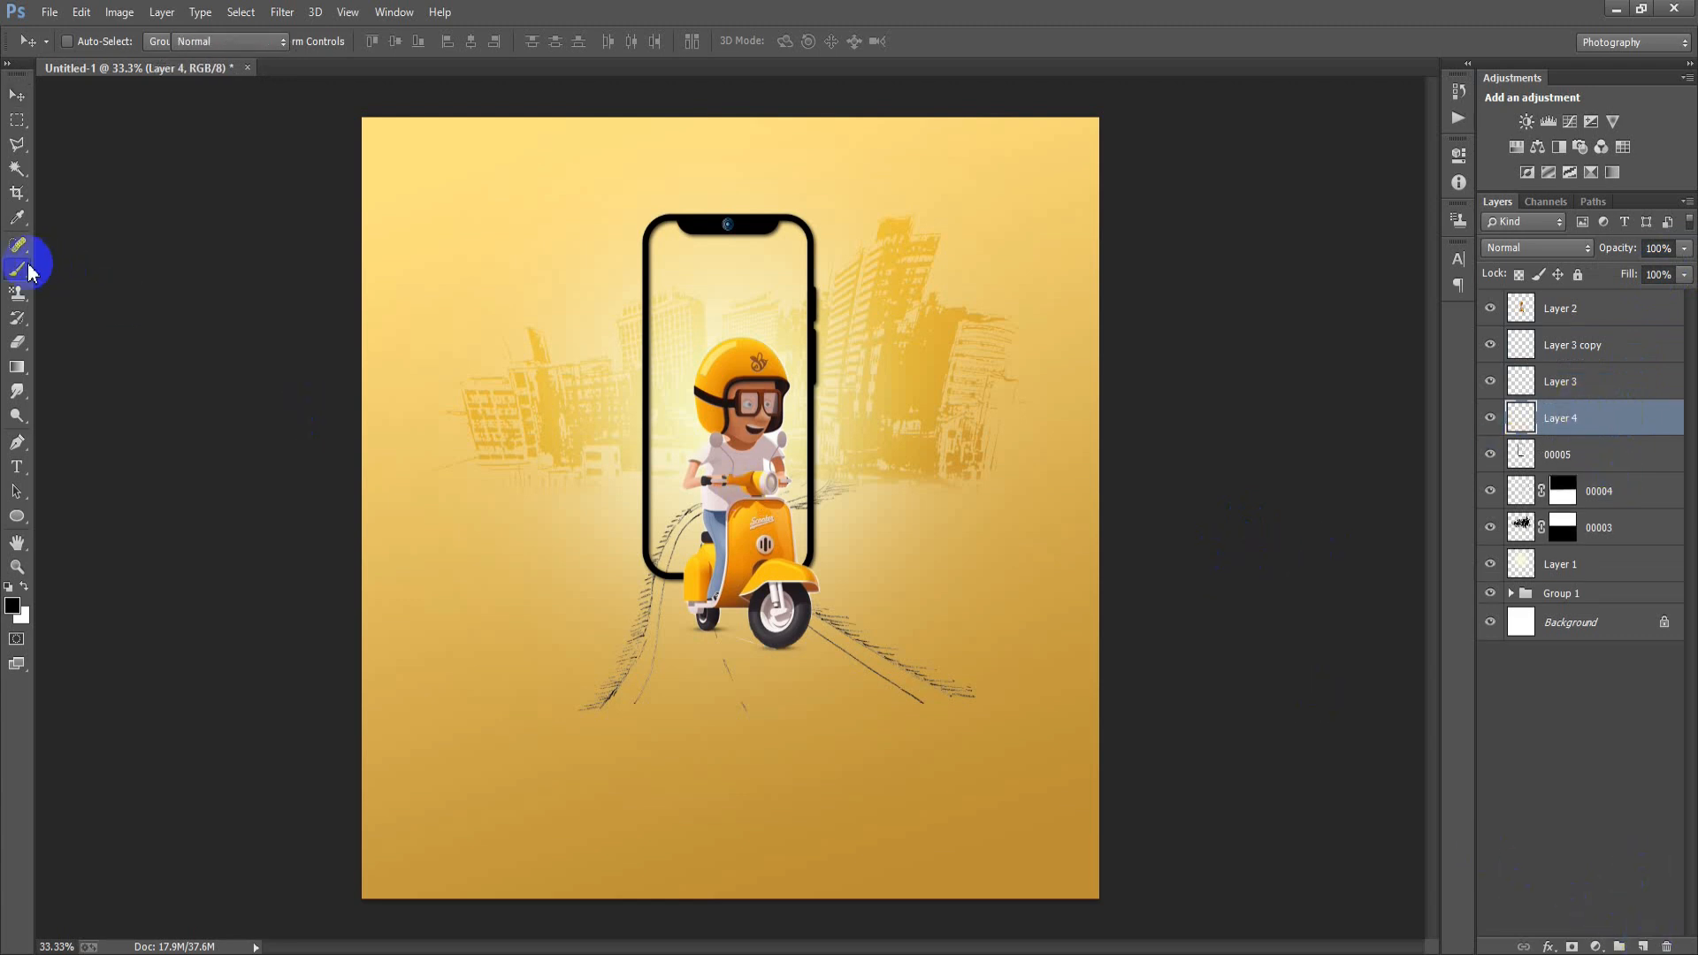
right_click(31, 270)
click(75, 265)
right_click(530, 356)
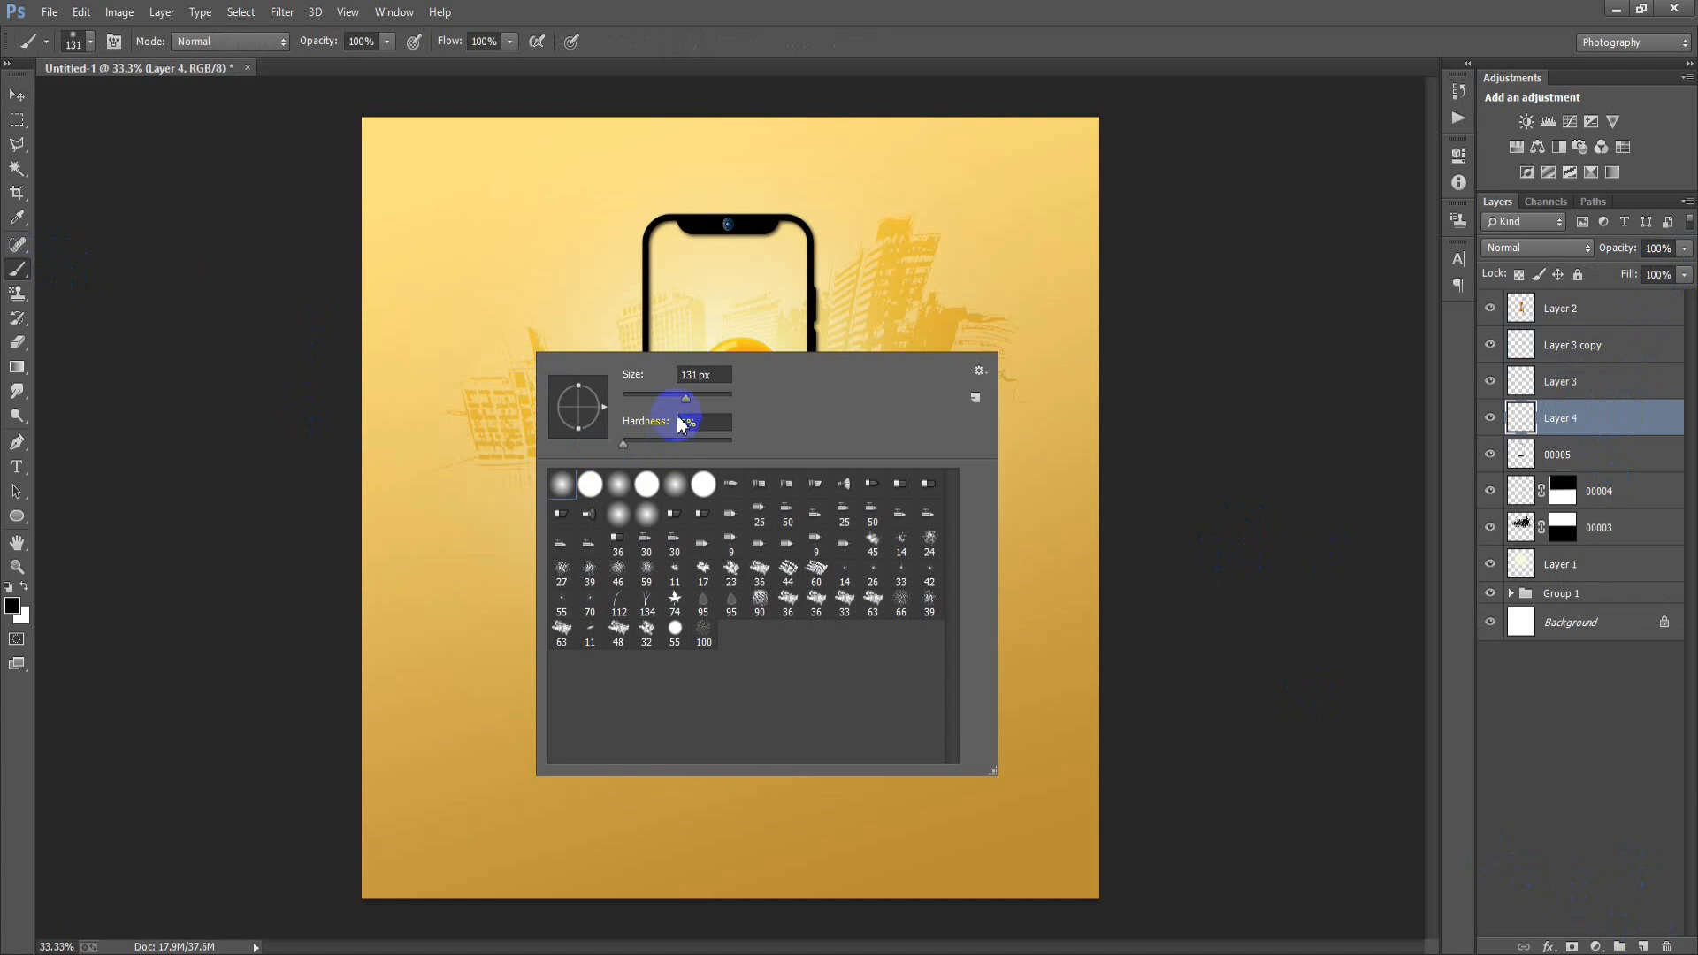
drag(692, 409, 698, 405)
click(778, 64)
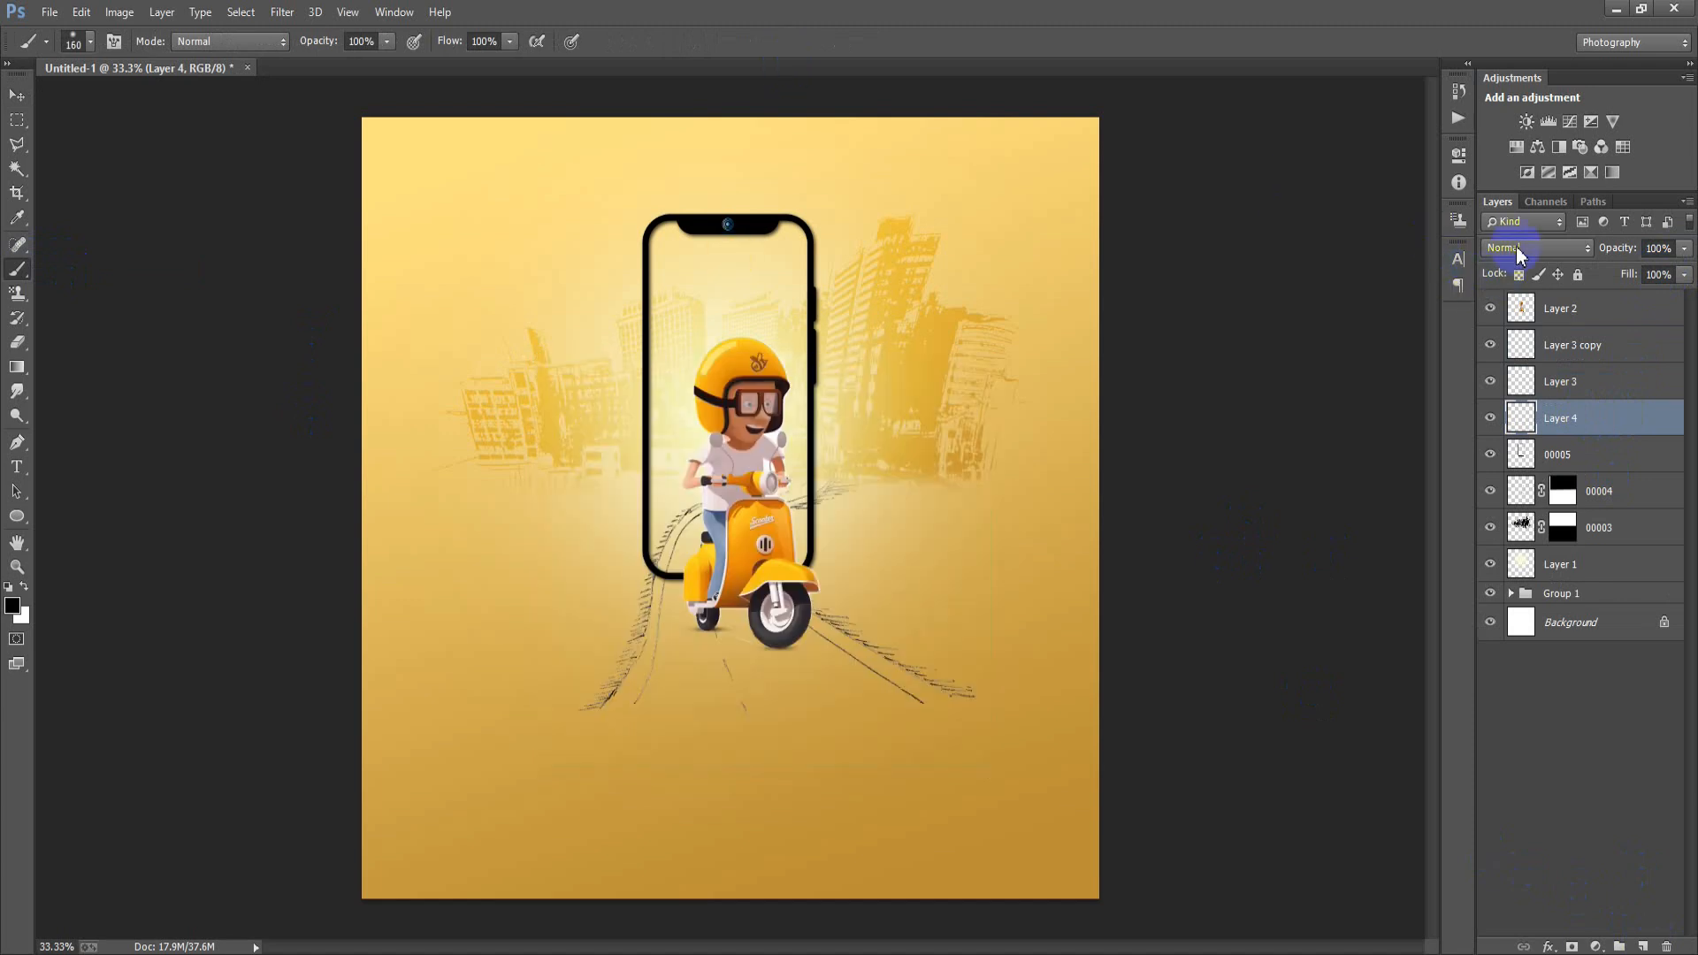
- Set the new layer's blend mode to Soft Light and paint a black cast shadow on the road below the scooter
click(1519, 252)
click(1519, 569)
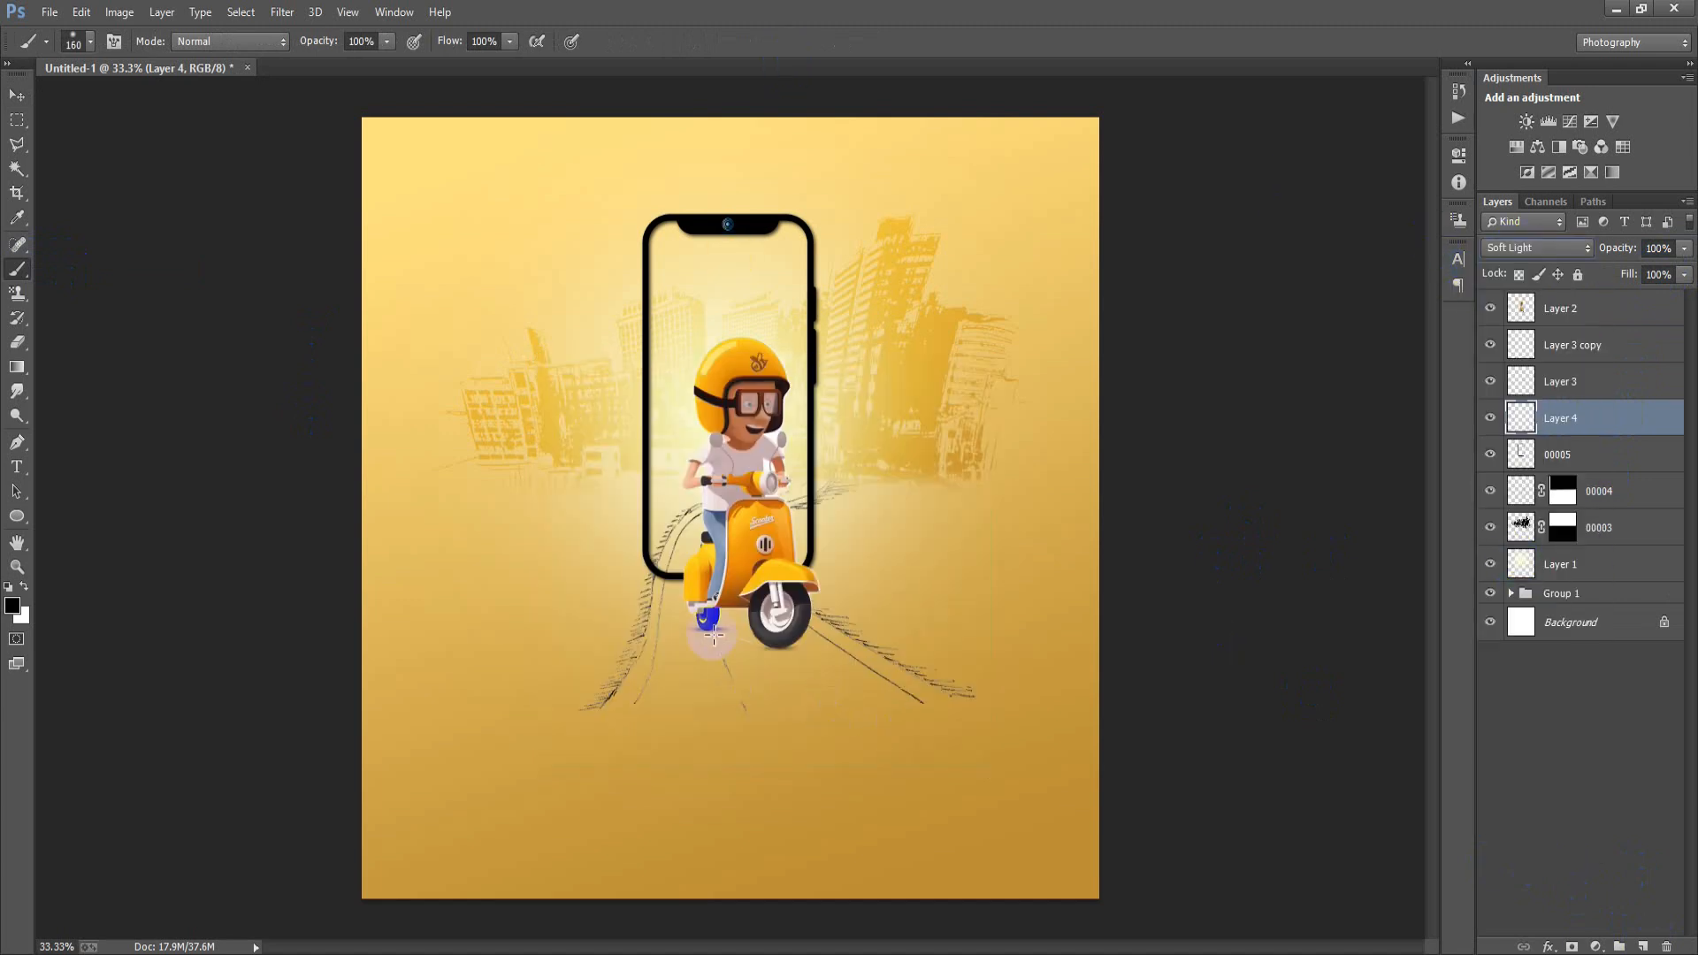
mouse_move(730, 637)
mouse_down()
mouse_move(804, 650)
mouse_move(785, 663)
mouse_move(797, 689)
mouse_move(830, 661)
mouse_move(864, 689)
mouse_move(843, 661)
mouse_move(804, 702)
mouse_move(756, 664)
mouse_move(813, 716)
mouse_move(858, 703)
mouse_move(866, 733)
mouse_move(872, 698)
mouse_move(824, 641)
mouse_move(751, 675)
mouse_up()
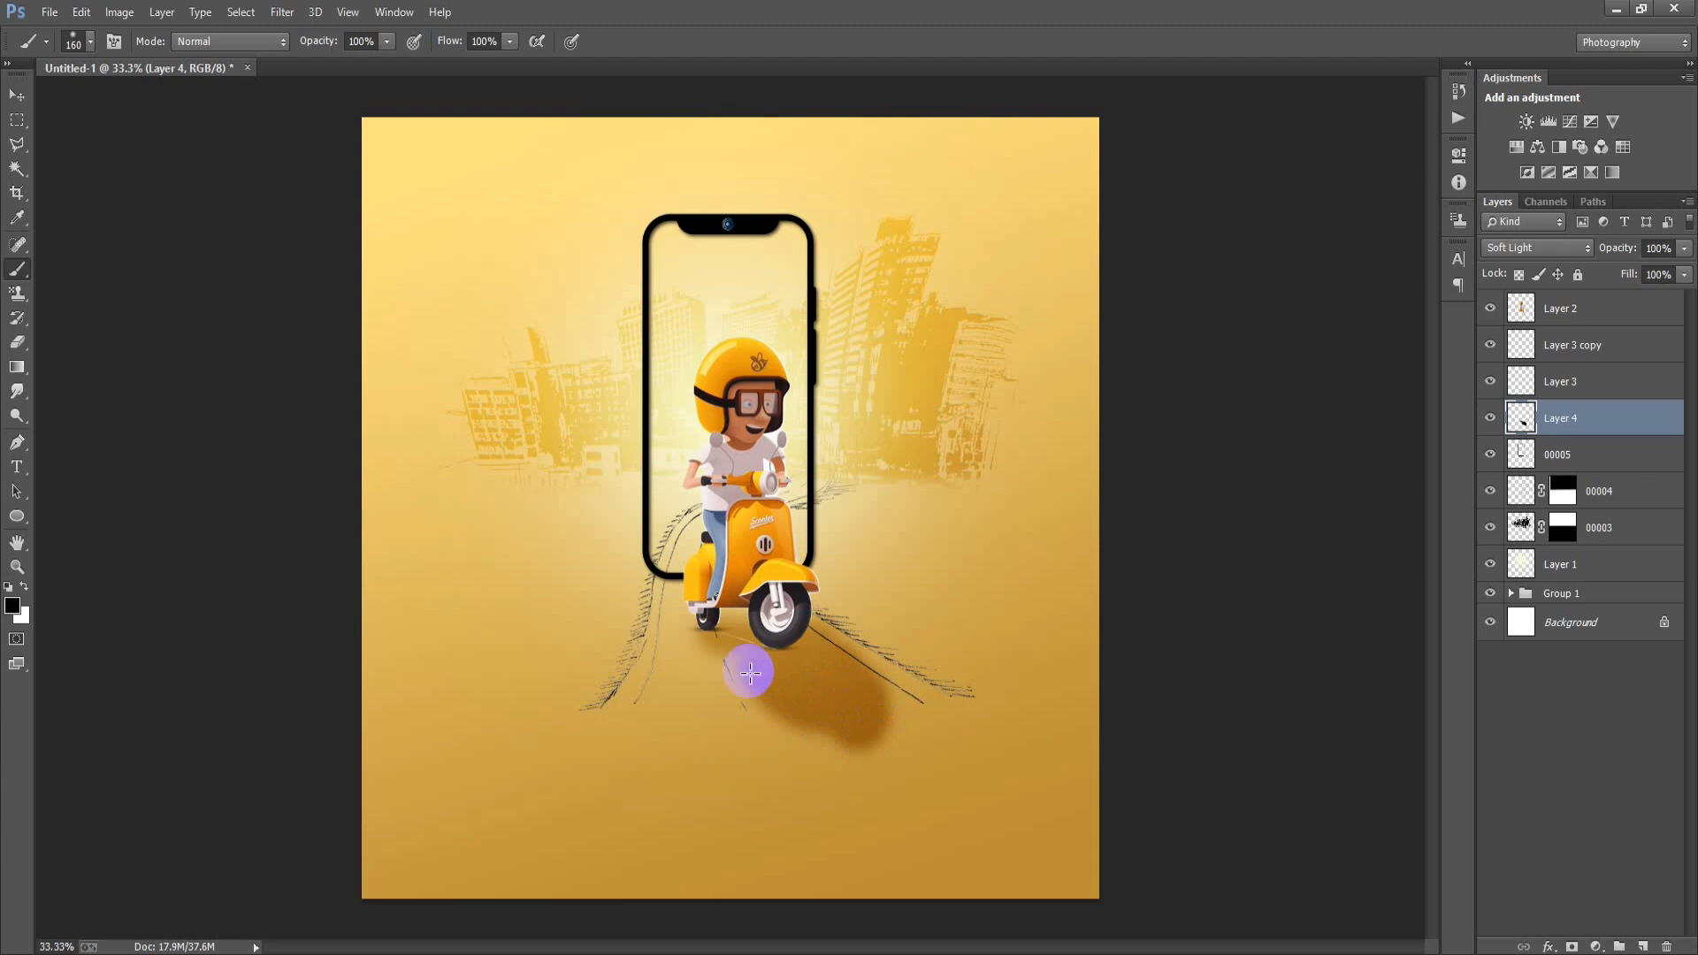
- Lower the opacity of the scooter's cast shadow layer to about 45%
click(18, 96)
click(1682, 252)
drag(1644, 276, 1643, 276)
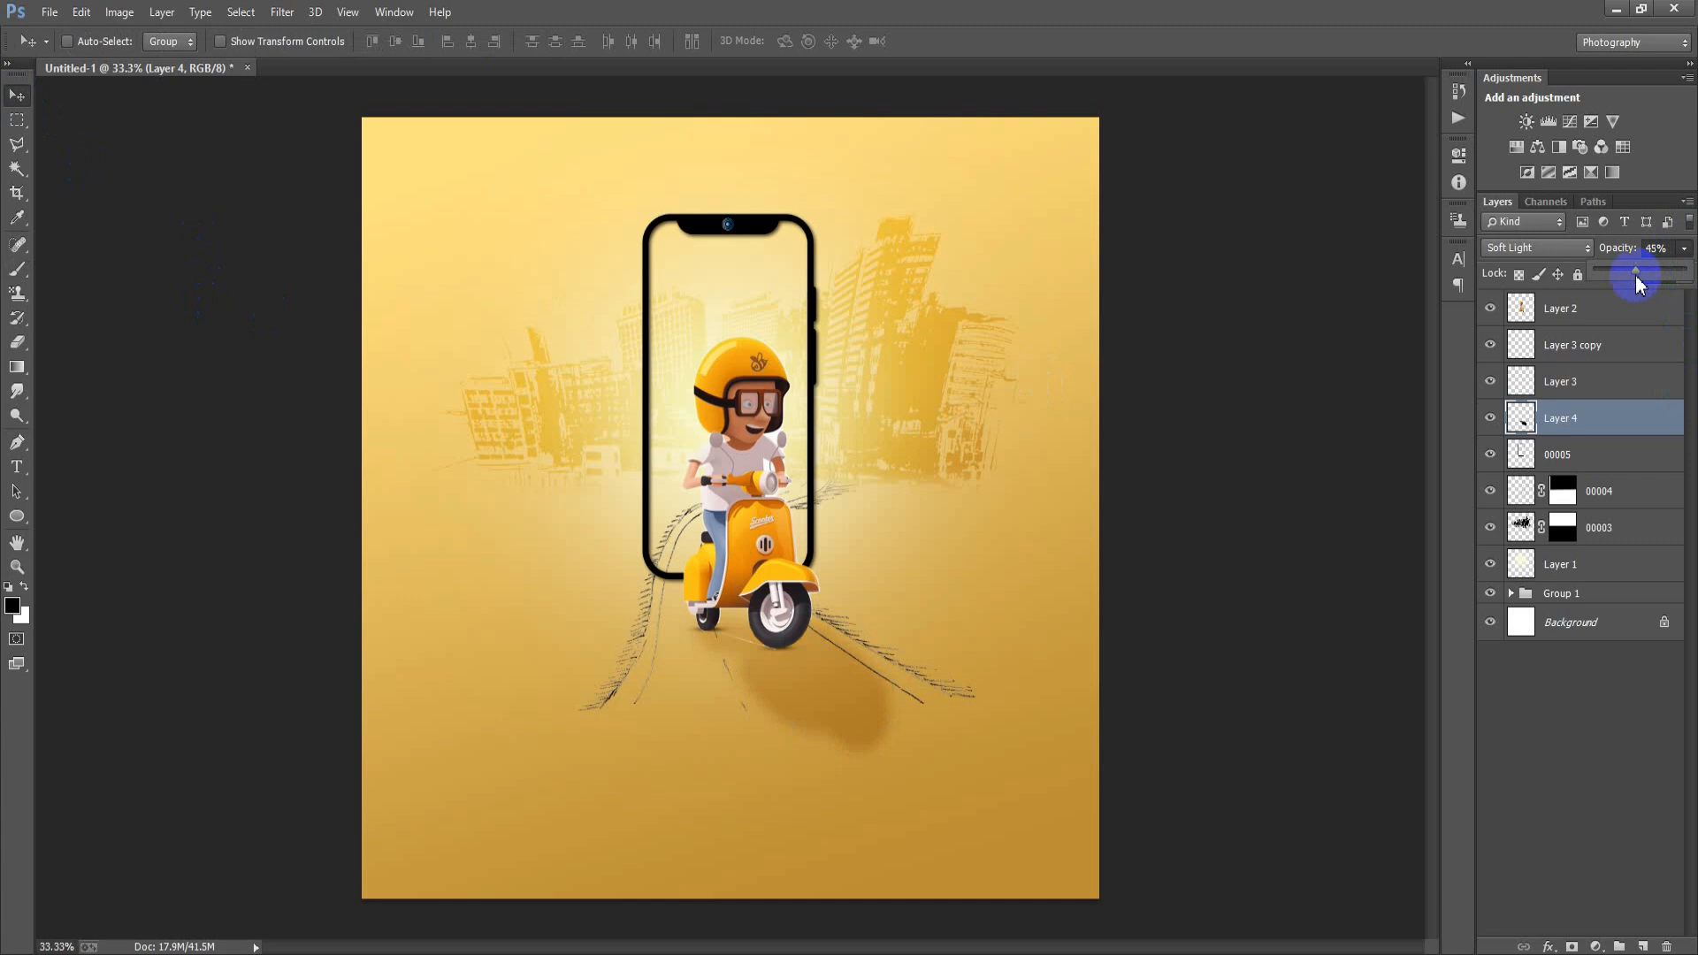
- Mask the cast shadow with a gradient that fades its lower end, and adjust its opacity to about 51%
click(1573, 946)
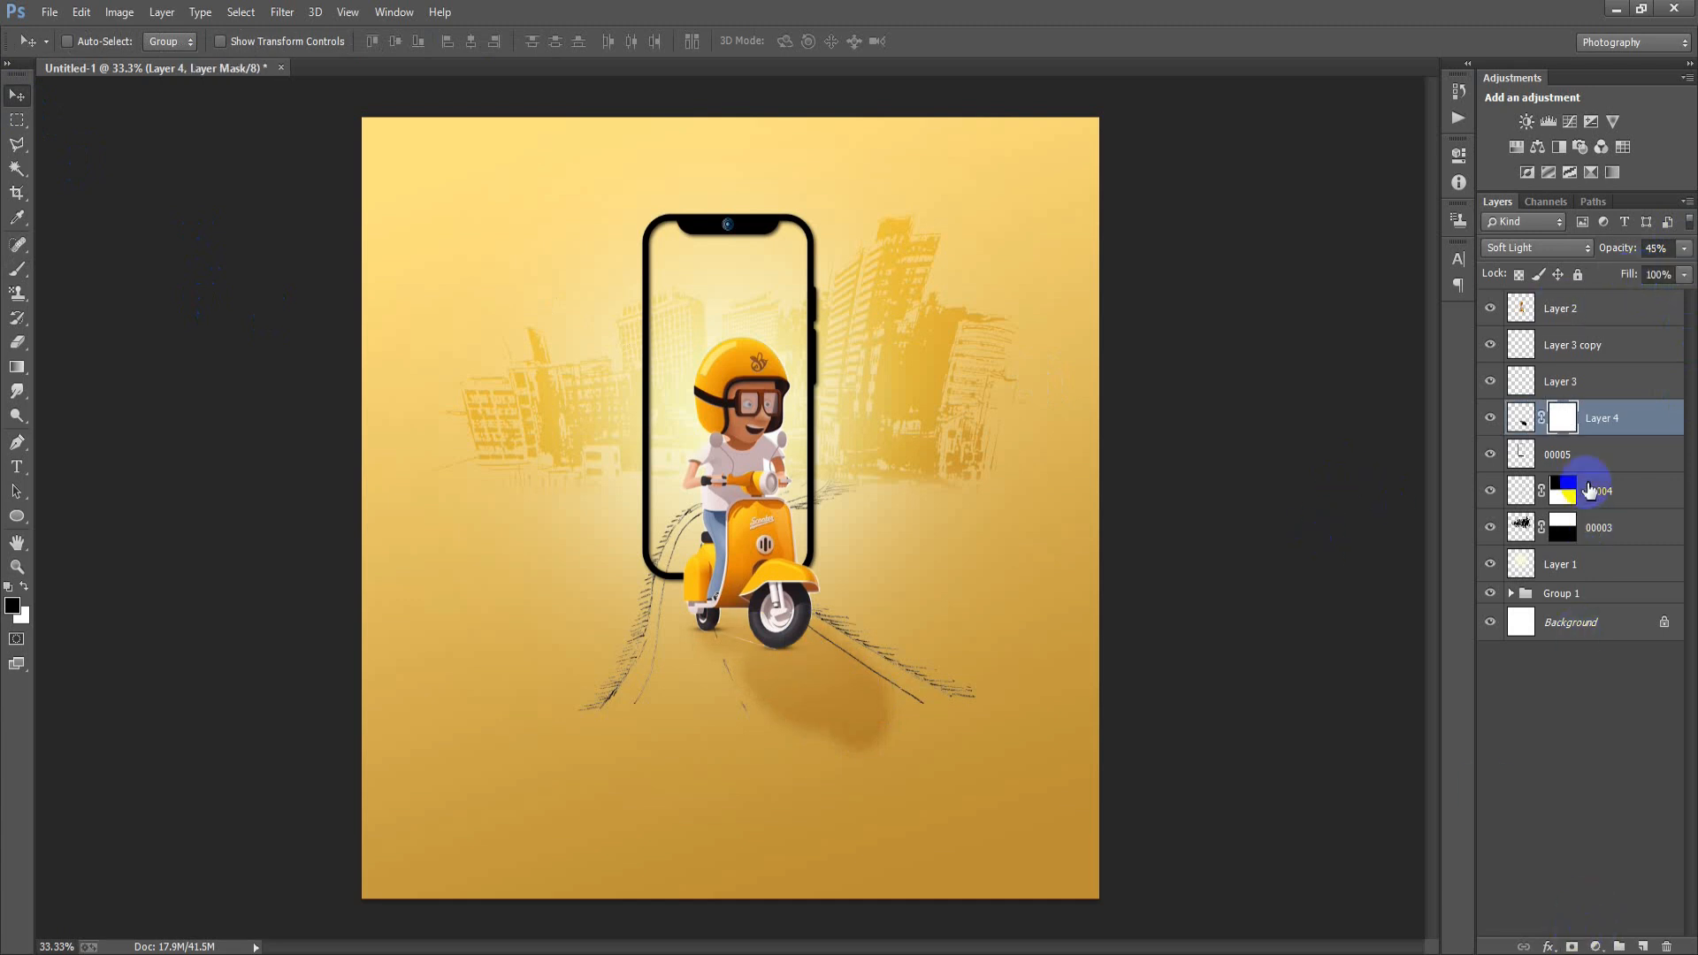
click(17, 367)
drag(804, 857, 857, 686)
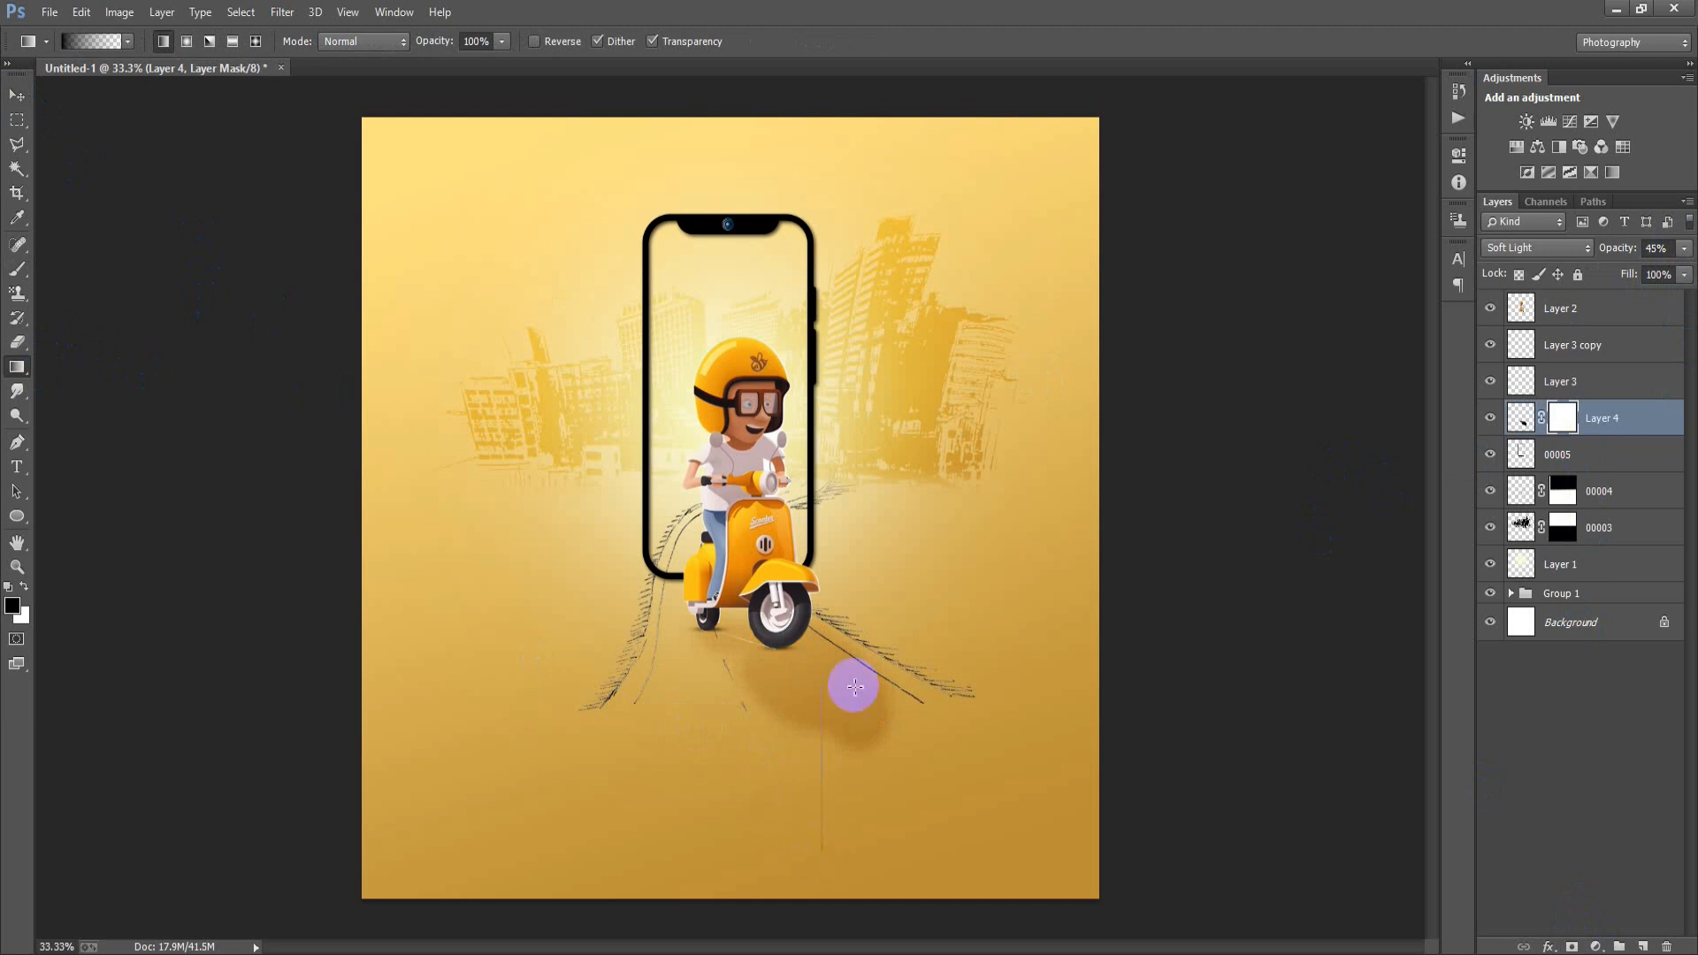
drag(850, 770, 855, 719)
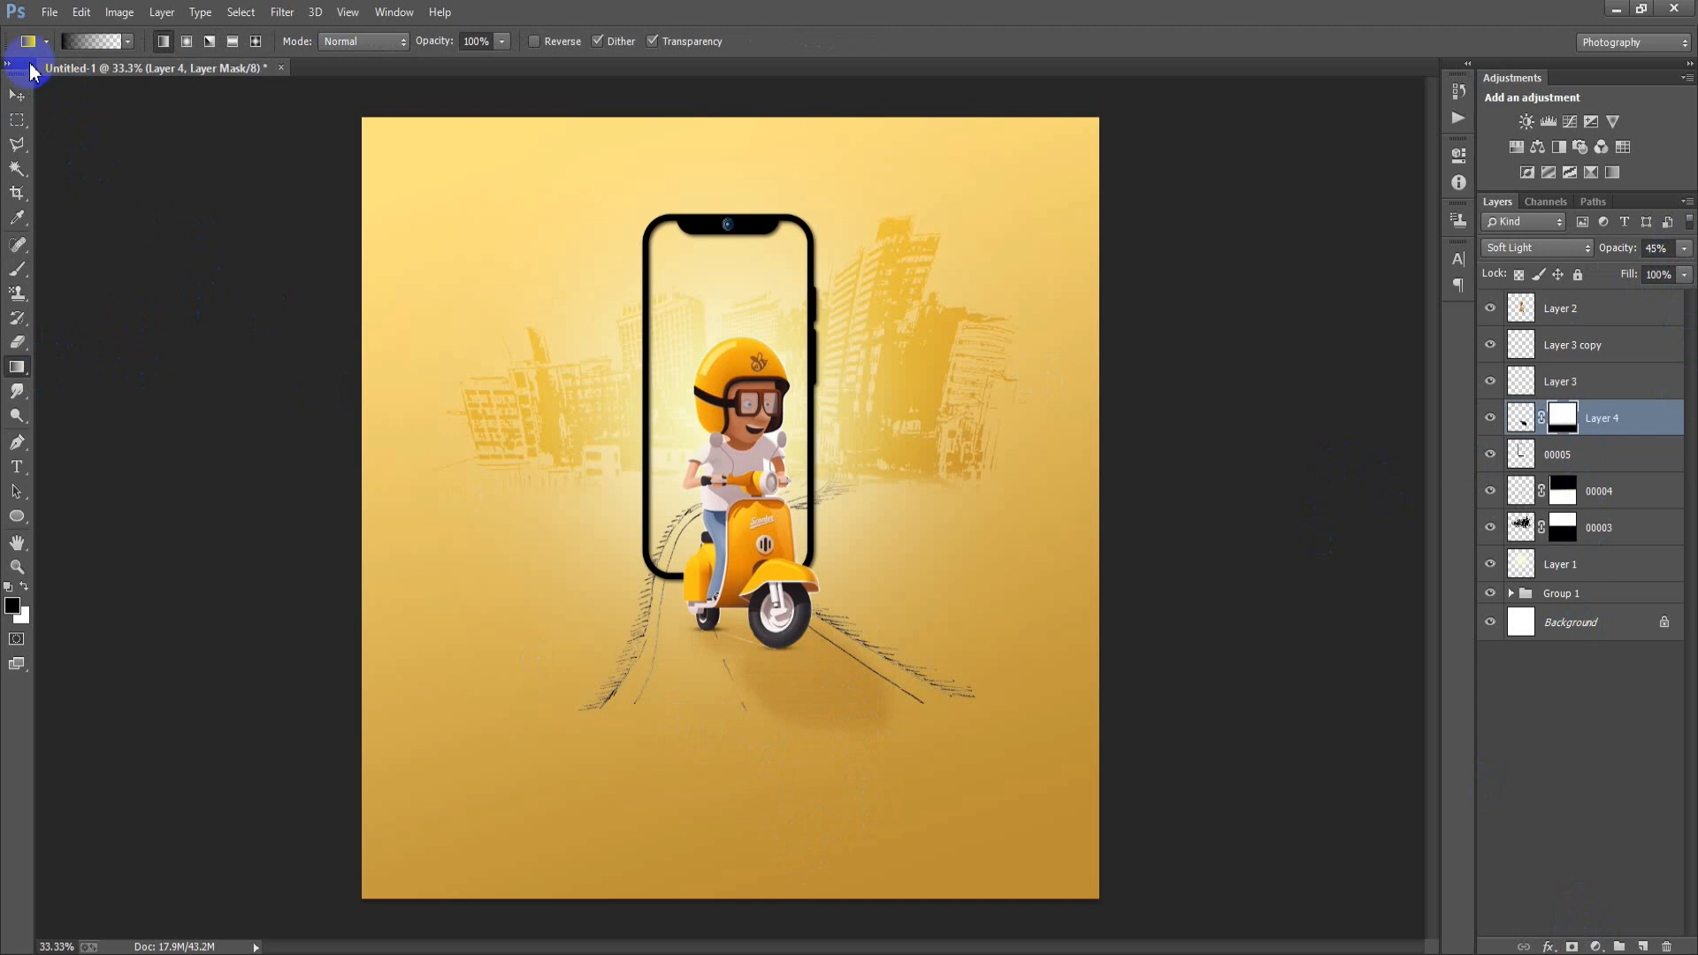
click(16, 94)
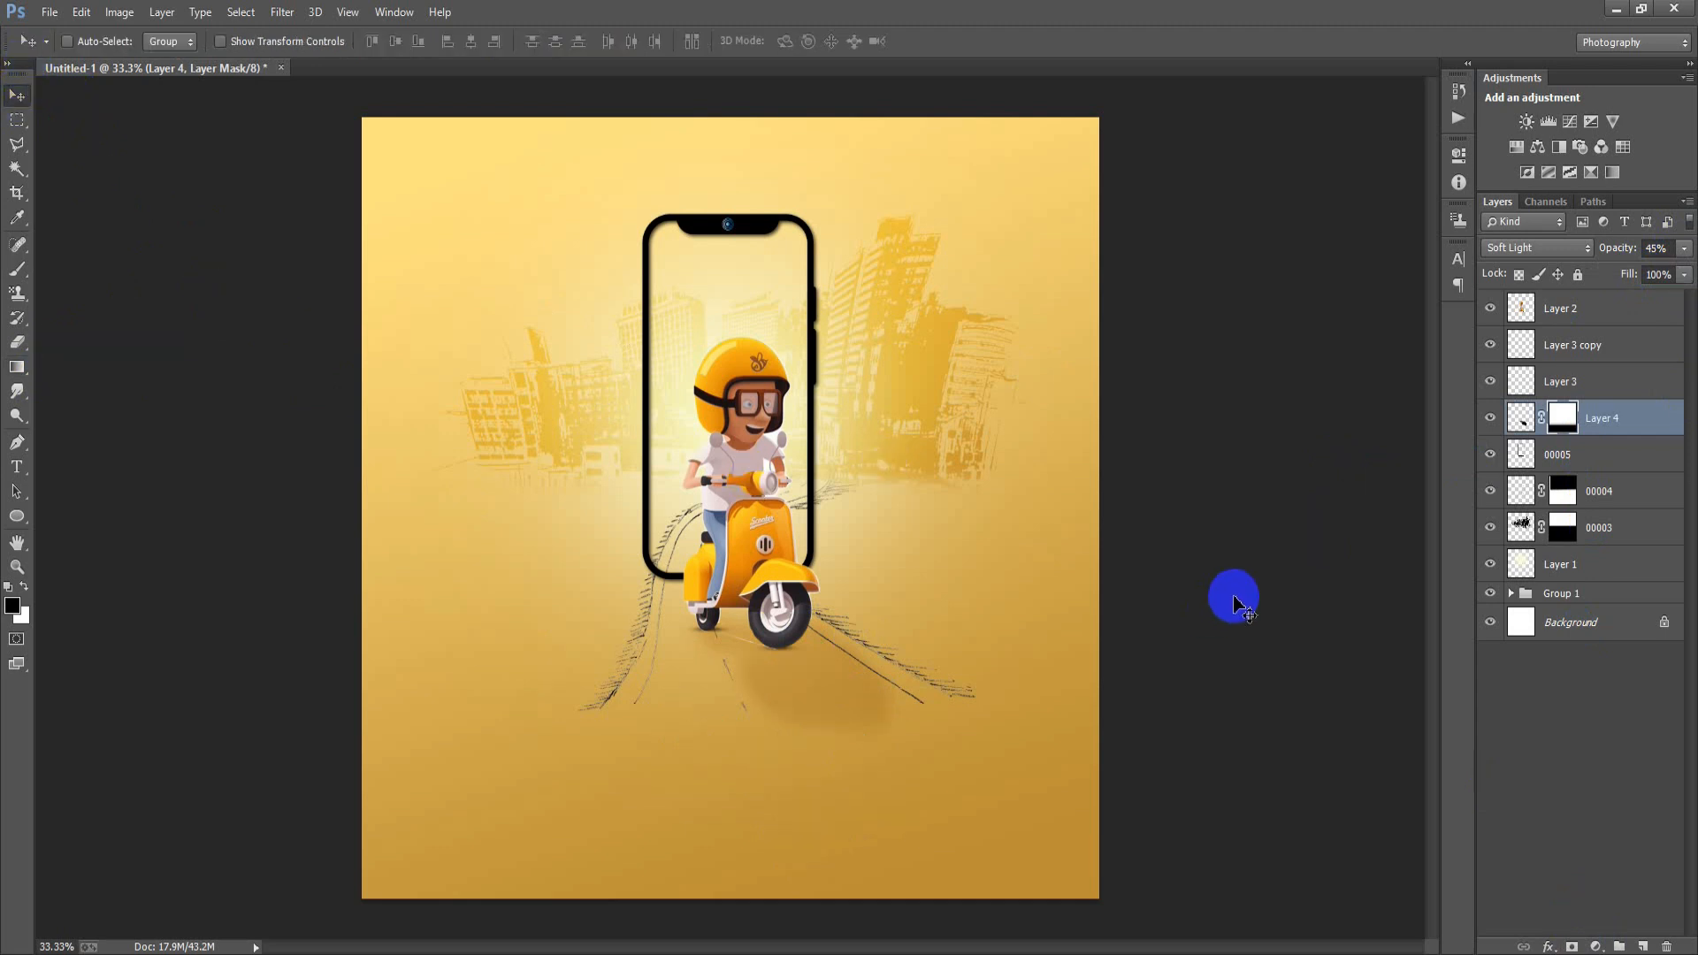
click(1685, 251)
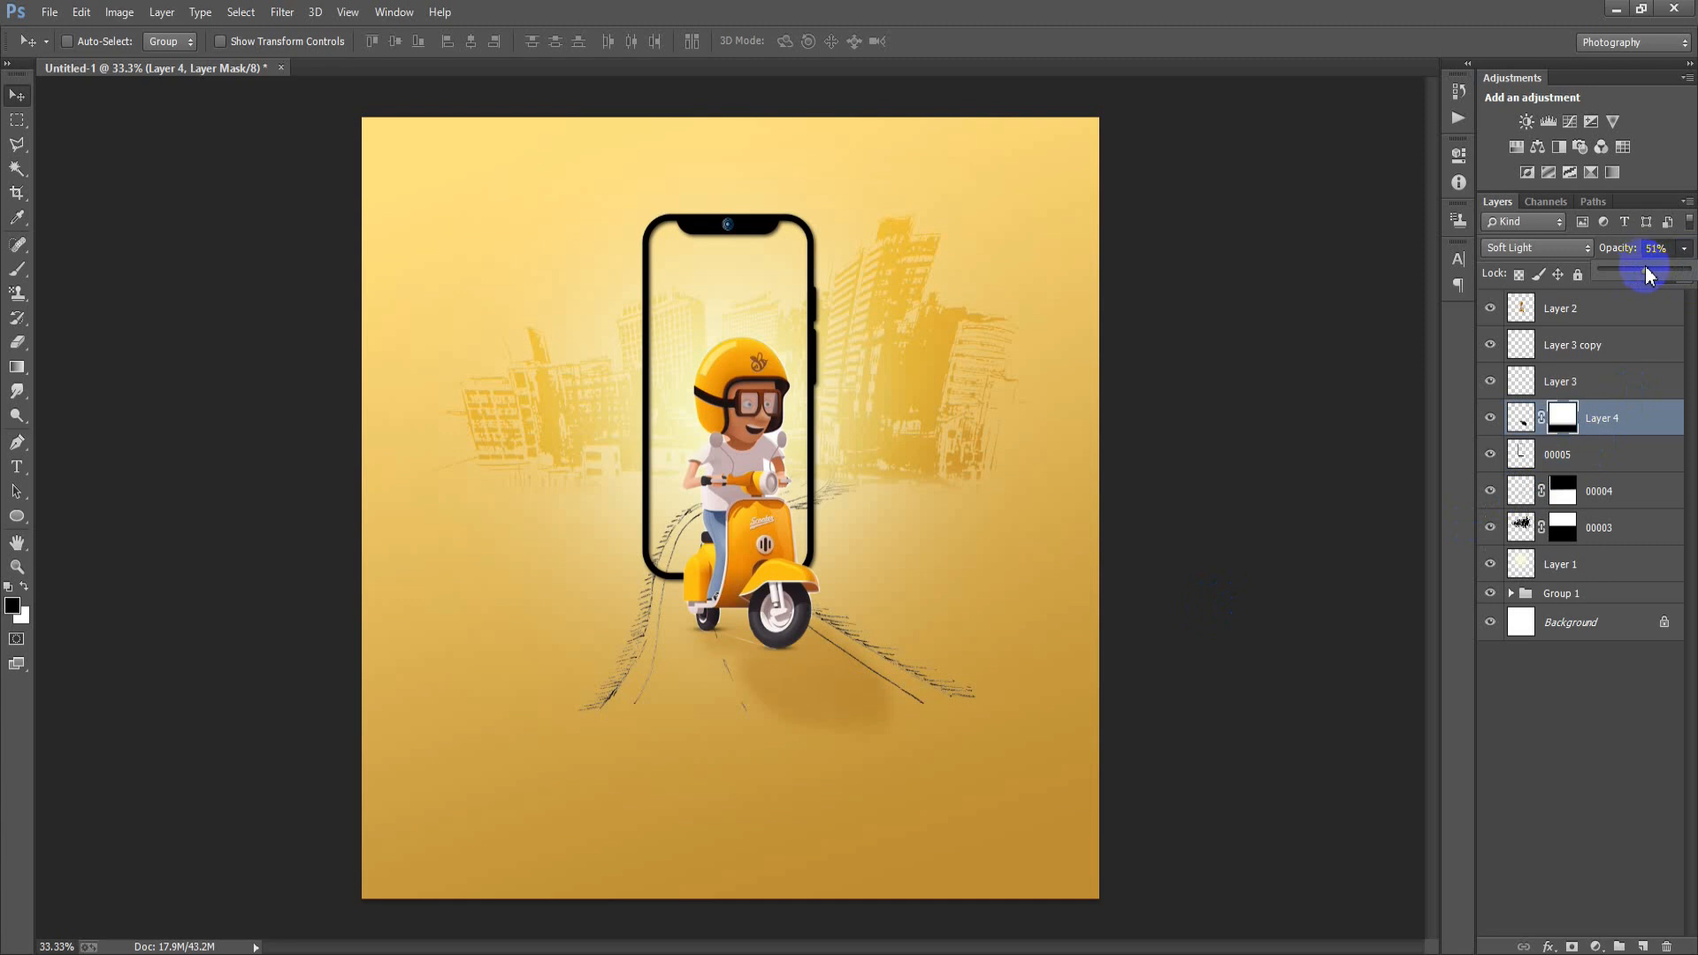
- Group all layers from the scooter rider (Layer 2) down to the glow (Layer 1)
click(1596, 312)
shift+click(1589, 568)
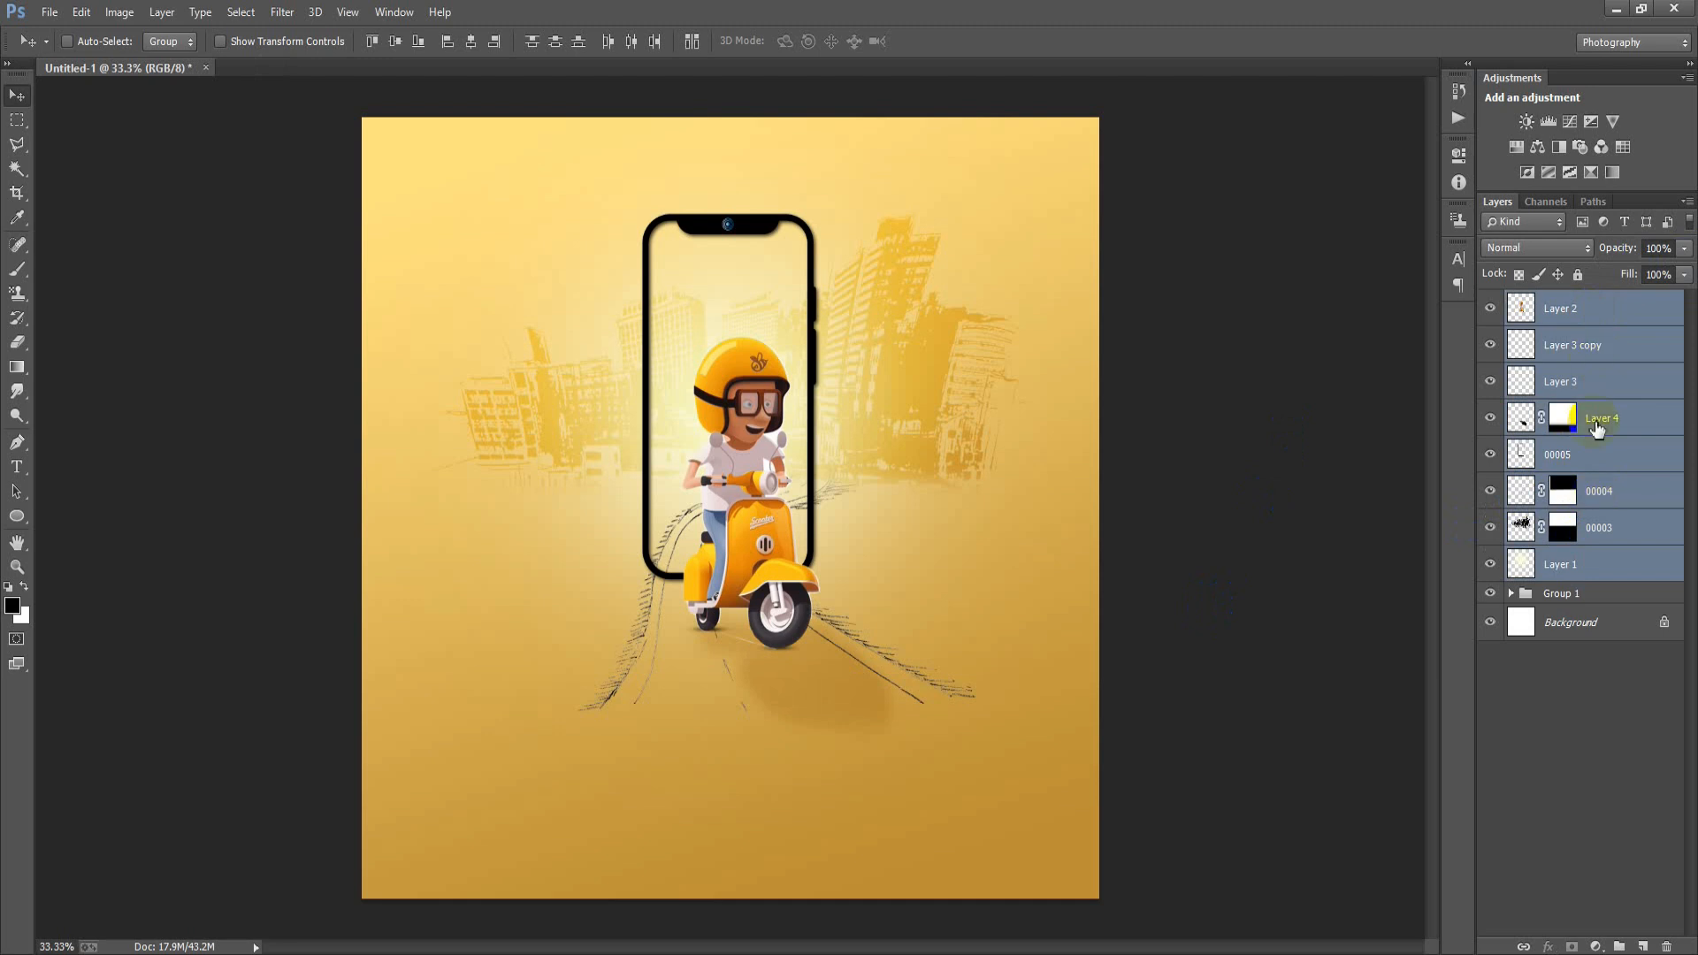
key(ctrl+g)
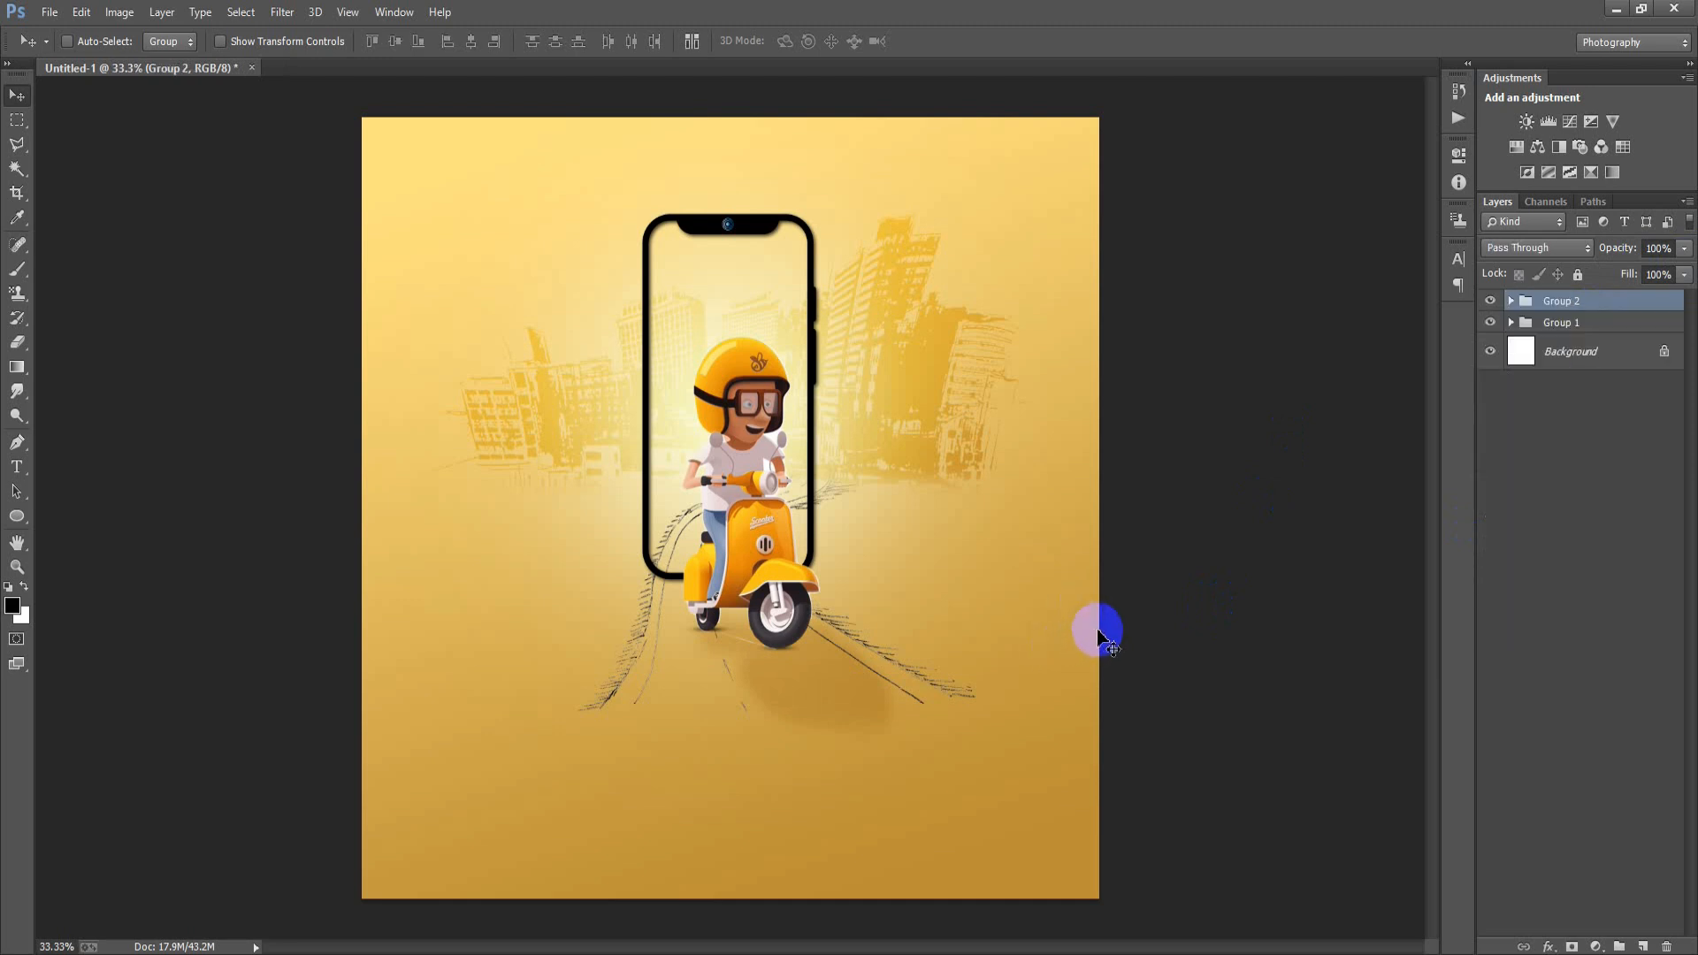
- Add a new layer and enter the headline text "Fastest" on the poster, beside the lower part of the phone frame
click(1641, 945)
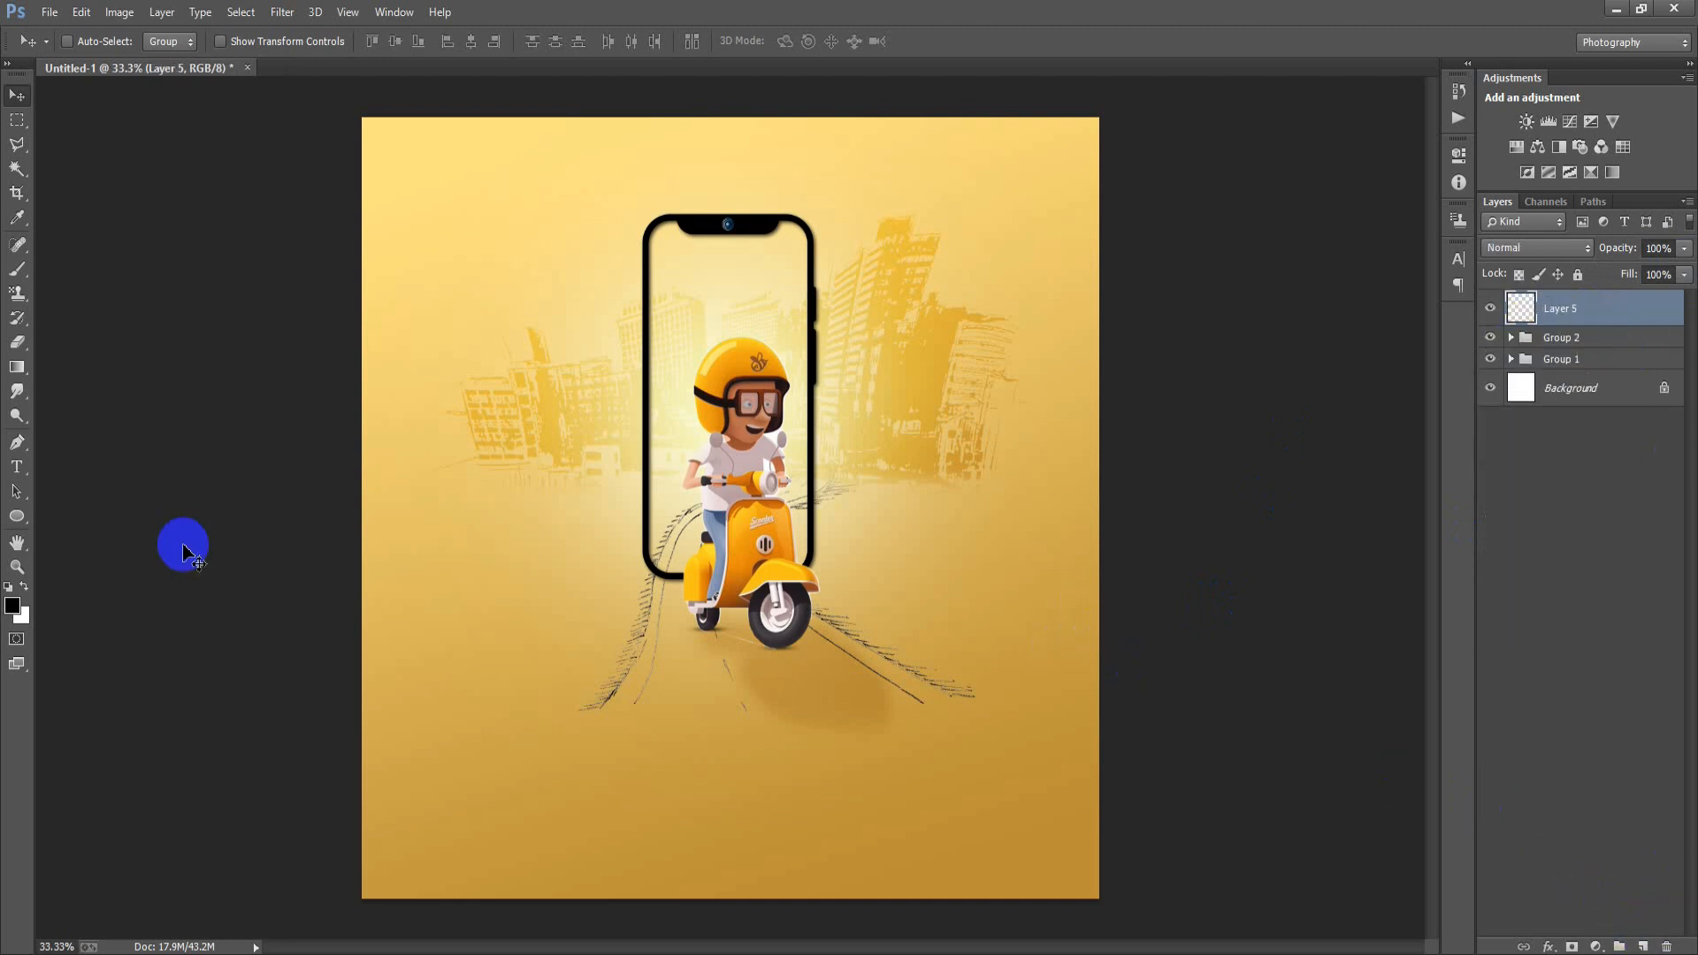
click(26, 474)
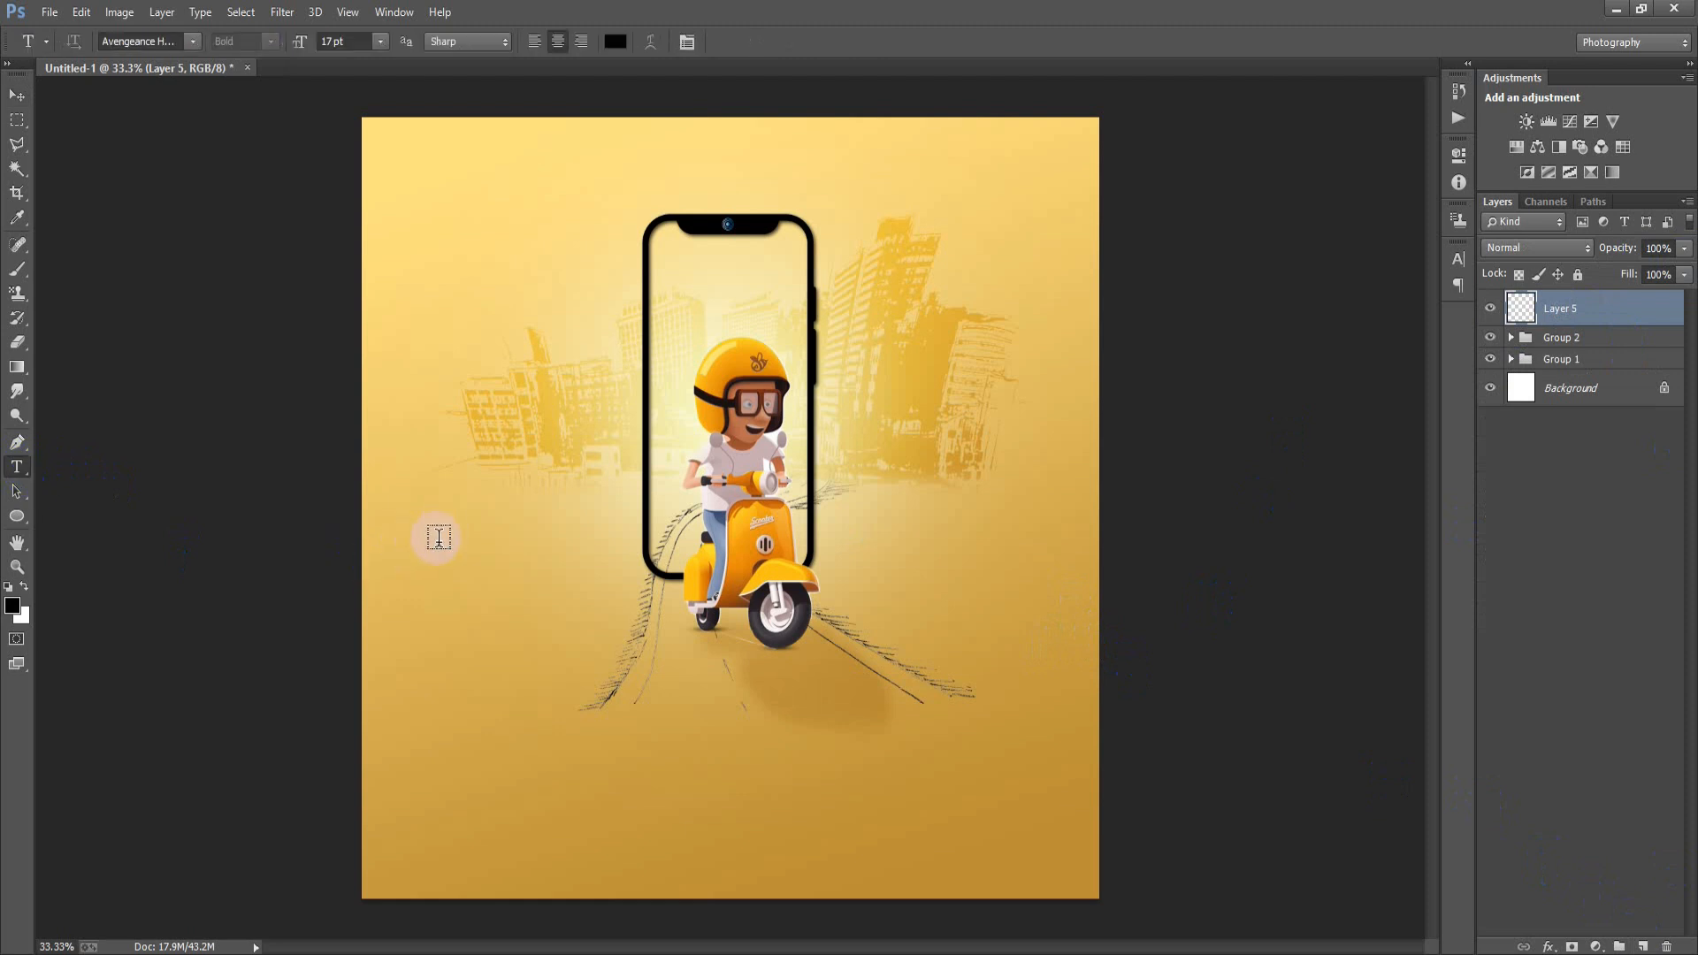
click(439, 536)
text(Fastest)
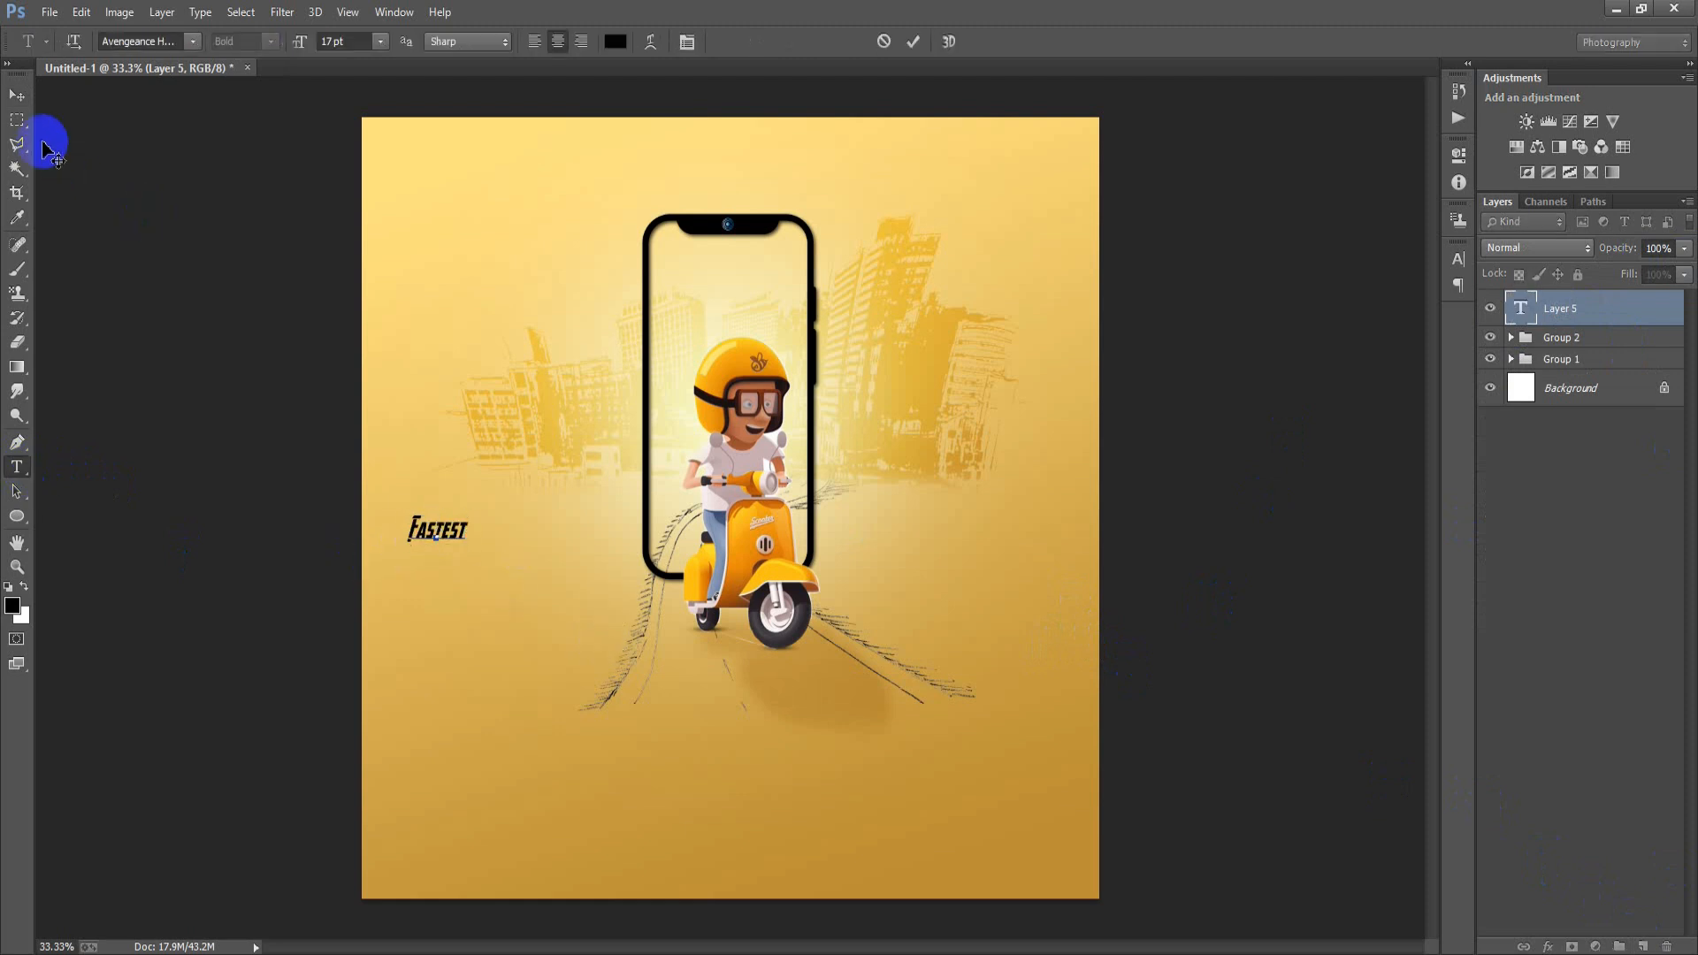
- Enlarge the "Fastest" headline to about 259% of its size, keeping it beside the lower part of the phone frame
click(11, 96)
click(466, 567)
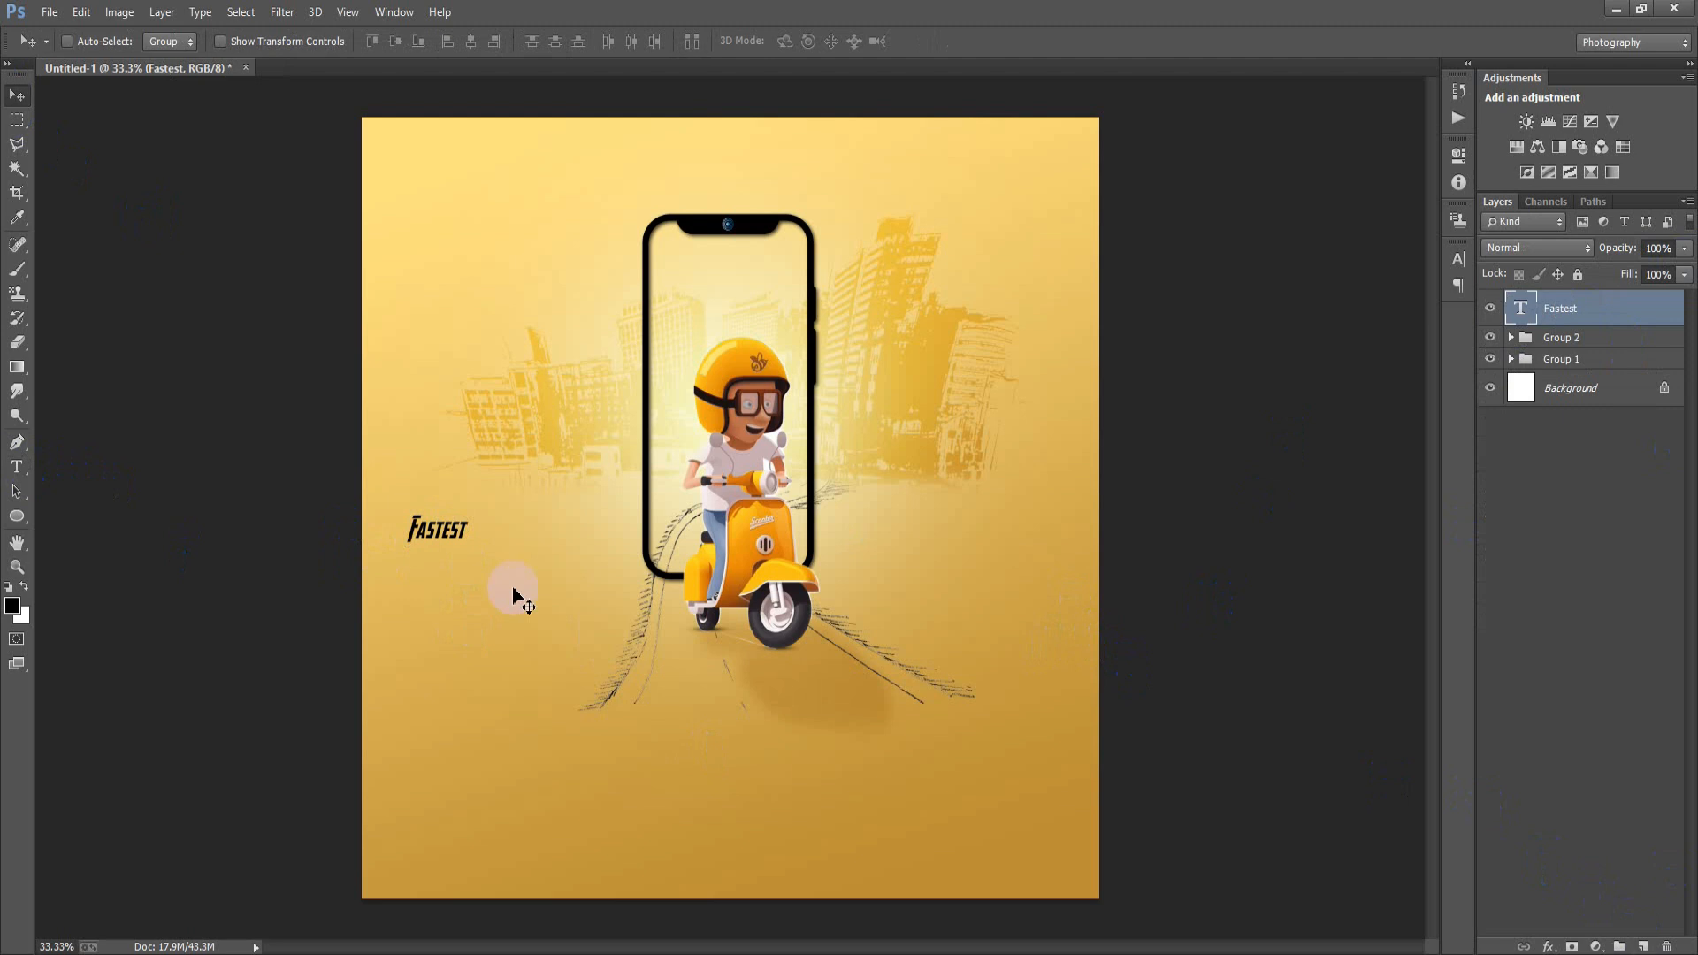
key(ctrl+t)
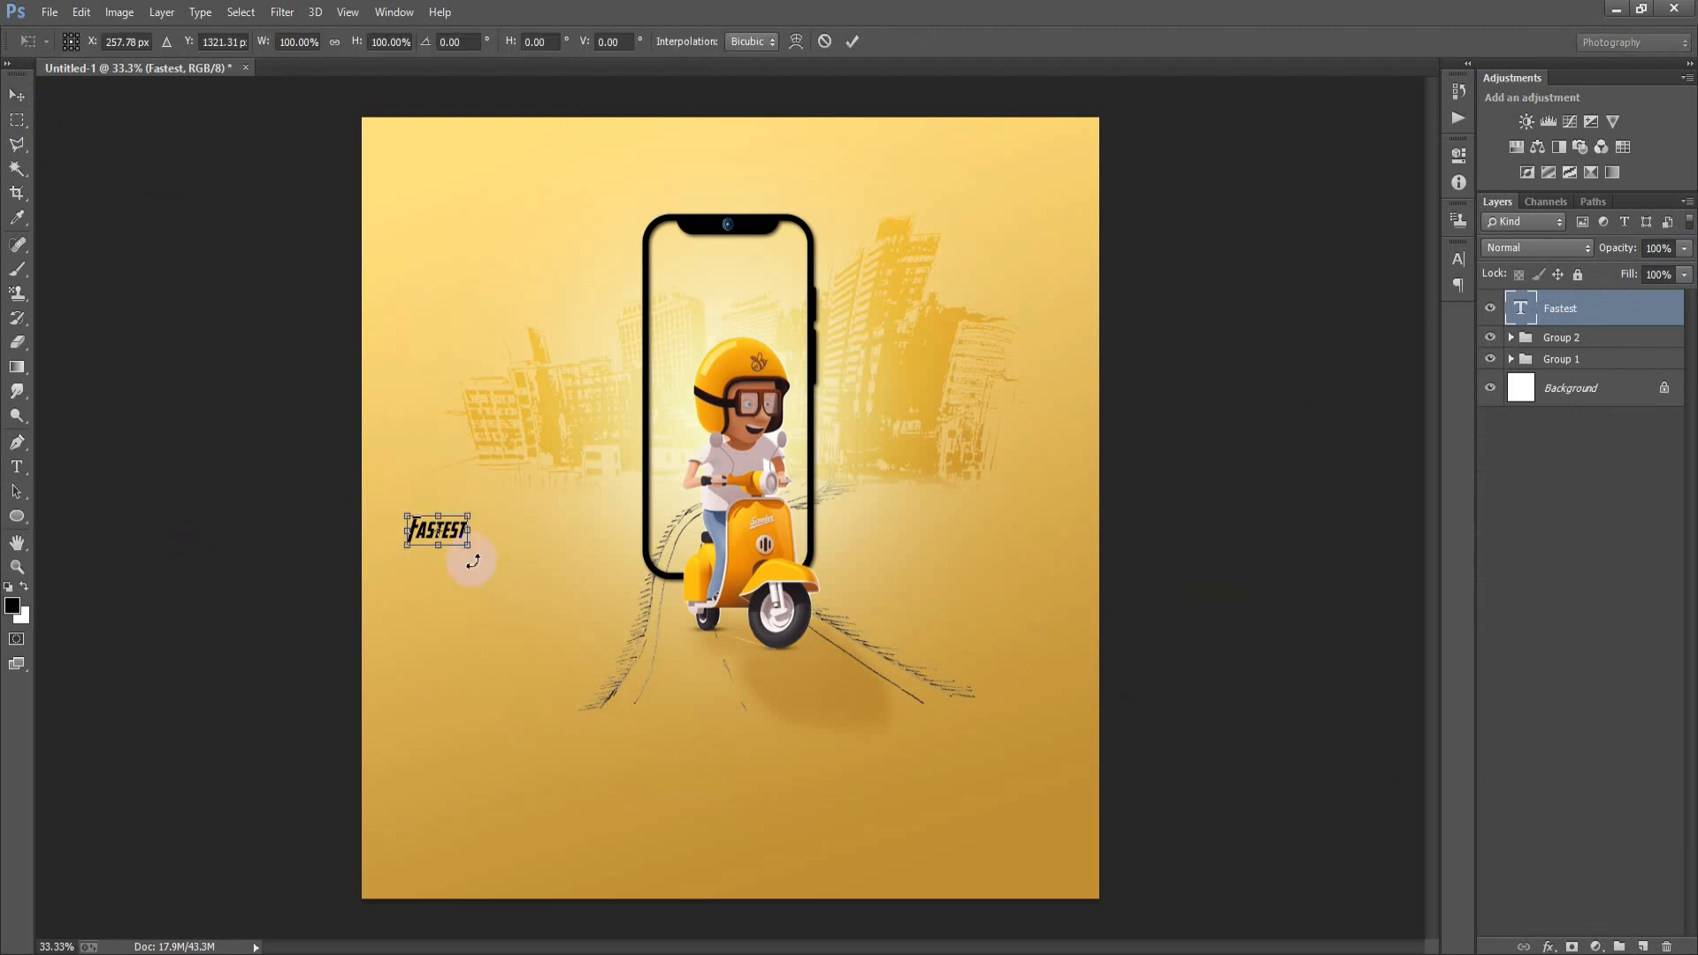
drag(469, 550, 509, 567)
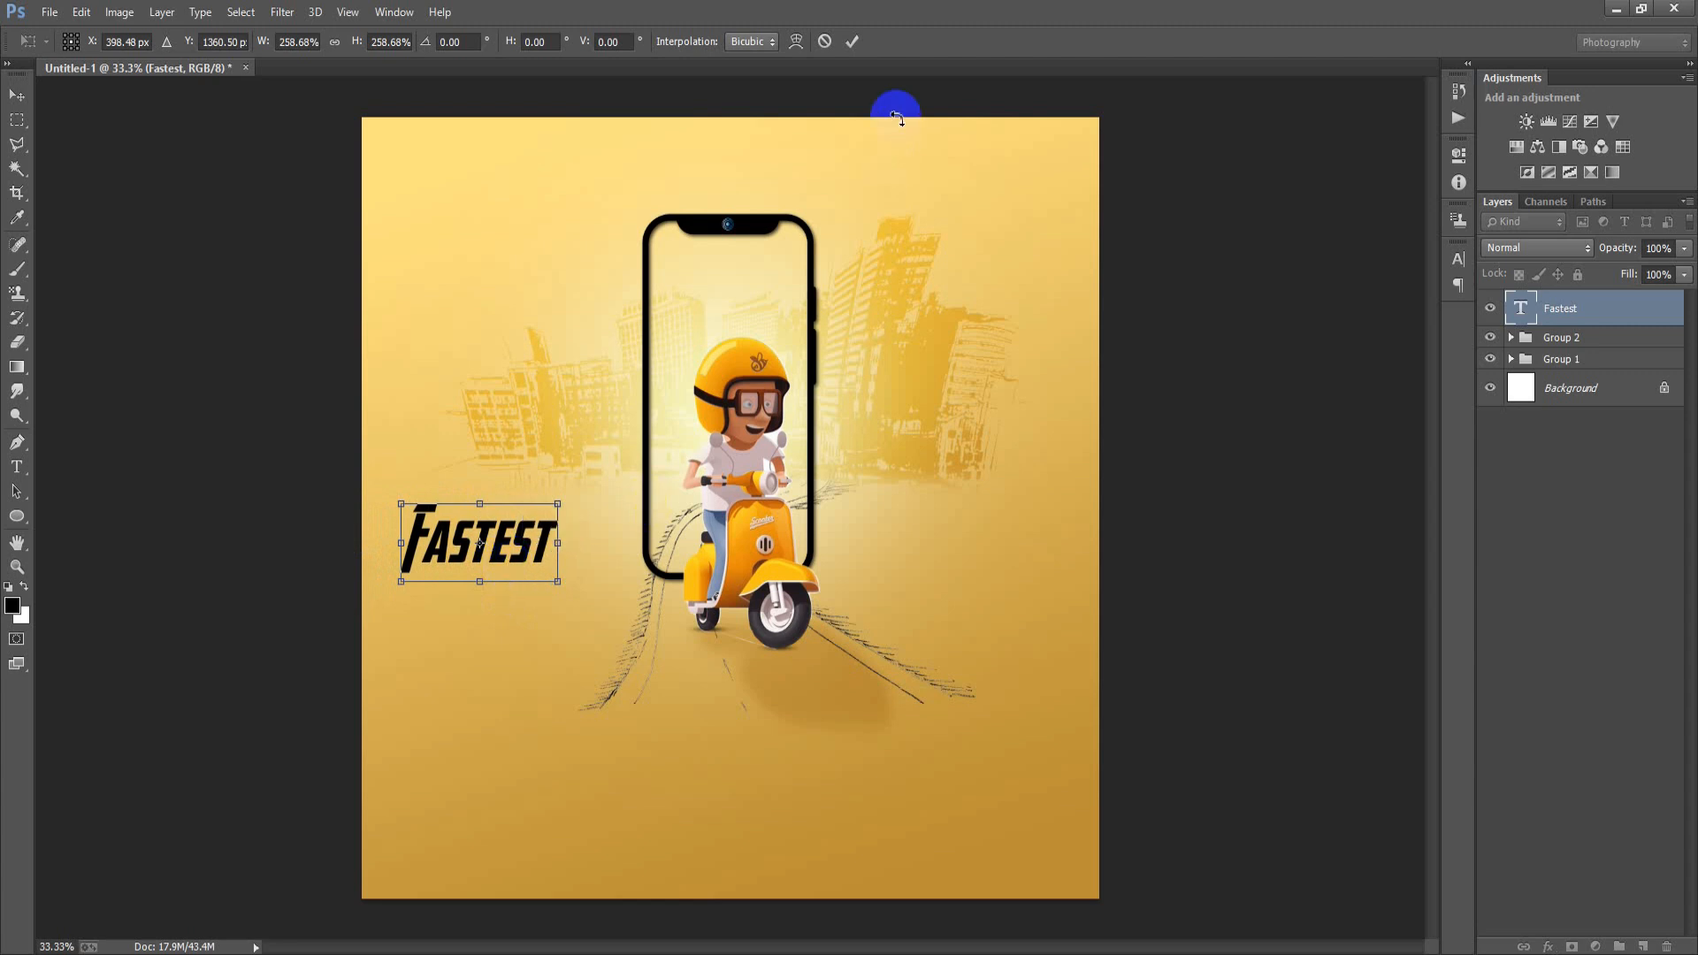
click(853, 41)
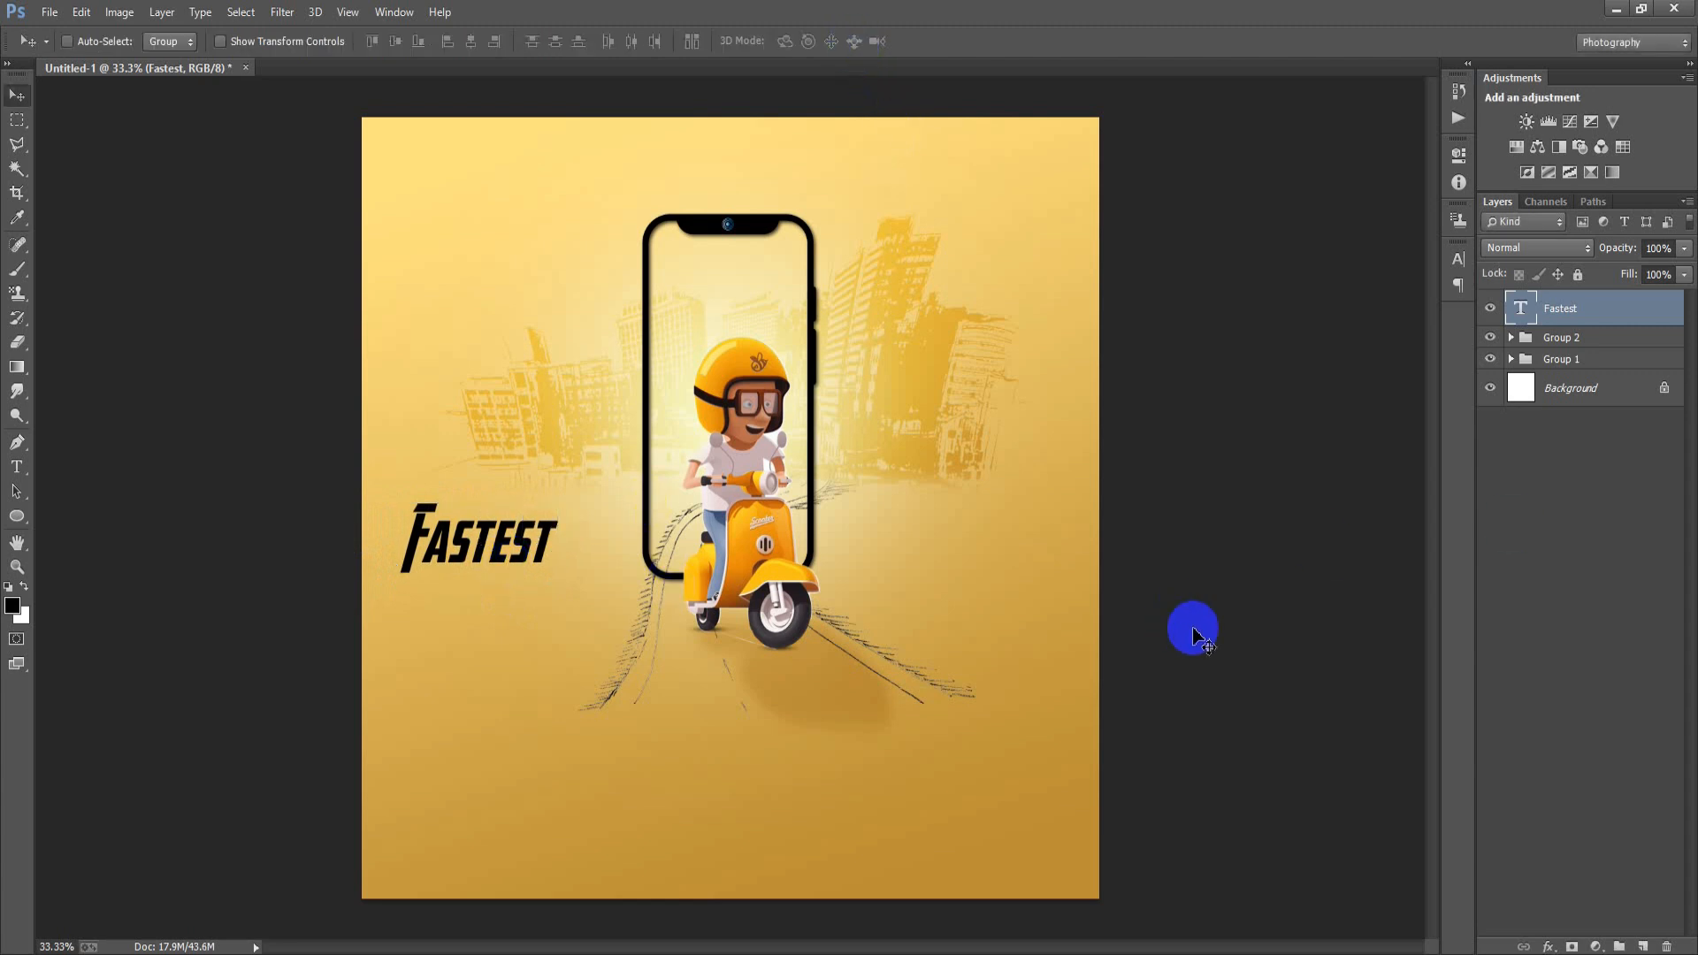
- Add a new layer and enter the text "delivery" beneath the "Fastest" headline
click(1643, 947)
click(17, 466)
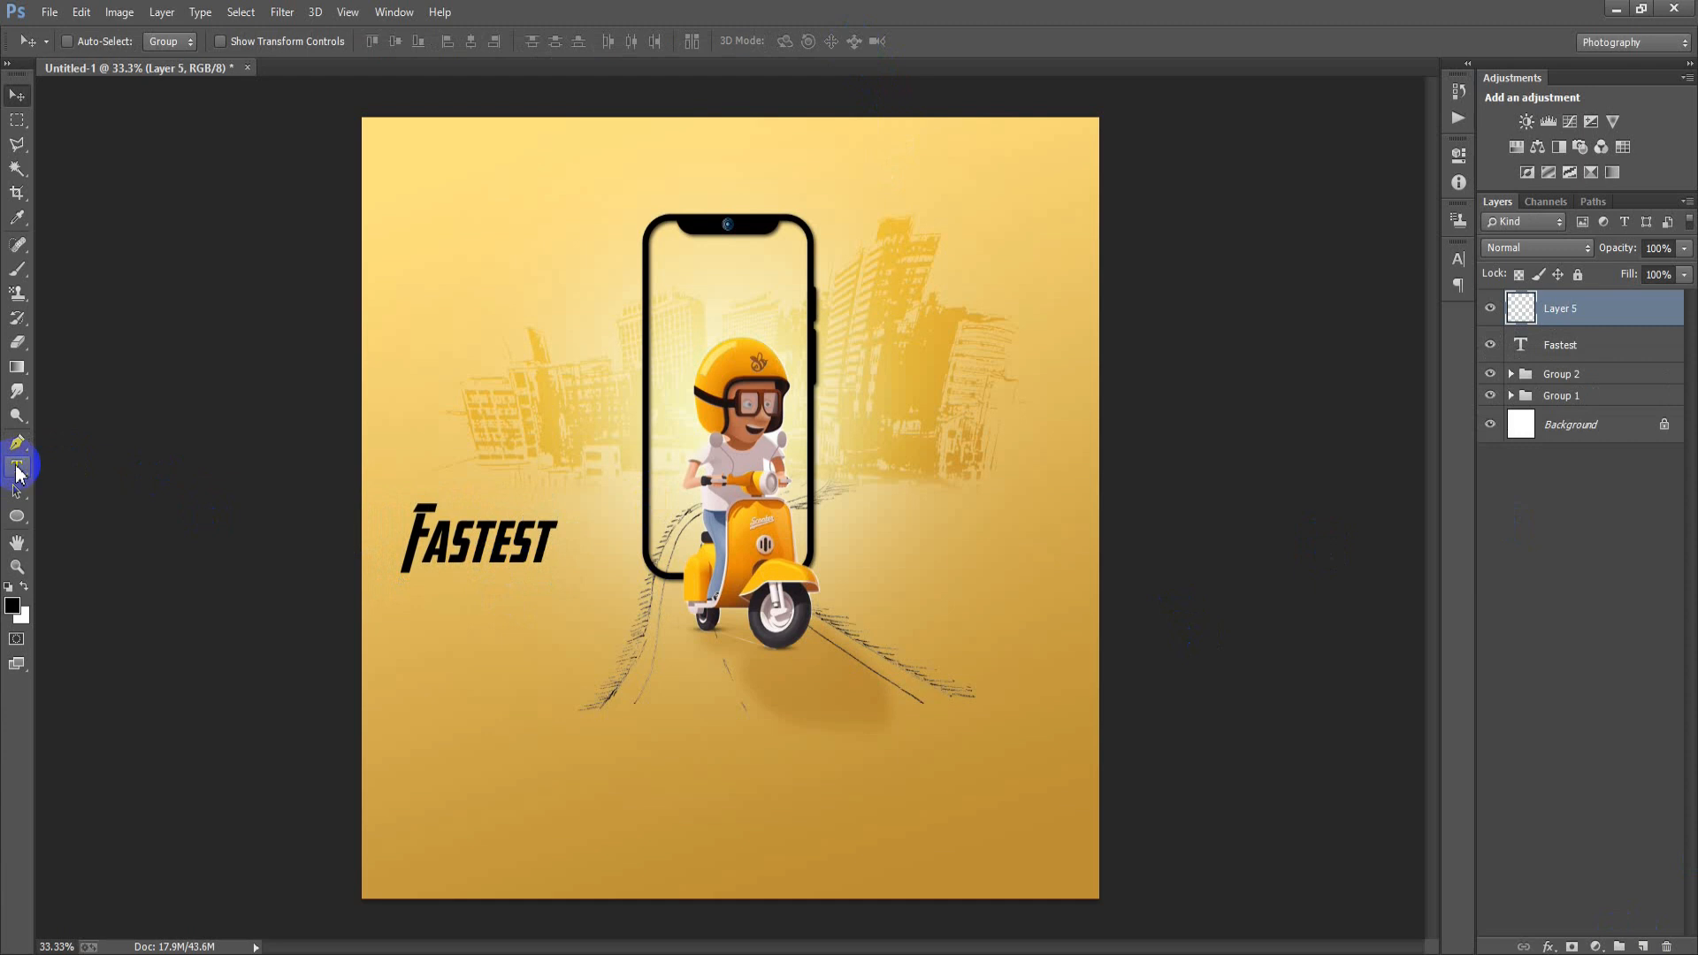
click(464, 662)
text(DELIVERY)
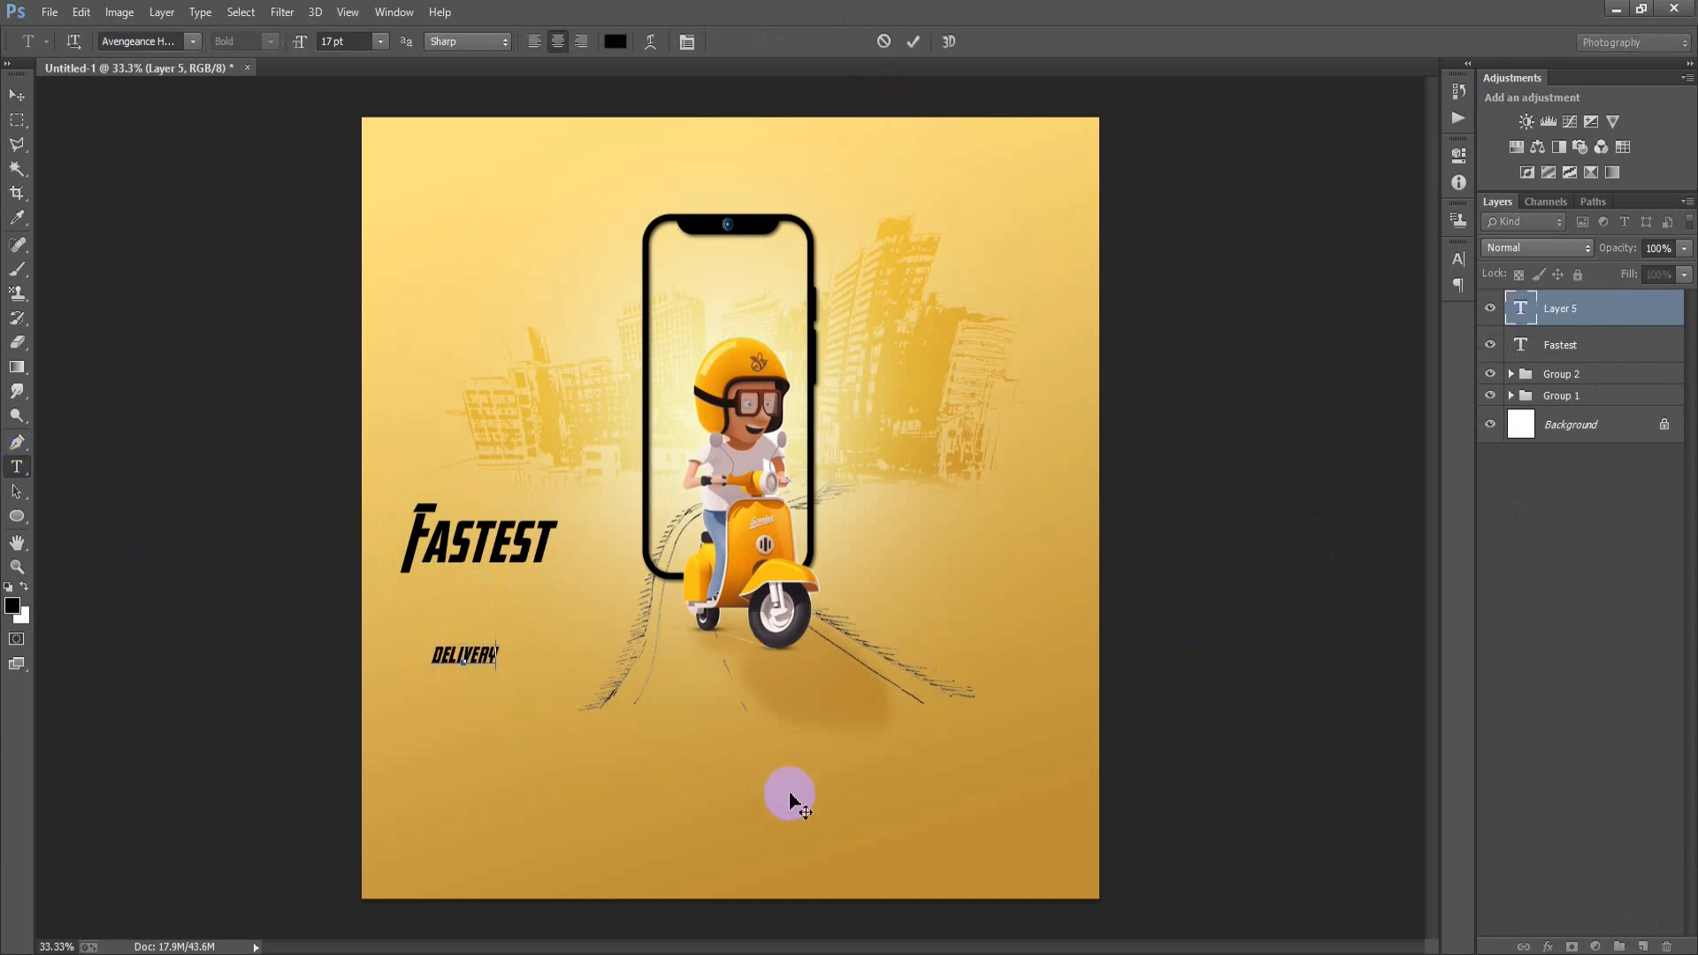
click(17, 94)
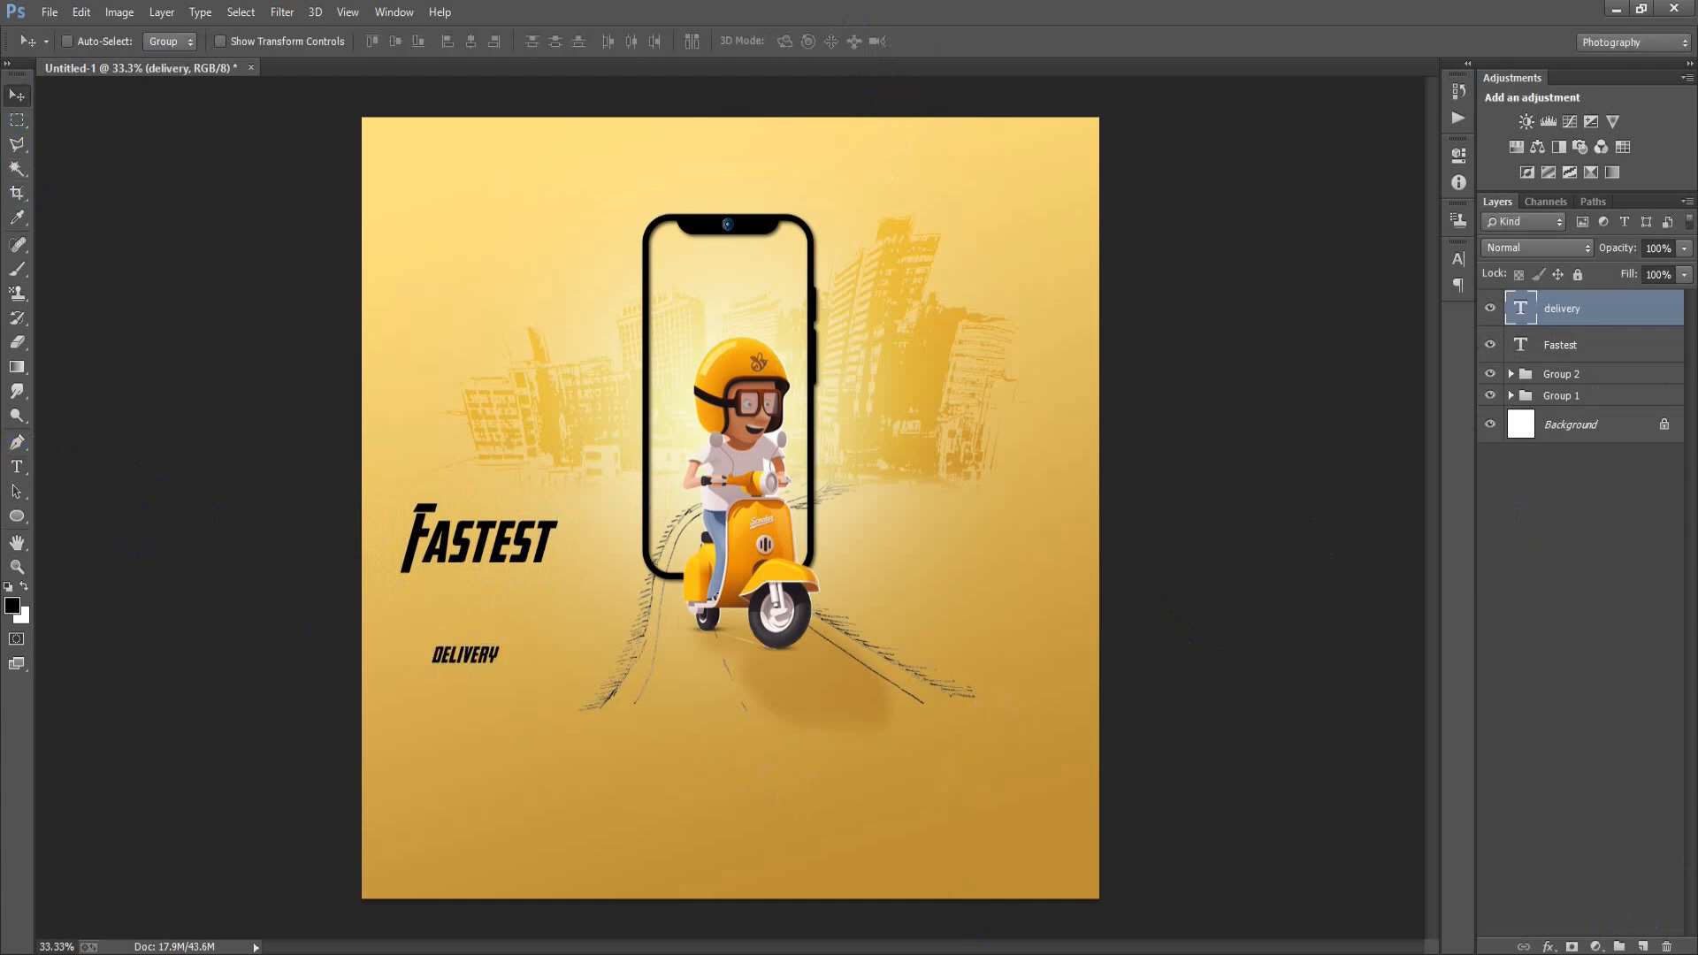
- Set the "delivery" text to the Thesignature font and colour it white
click(1459, 258)
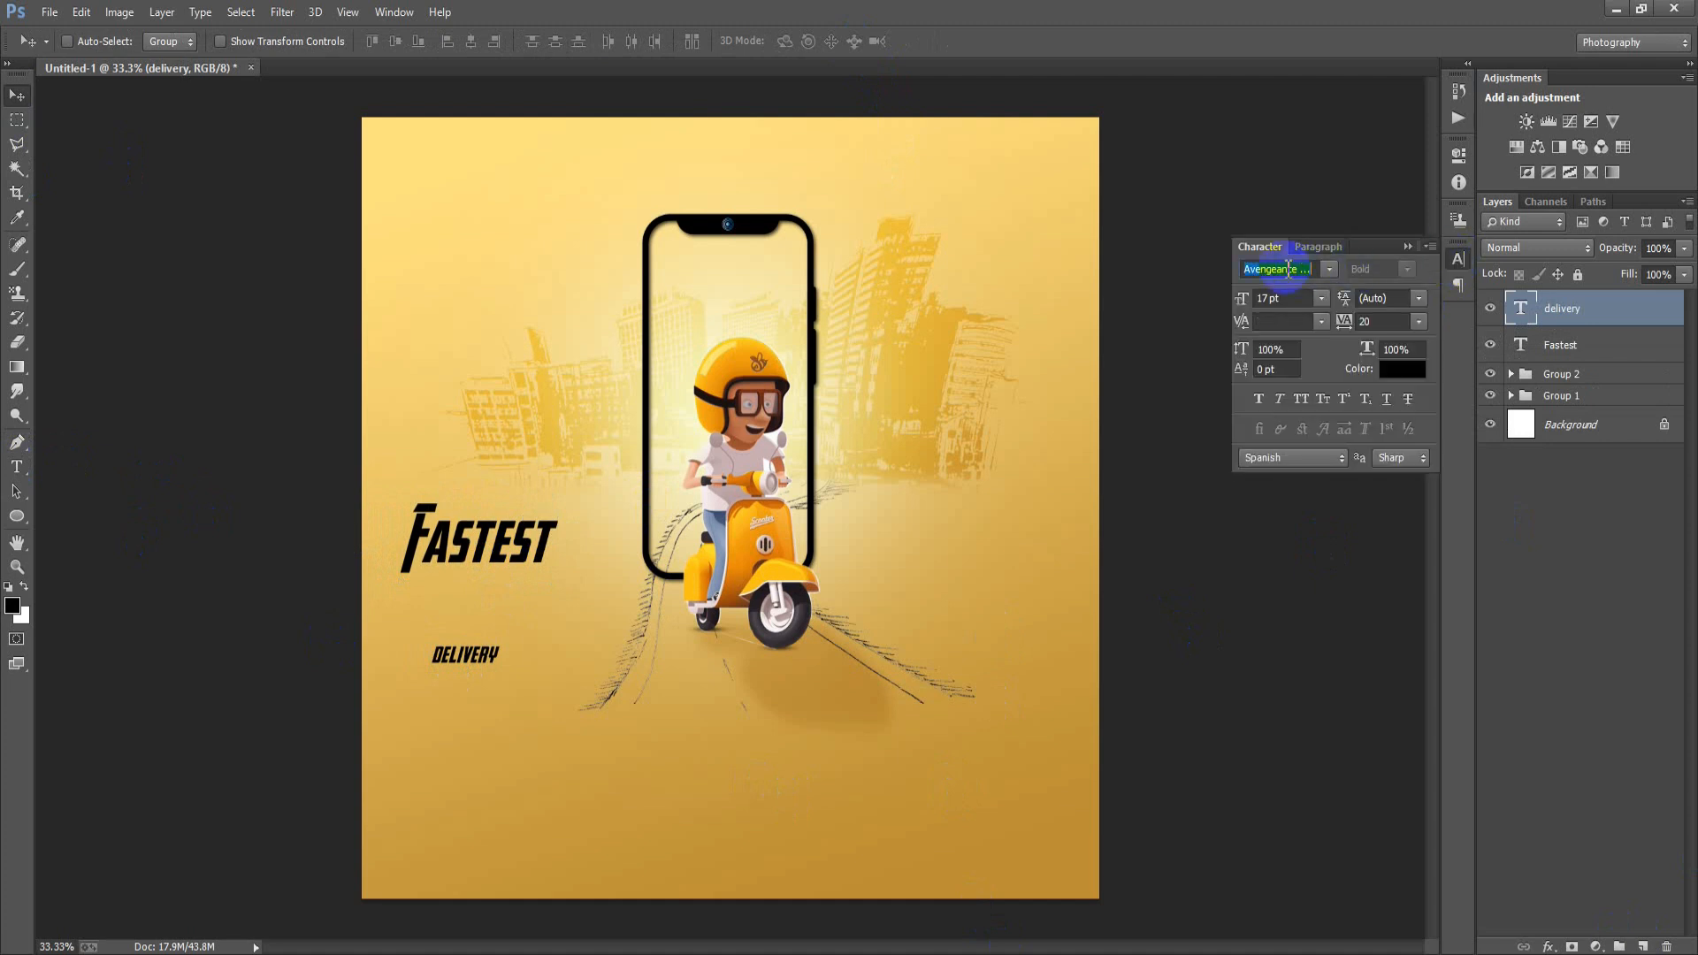
text(Tha)
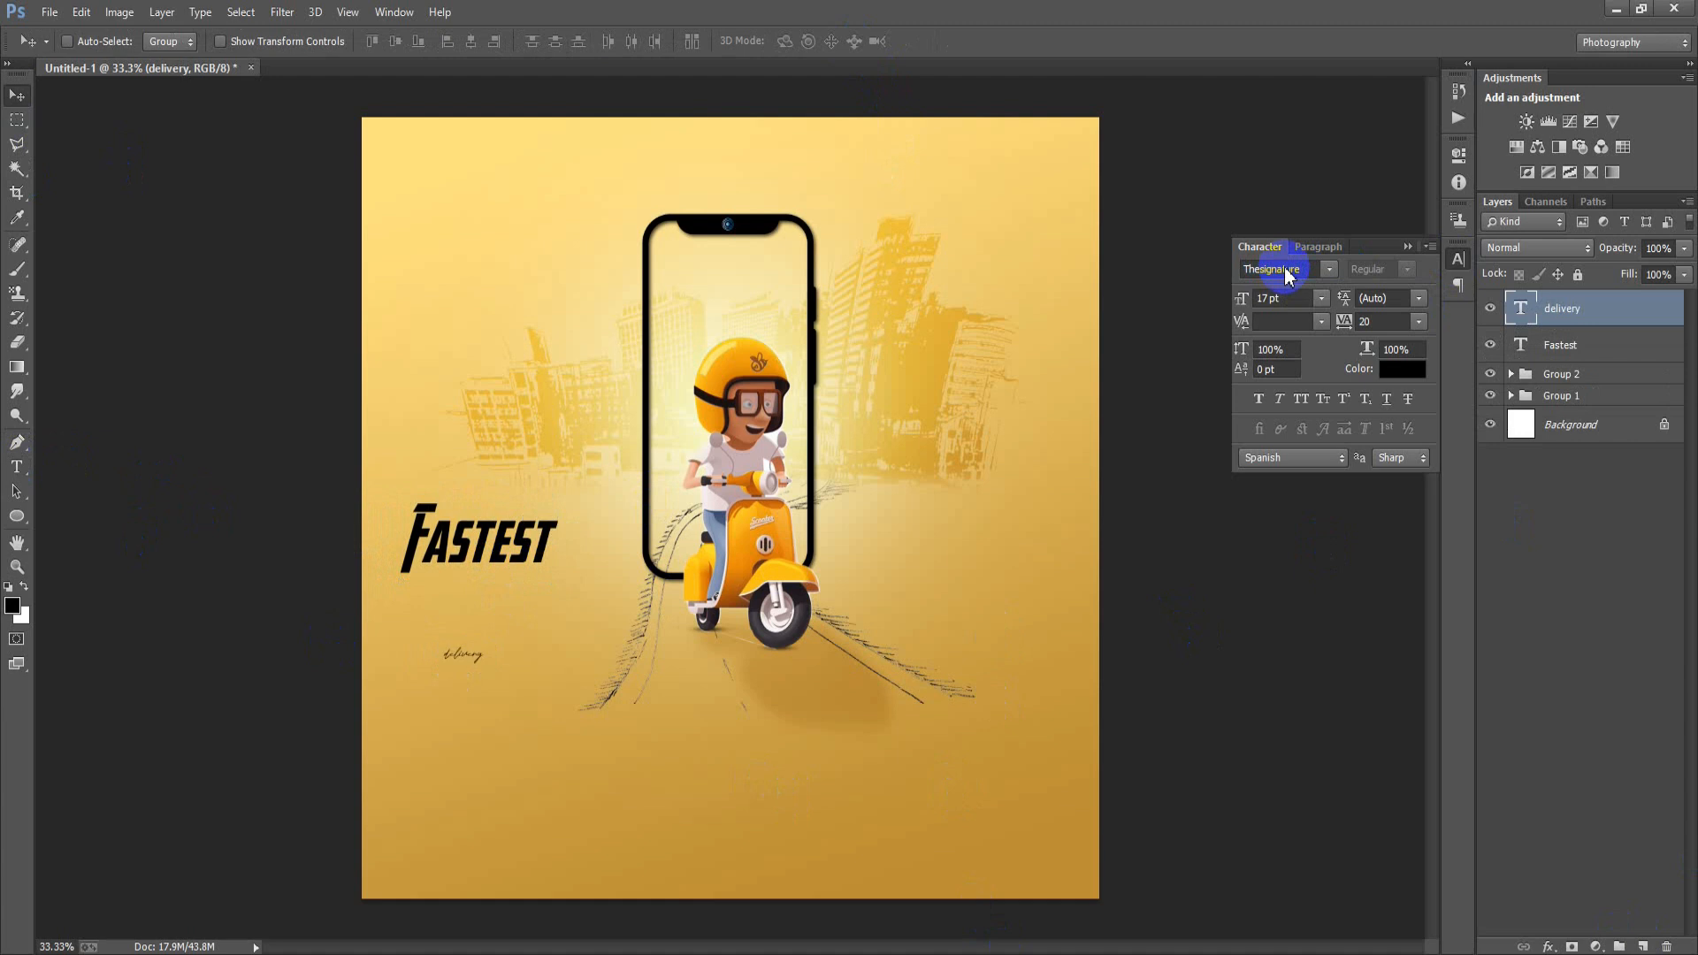
click(1251, 427)
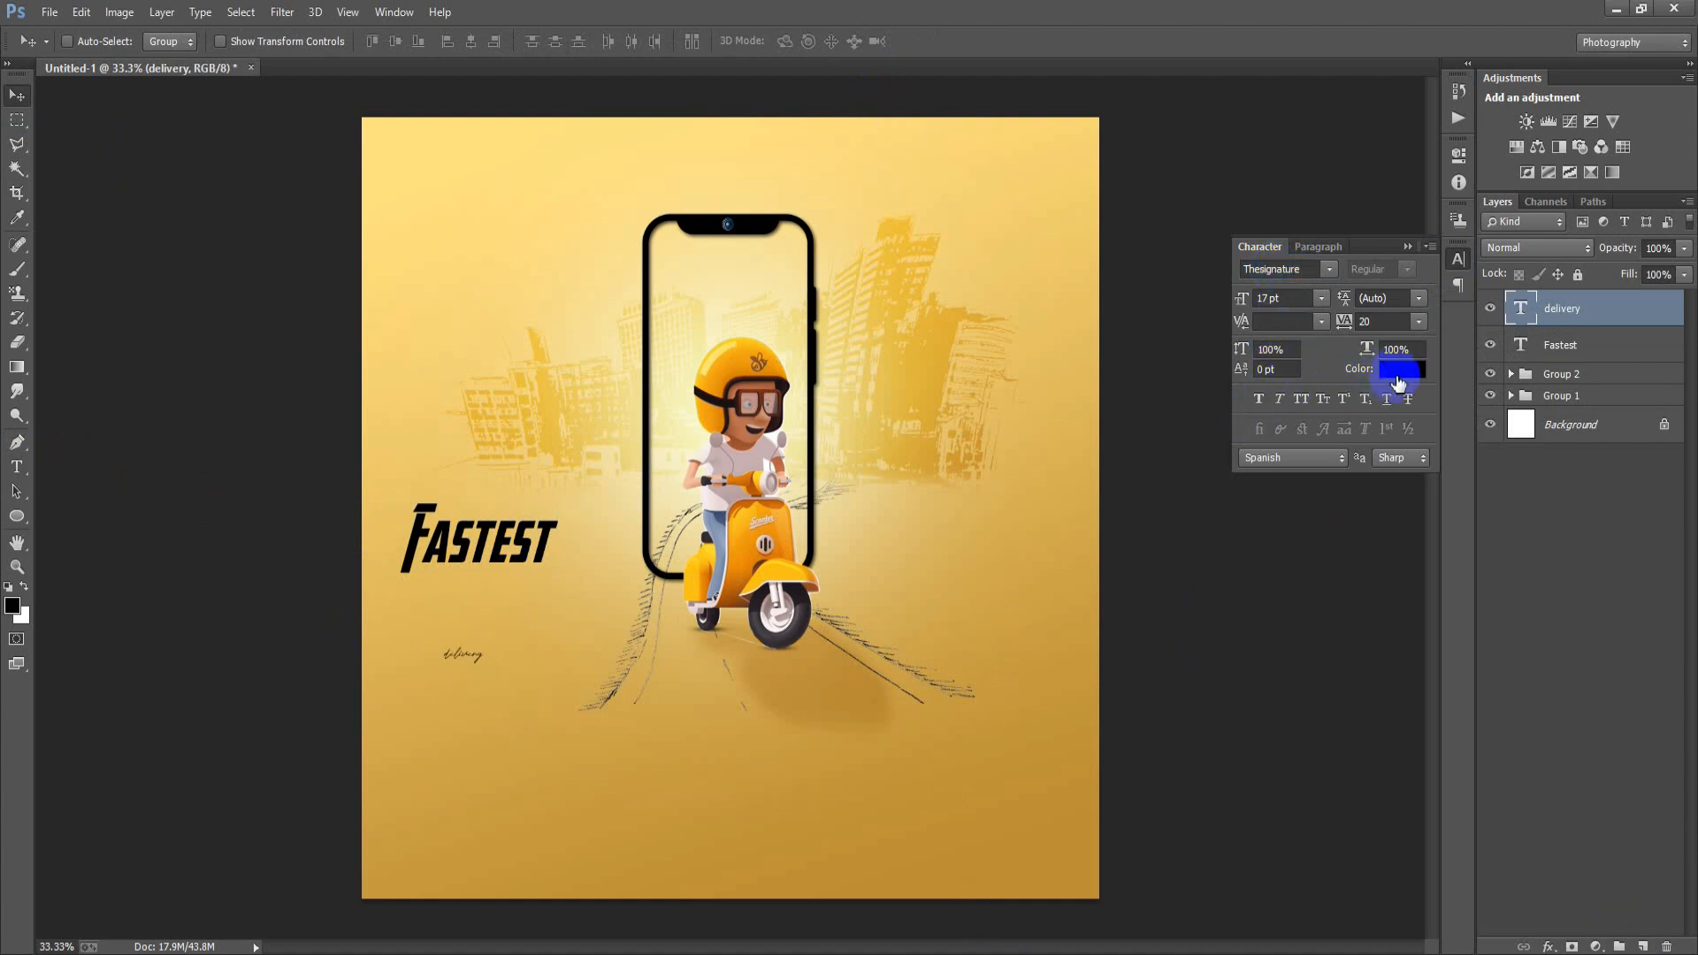
click(1402, 369)
drag(1174, 319, 1017, 229)
click(1419, 218)
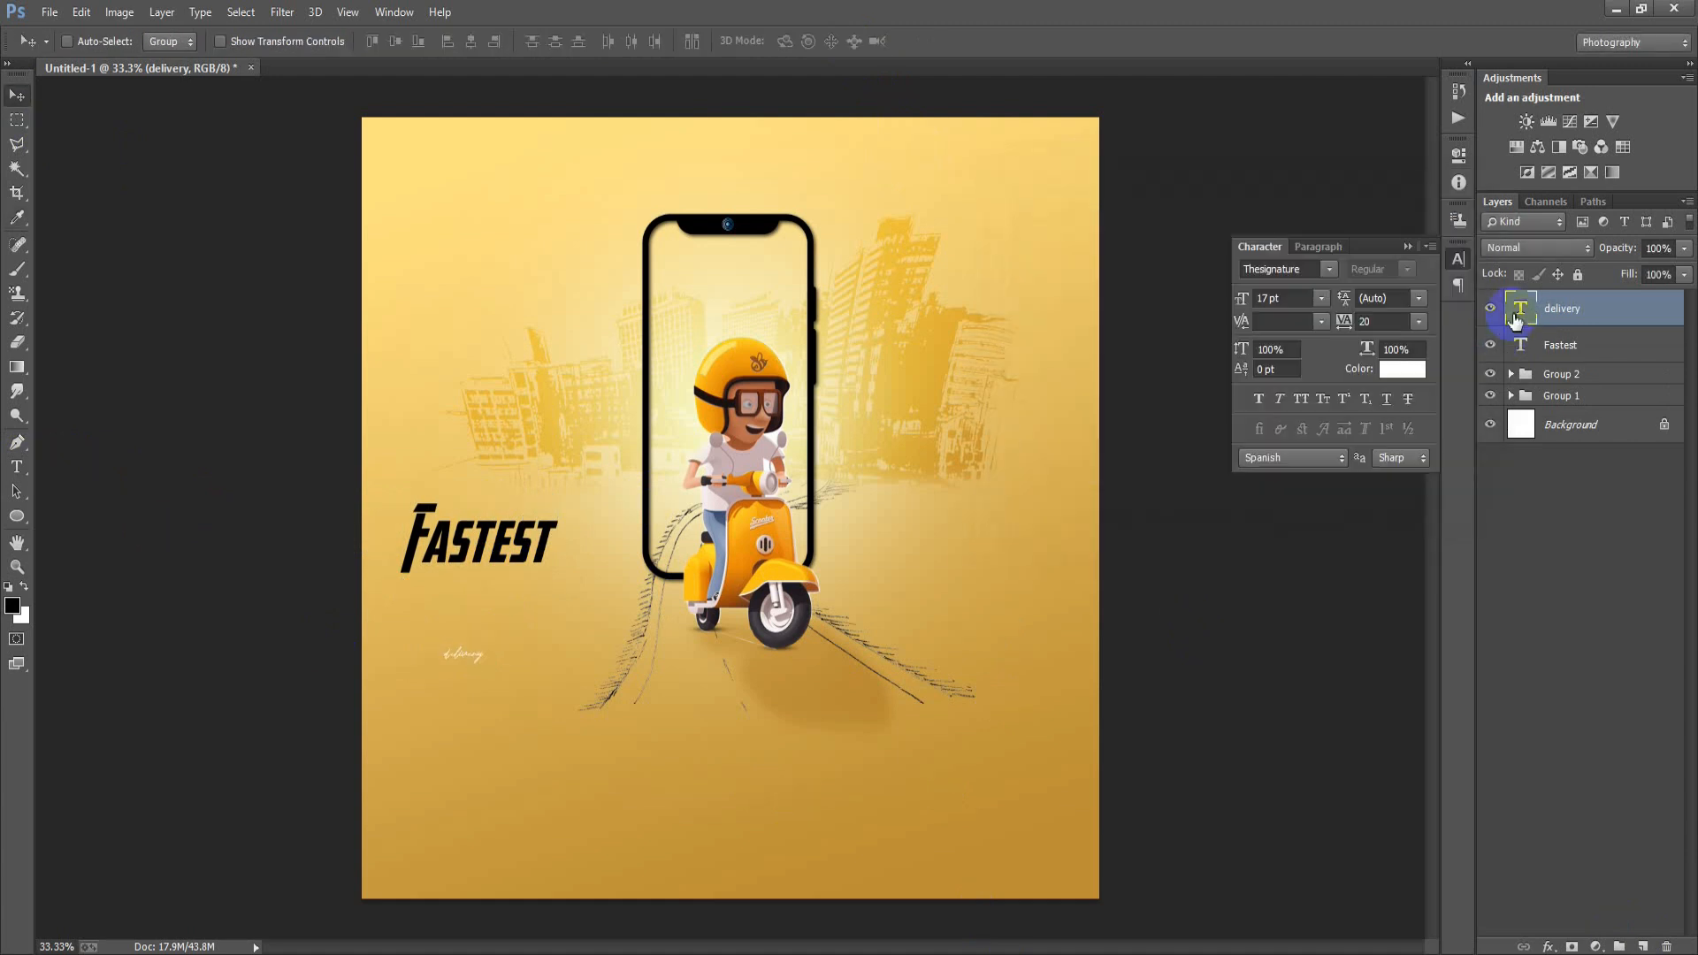
- Capitalize the first letter of the script text so it reads "Delivery"
key(t)
drag(530, 651, 446, 665)
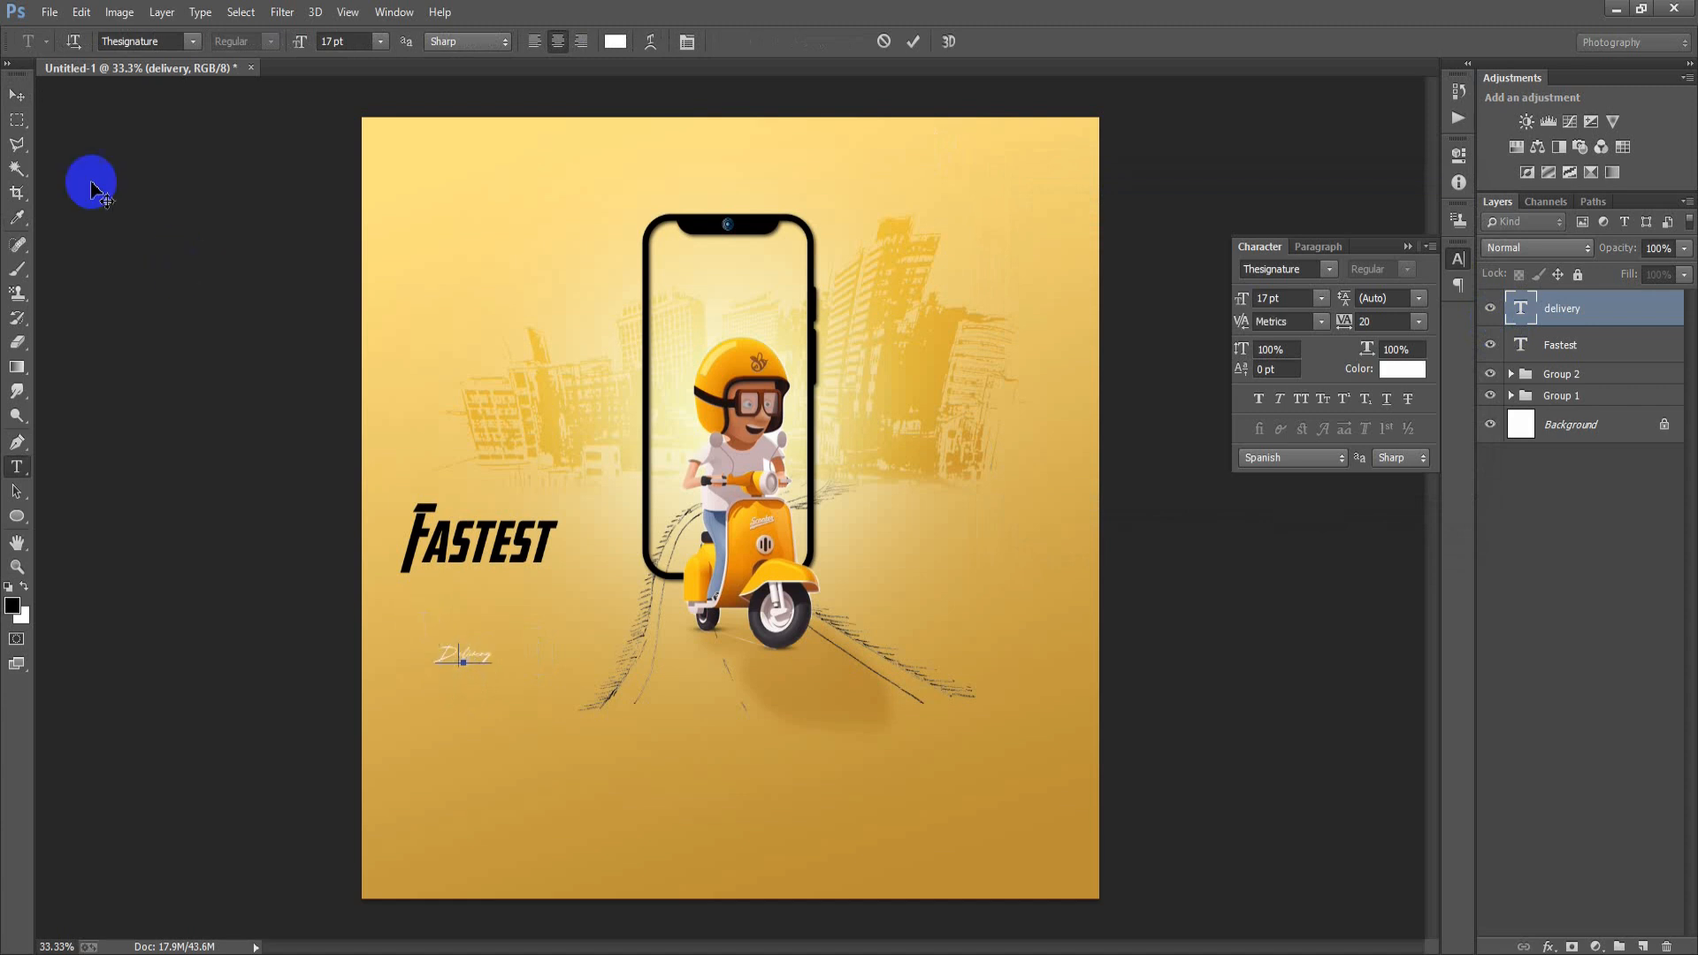
click(16, 95)
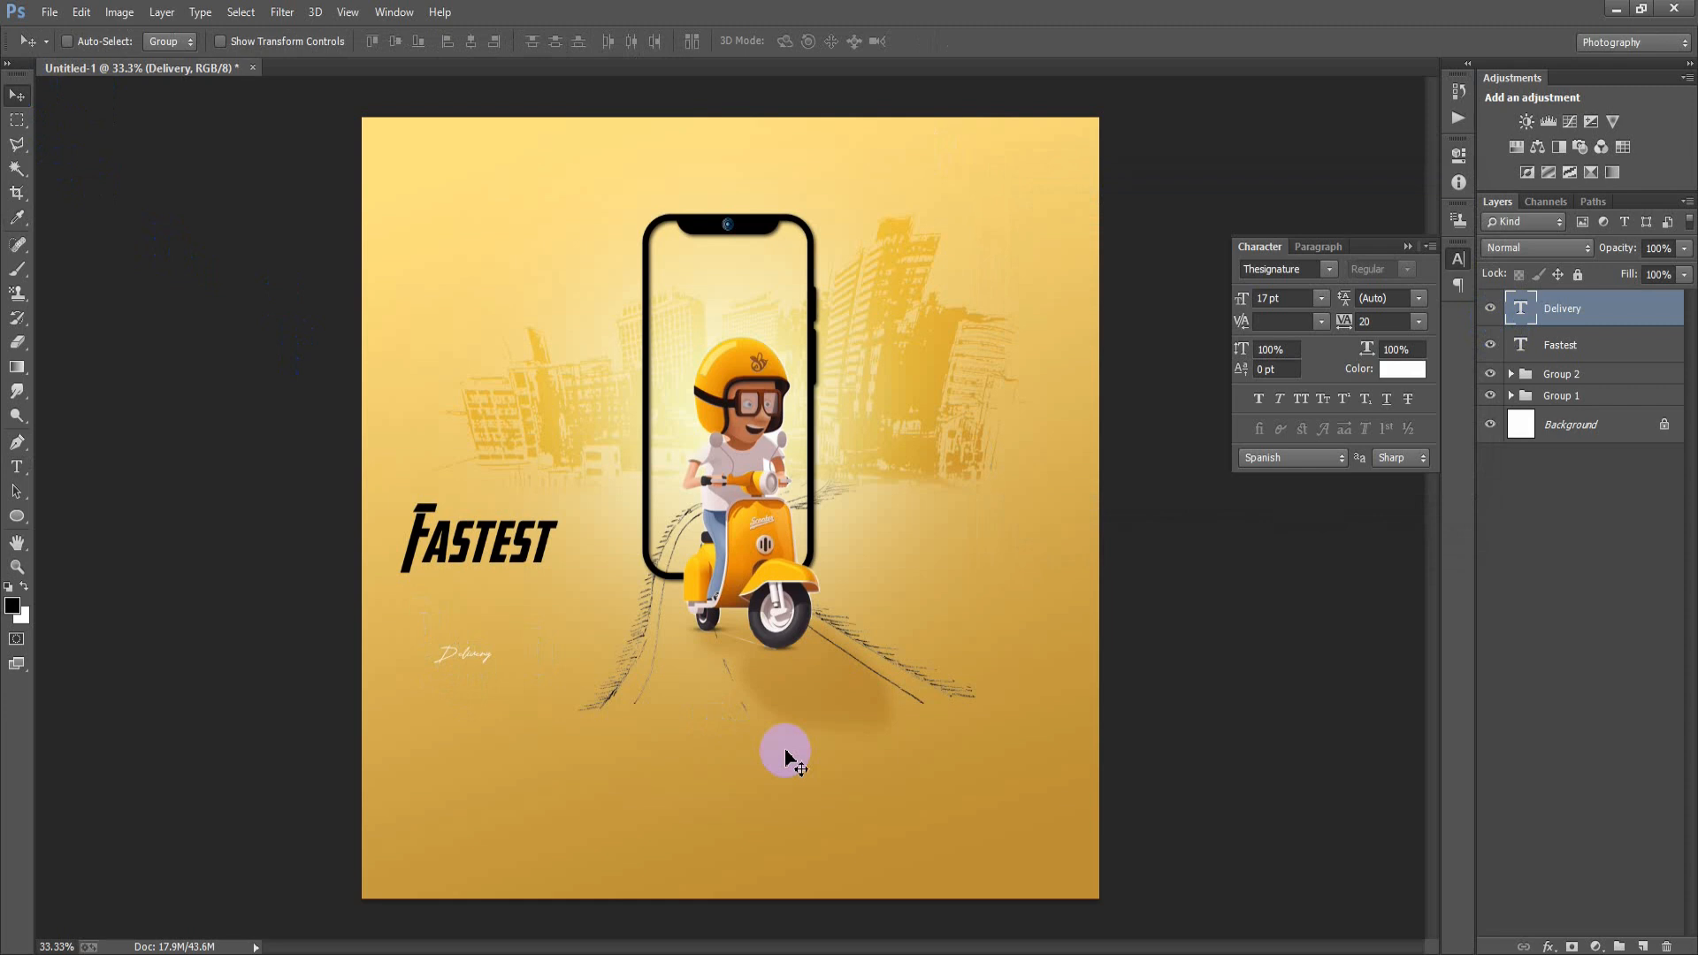
- Enlarge the "Delivery" text to about 242%, tilt it upward about 9°, and place it across the lower half of "Fastest"
key(ctrl+t)
drag(491, 667, 587, 731)
drag(516, 672, 567, 612)
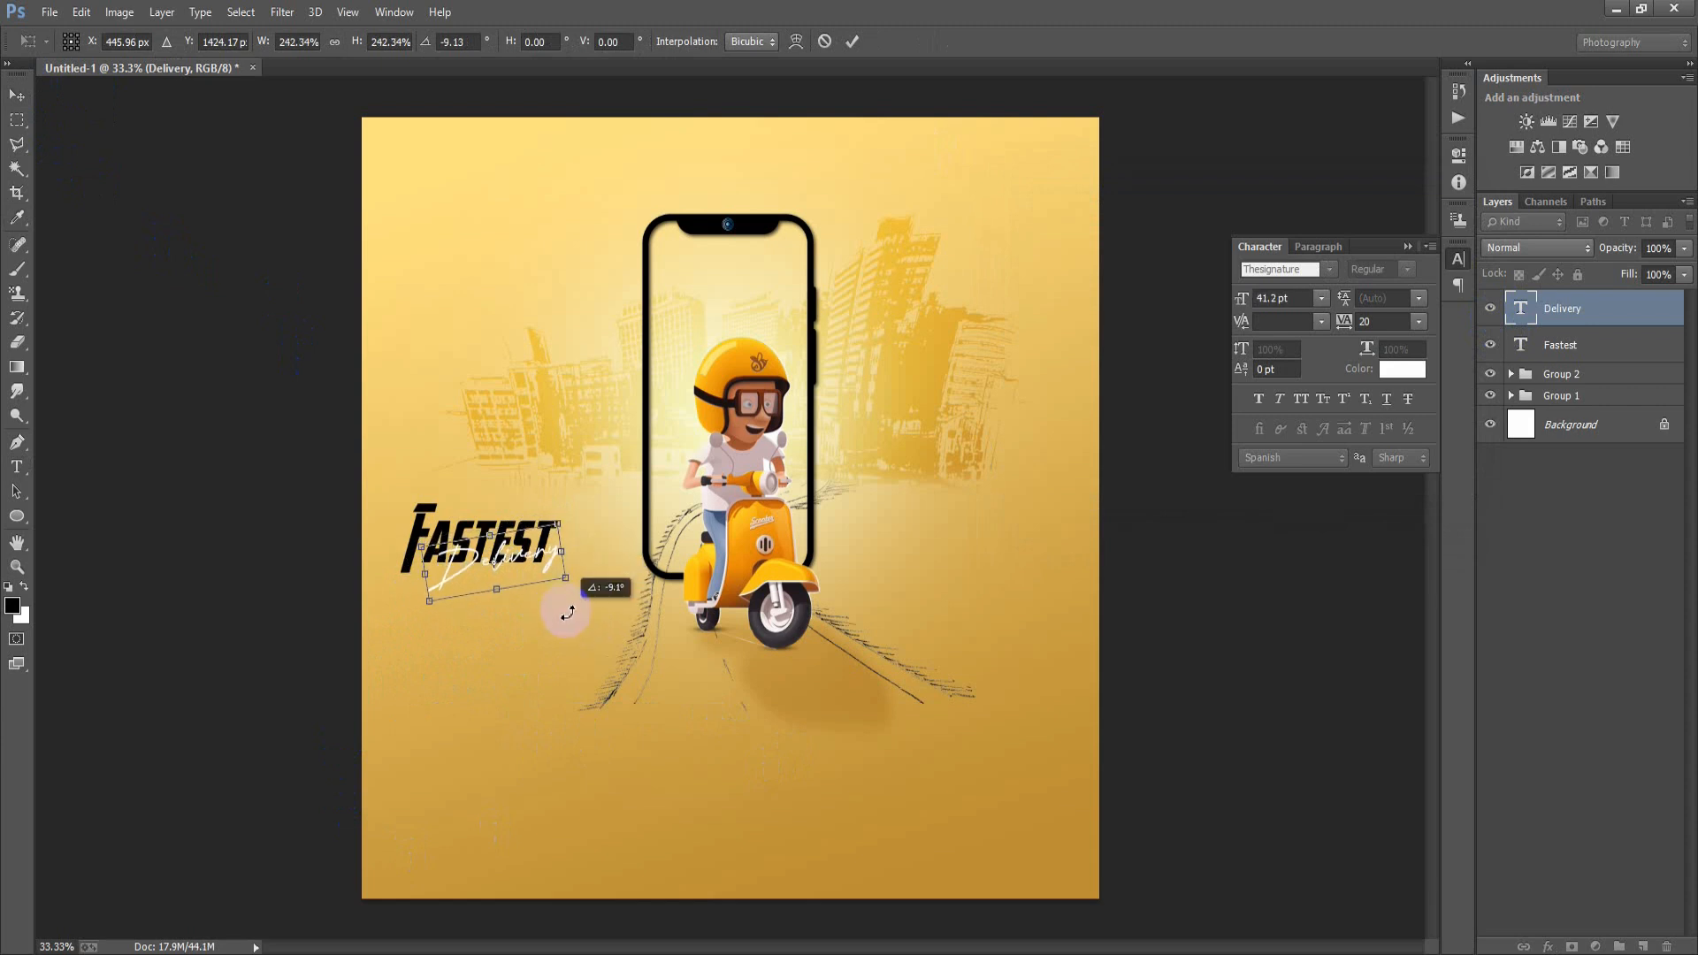
click(852, 41)
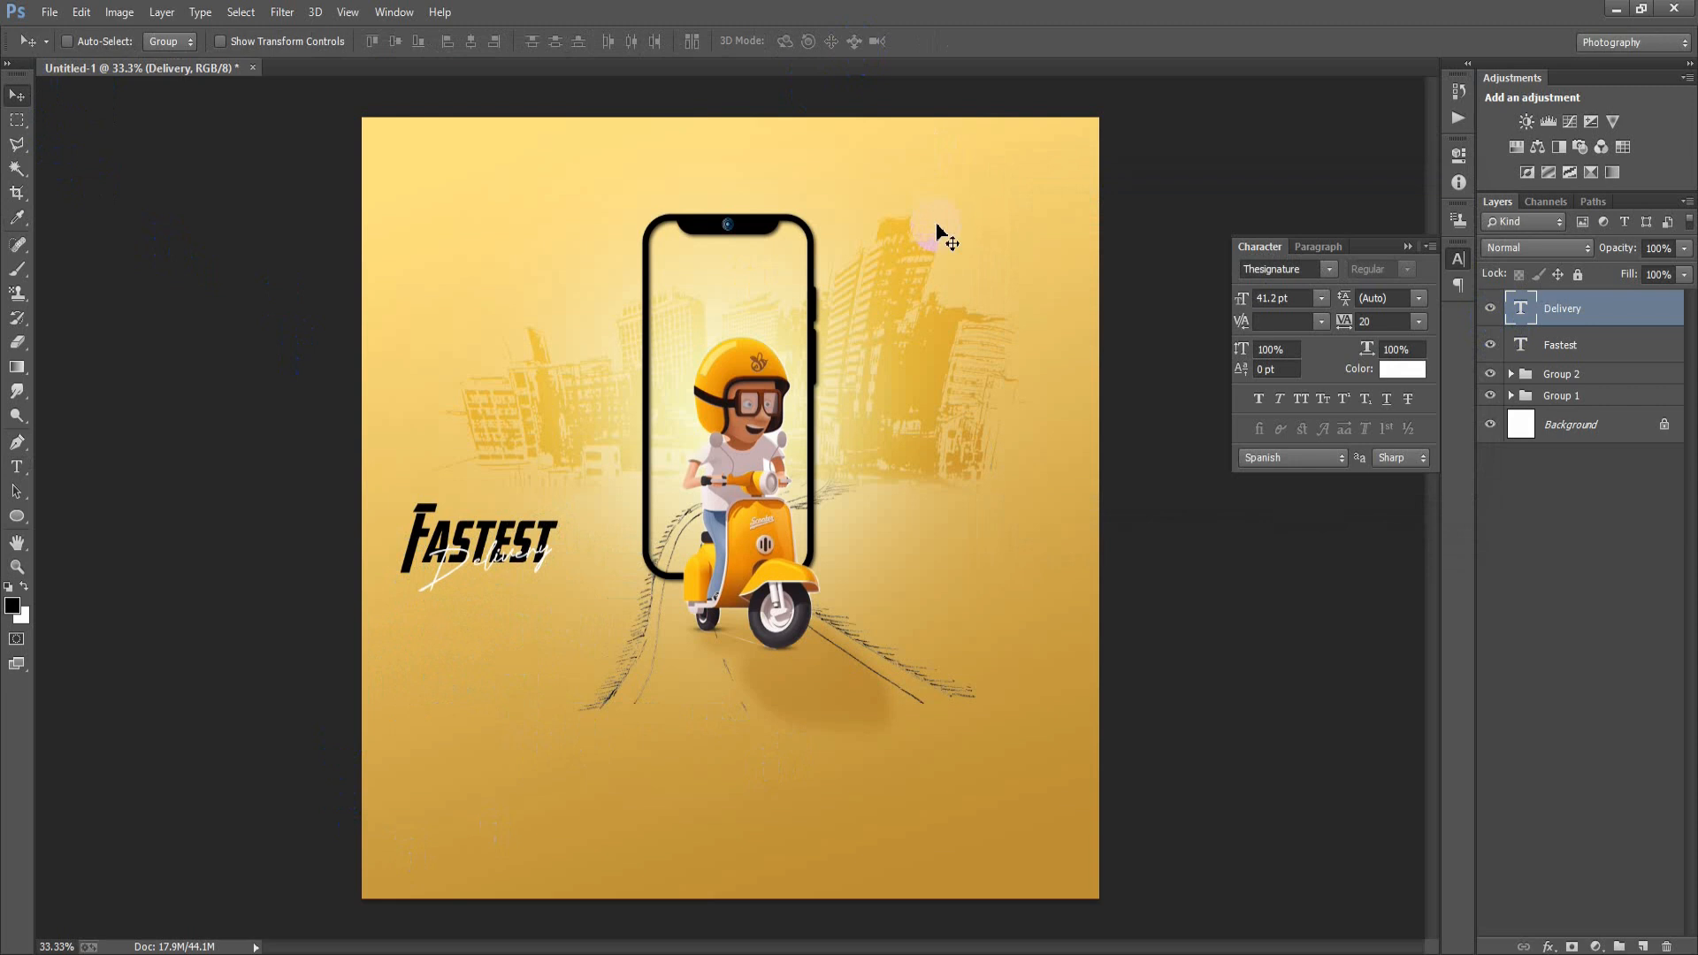
- Stretch the "Delivery" text to about 119% width and 107% height over the headline
key(ctrl+t)
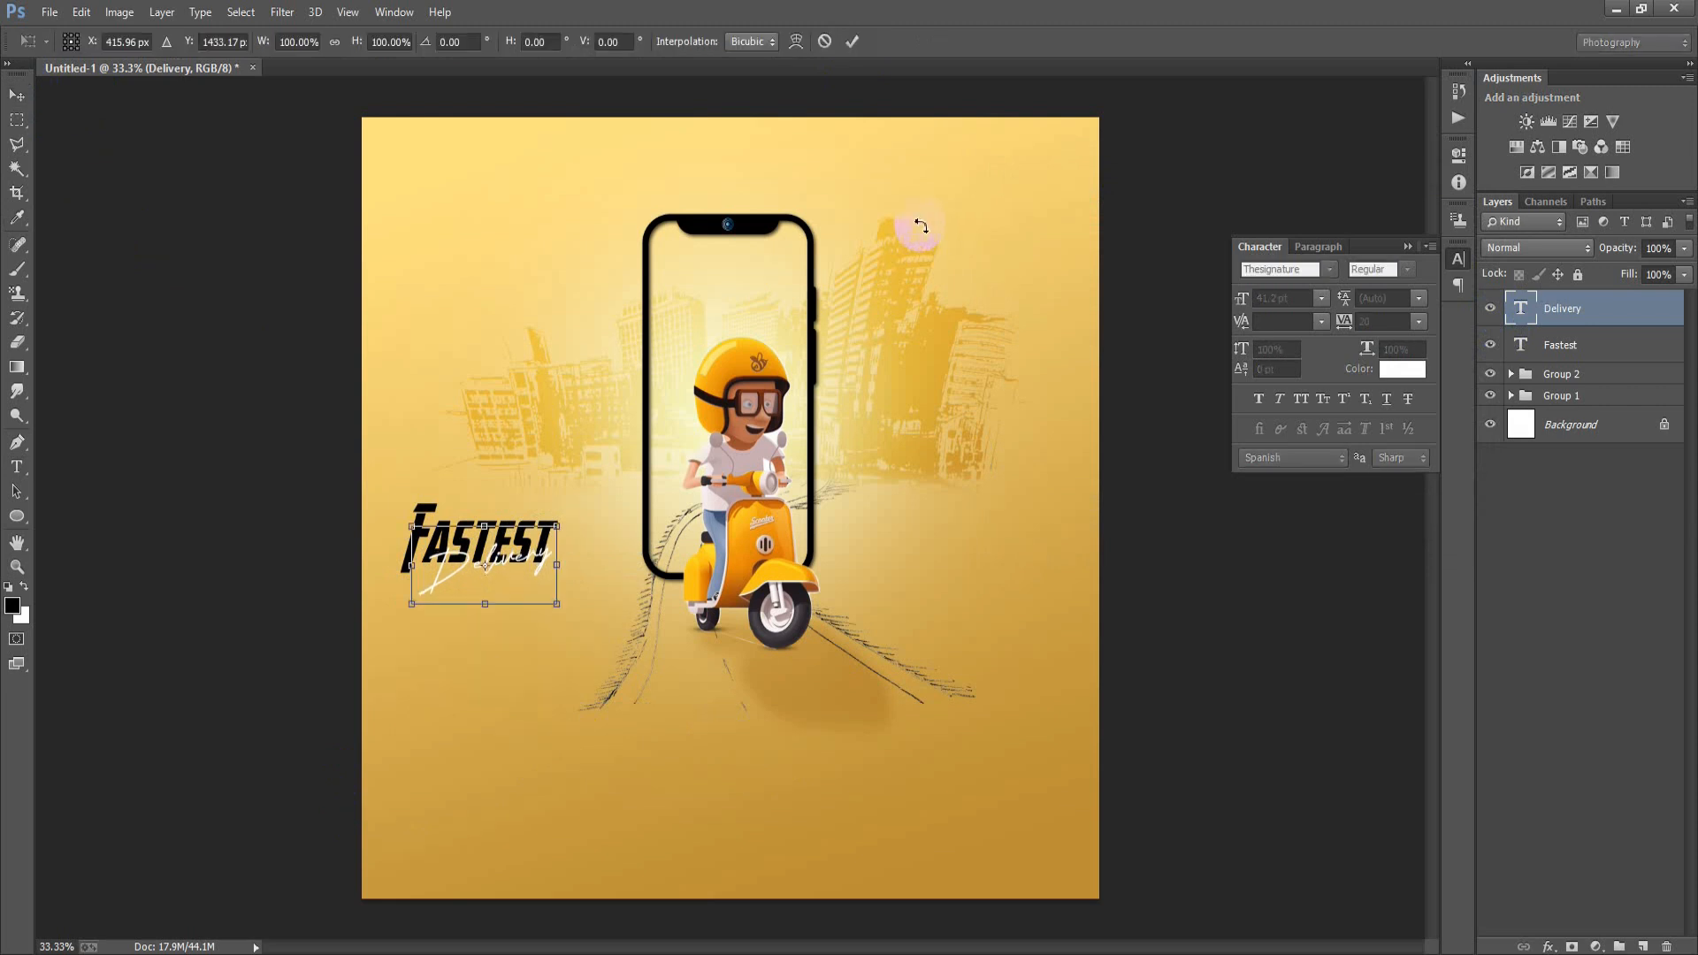
drag(563, 564, 579, 613)
click(852, 42)
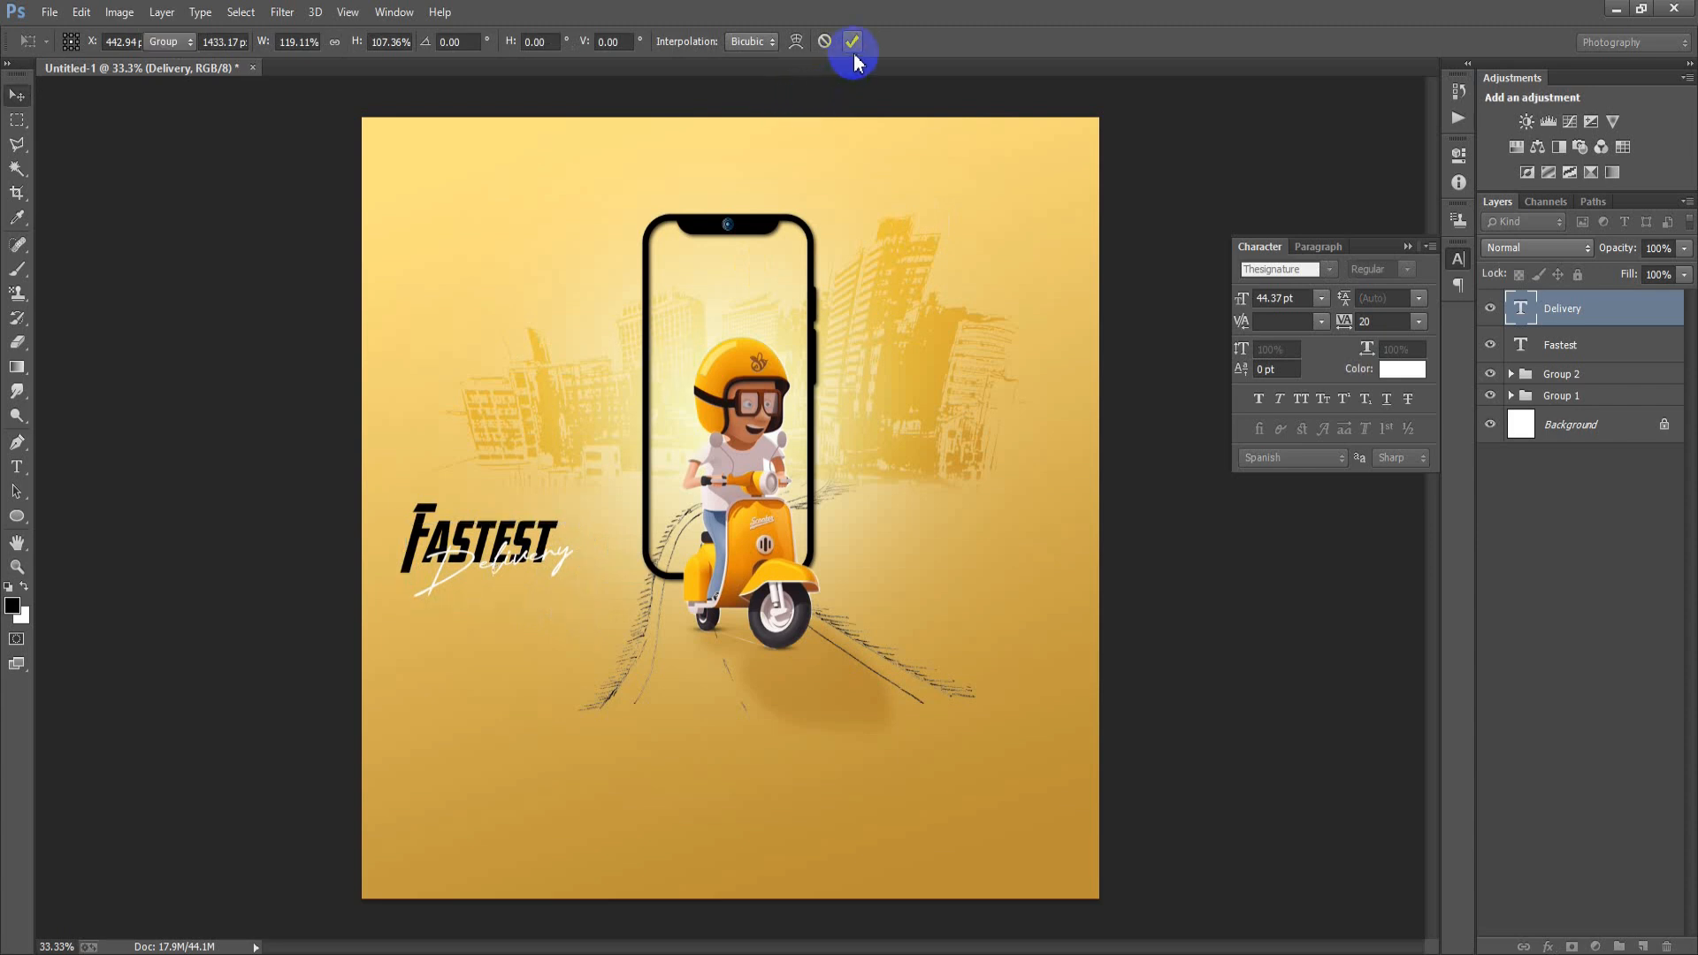
- Duplicate the "Fastest" text below the headline and replace the copy's wording with "in town"
click(1591, 347)
drag(506, 467, 537, 553)
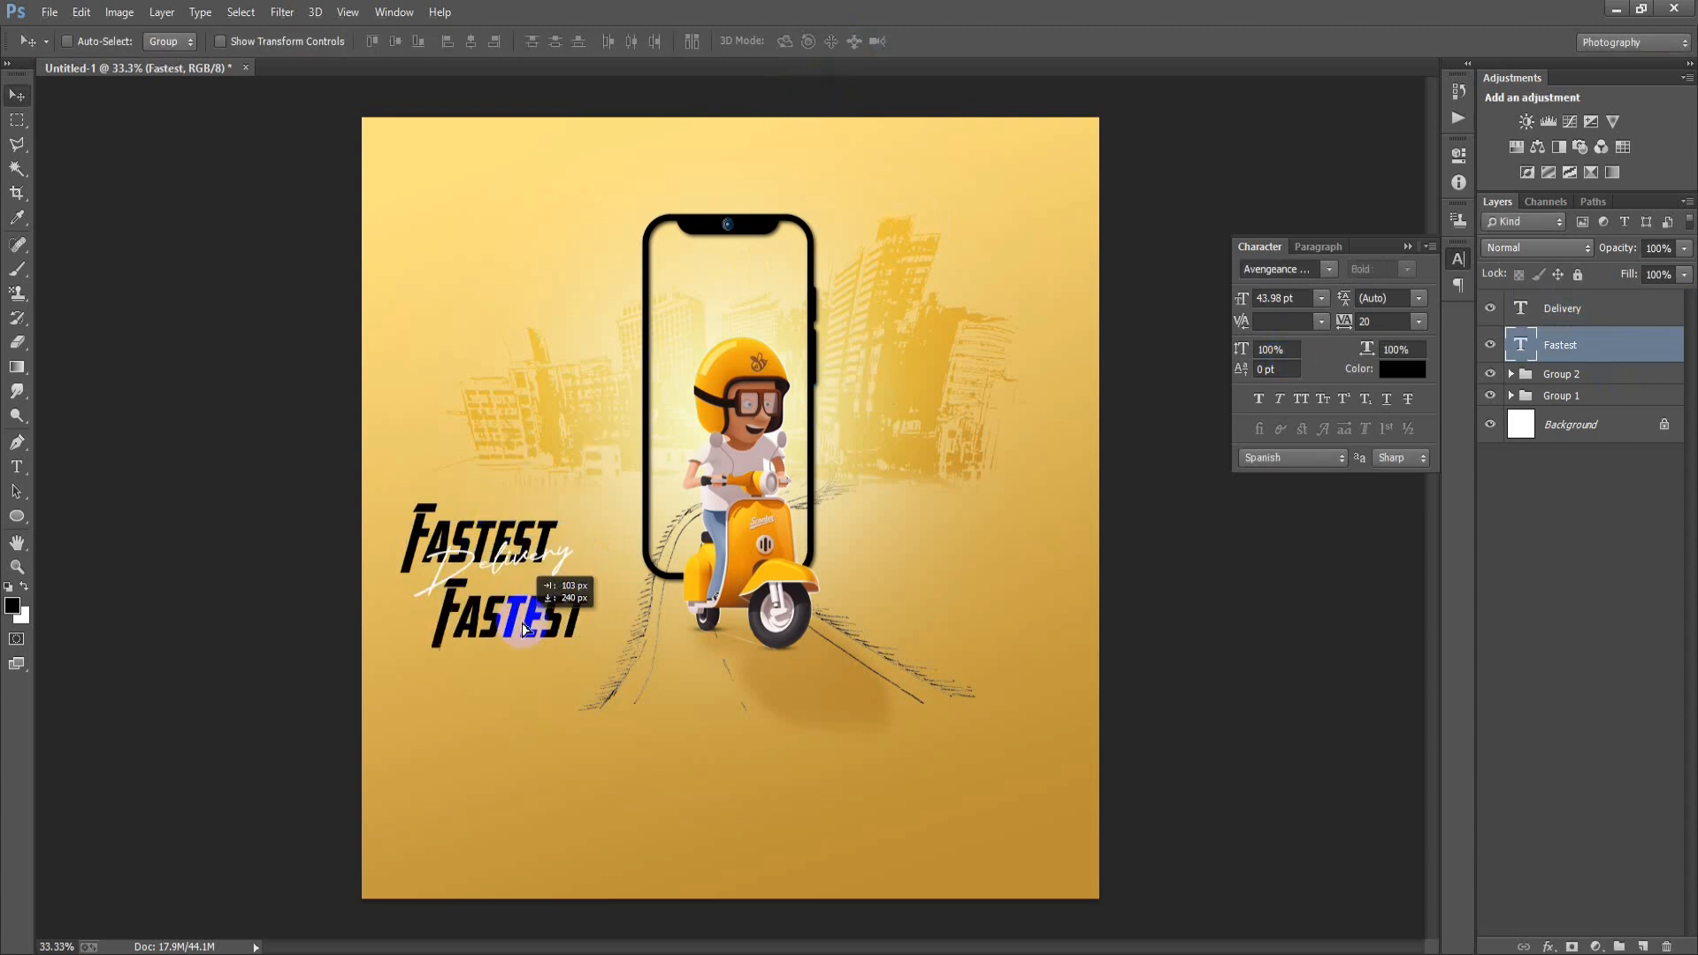
drag(1619, 308, 1545, 323)
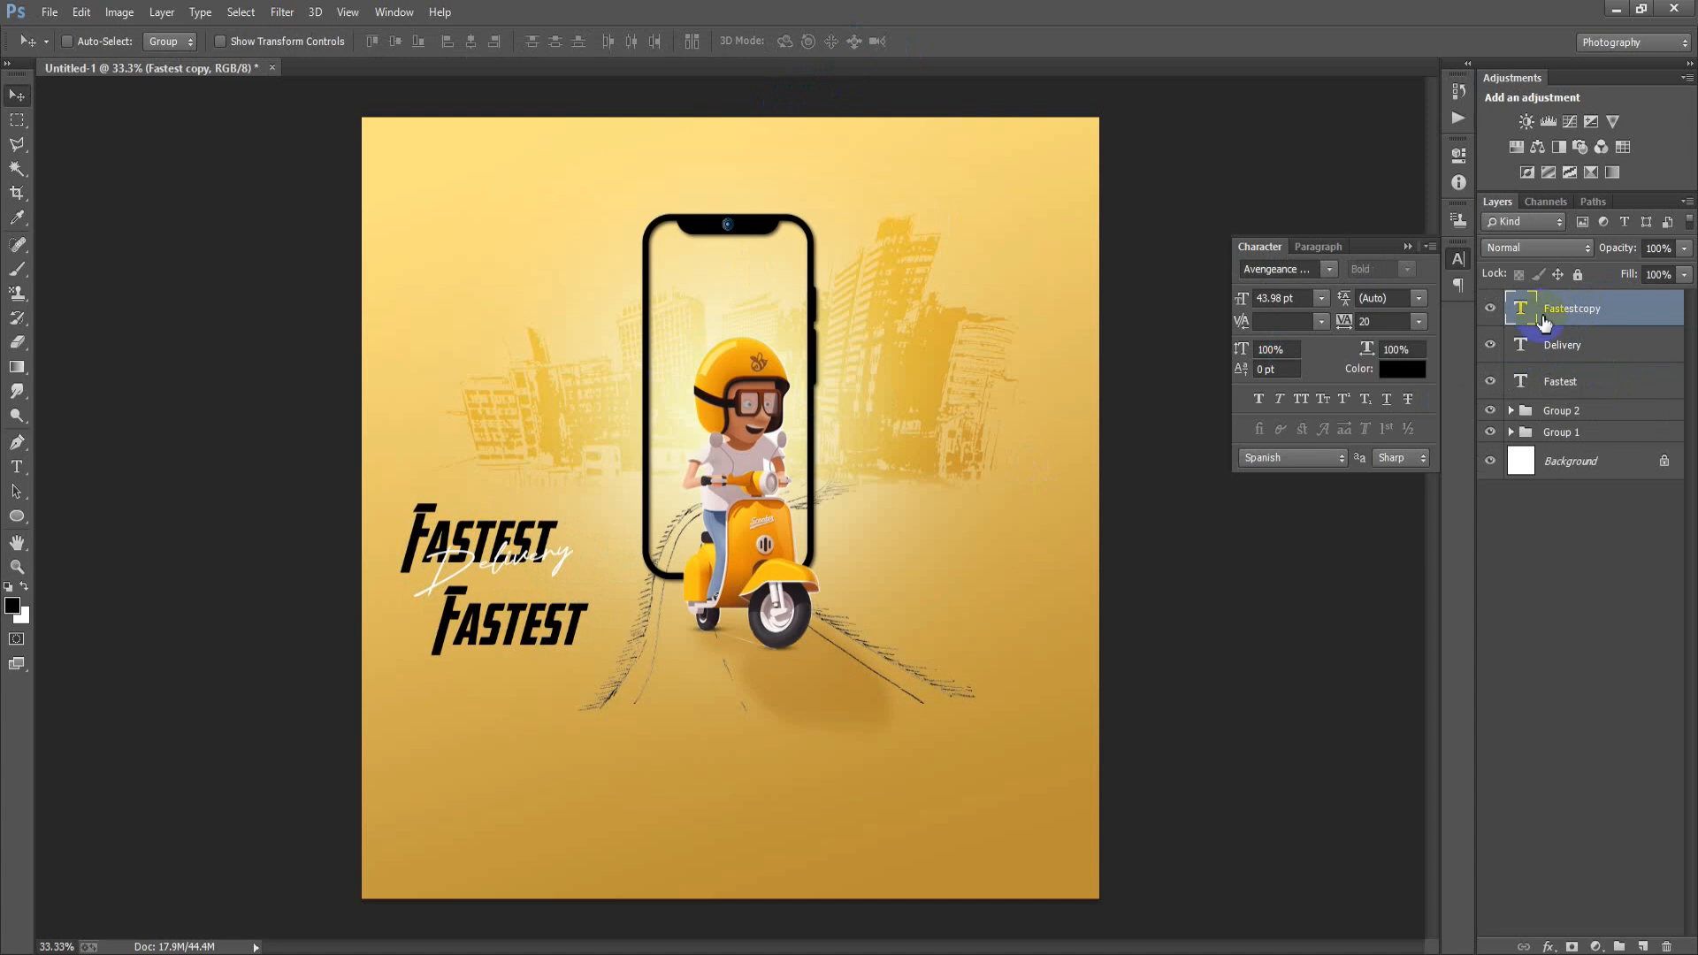
double_click(1519, 310)
text(IN TOWN)
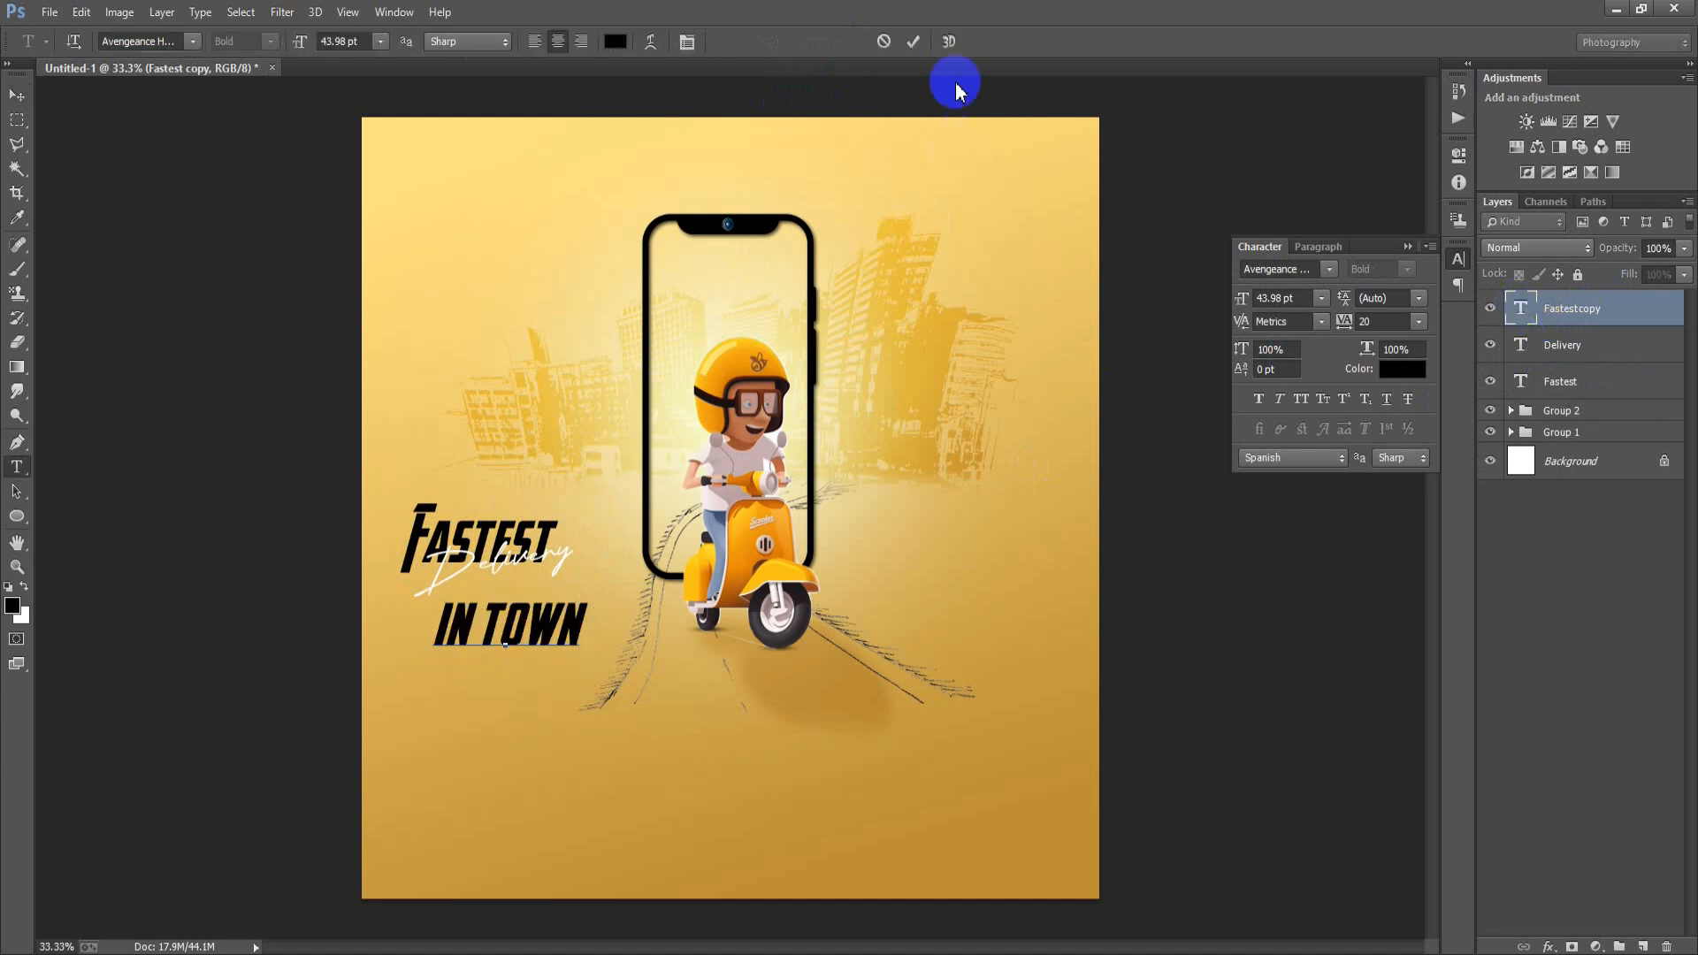
click(913, 42)
- Shrink the "in town" text to about 23.7 pt and position it just beneath the "Delivery" script
key(ctrl+t)
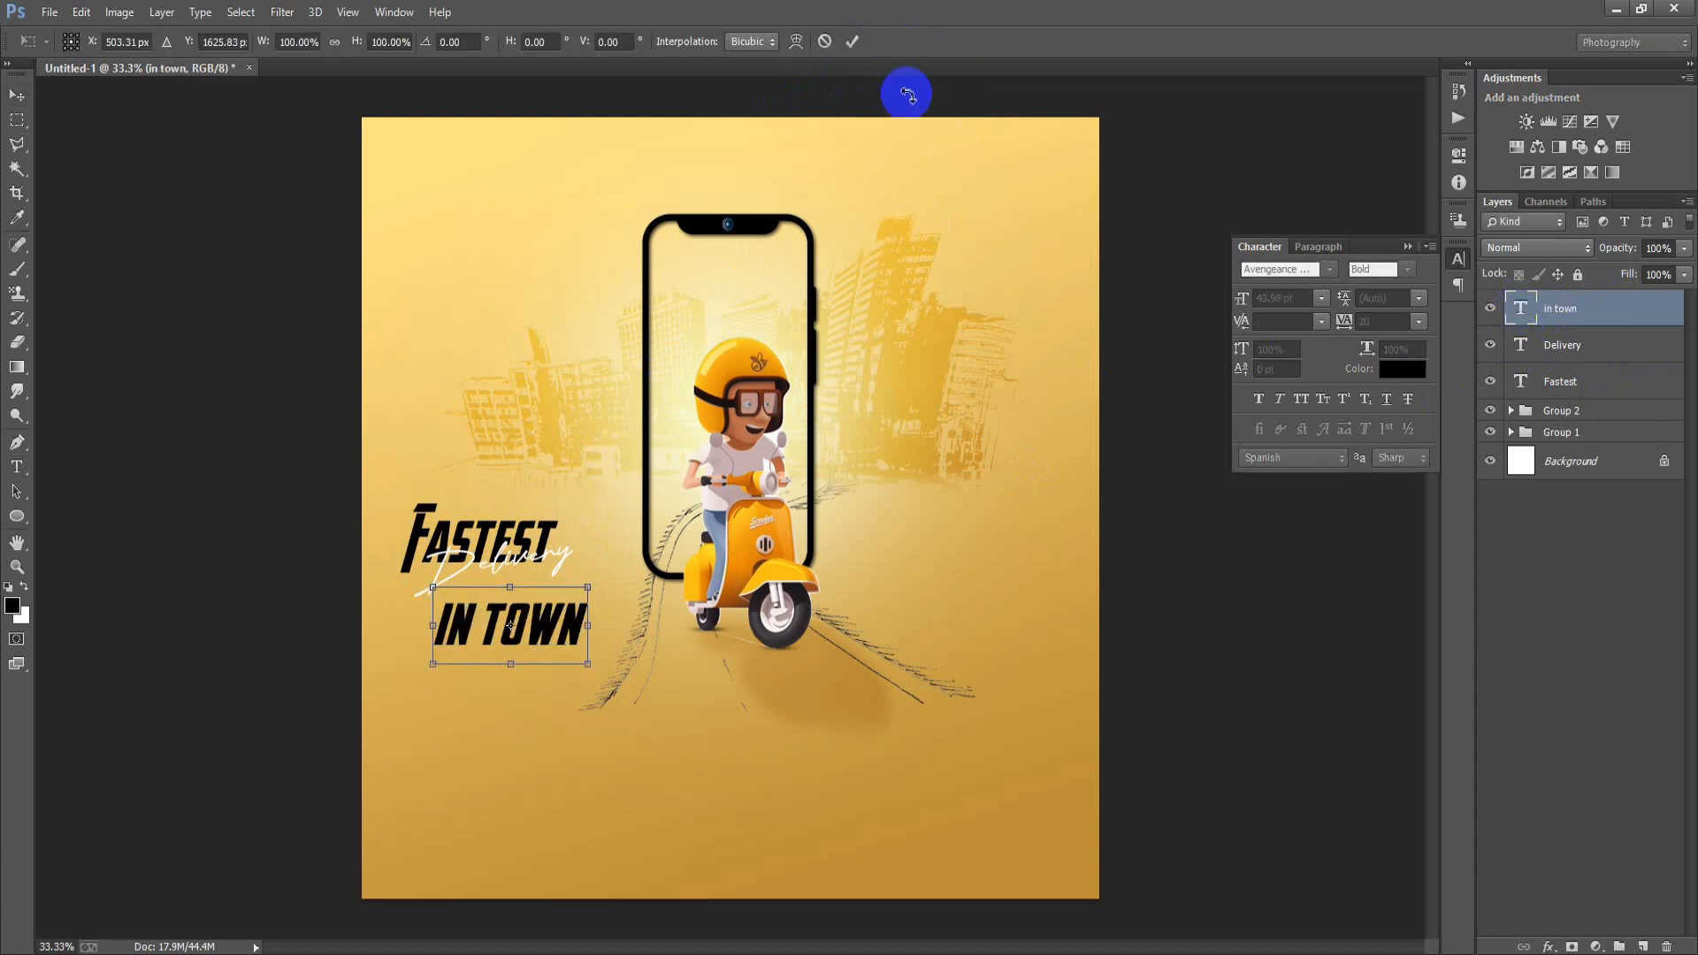
drag(601, 680, 498, 593)
click(849, 44)
key(Down)
key(Down)
key(Down)
key(Down)
key(Down)
key(Down)
key(Down)
key(Down)
key(Down)
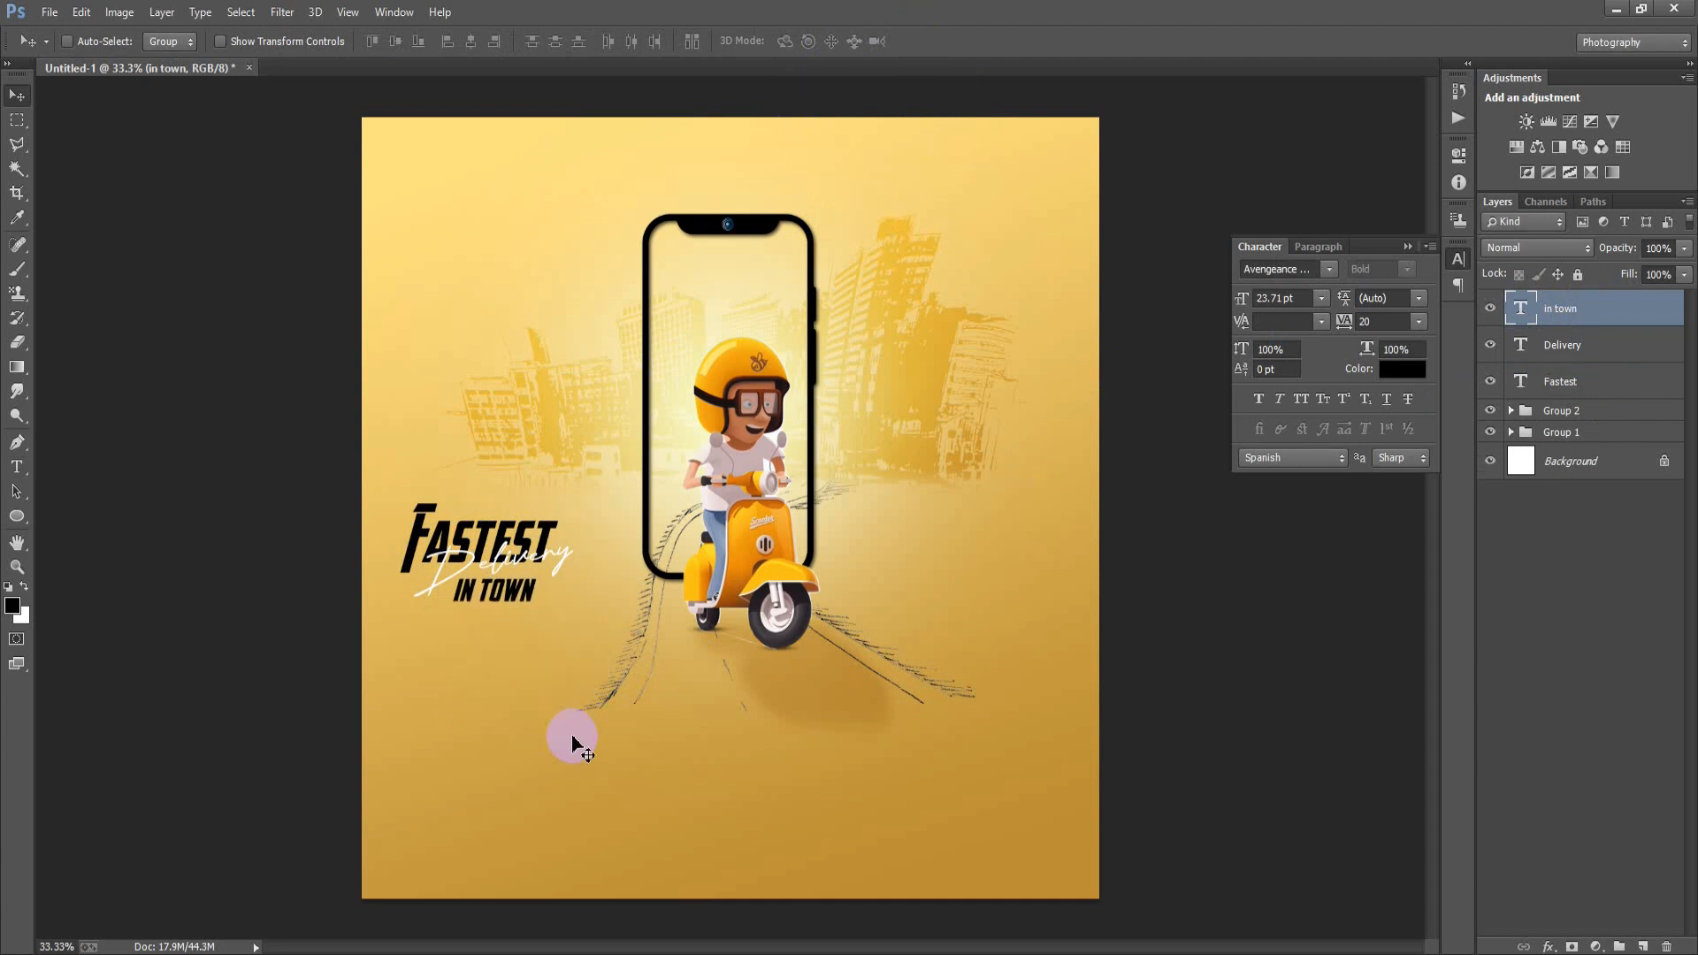
- Place the paragraph image 00008 as a linked file and move it to the lower part of the poster
click(49, 12)
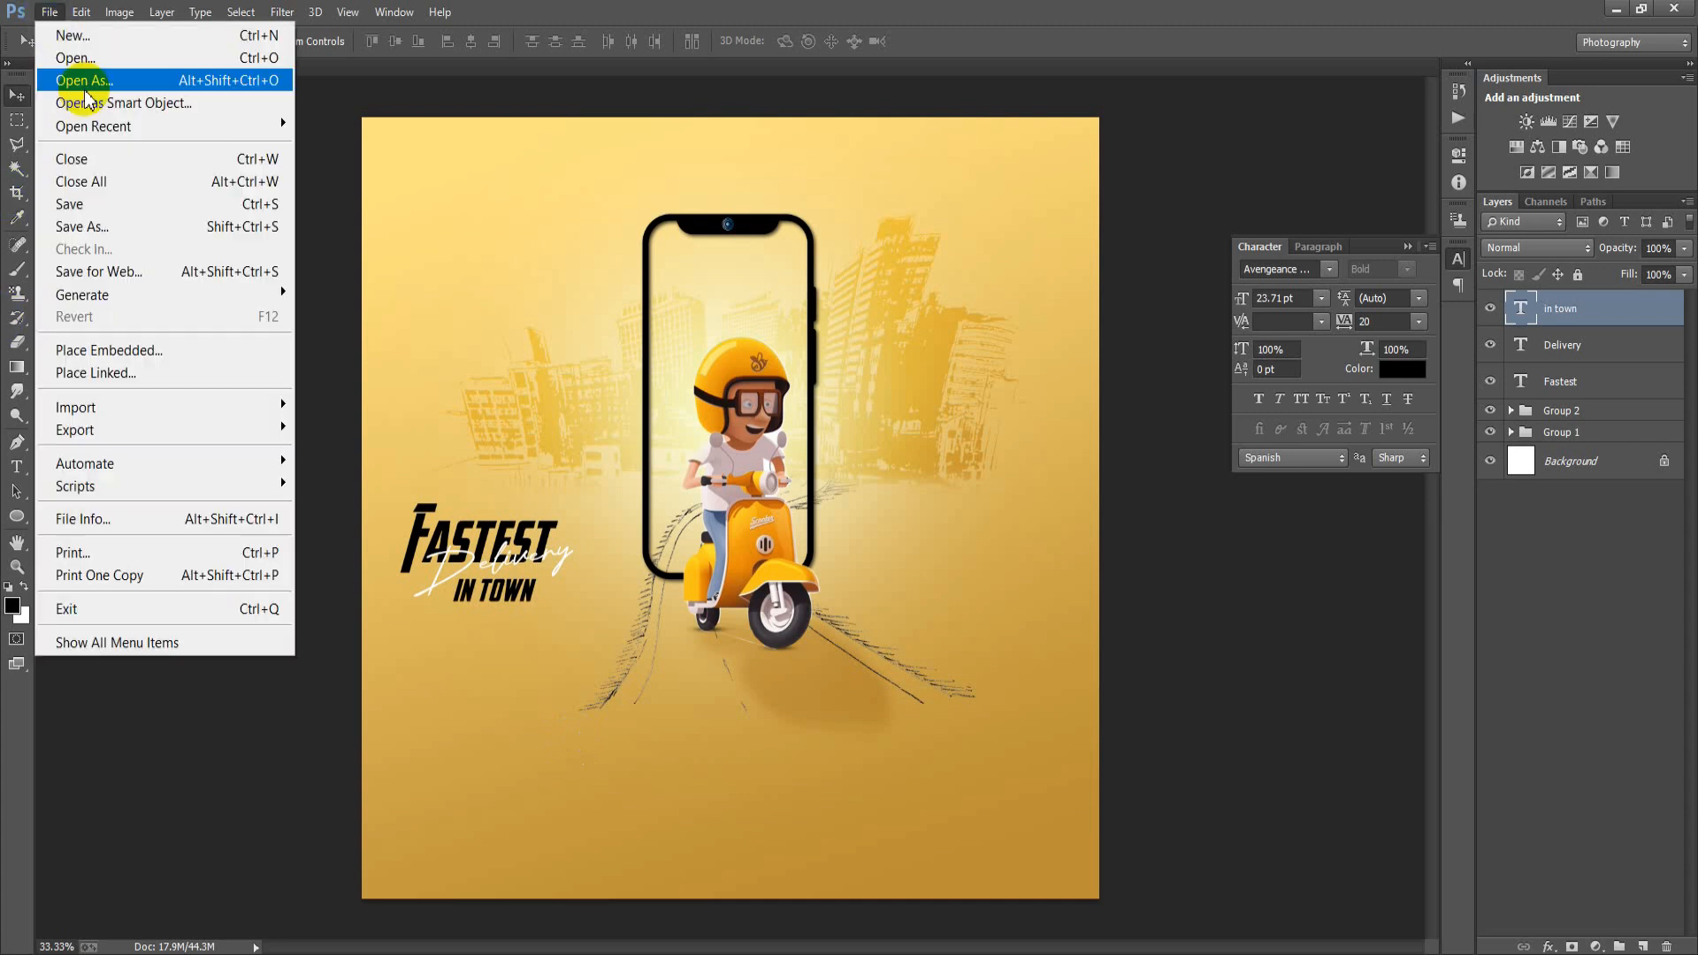
click(168, 366)
double_click(1107, 216)
drag(948, 562, 966, 852)
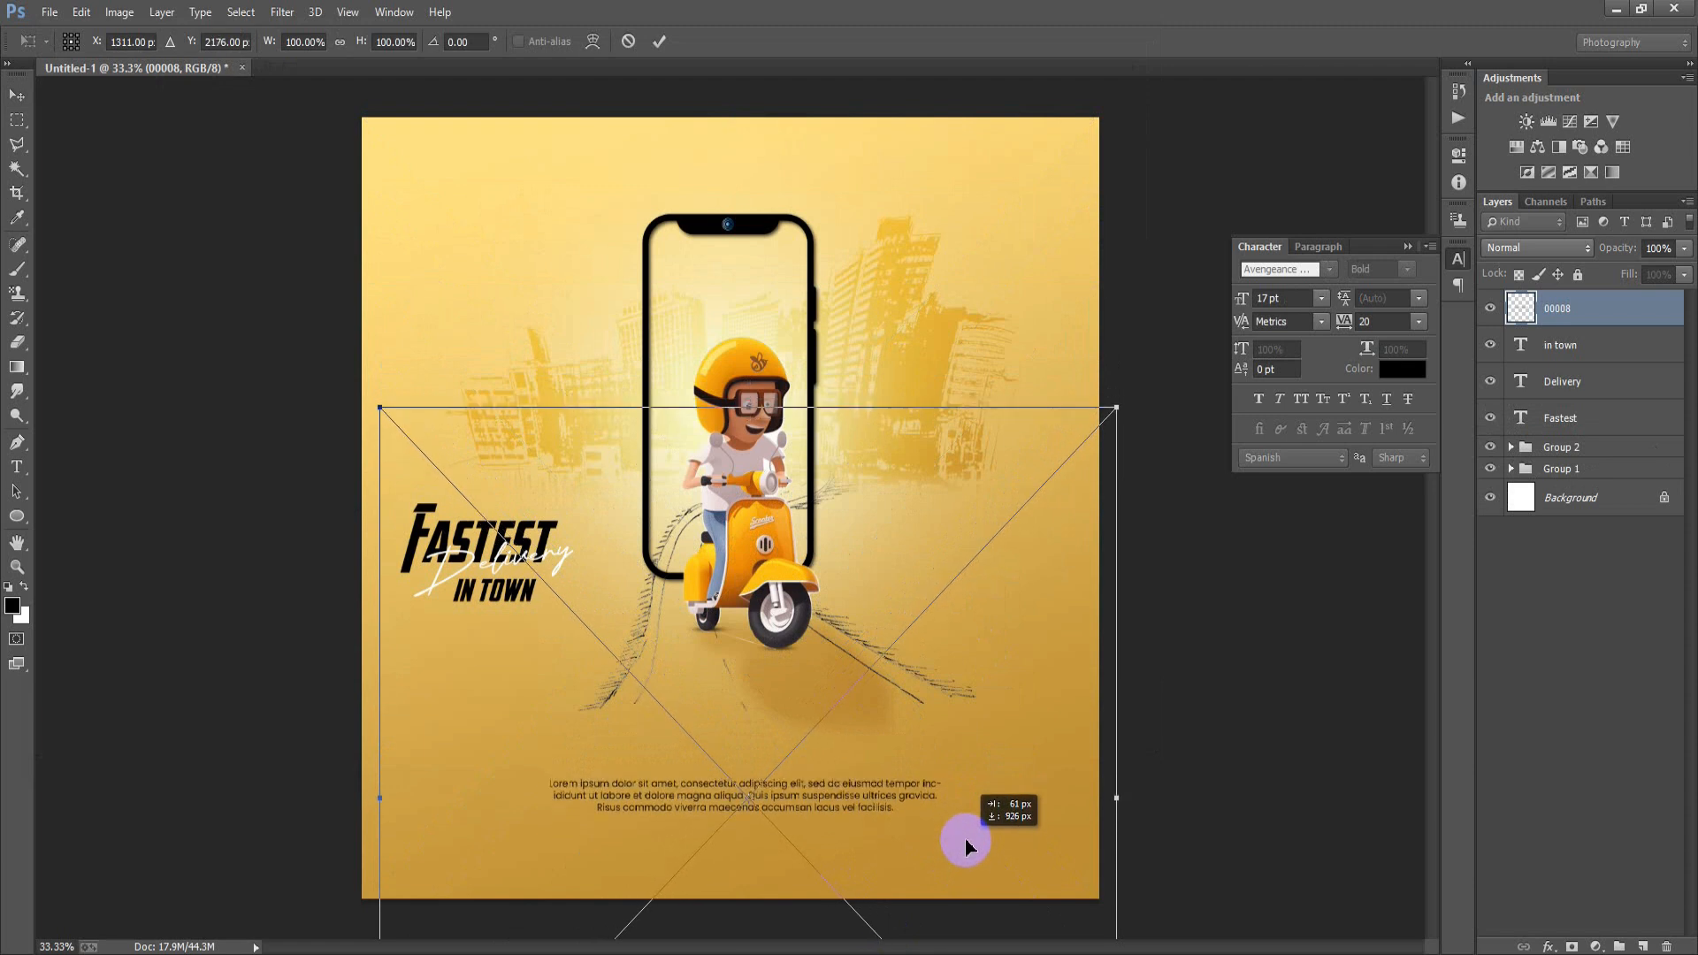
click(658, 41)
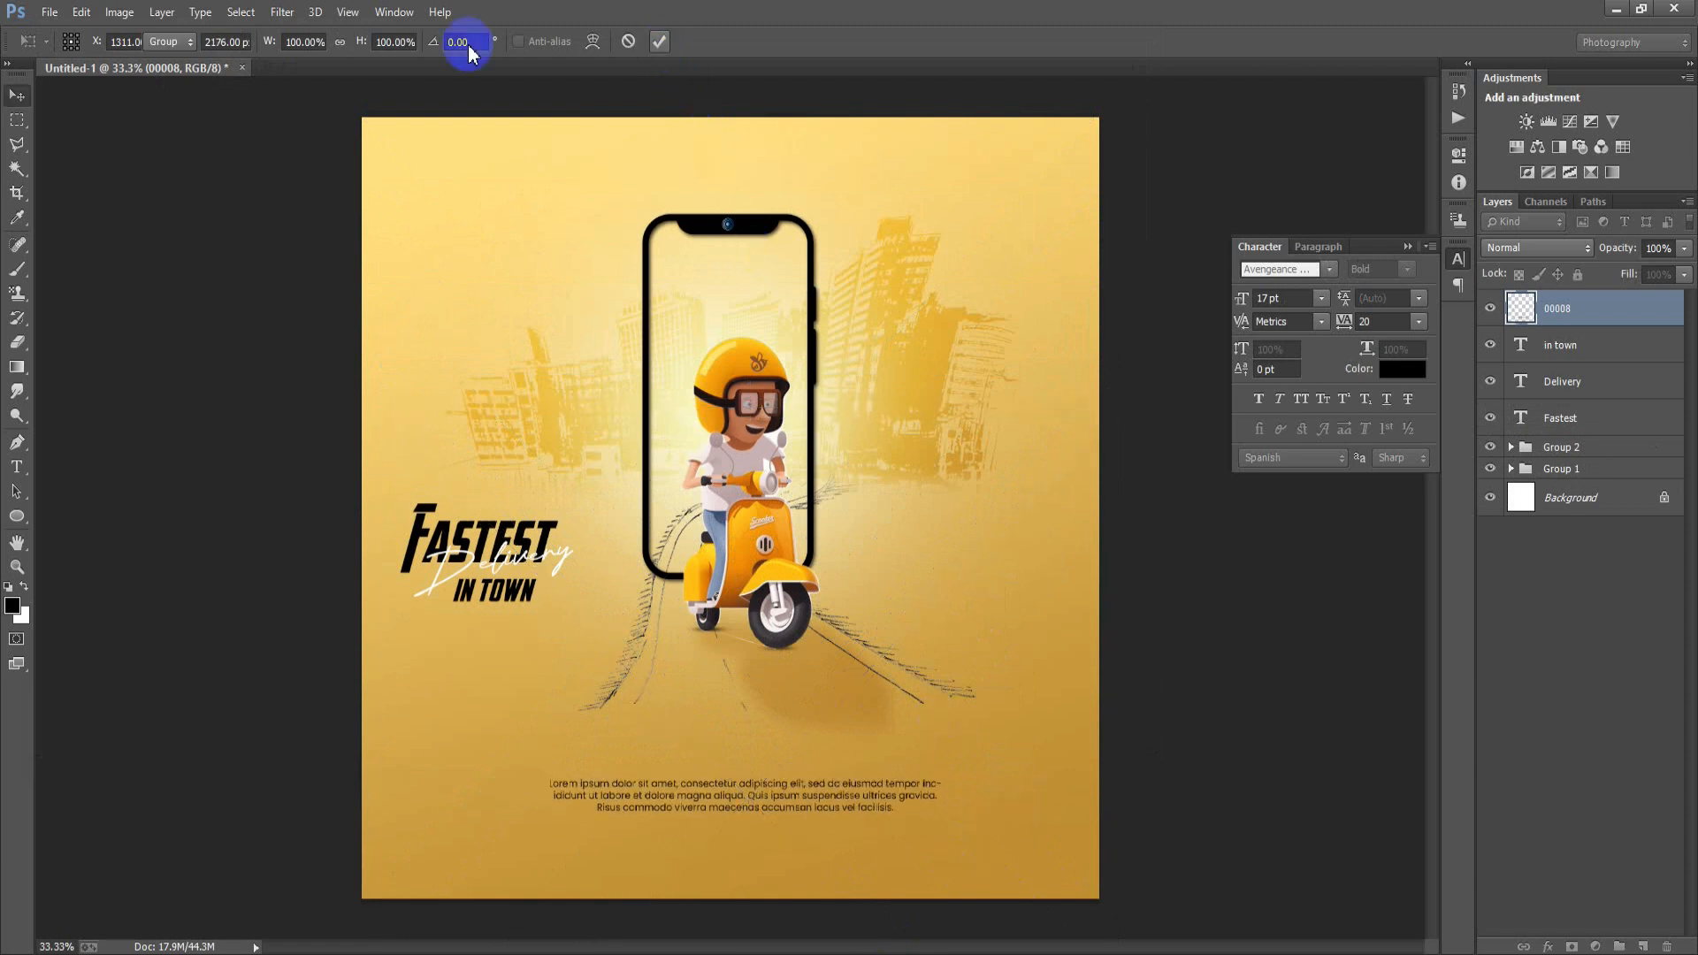
- Place the social media icons image 00007 as a linked file and scale it down to a small row beneath the paragraph
click(35, 14)
click(204, 371)
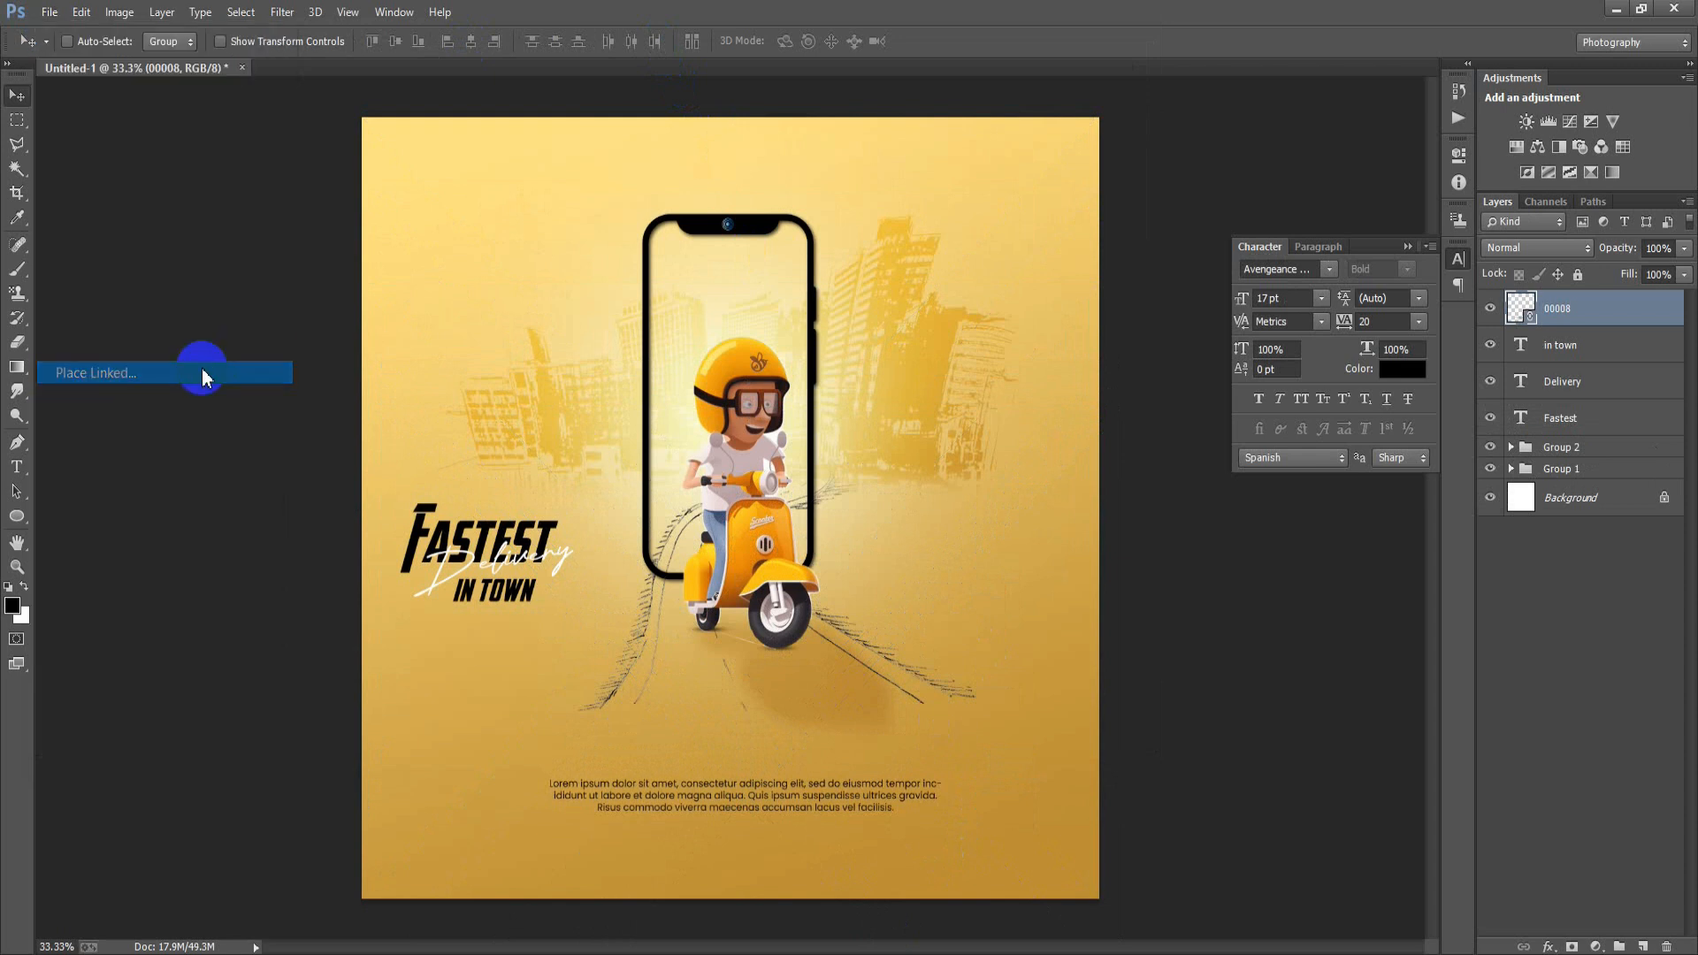
click(1005, 221)
double_click(1004, 215)
drag(739, 454, 758, 806)
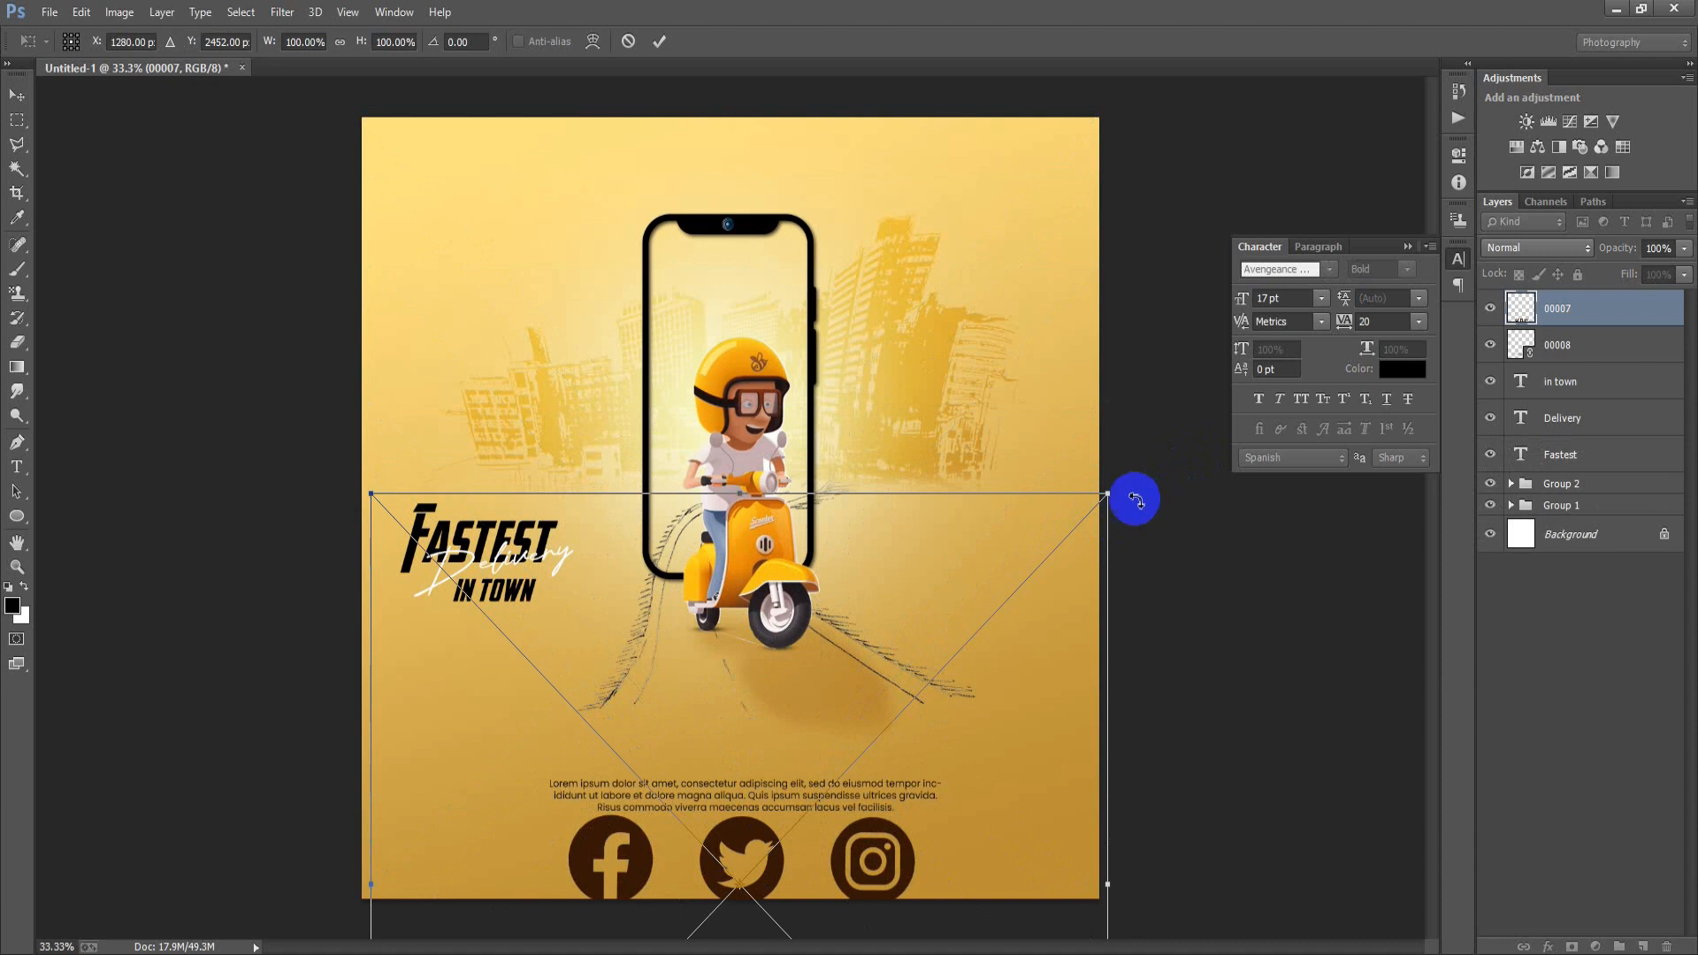
drag(1107, 494, 777, 818)
click(660, 43)
- Move the paragraph and social icons layers (00008 and 00007) together closer to the poster's bottom edge
shift+click(1658, 356)
key(shift+Down)
key(shift+Down)
key(shift+Down)
key(shift+Down)
key(shift+Down)
key(shift+Down)
key(shift+Down)
key(shift+Down)
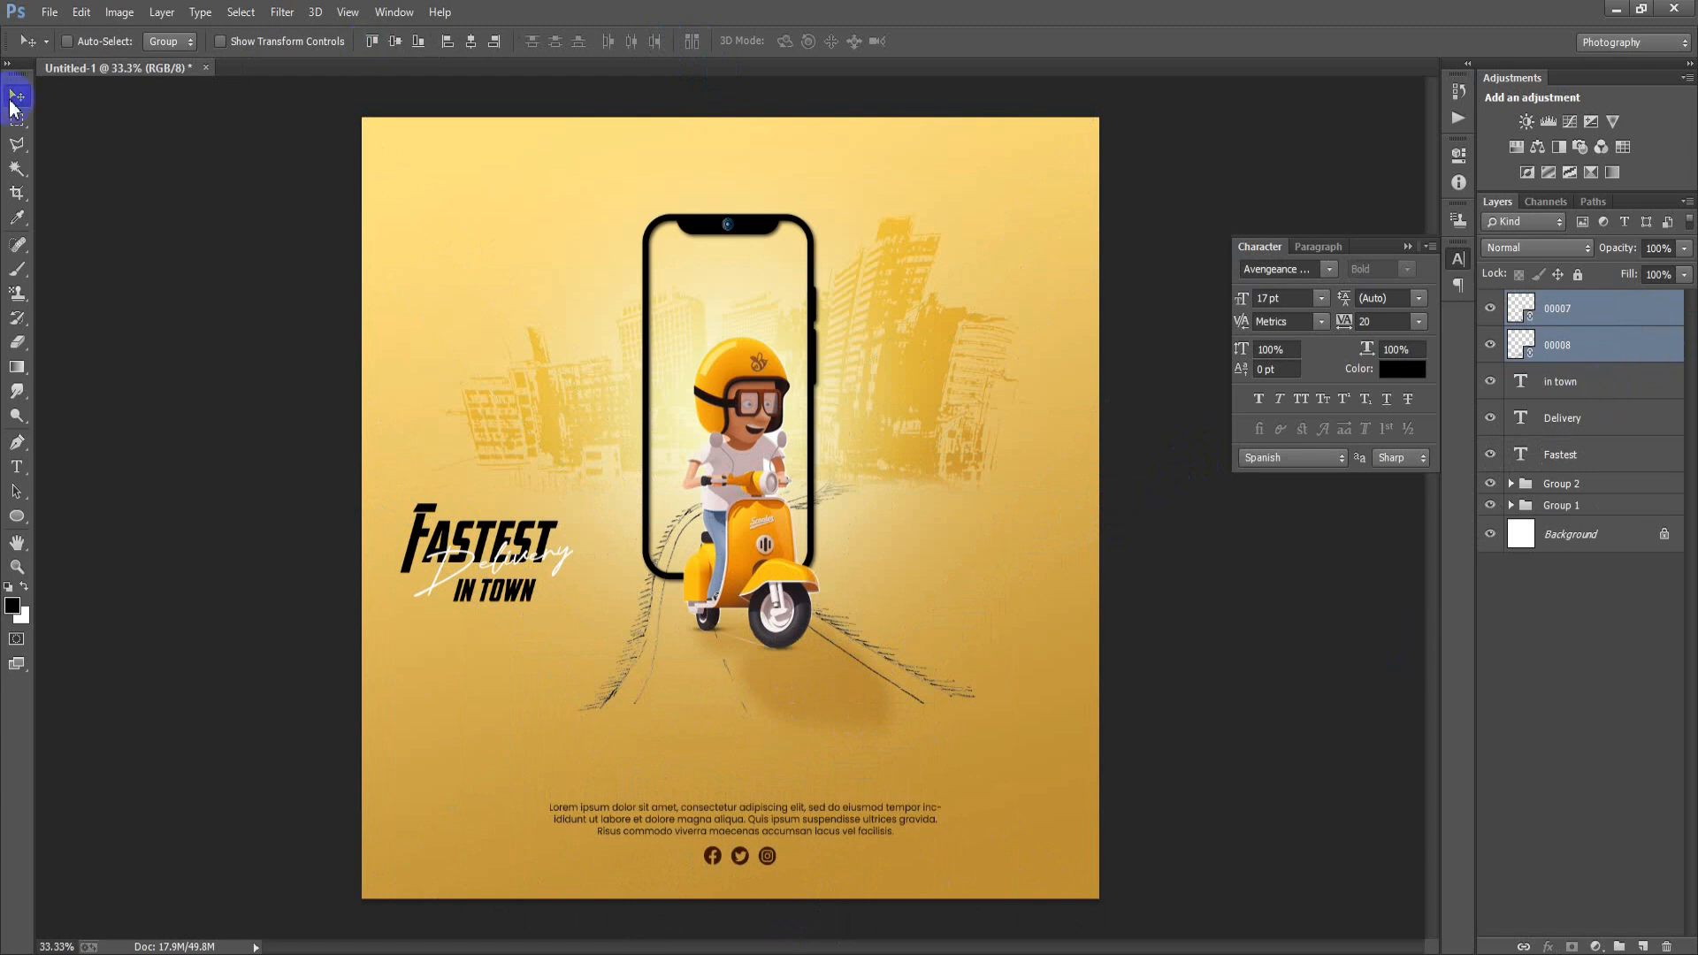
- Place the Express Delivery logo 000010 as a linked file, scale it down, and move it to the poster's upper-left corner
click(47, 12)
click(150, 374)
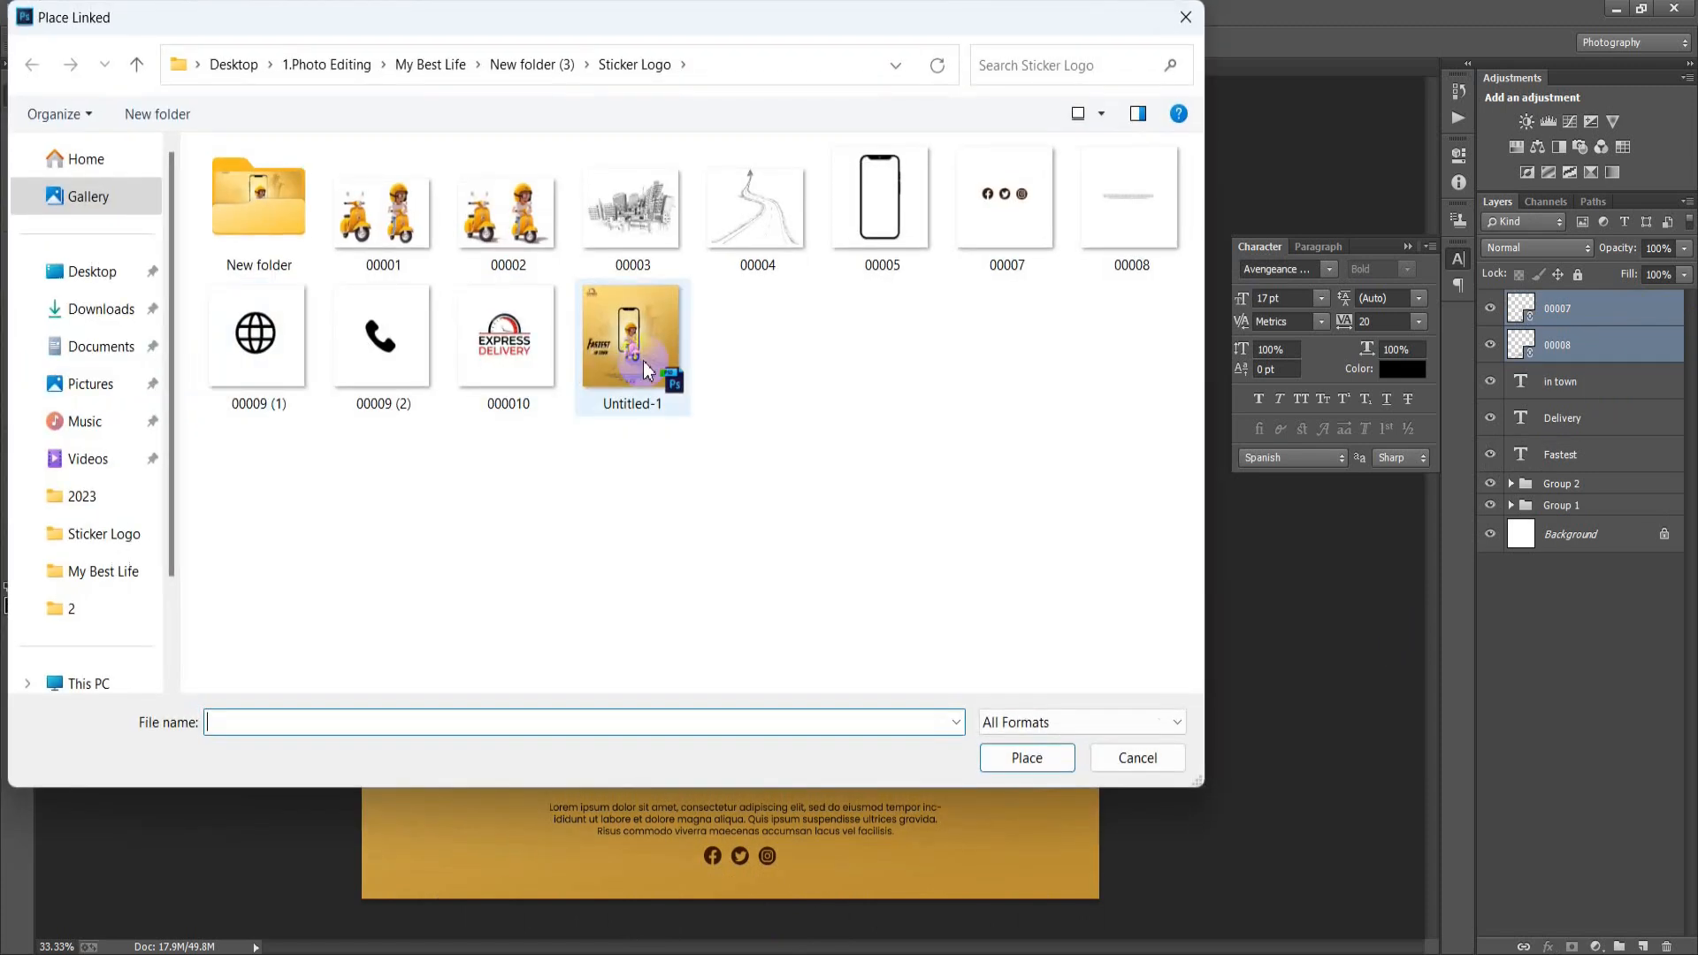
double_click(506, 343)
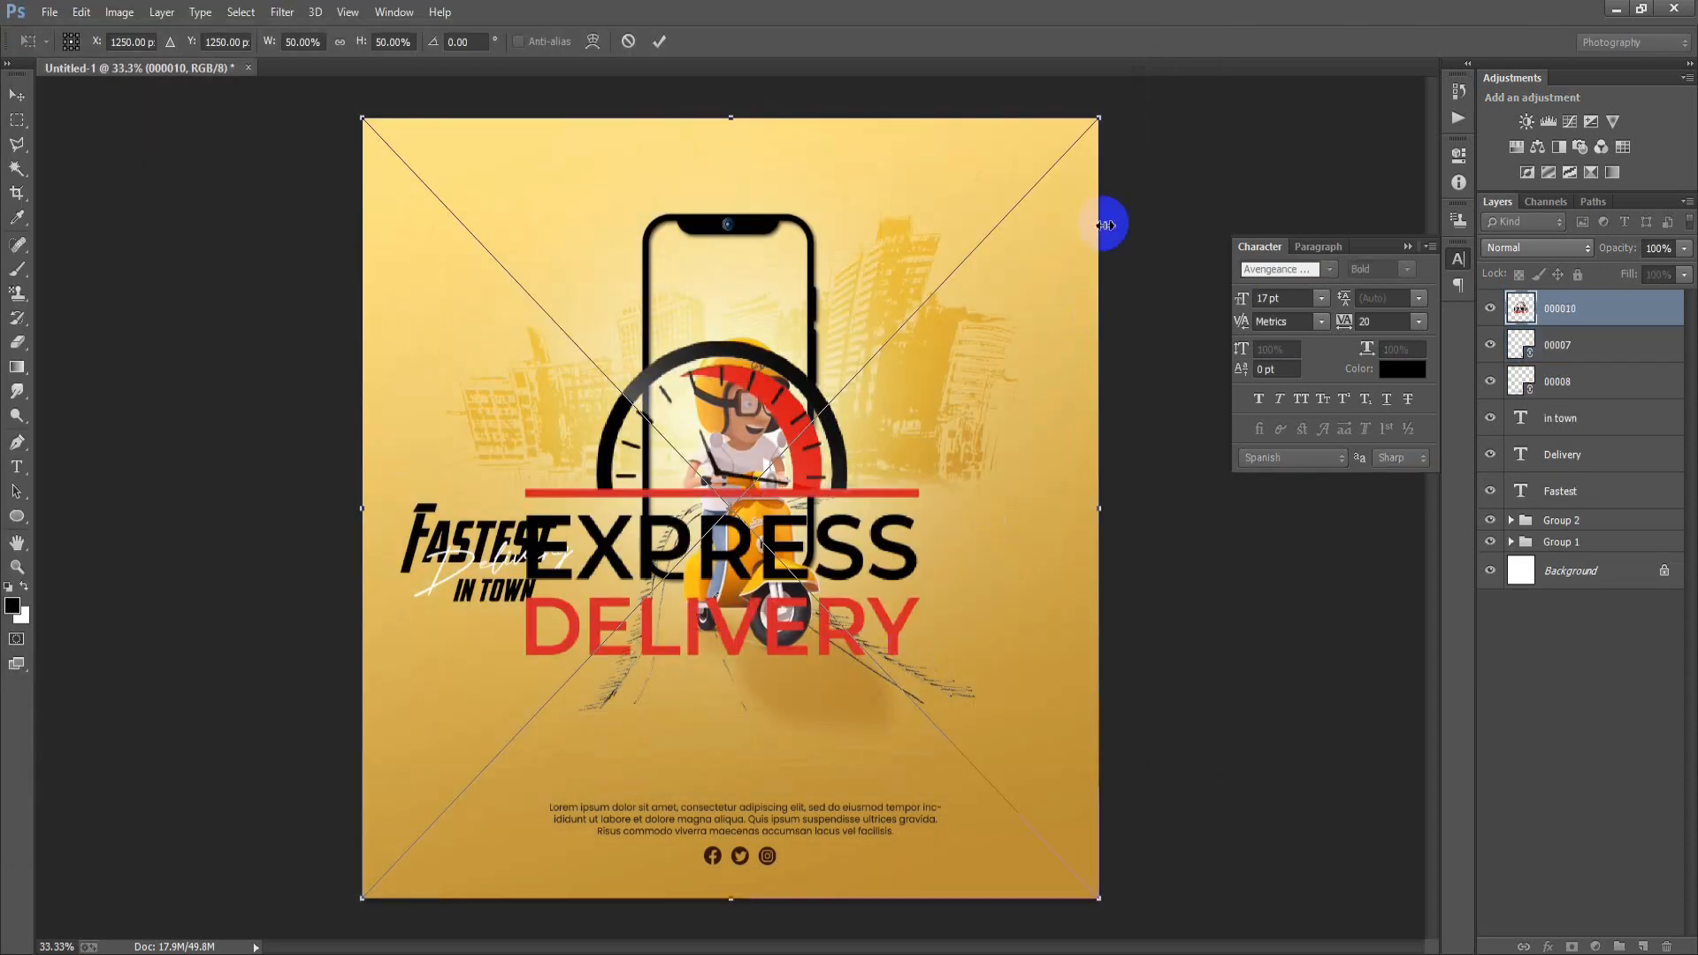
drag(1111, 133, 795, 482)
click(659, 41)
drag(734, 530, 421, 190)
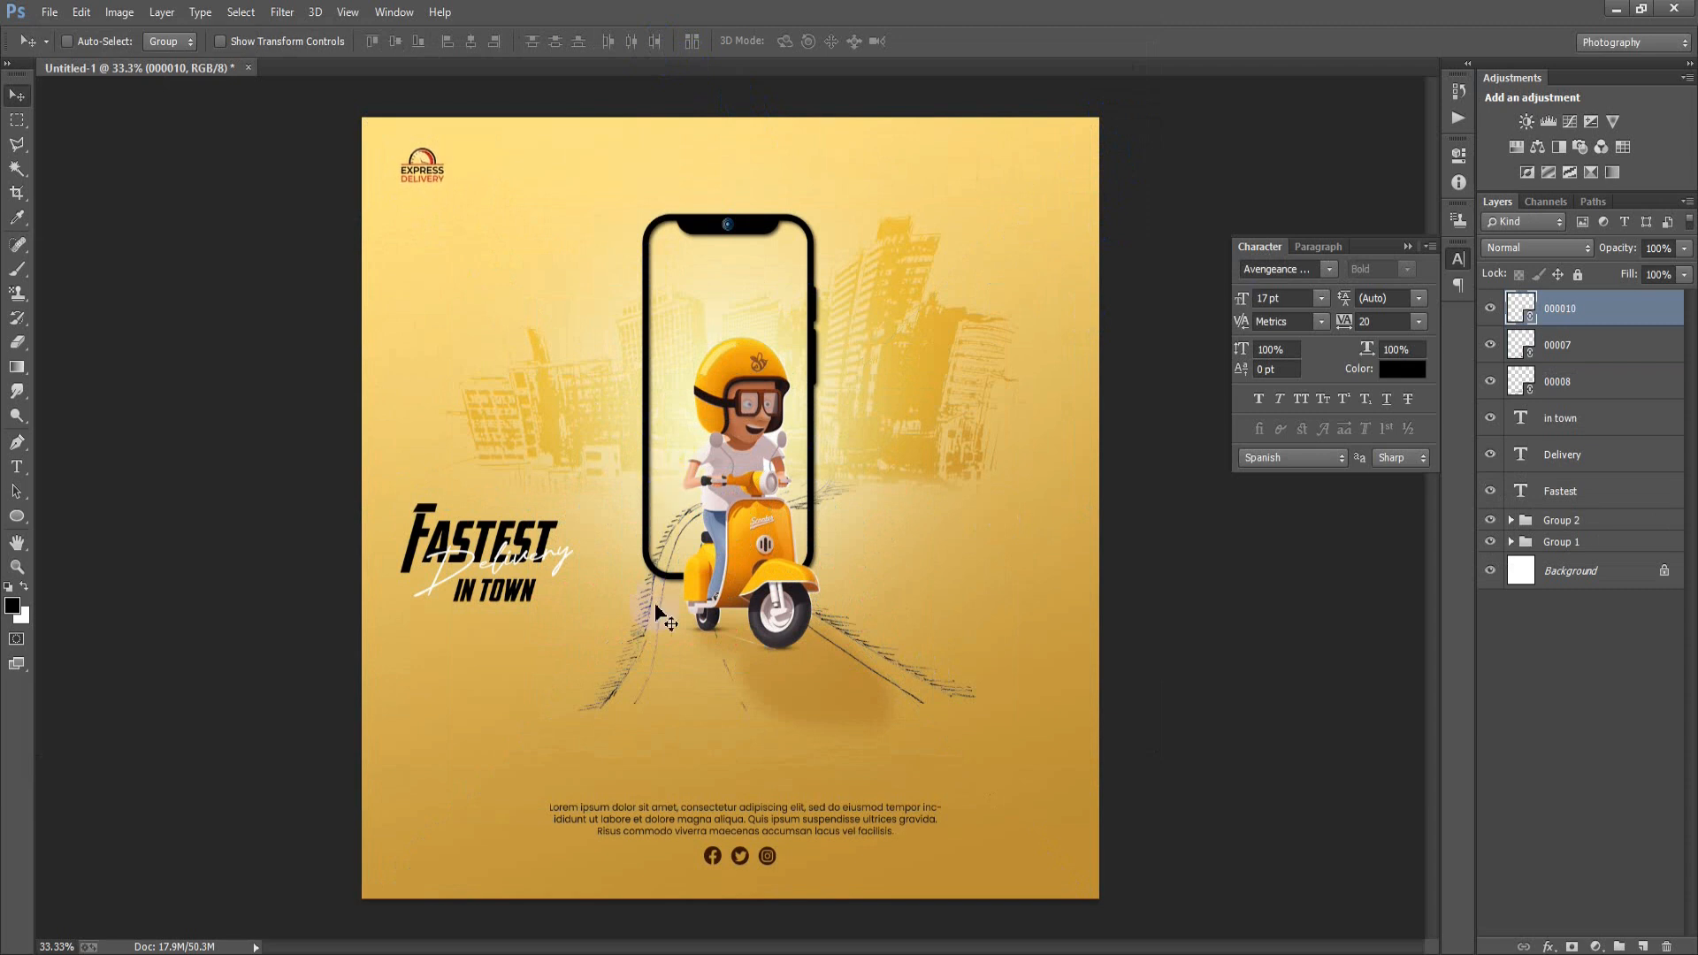
- Group the logo, social icons, paragraph and three headline text layers, from 000010 down to Fastest
click(1407, 249)
shift+click(1566, 492)
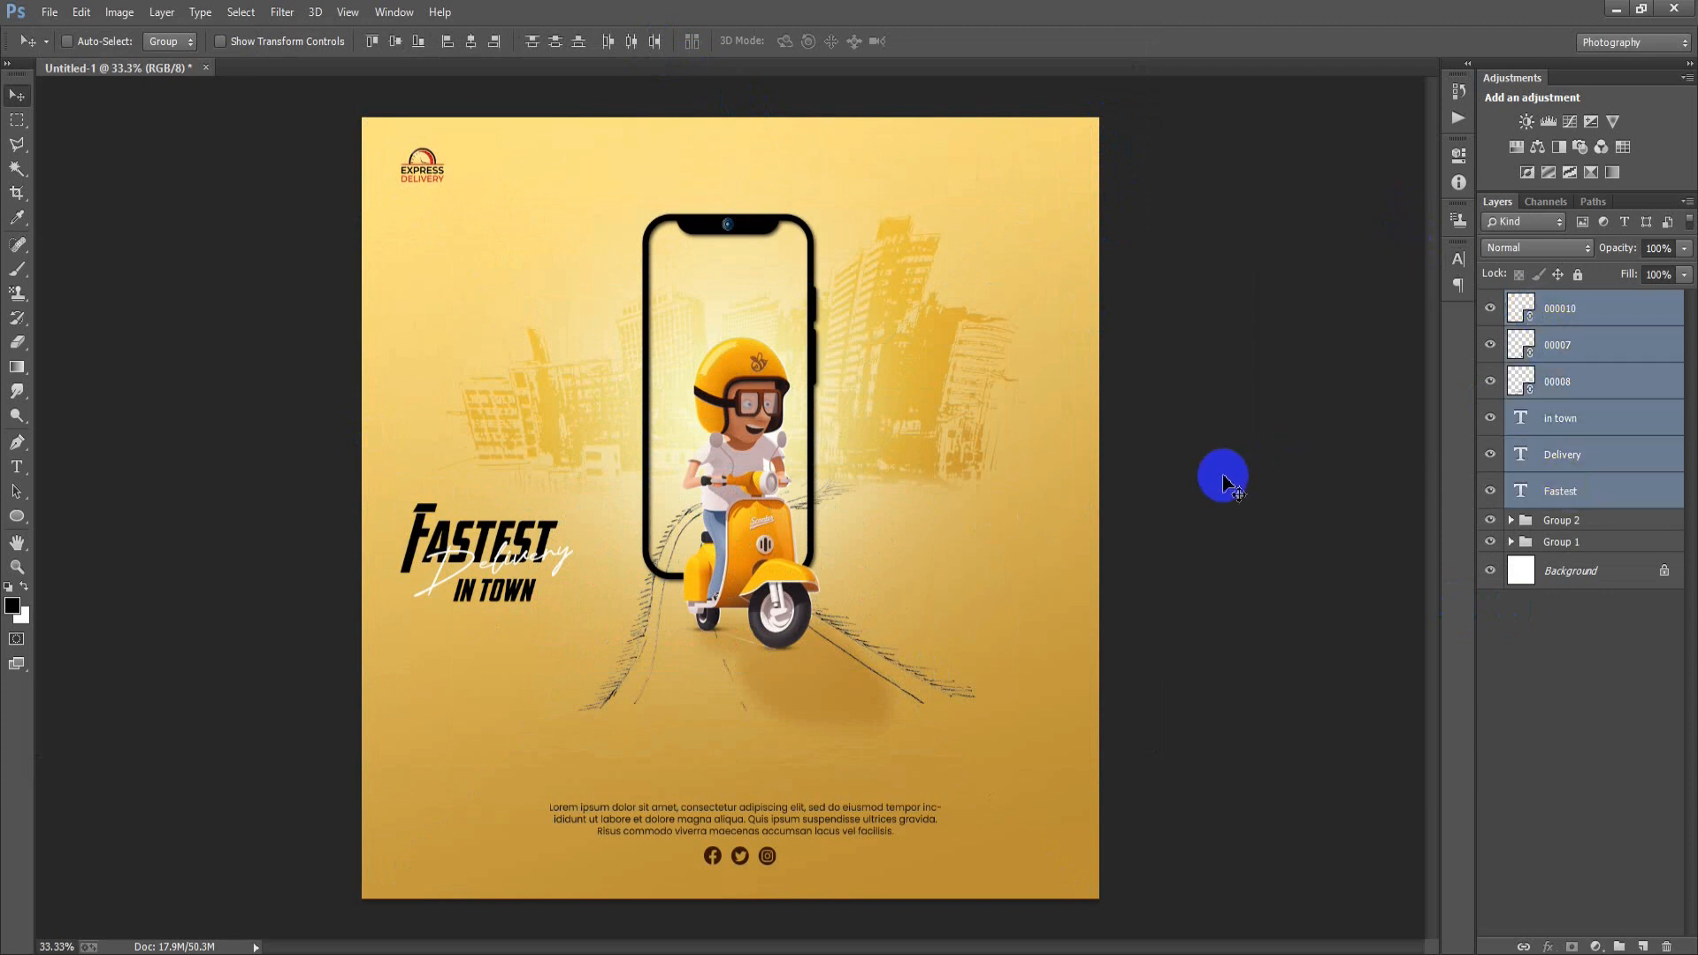
key(ctrl+g)
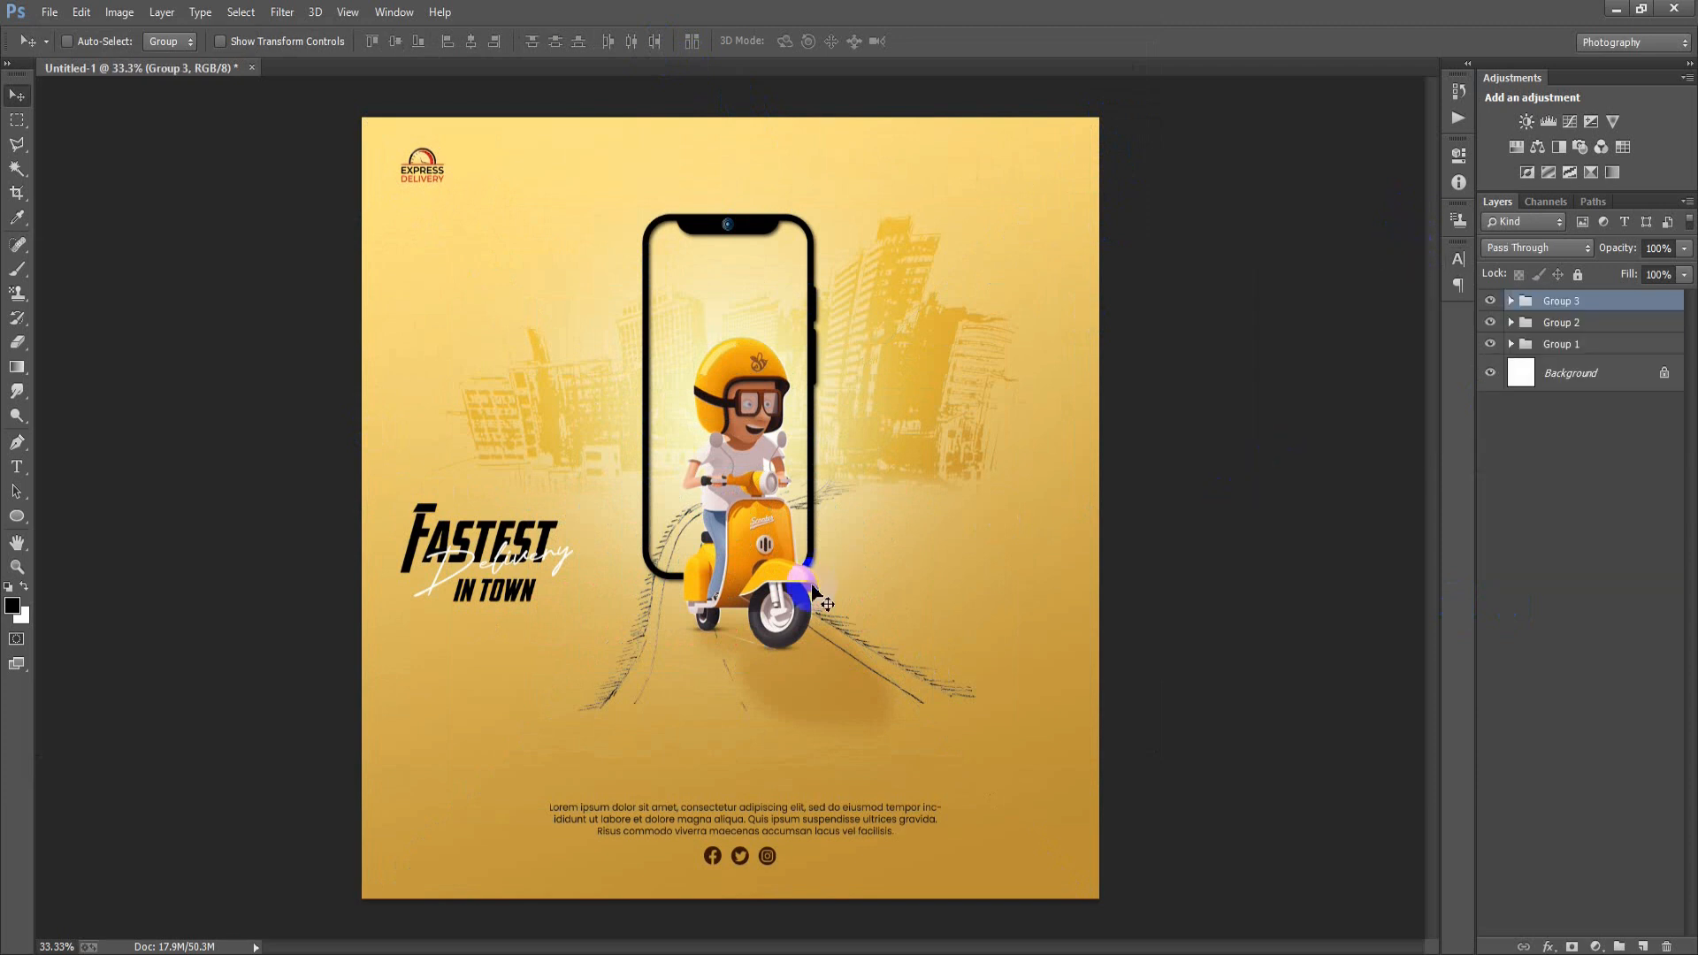
scroll(827, 603, up, 2)
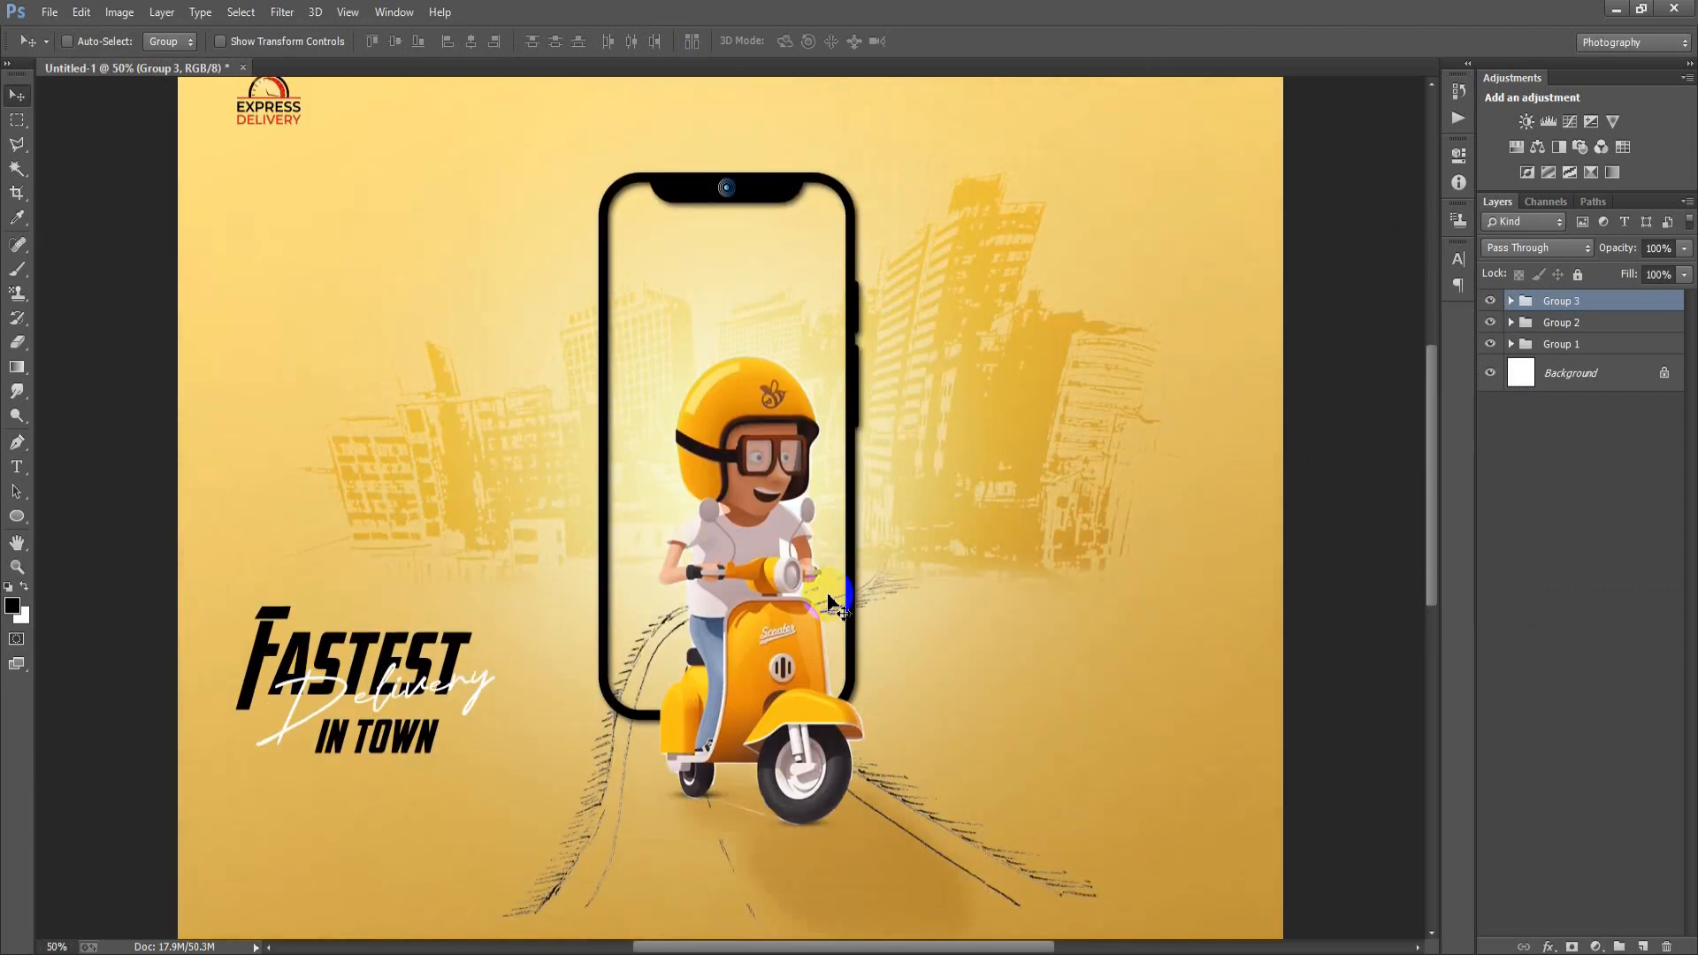
scroll(829, 602, down, 3)
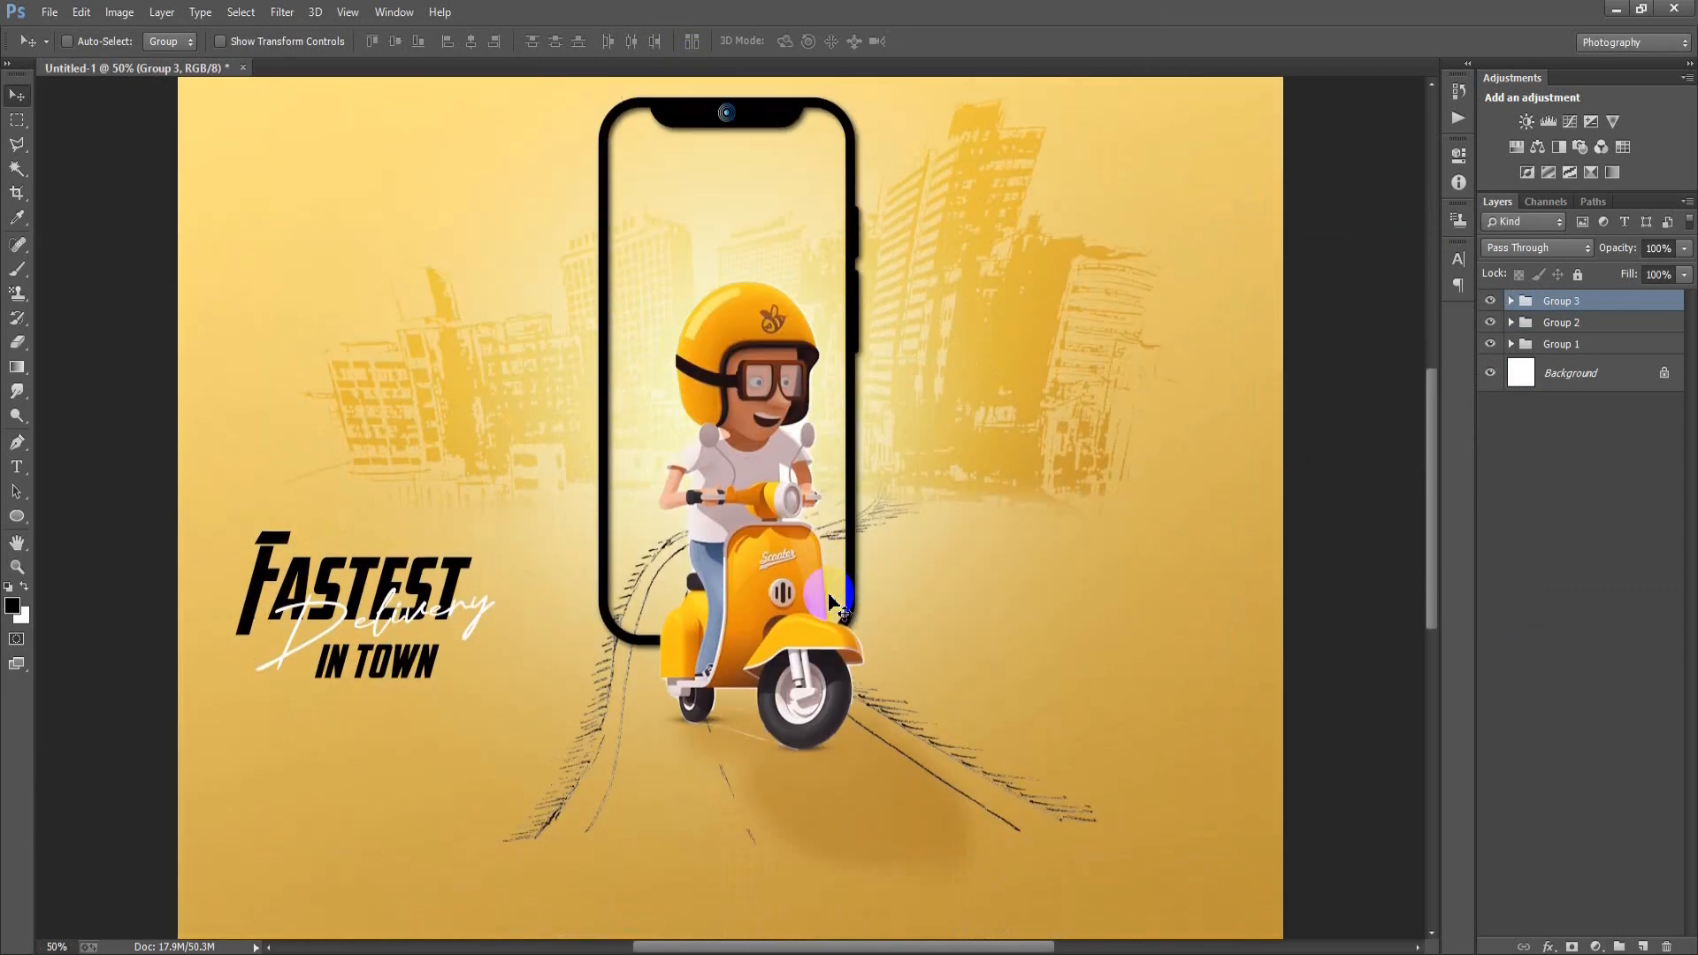
scroll(829, 604, down, 1)
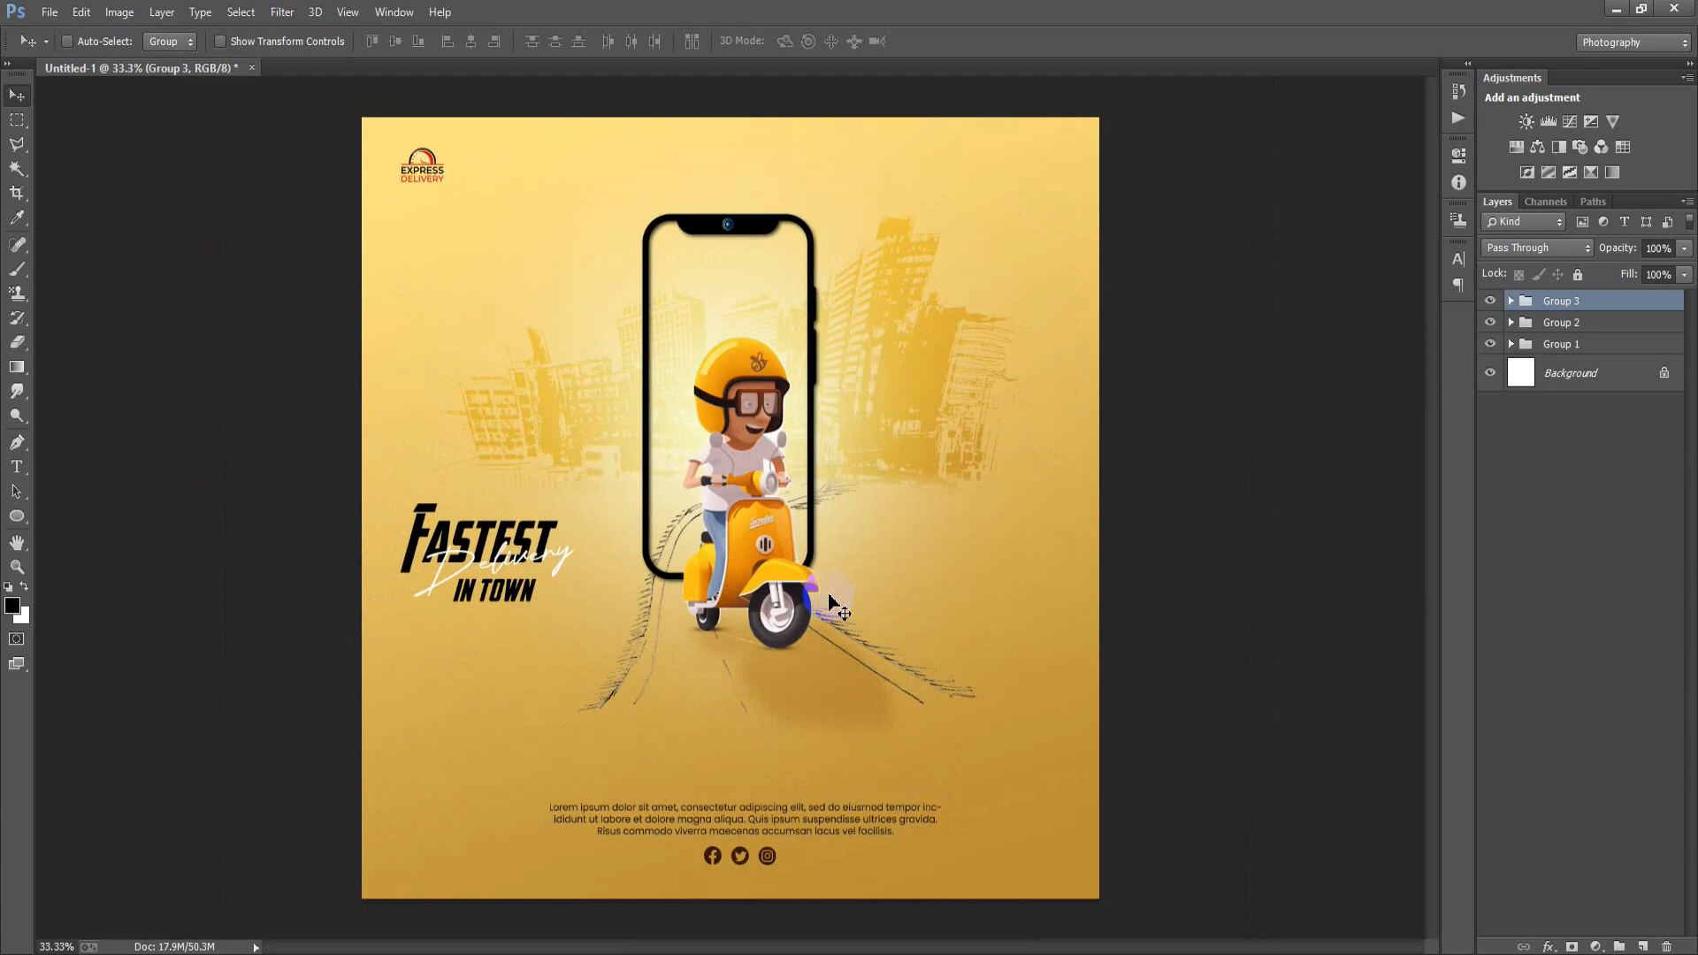